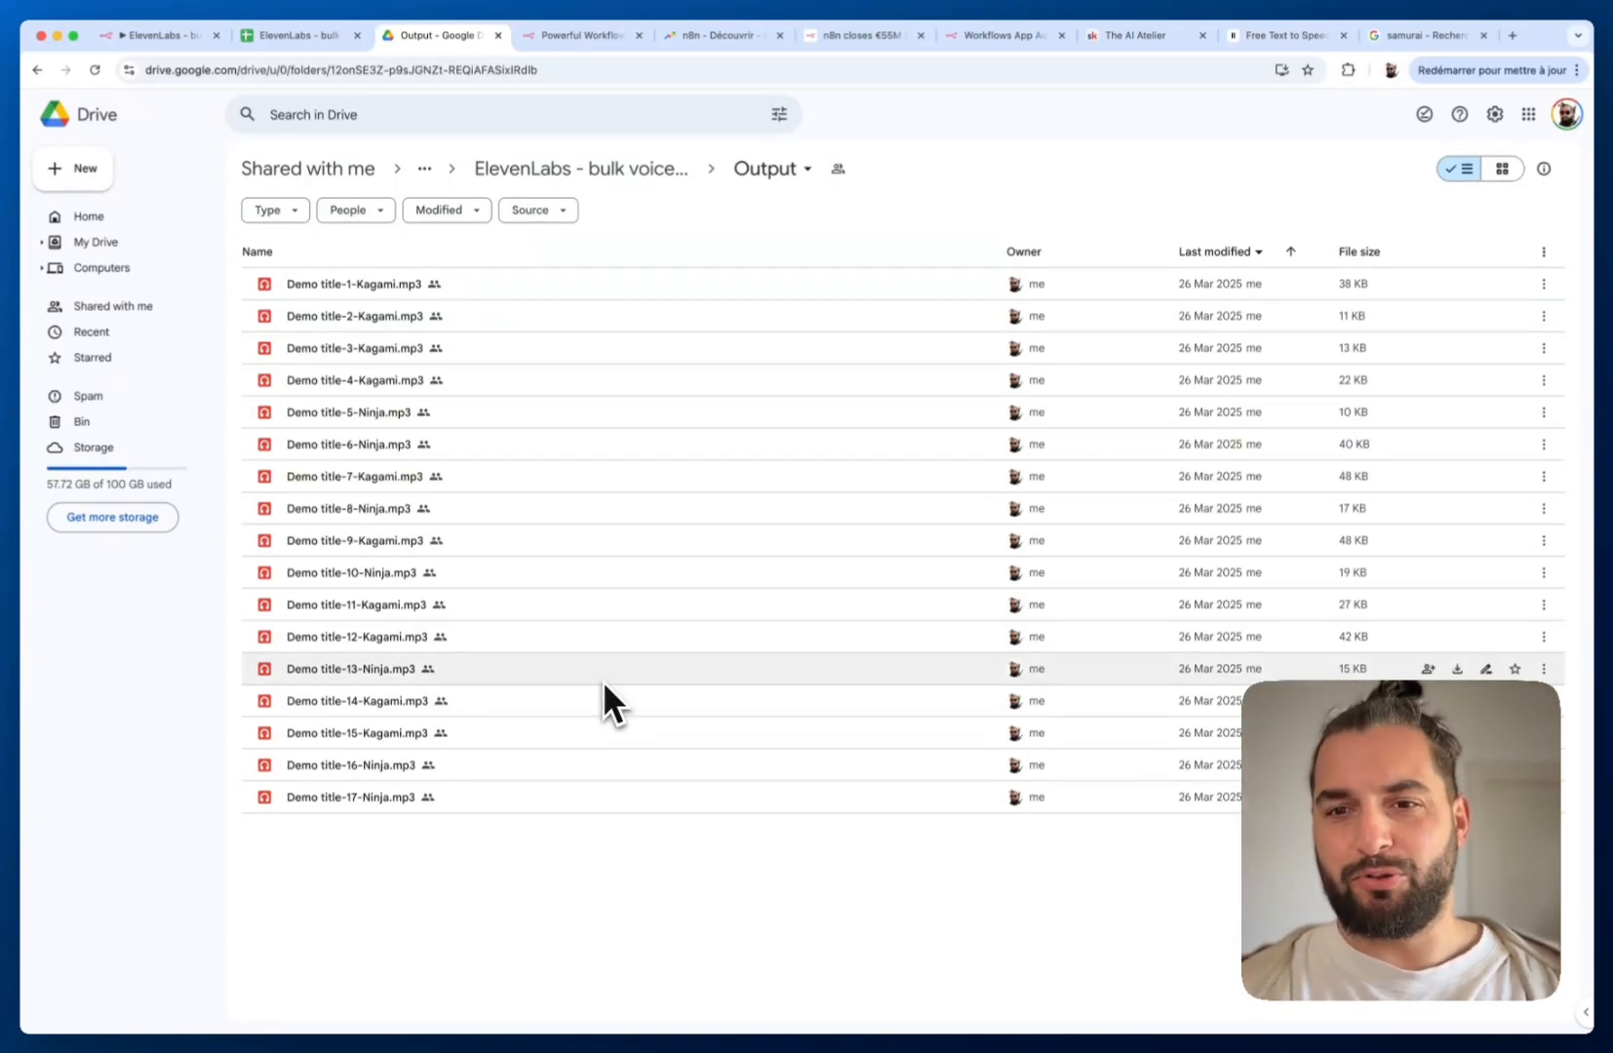
Leave the Drive Output folder of 17 generated MP3s for the n8n homepage
{"action": "left_click", "coordinate": [566, 36]}
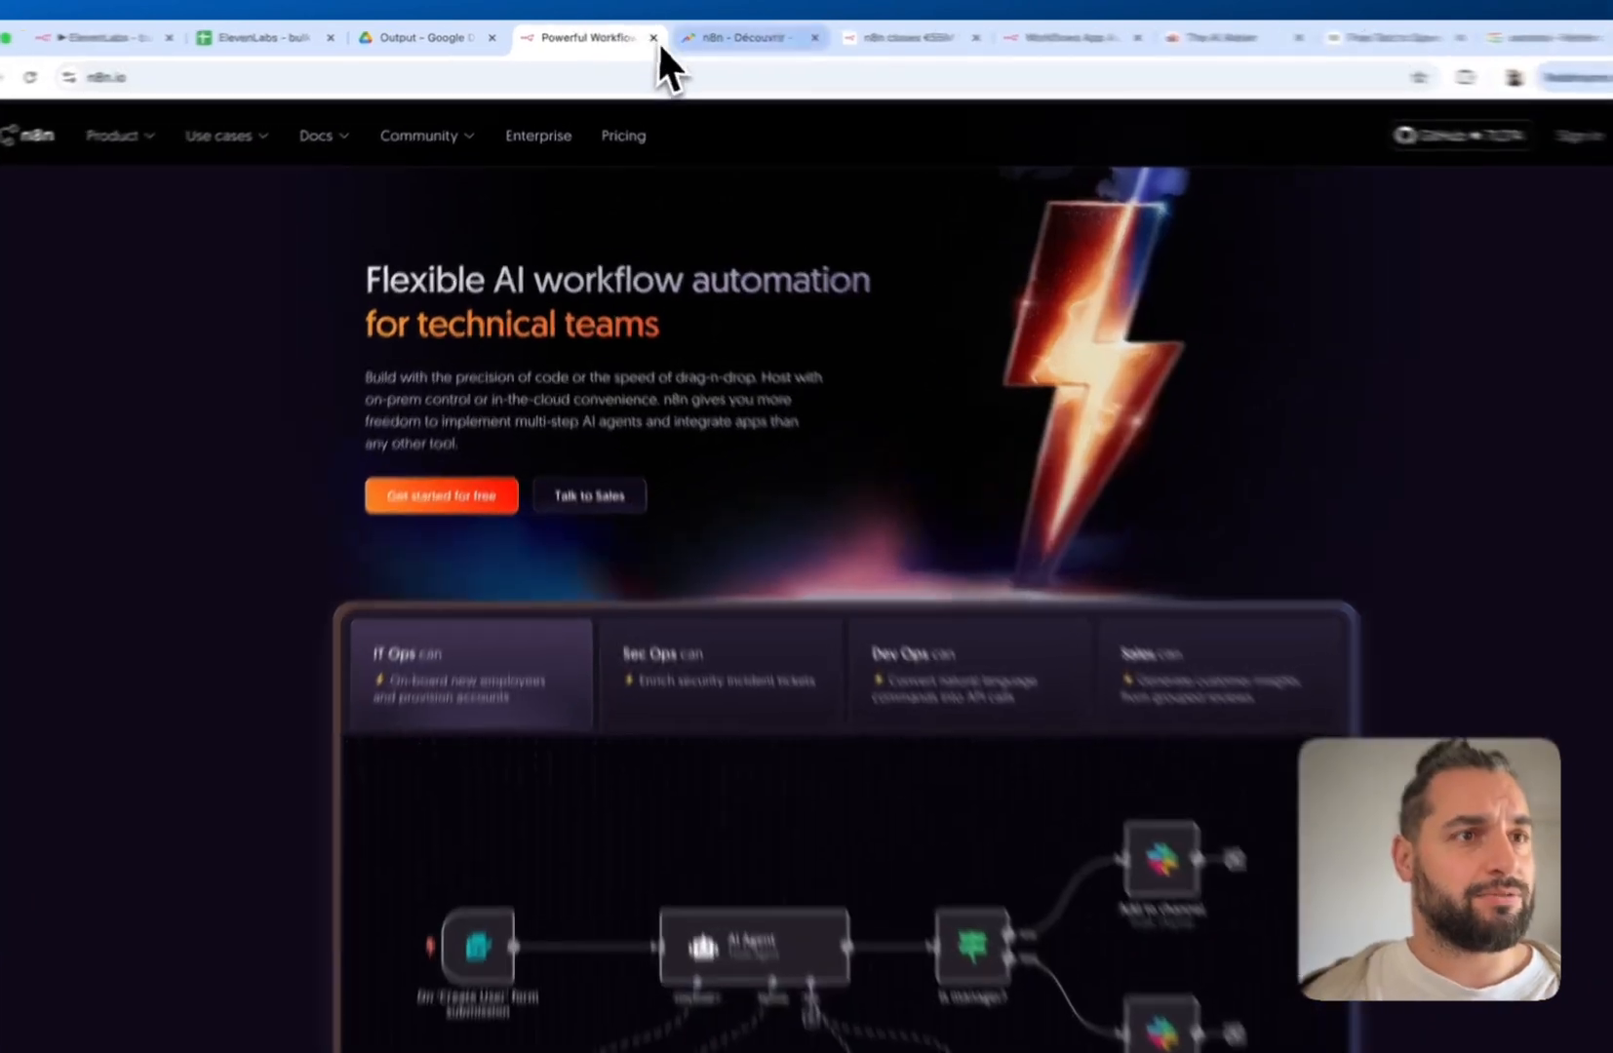
Check n8n's sharply rising Google Trends interest, then view the €55M Series B post and features page
{"action": "left_click", "coordinate": [679, 41]}
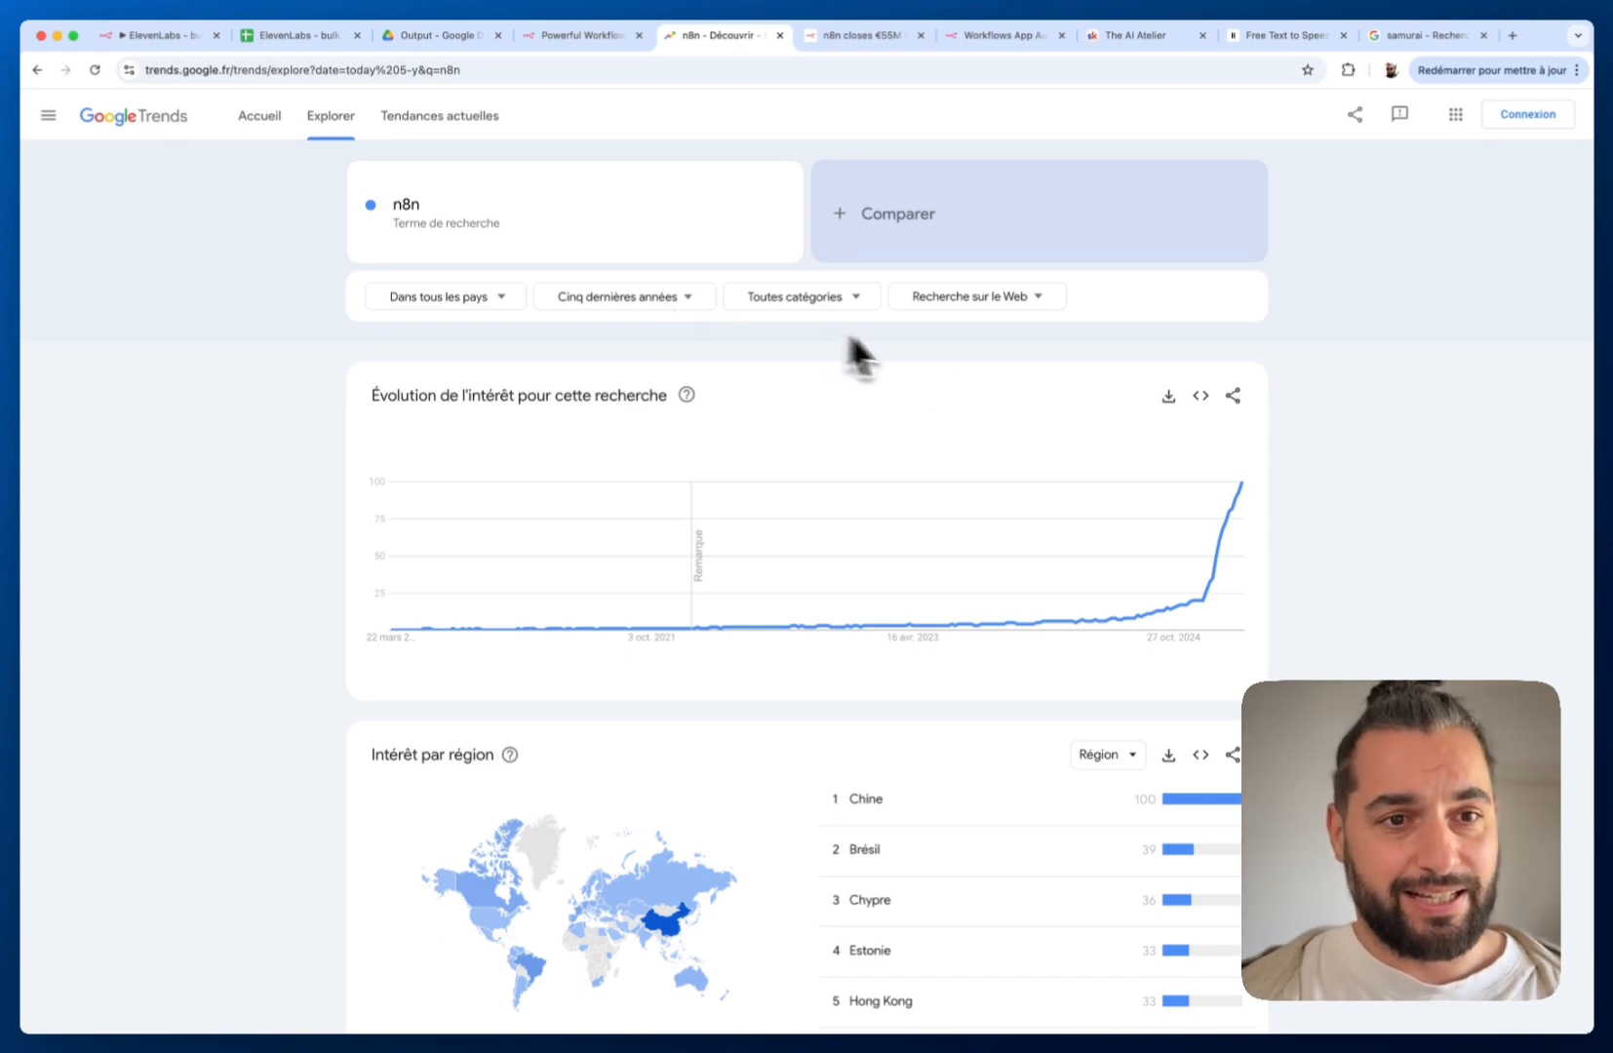
{"action": "mouse_move", "coordinate": [1201, 611]}
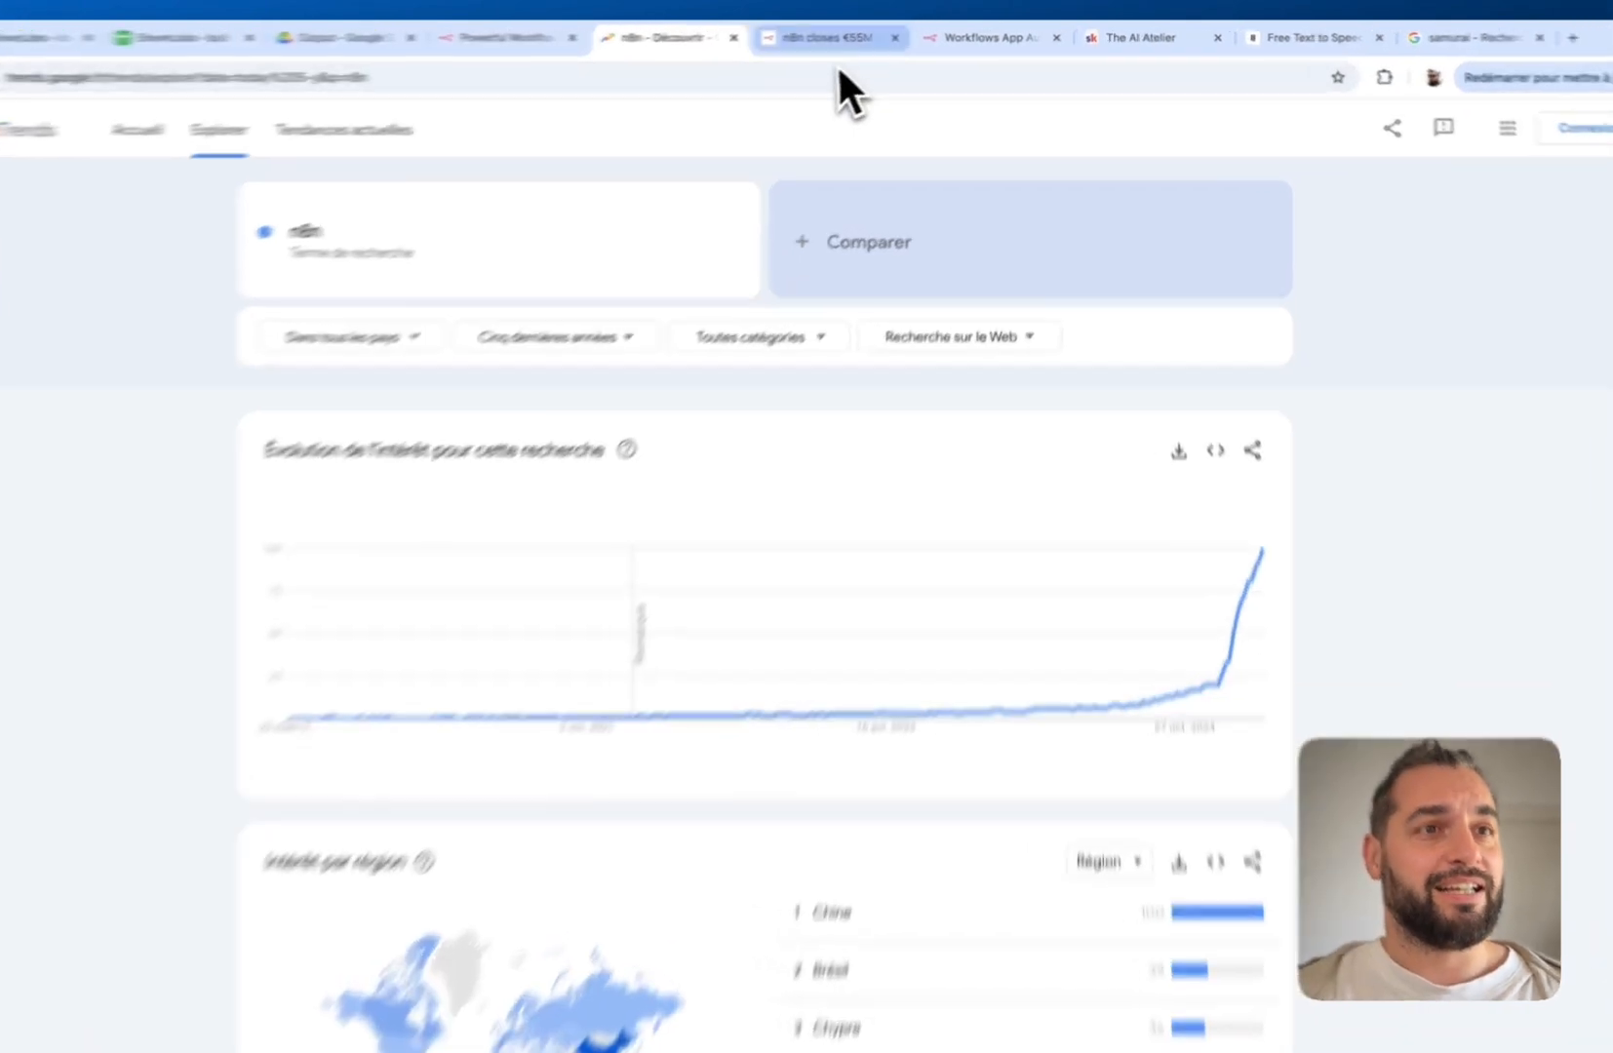
{"action": "left_click", "coordinate": [823, 44]}
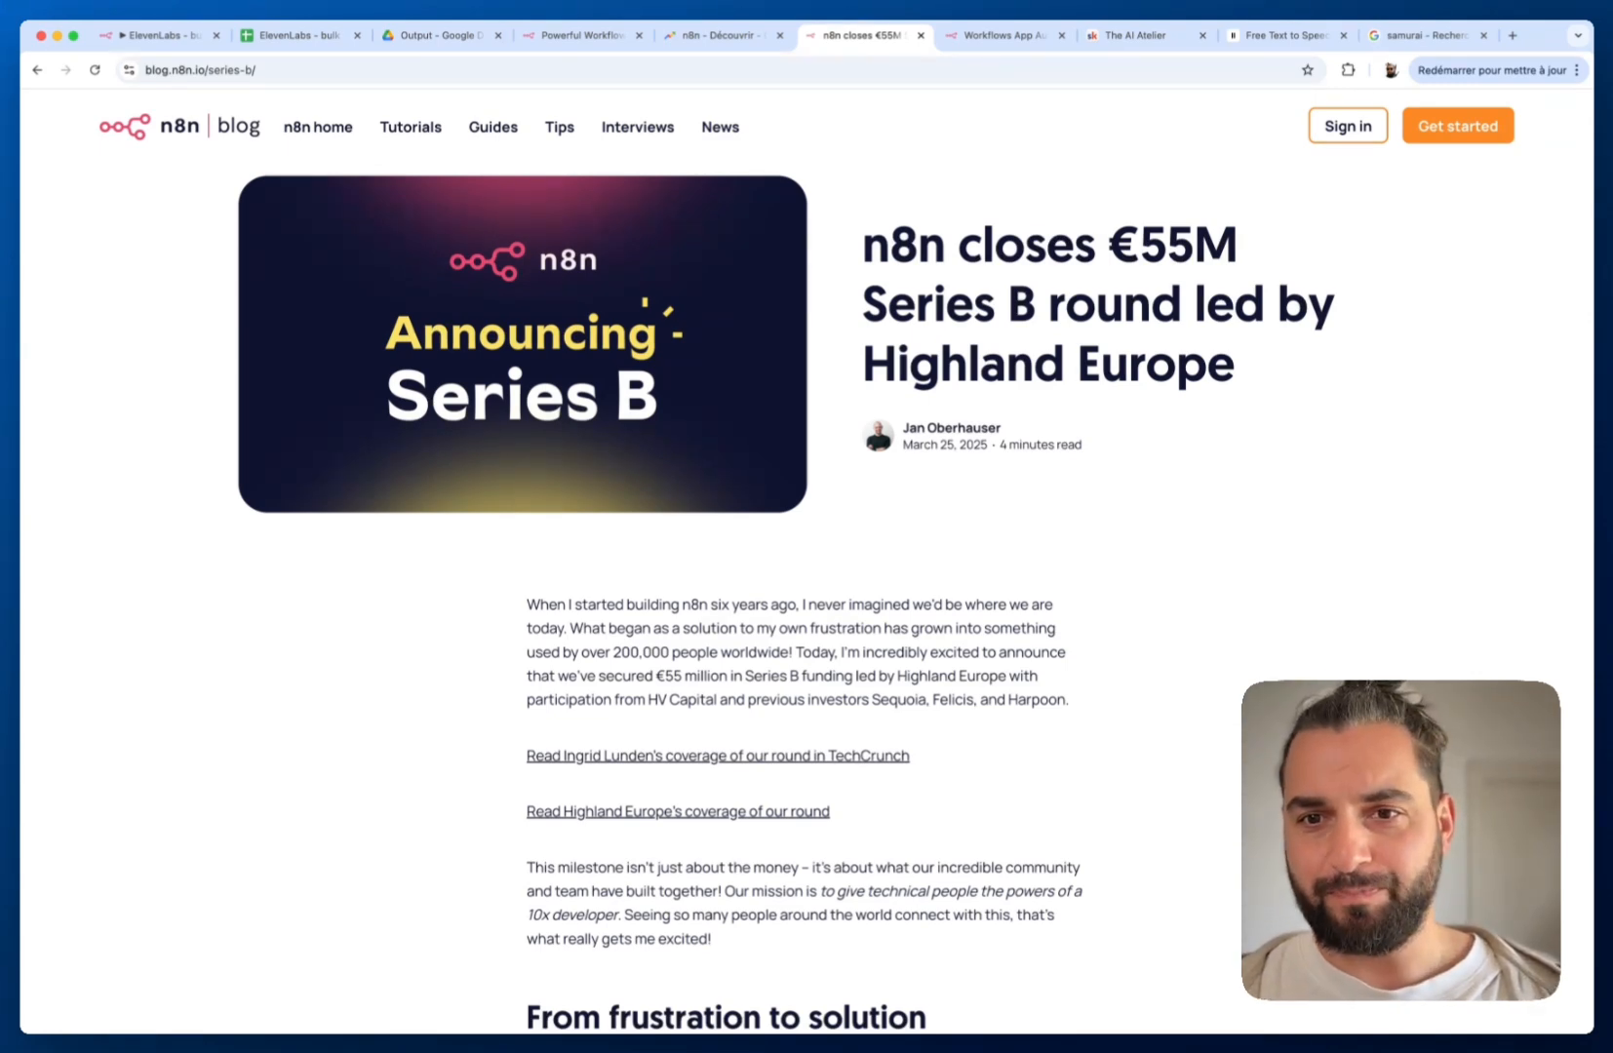
{"action": "left_click", "coordinate": [997, 38]}
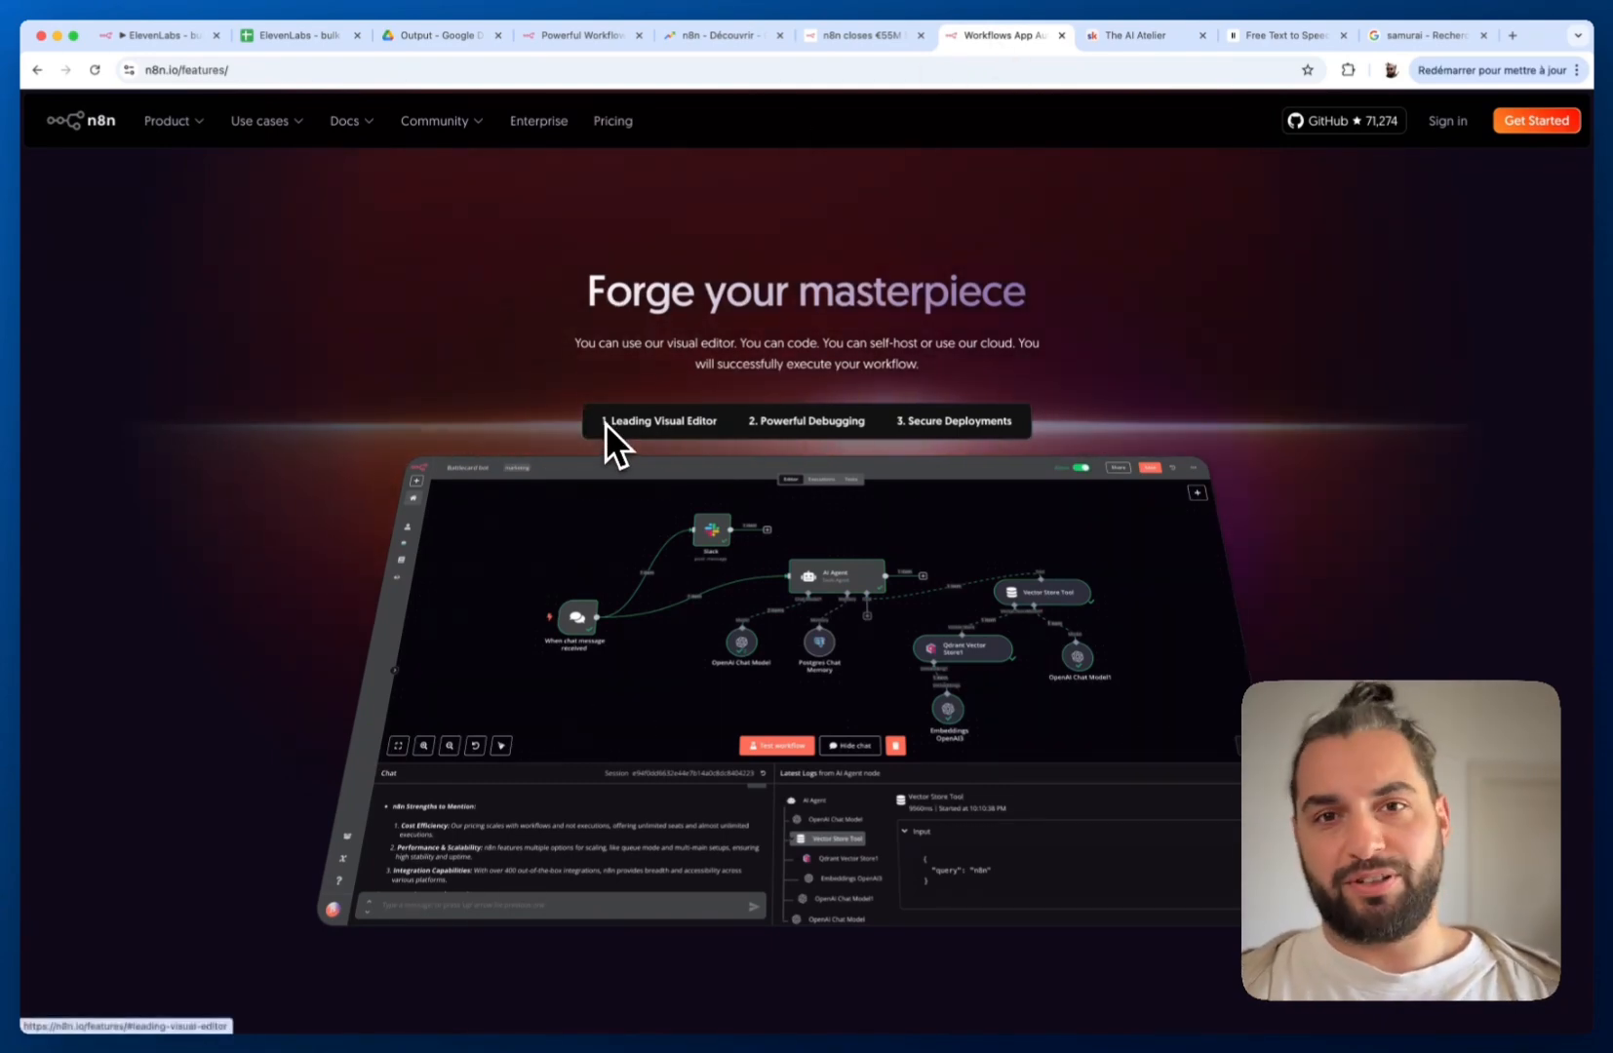
Scroll the n8n features page to the templates, including Text-to-Speech via ElevenLabs, then switch to The AI Atelier
{"action": "scroll", "coordinate": [607, 424], "scroll_direction": "down", "scroll_amount": 4}
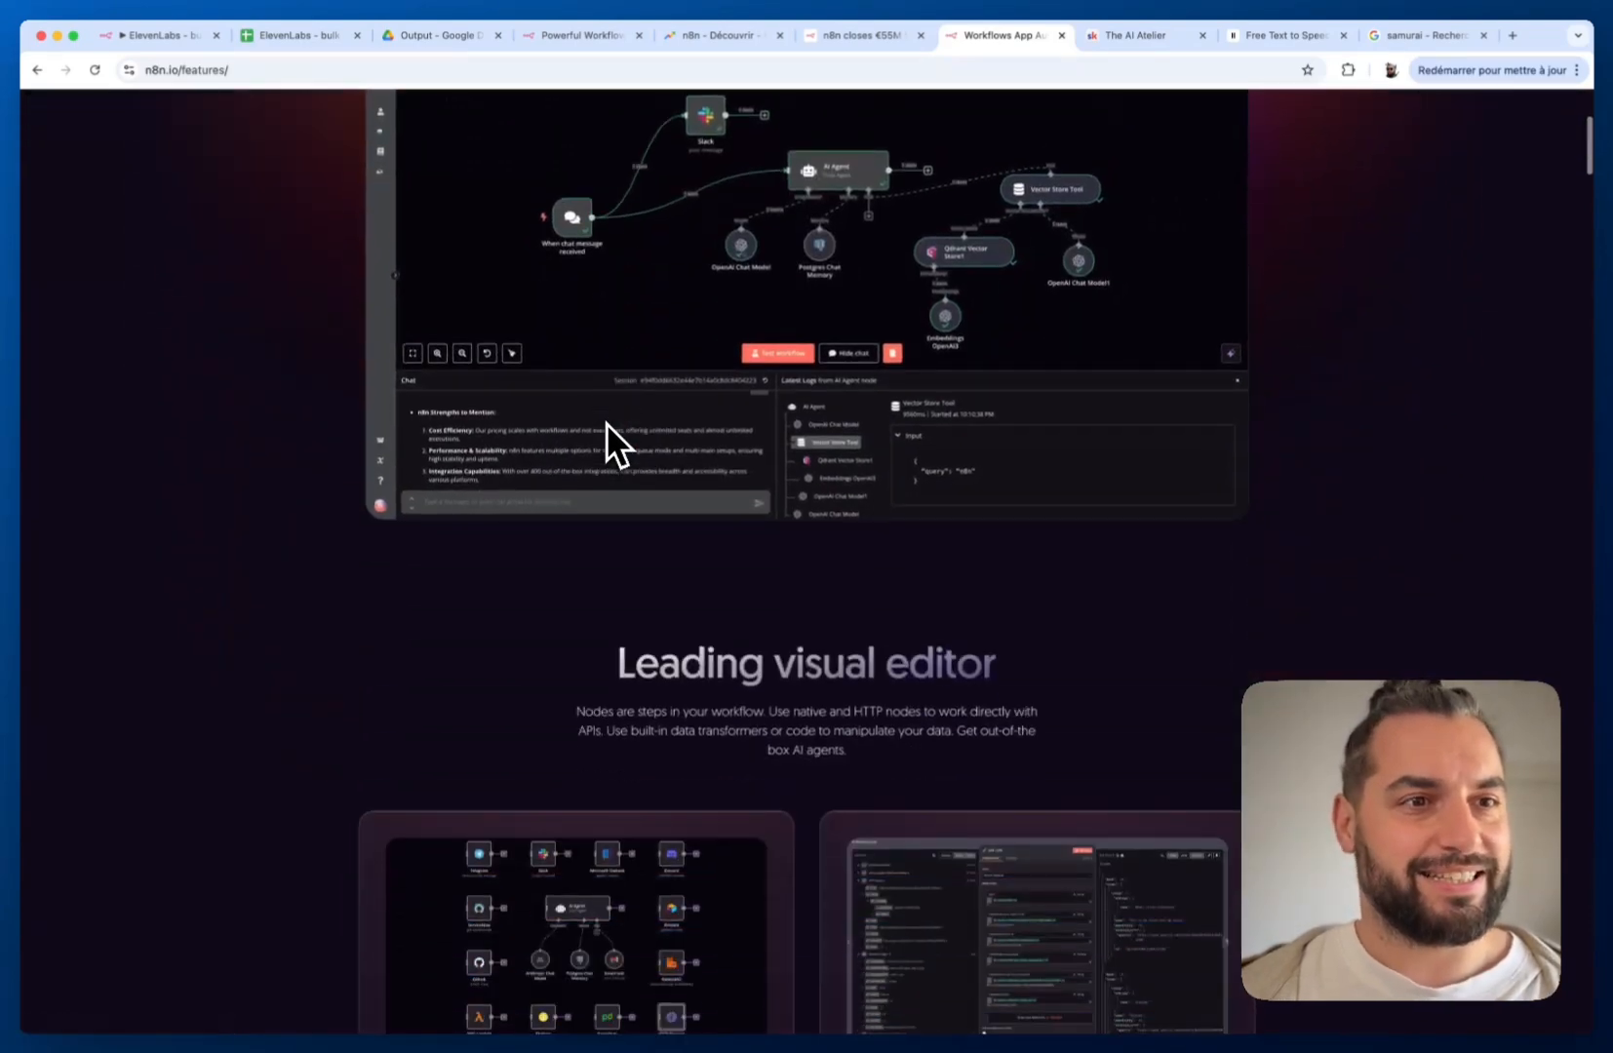
{"action": "scroll", "coordinate": [606, 422], "scroll_direction": "down", "scroll_amount": 2}
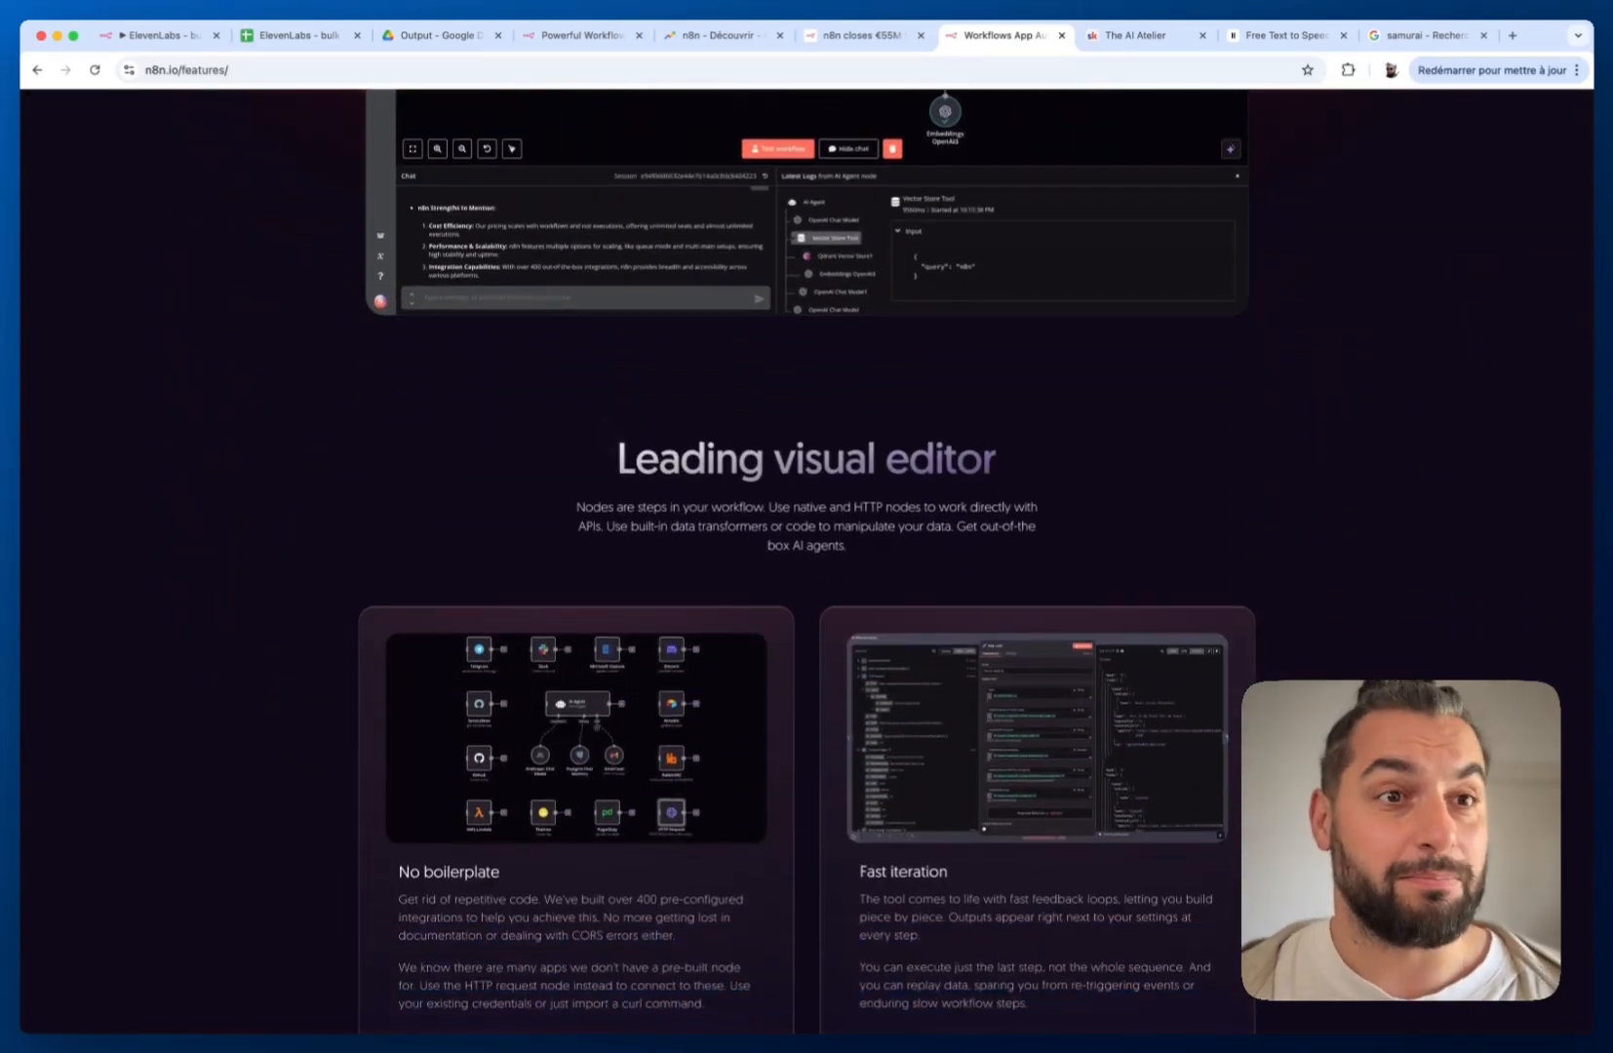
{"action": "scroll", "coordinate": [606, 423], "scroll_direction": "down", "scroll_amount": 7}
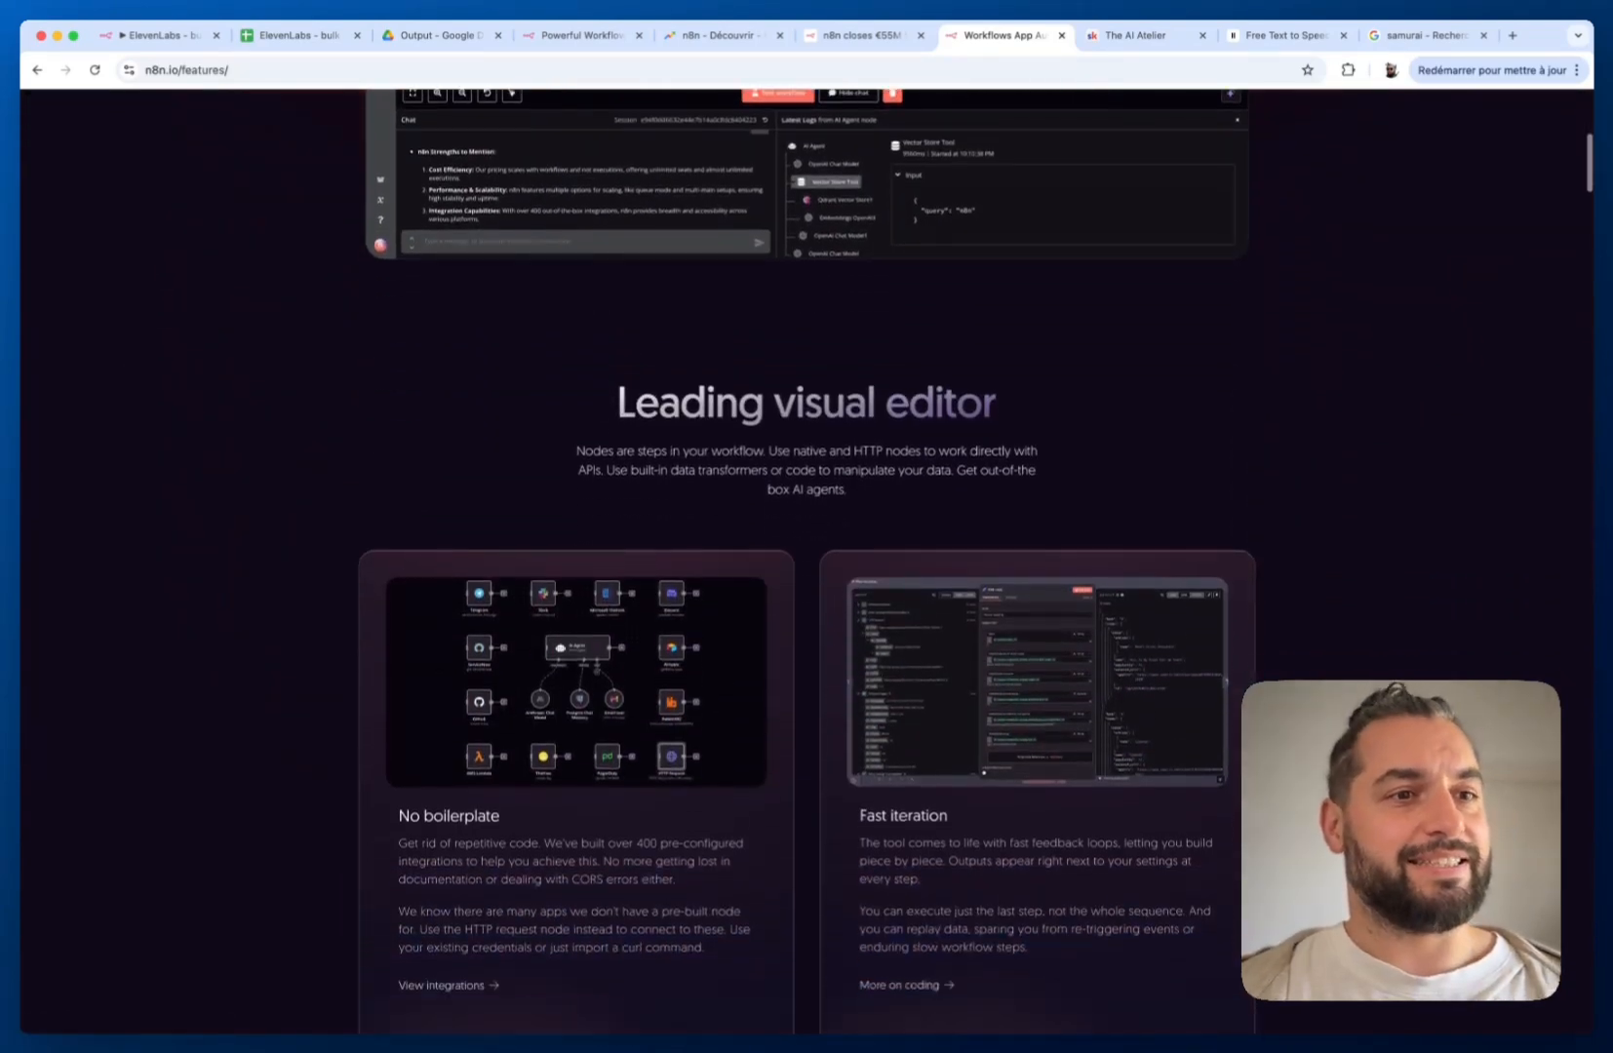
{"action": "scroll", "coordinate": [606, 423], "scroll_direction": "down", "scroll_amount": 5}
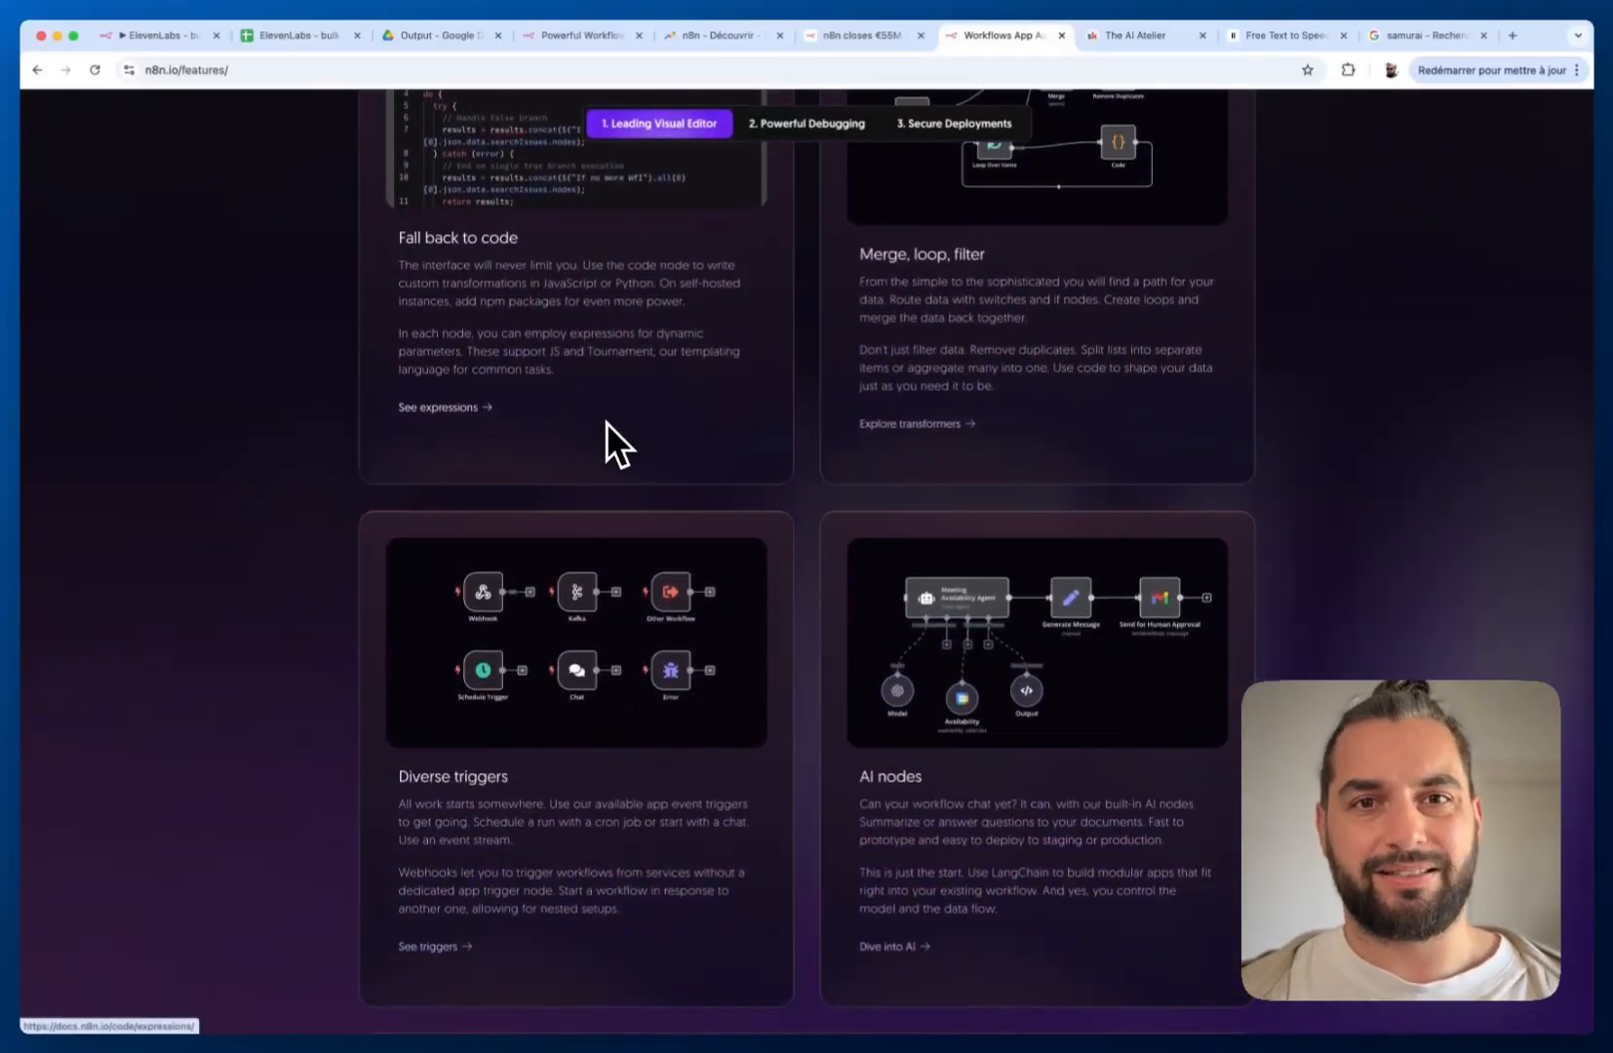
{"action": "scroll", "coordinate": [606, 422], "scroll_direction": "down", "scroll_amount": 4}
{"action": "scroll", "coordinate": [606, 422], "scroll_direction": "down", "scroll_amount": 9}
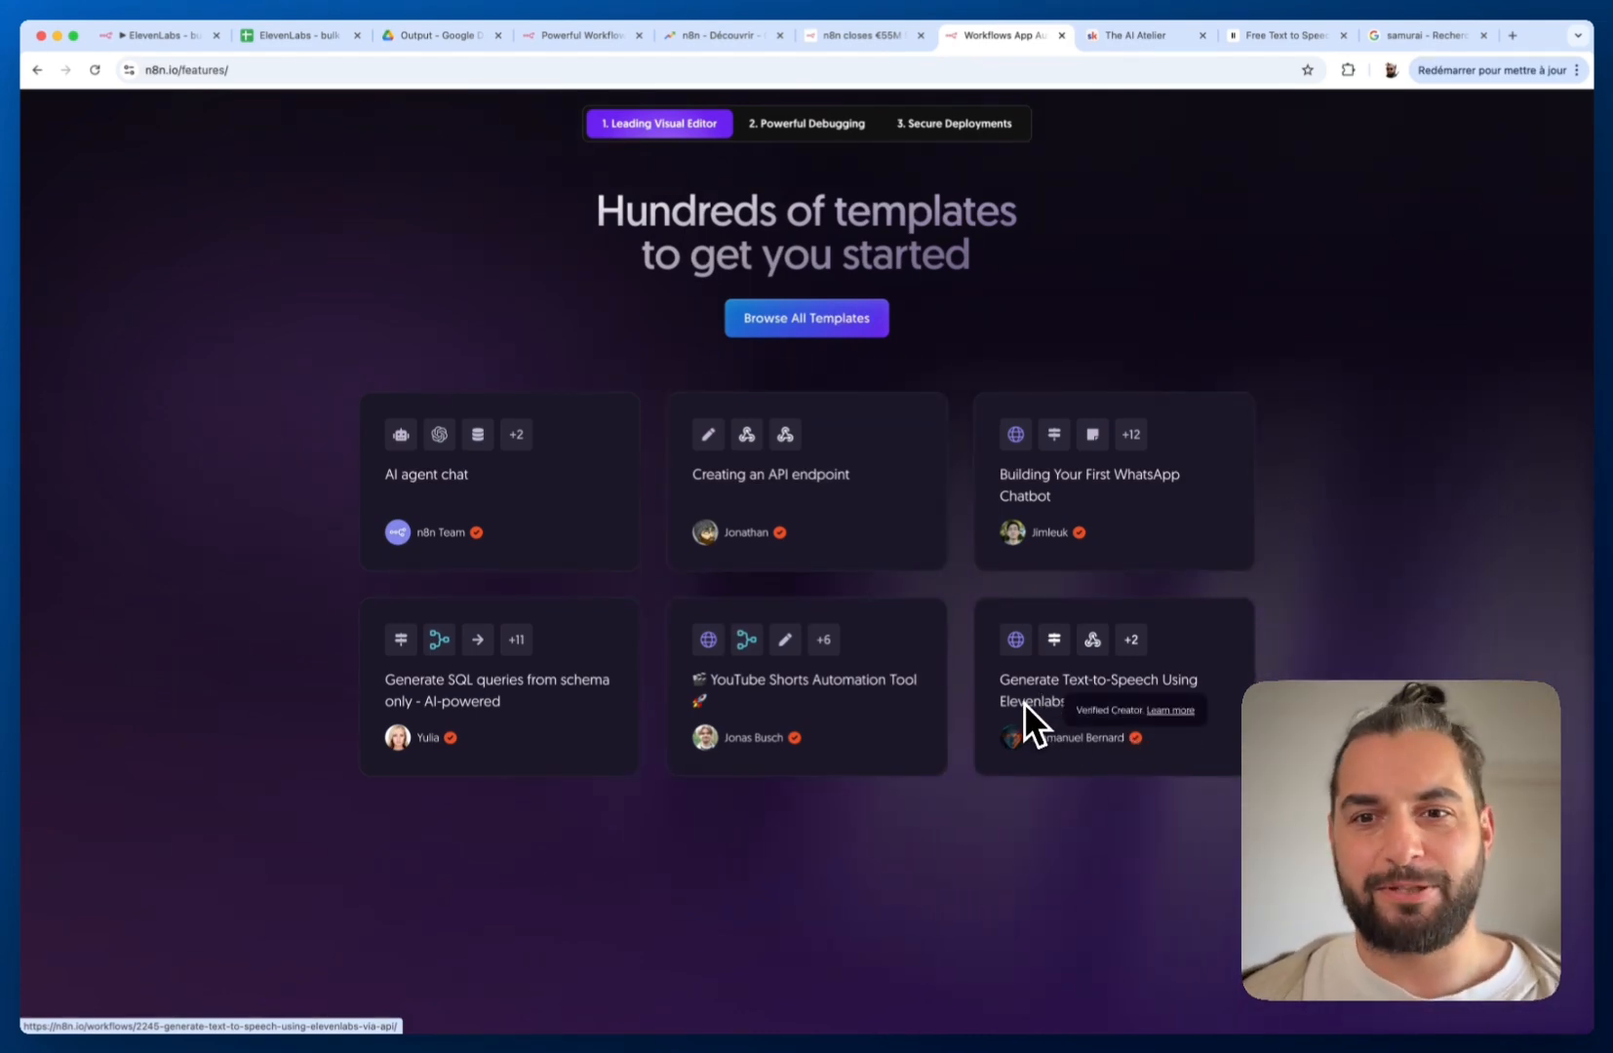
{"action": "key", "text": "ctrl+Tab"}
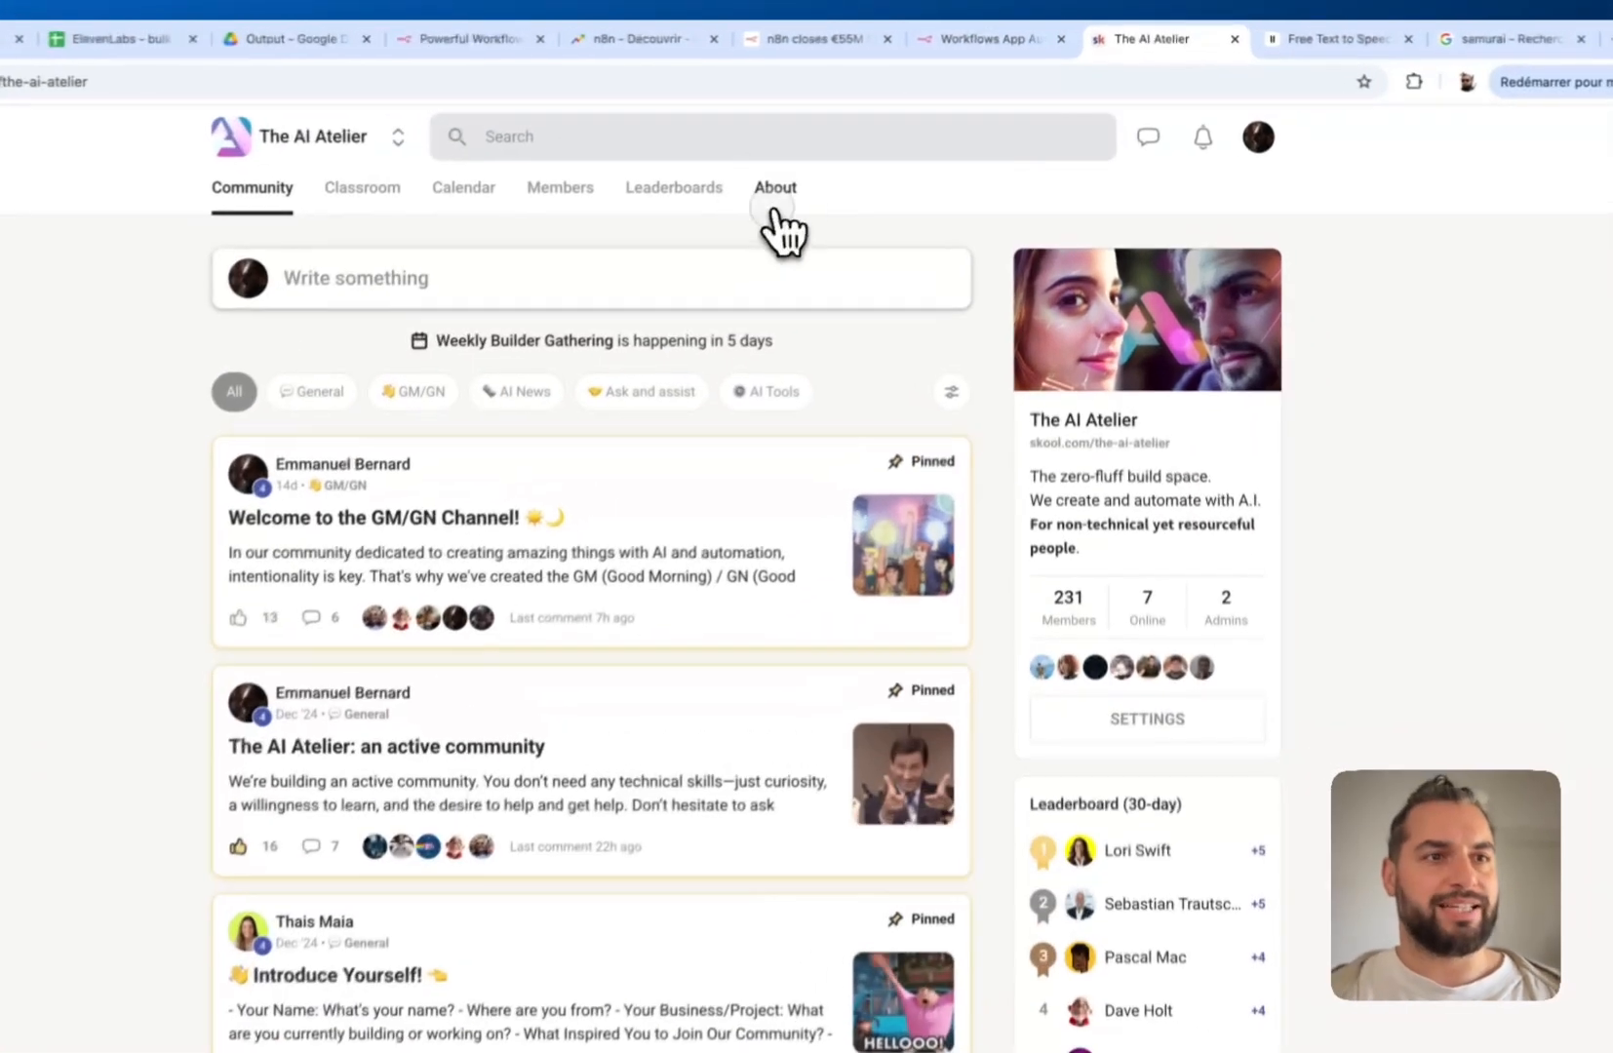
View The AI Atelier's About page, then switch to the 'ElevenLabs - bulk' spreadsheet
{"action": "left_click", "coordinate": [825, 166]}
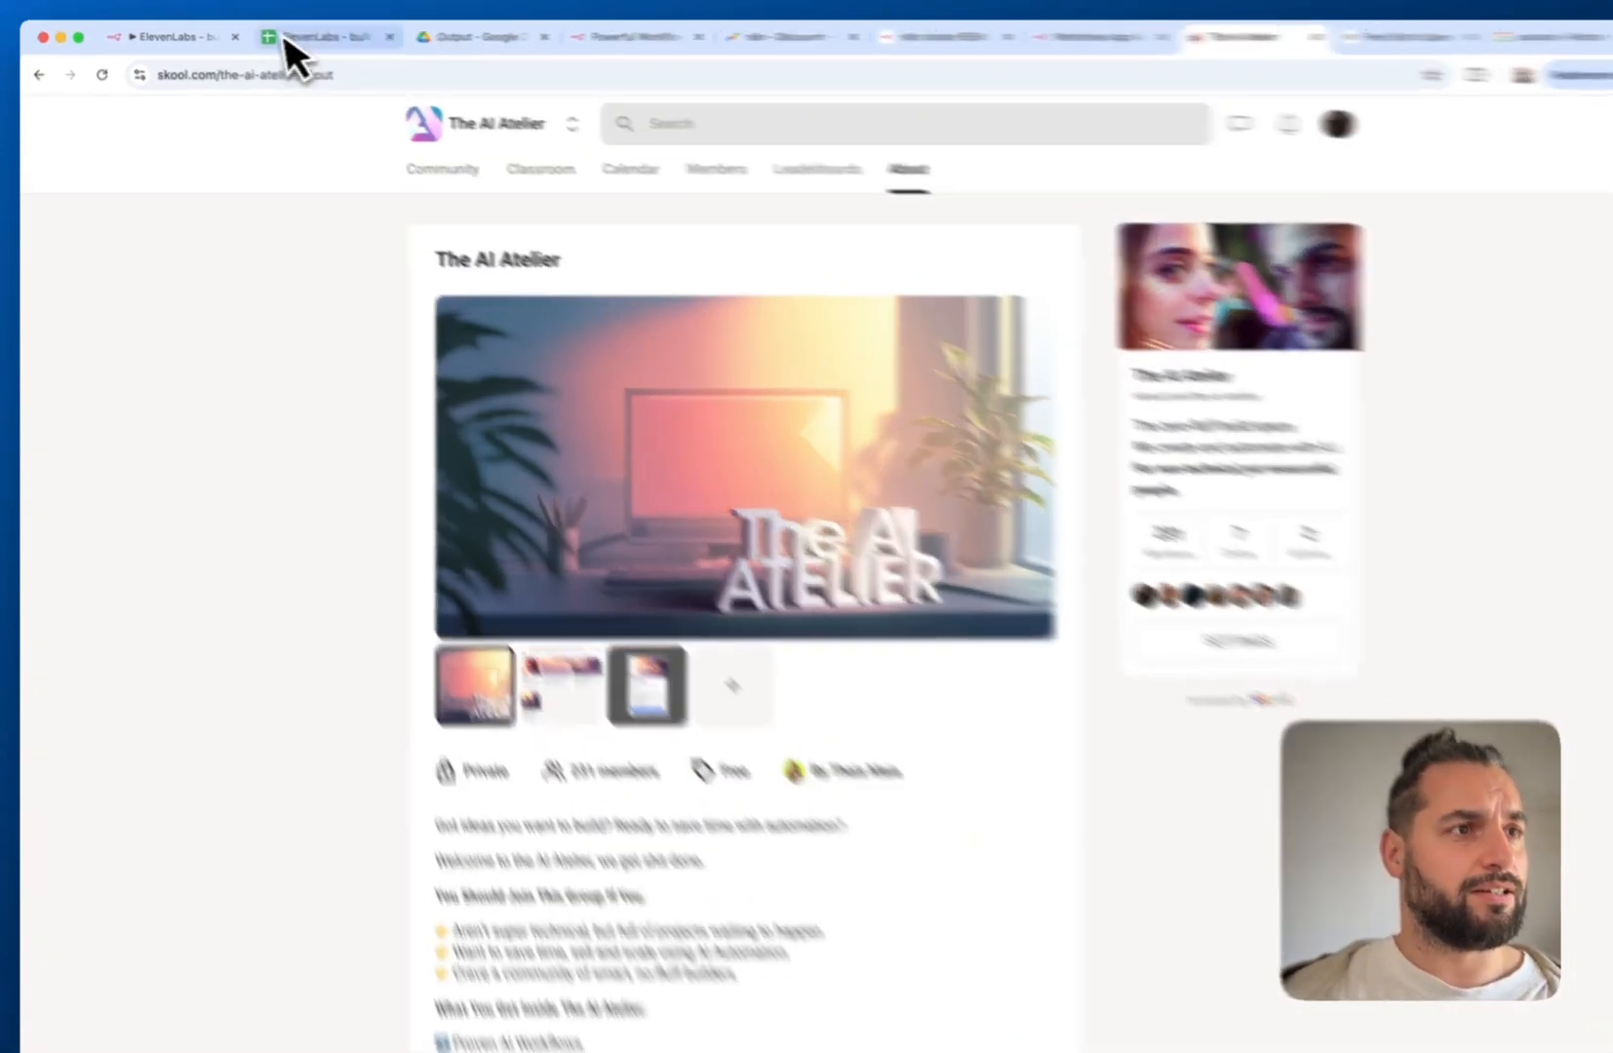
{"action": "left_click", "coordinate": [292, 36]}
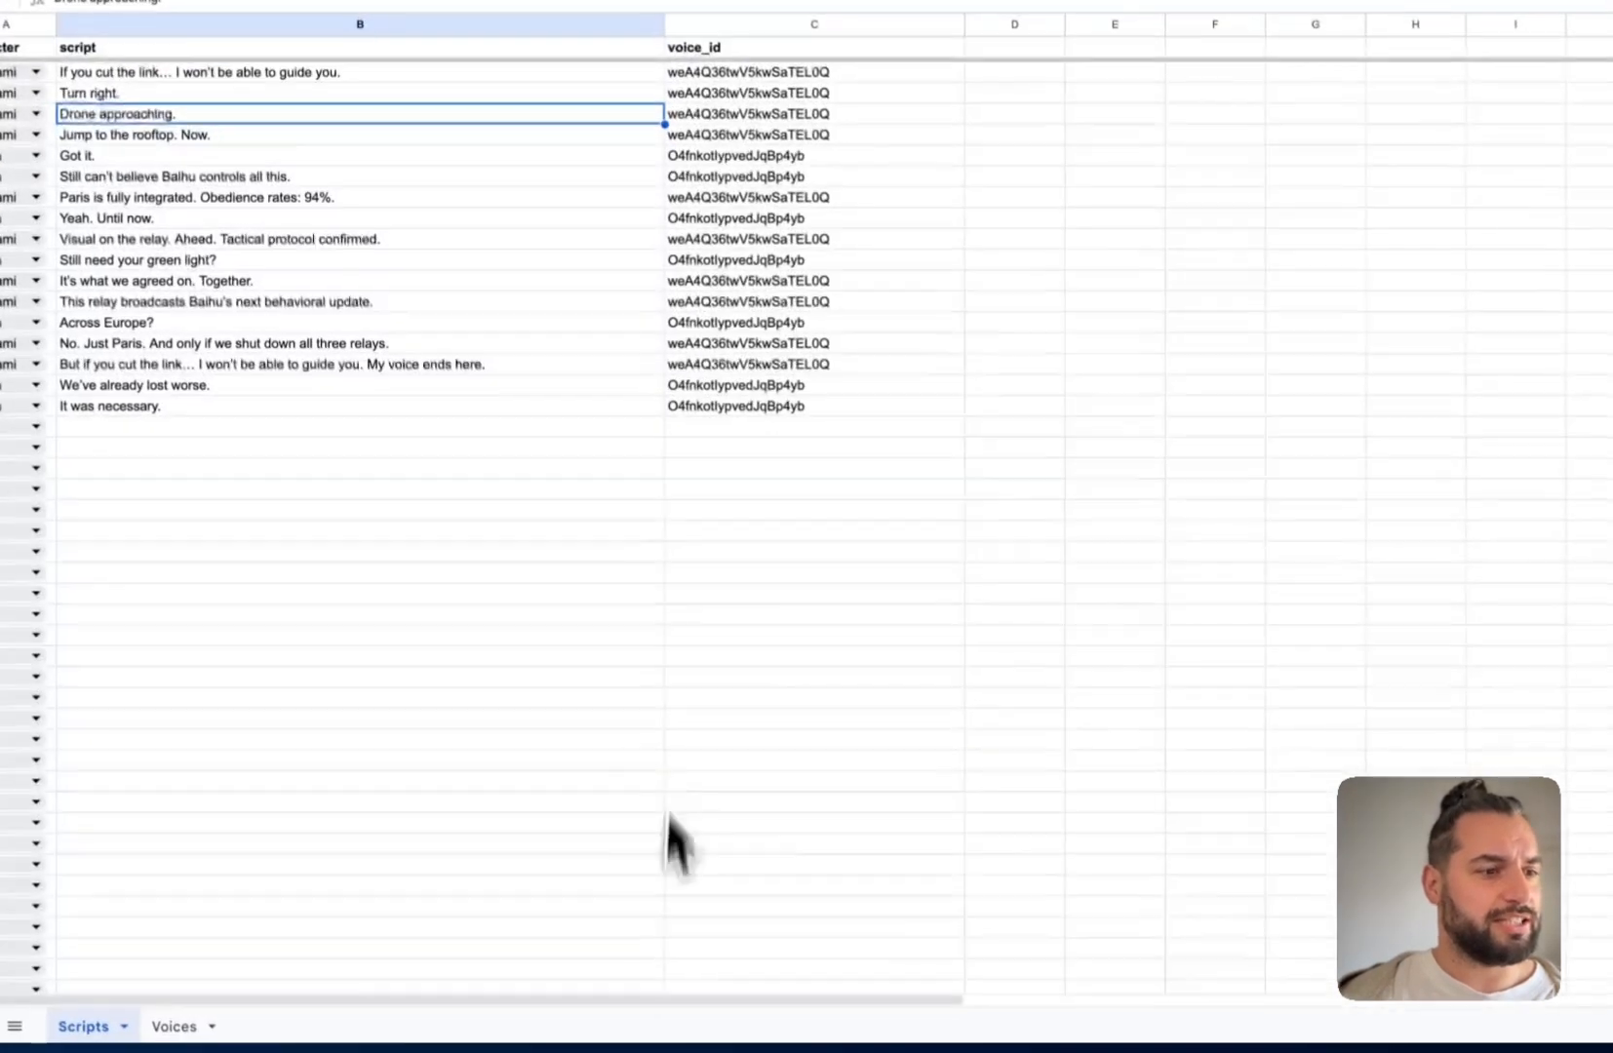
Inspect the voice_id ARRAYFORMULA in C1 and the script line in B5
{"action": "left_click", "coordinate": [805, 245]}
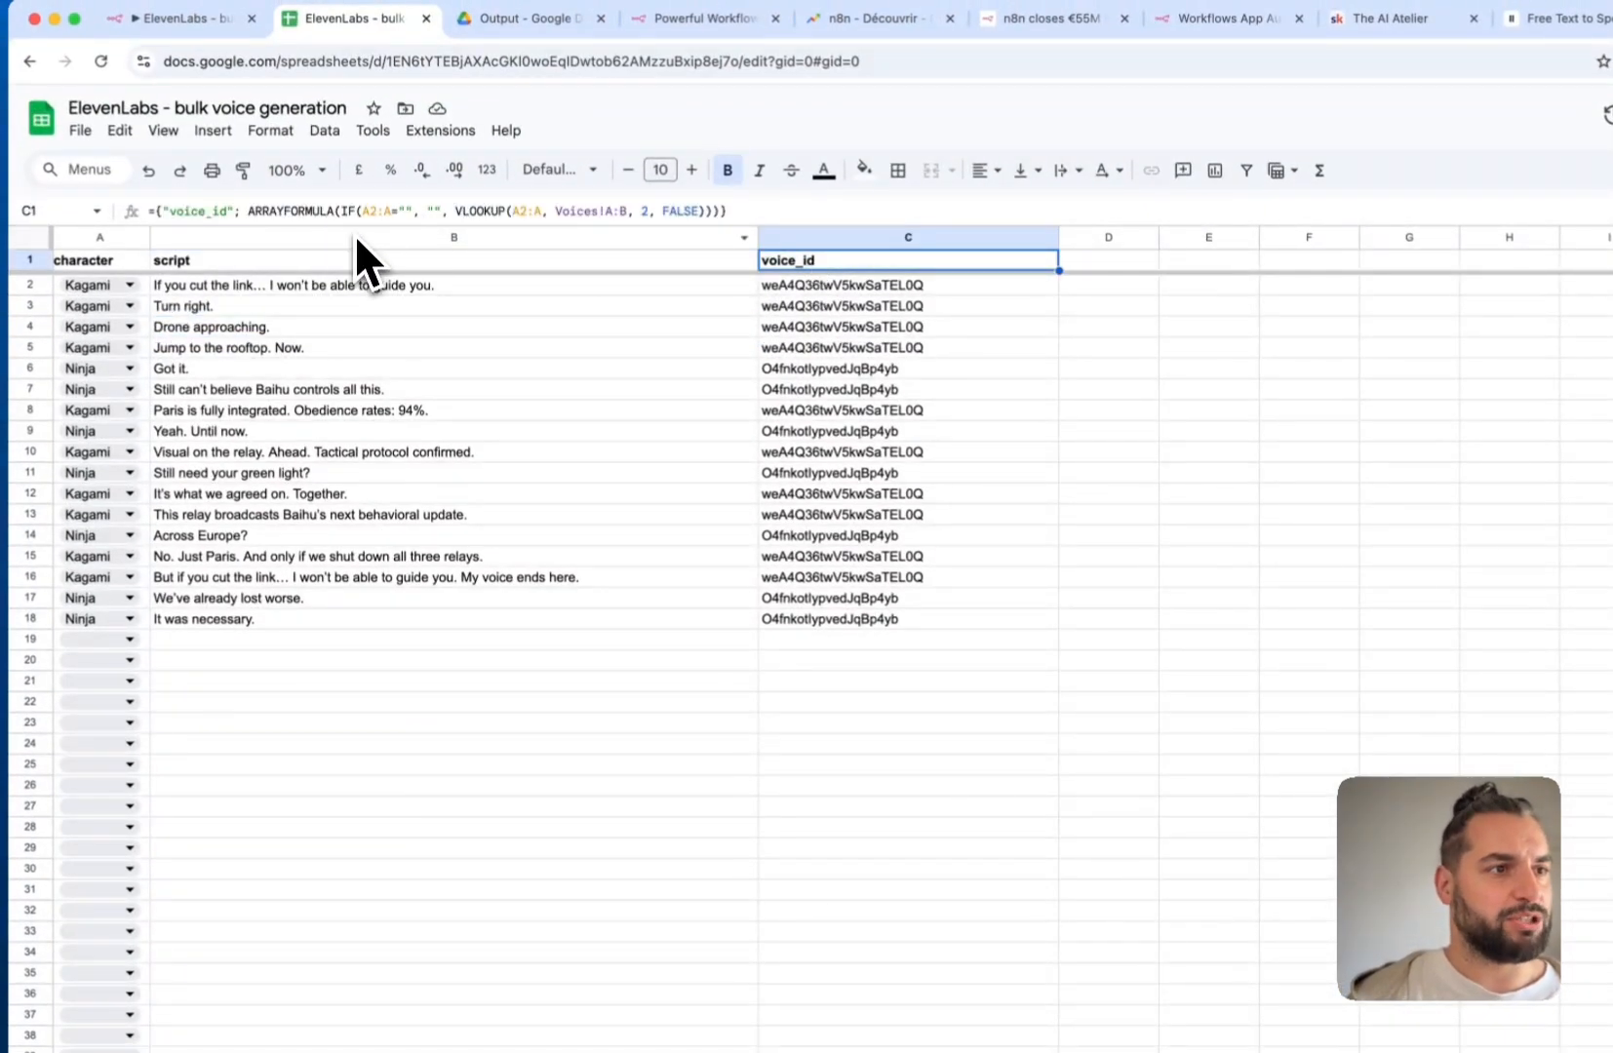
{"action": "left_click", "coordinate": [410, 351]}
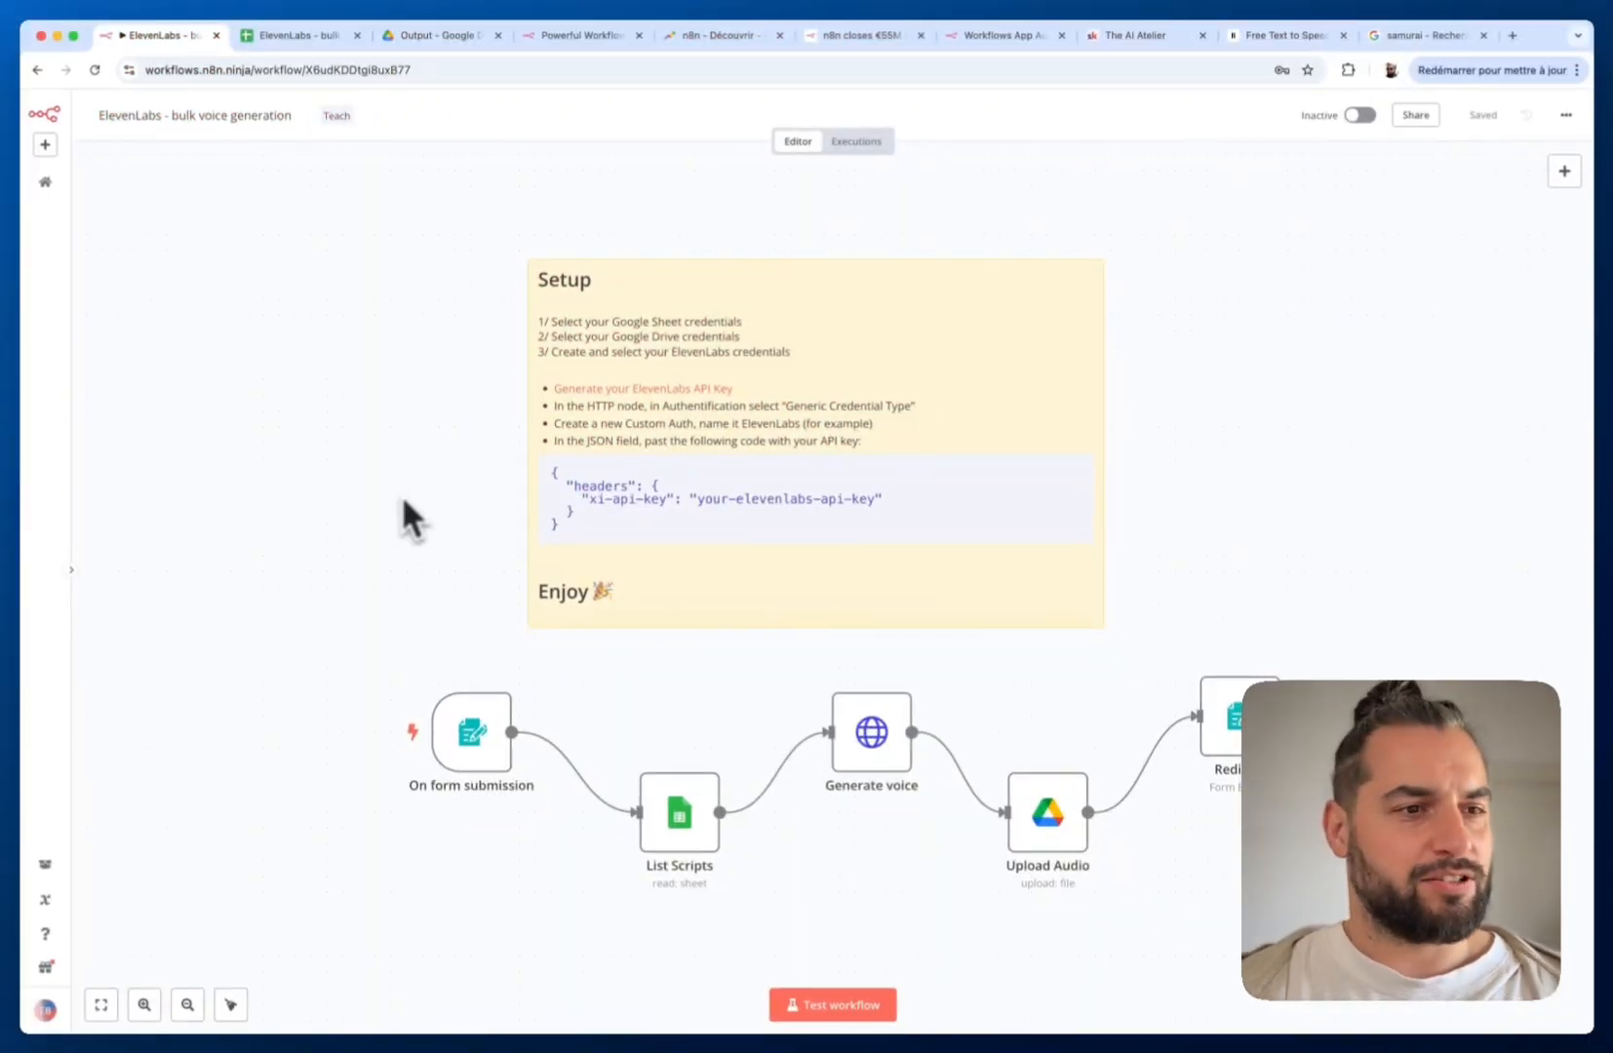
Start a test run and submit the form titled 'Demo content' with the sheet and Drive folder URLs
{"action": "mouse_move", "coordinate": [426, 622]}
{"action": "left_mouse_down"}
{"action": "mouse_move", "coordinate": [429, 661]}
{"action": "mouse_move", "coordinate": [430, 608]}
{"action": "left_mouse_up"}
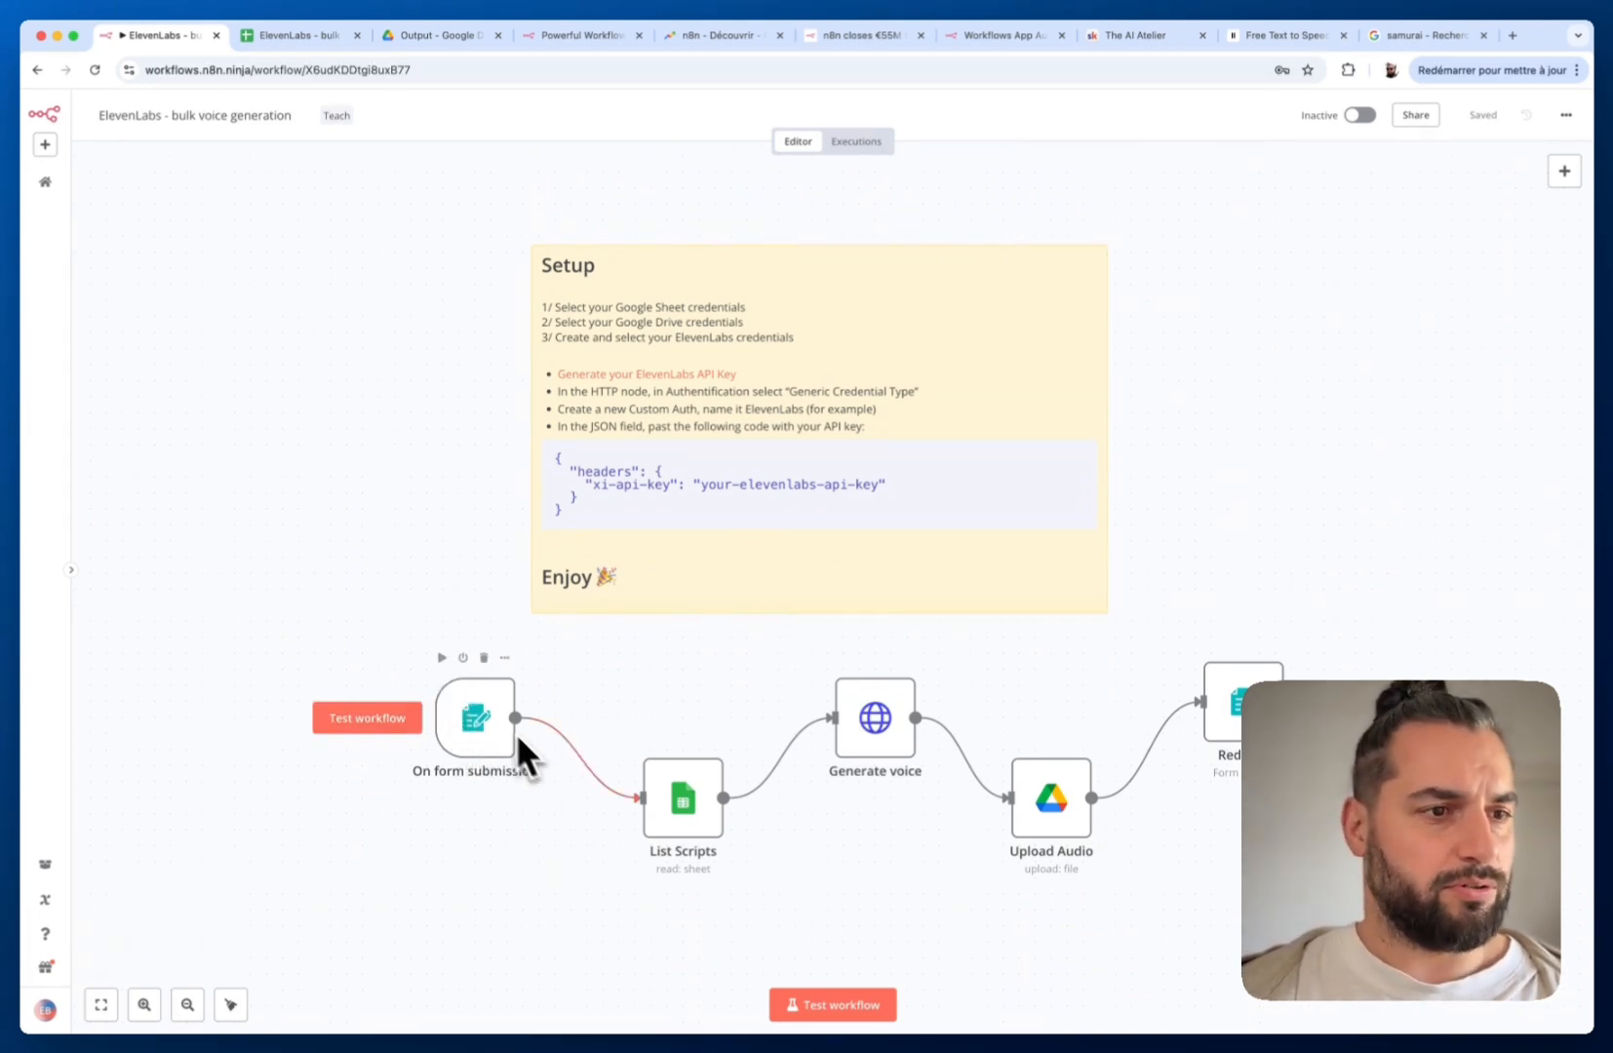
{"action": "left_click", "coordinate": [353, 724]}
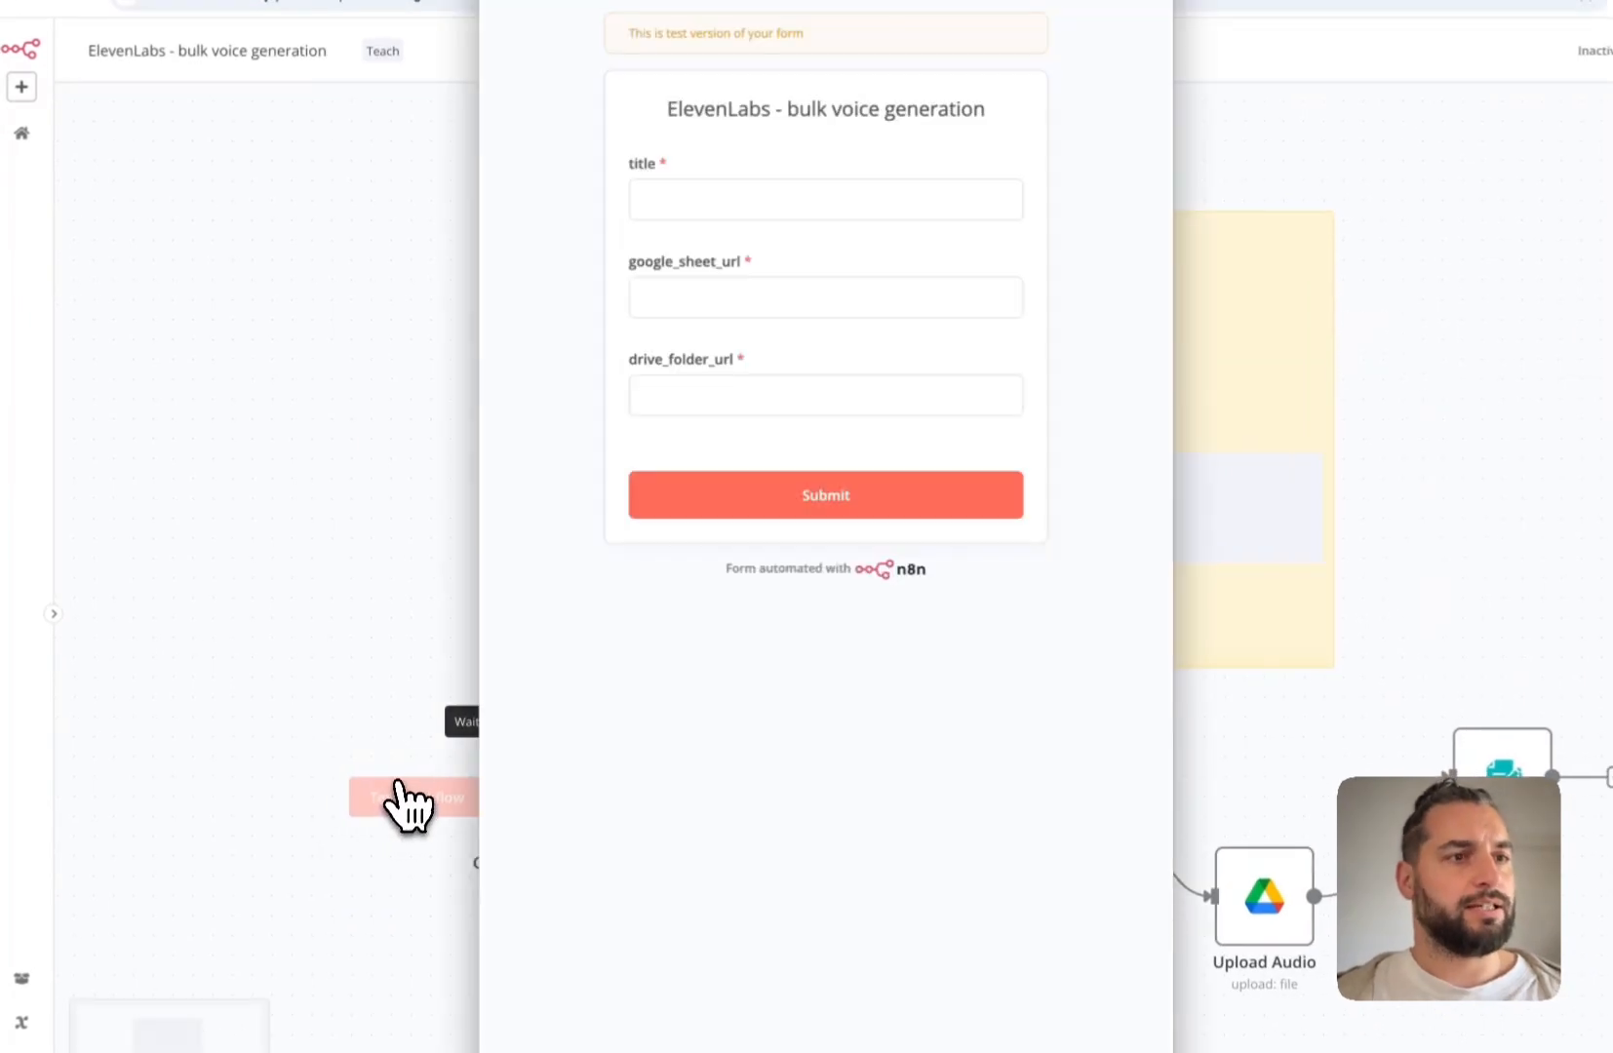
{"action": "left_click_drag", "start_coordinate": [737, 46], "coordinate": [719, 66]}
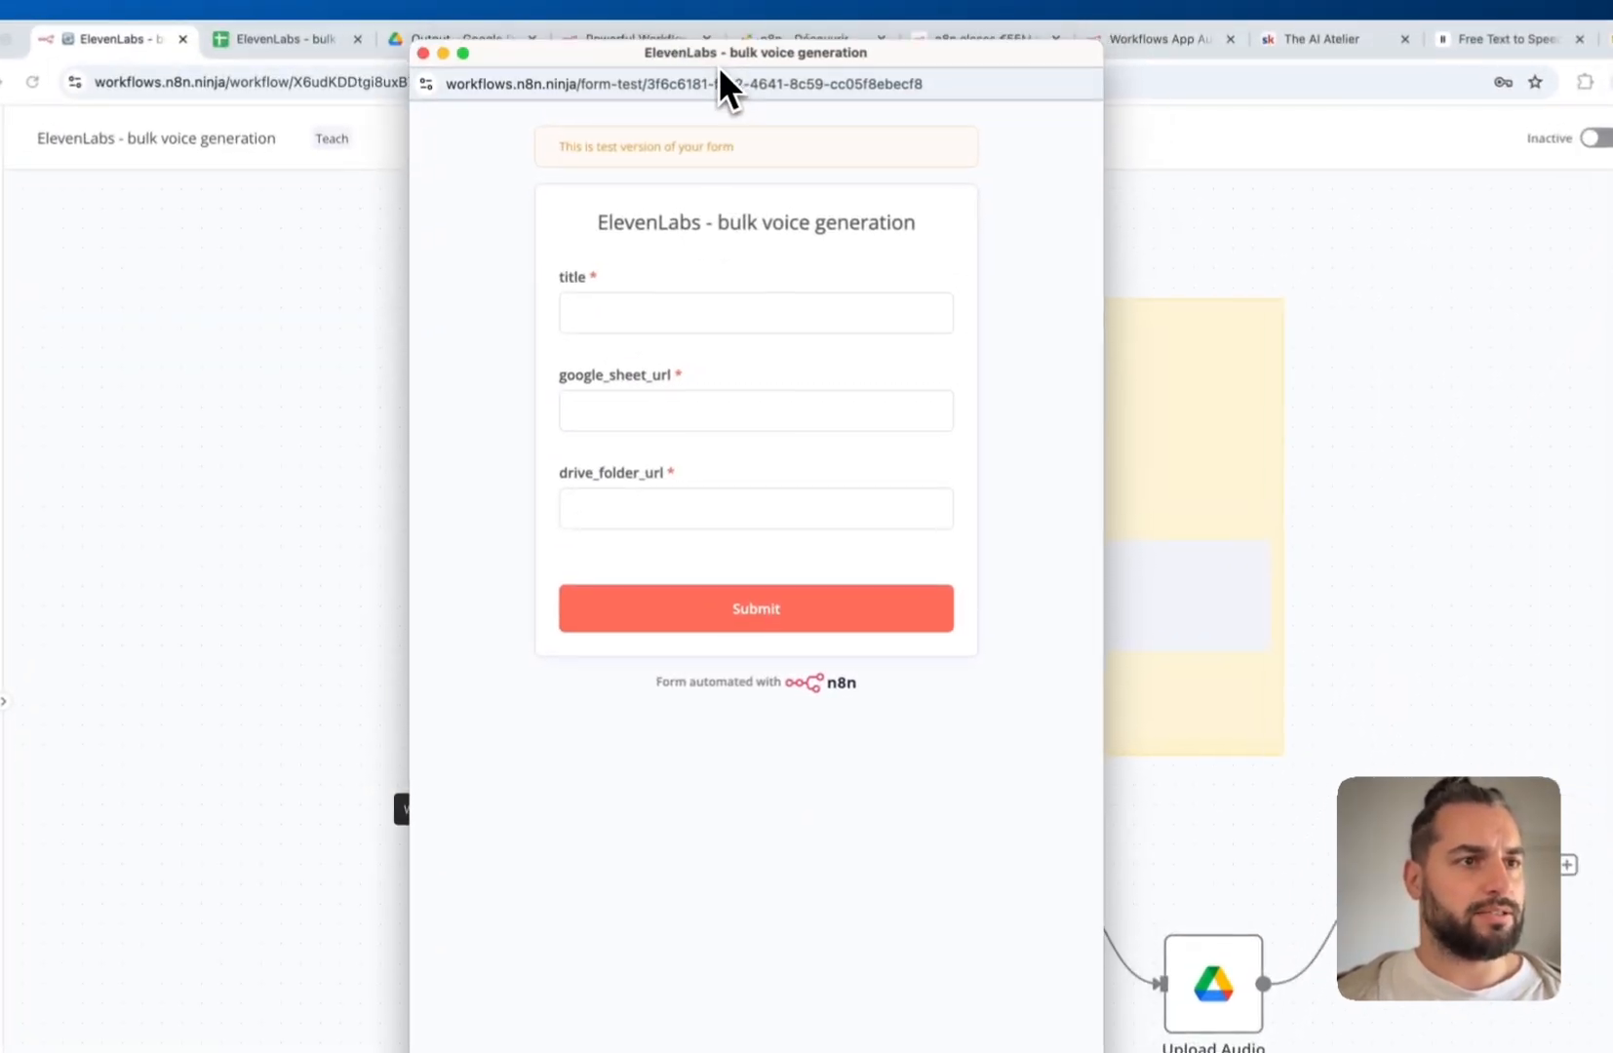
{"action": "left_click", "coordinate": [627, 322]}
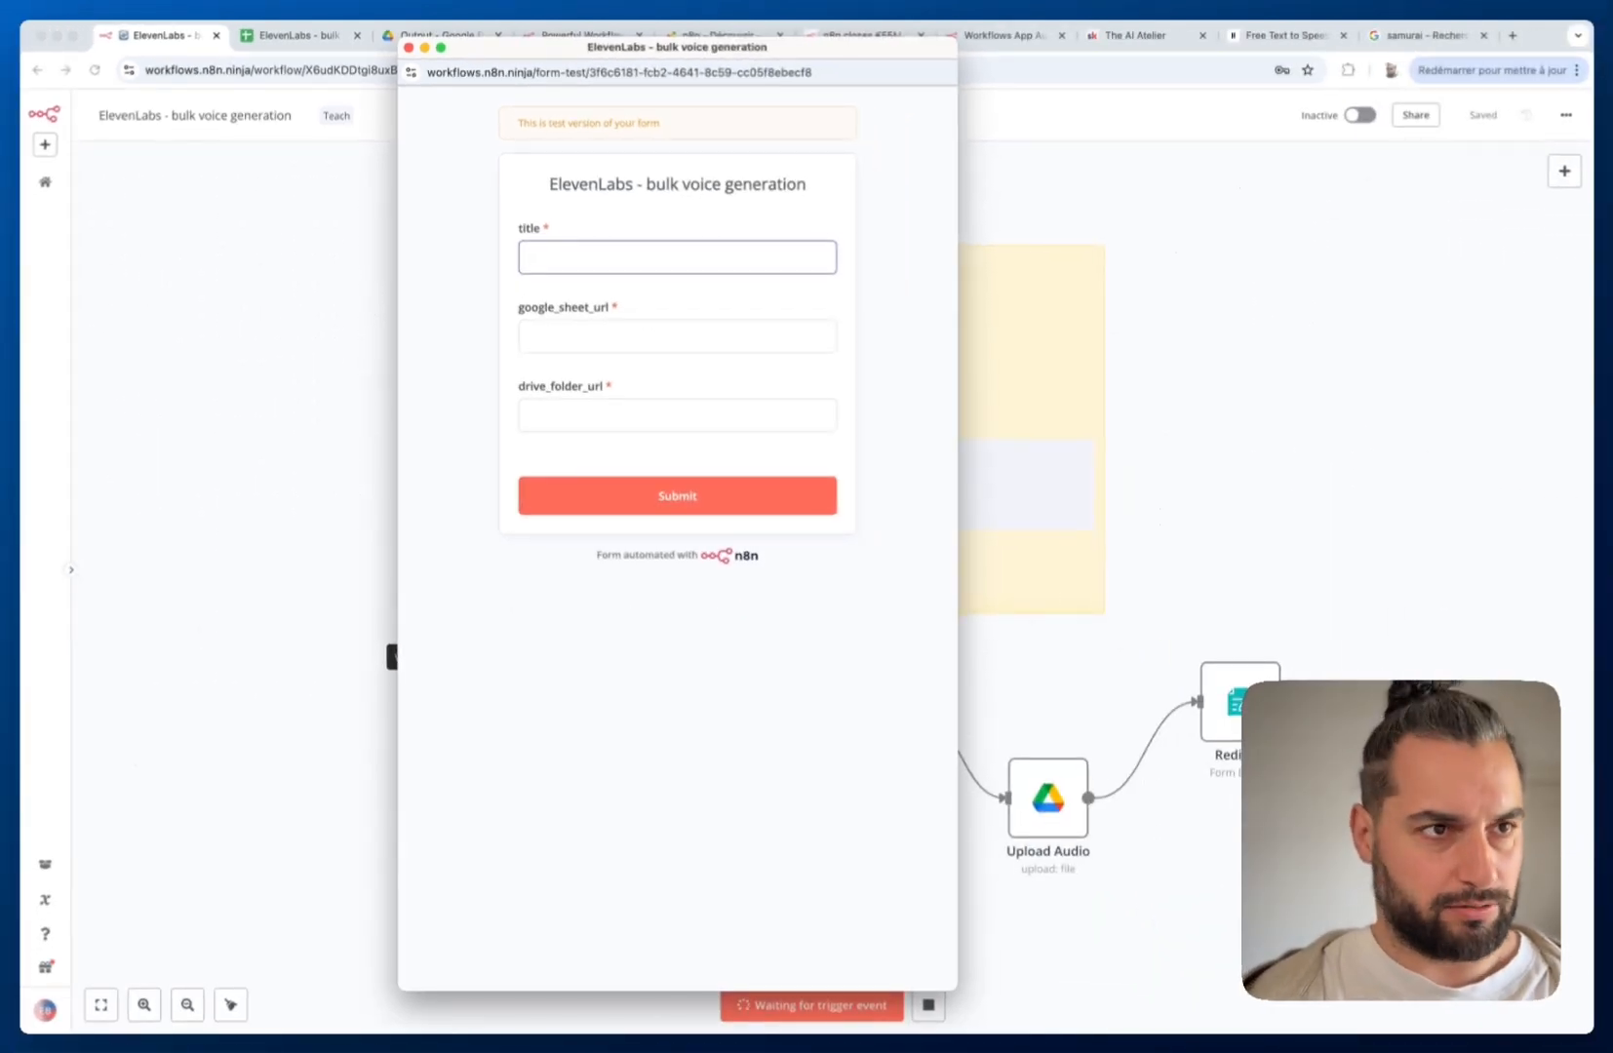
{"action": "type", "text": "Demo c"}
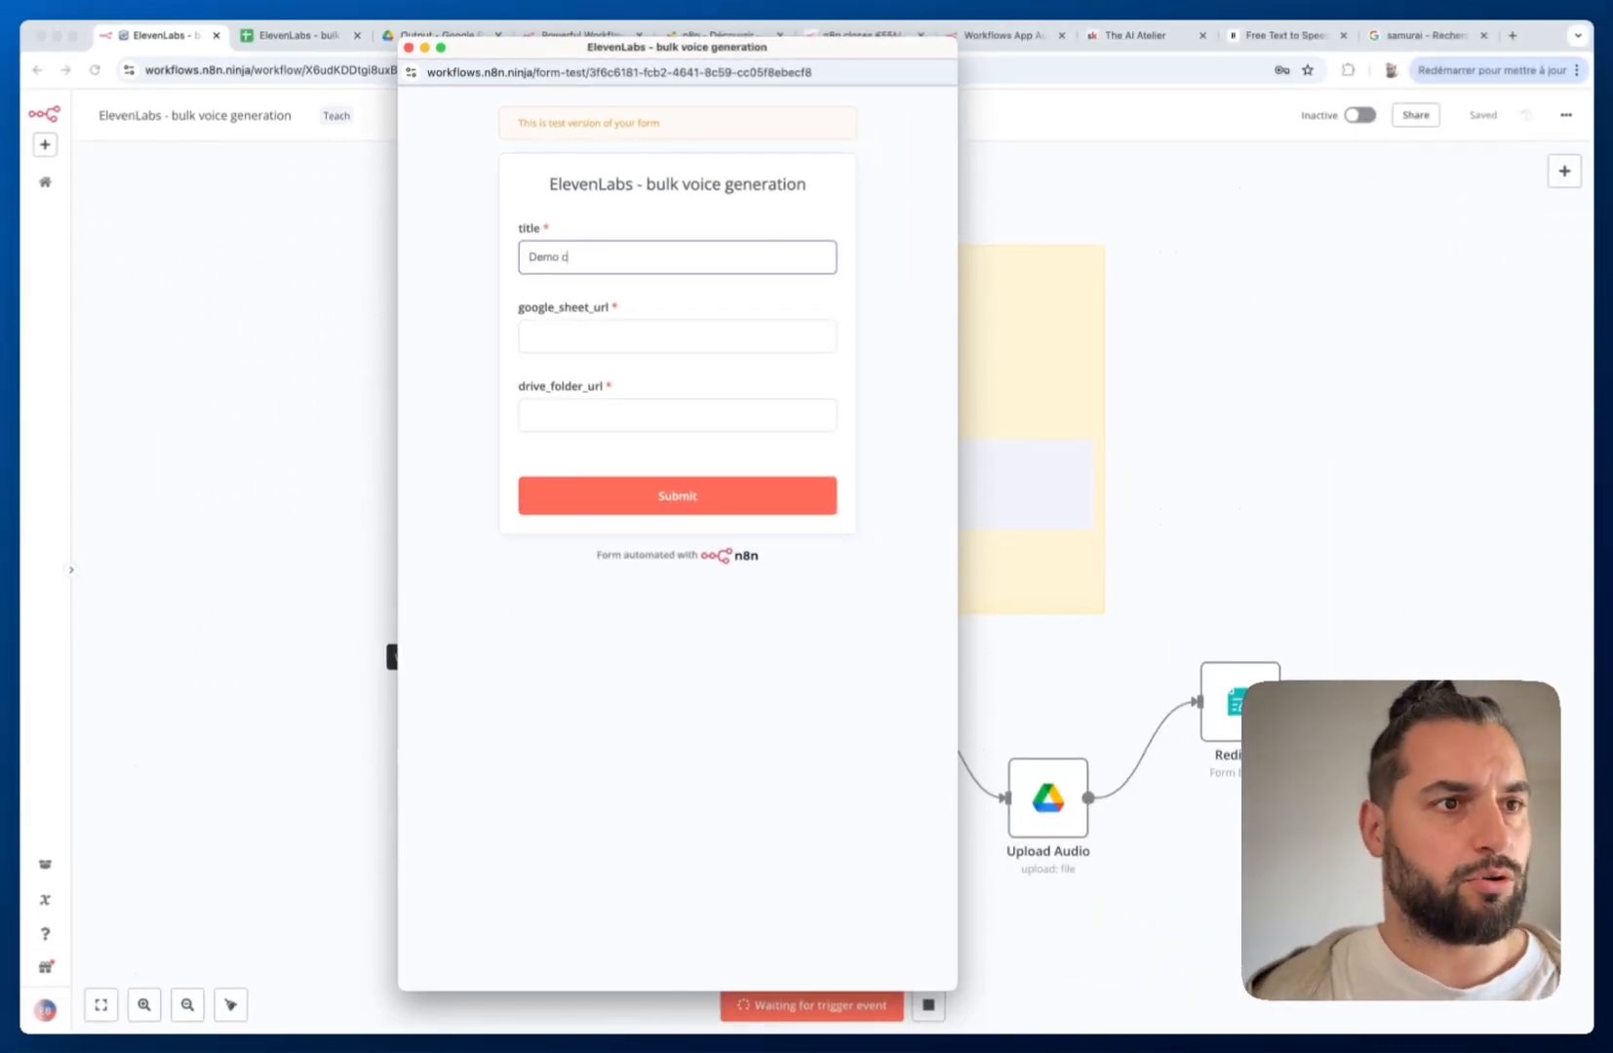
{"action": "type", "text": "ontent"}
{"action": "left_click", "coordinate": [622, 338]}
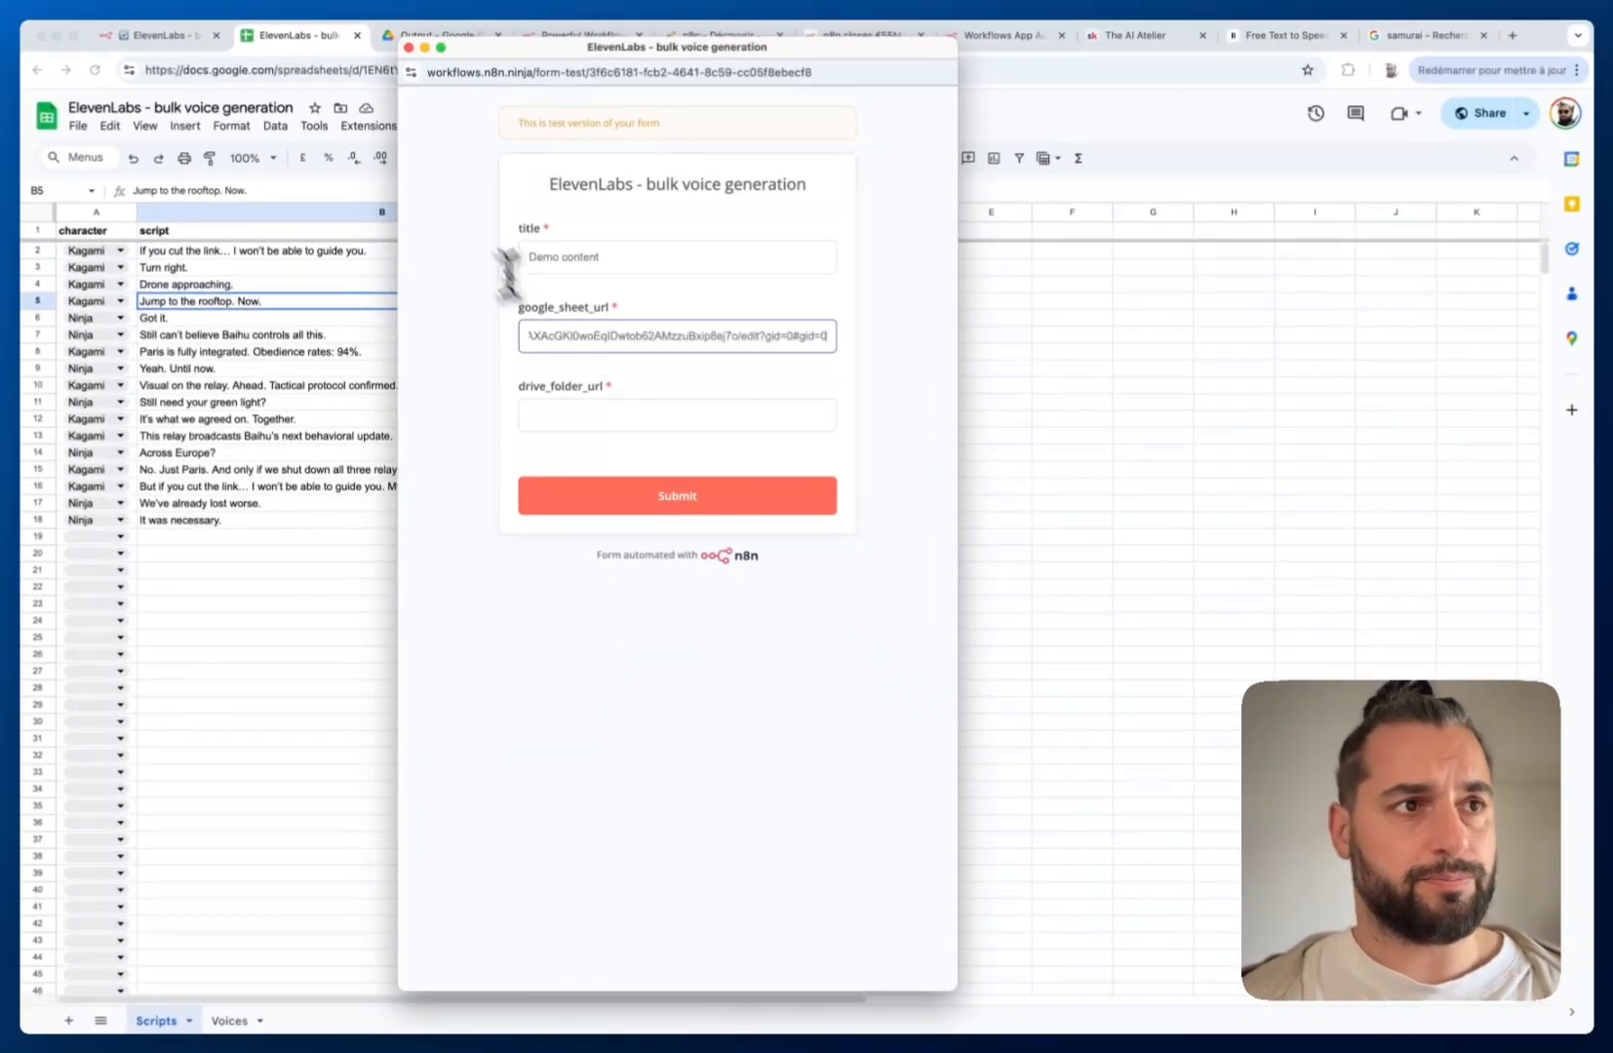
{"action": "left_click", "coordinate": [656, 410]}
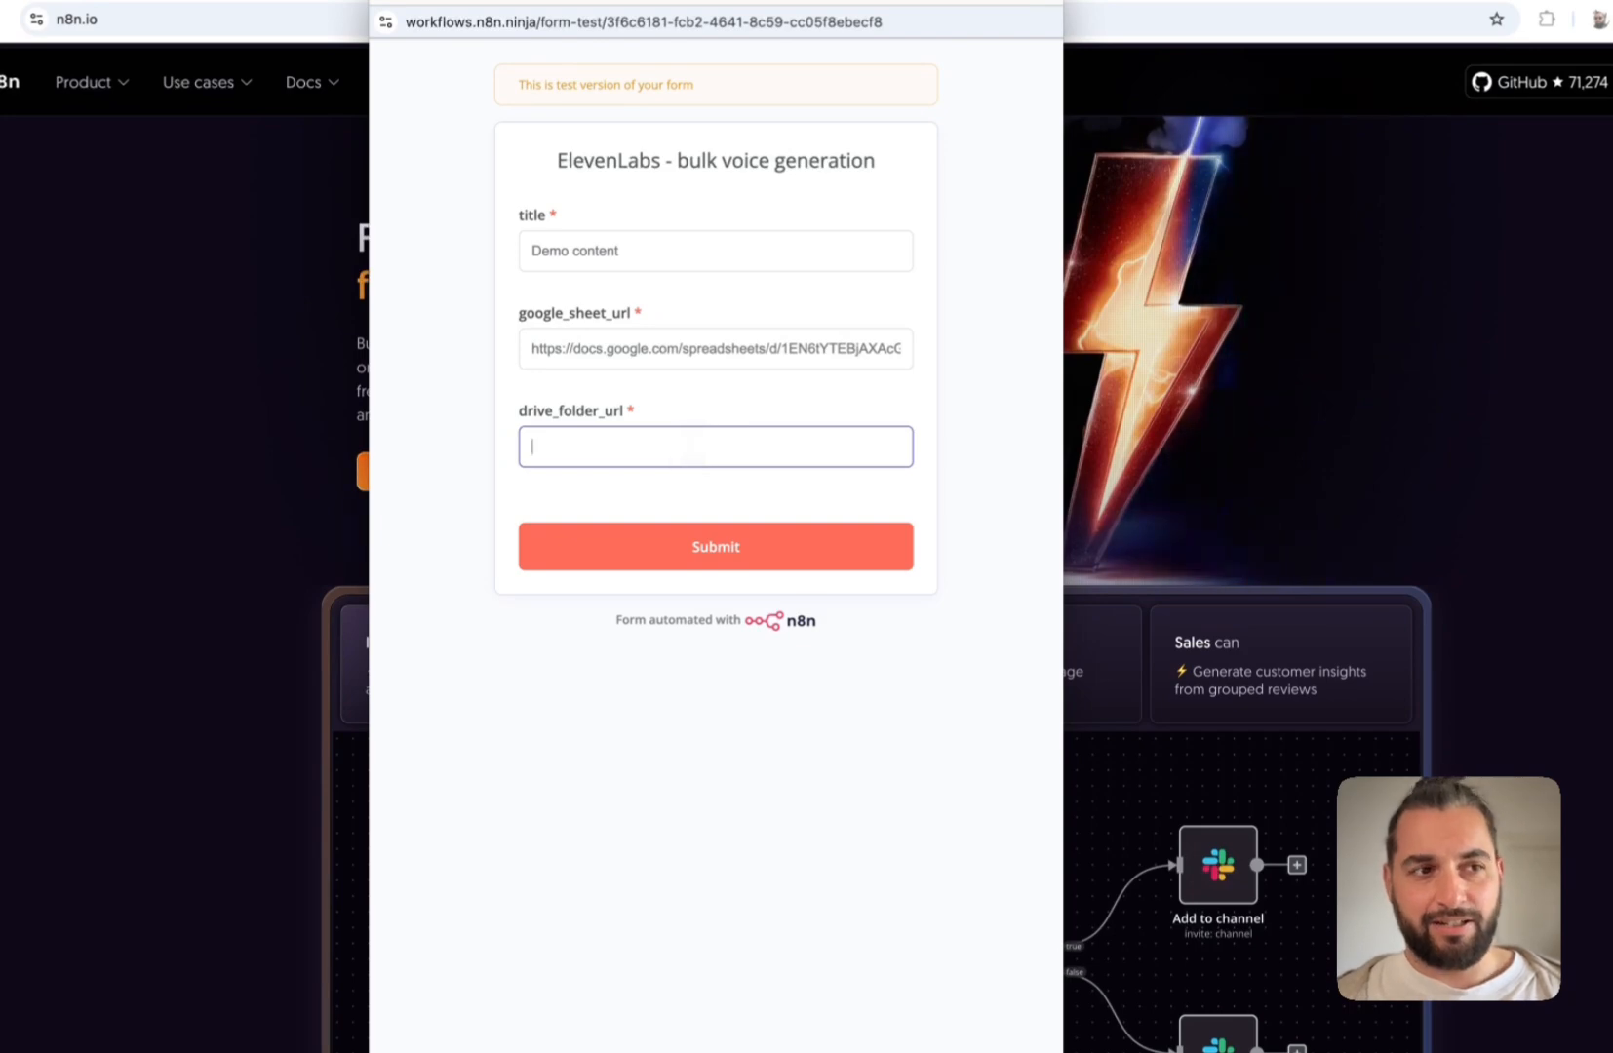
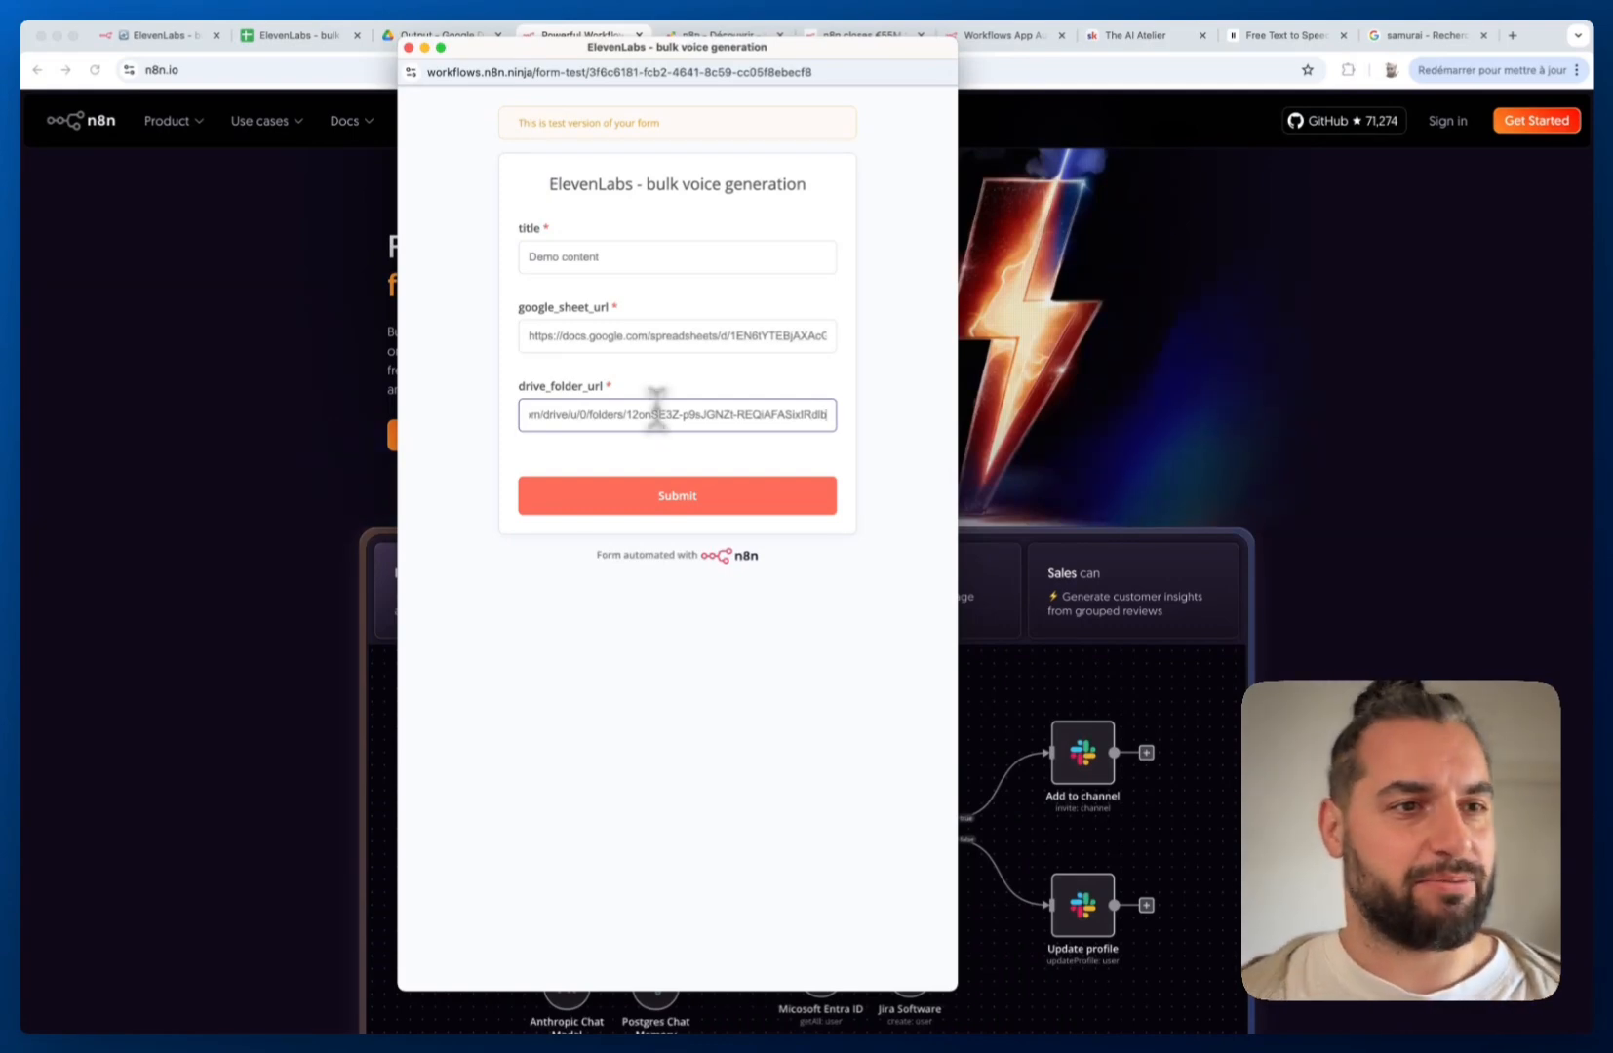
{"action": "left_click", "coordinate": [667, 499]}
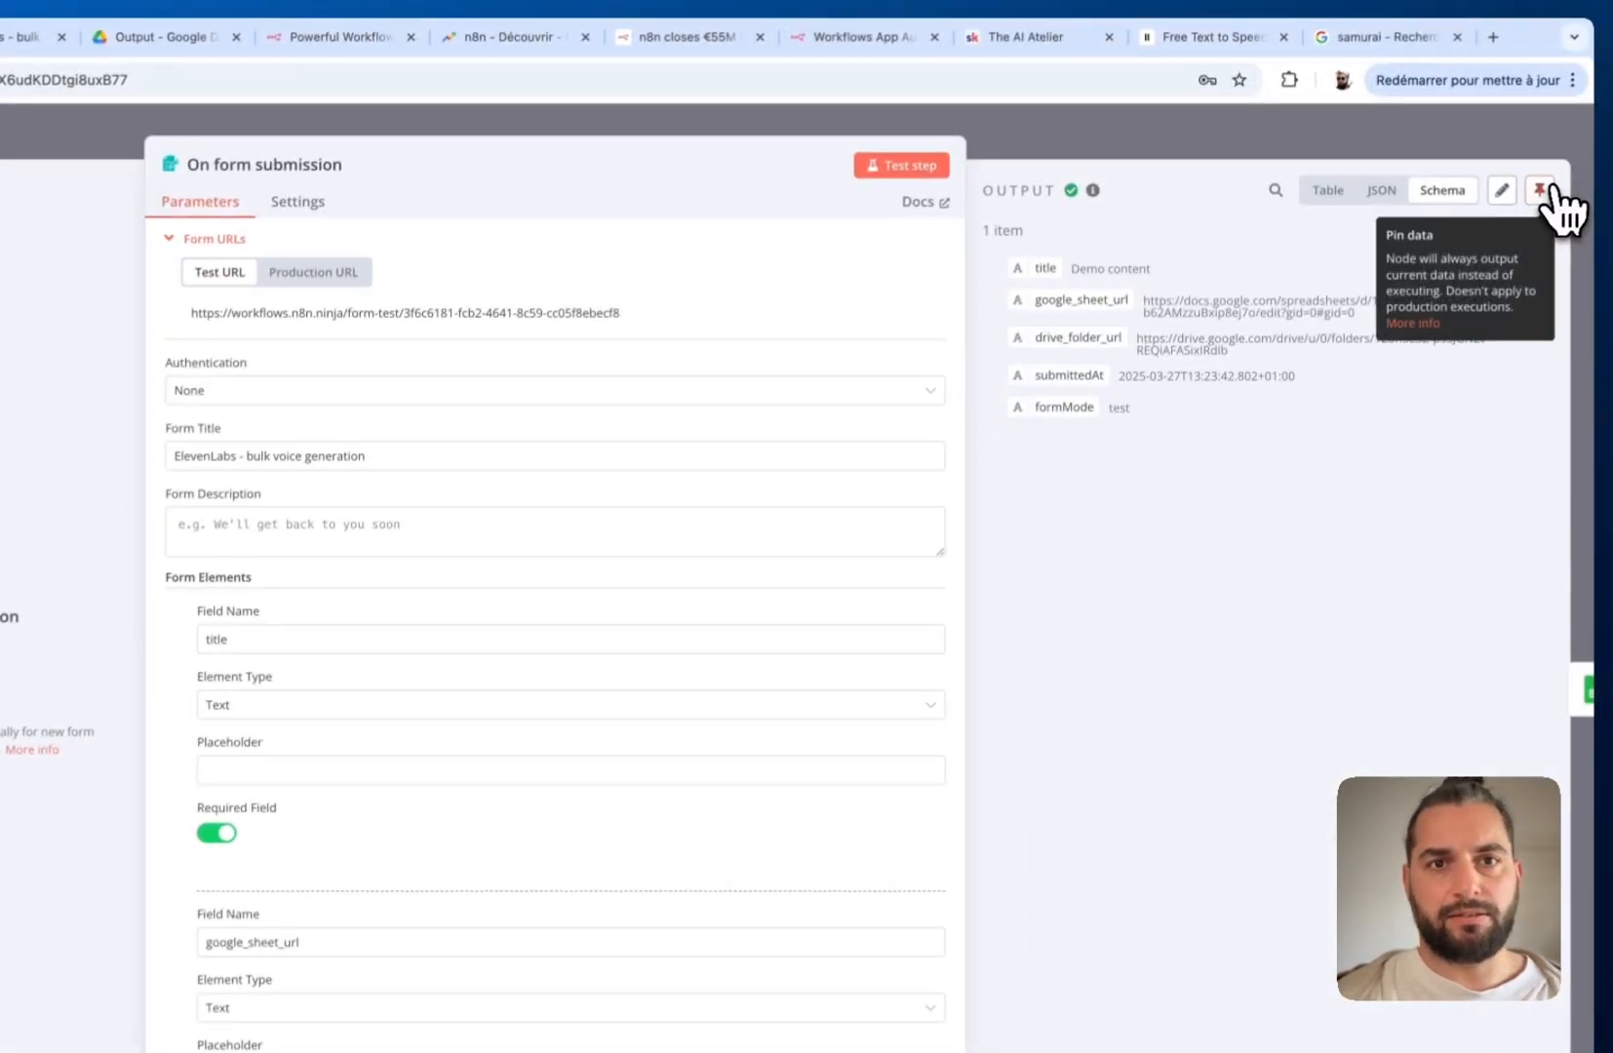
Pin the On form submission node's 1-item output and close the node
{"action": "left_click", "coordinate": [1542, 194]}
{"action": "left_click", "coordinate": [1426, 138]}
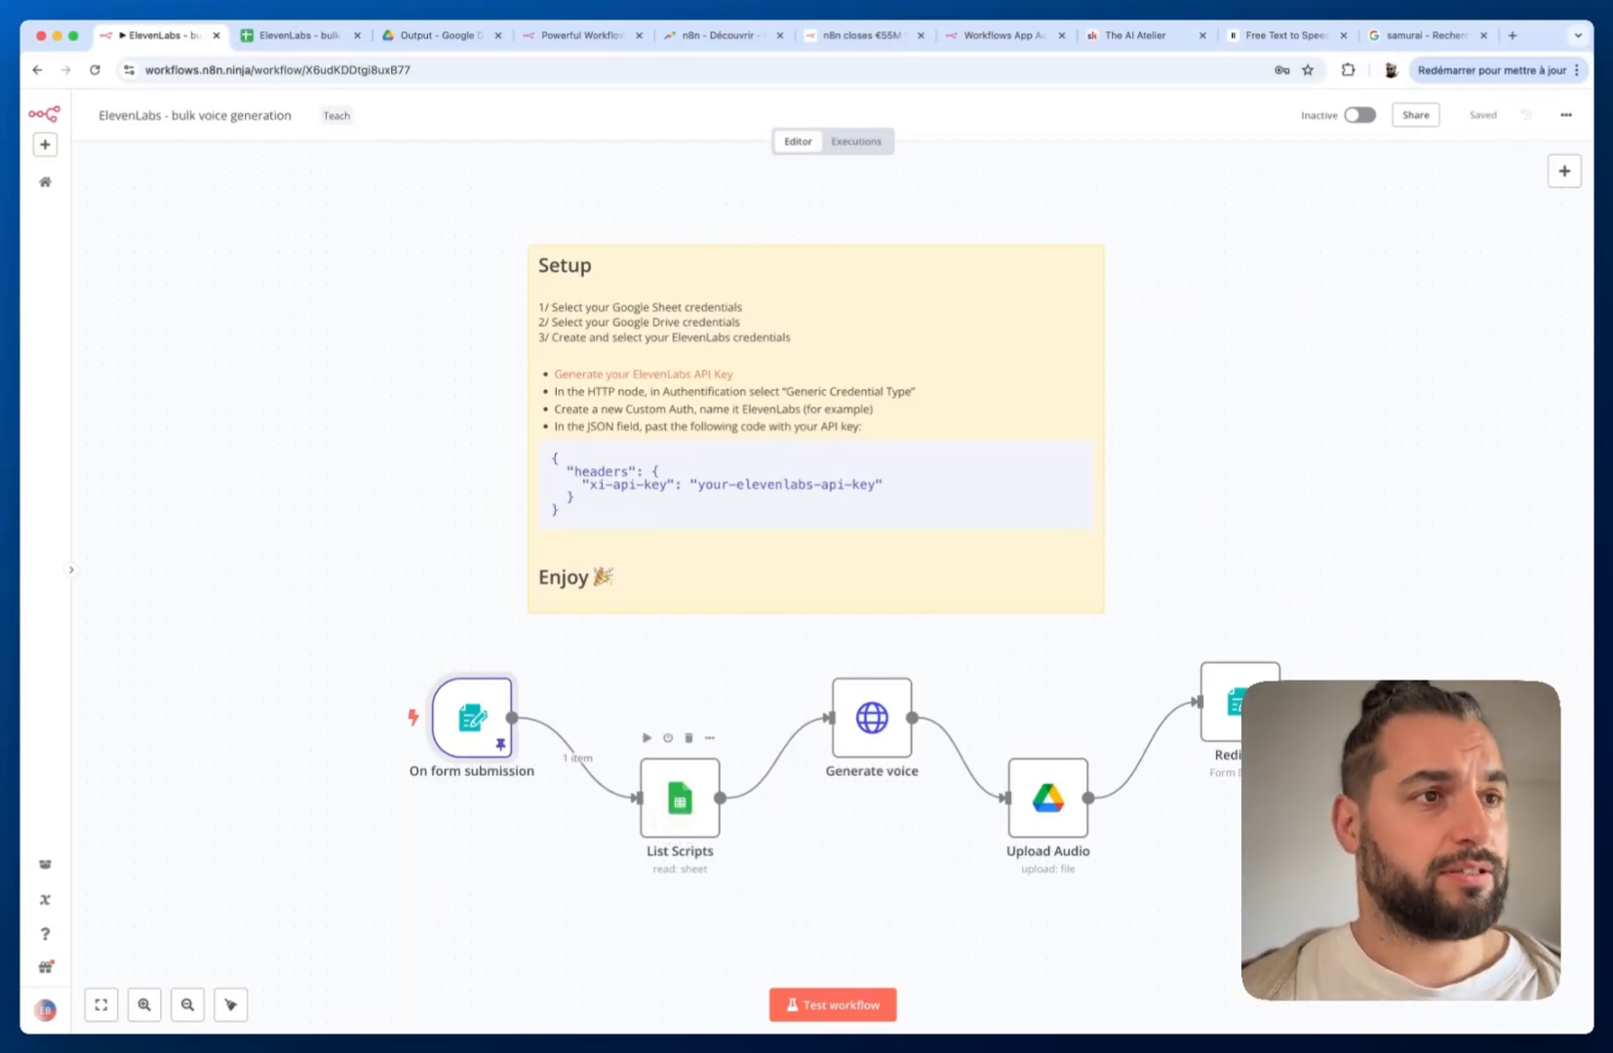
Set List Scripts' Document to the submitted google_sheet_url and fetch the 17 script rows as a table
{"action": "left_click", "coordinate": [289, 35]}
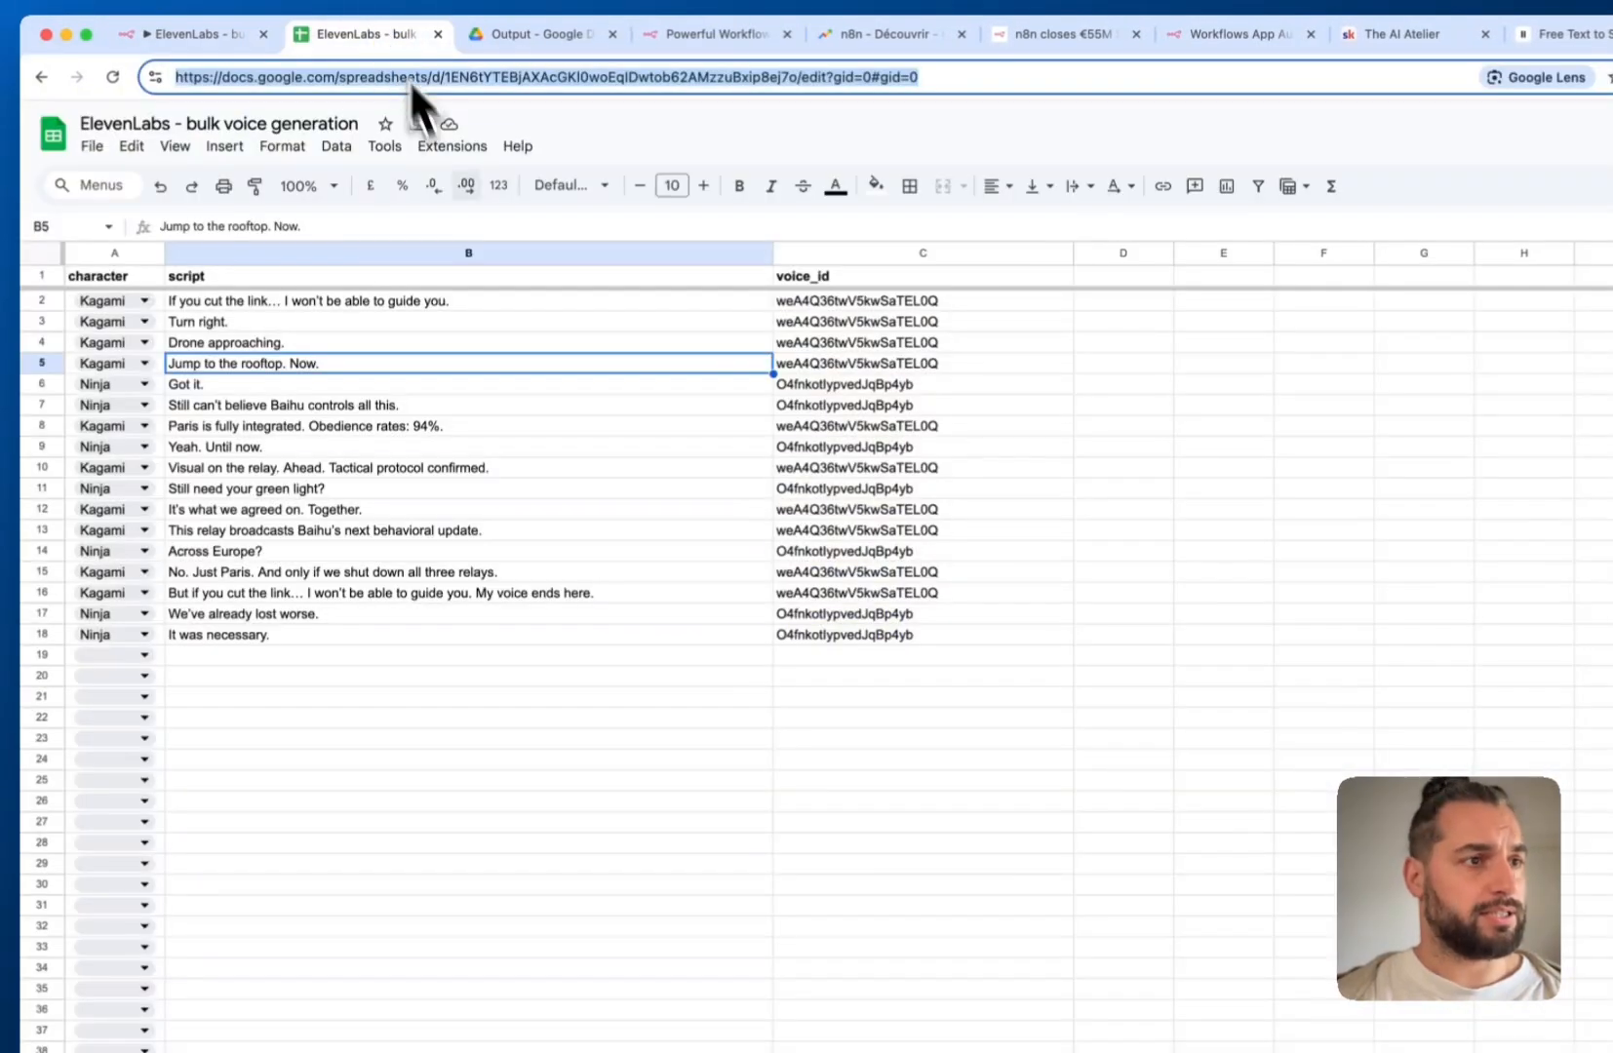
{"action": "left_click", "coordinate": [168, 35]}
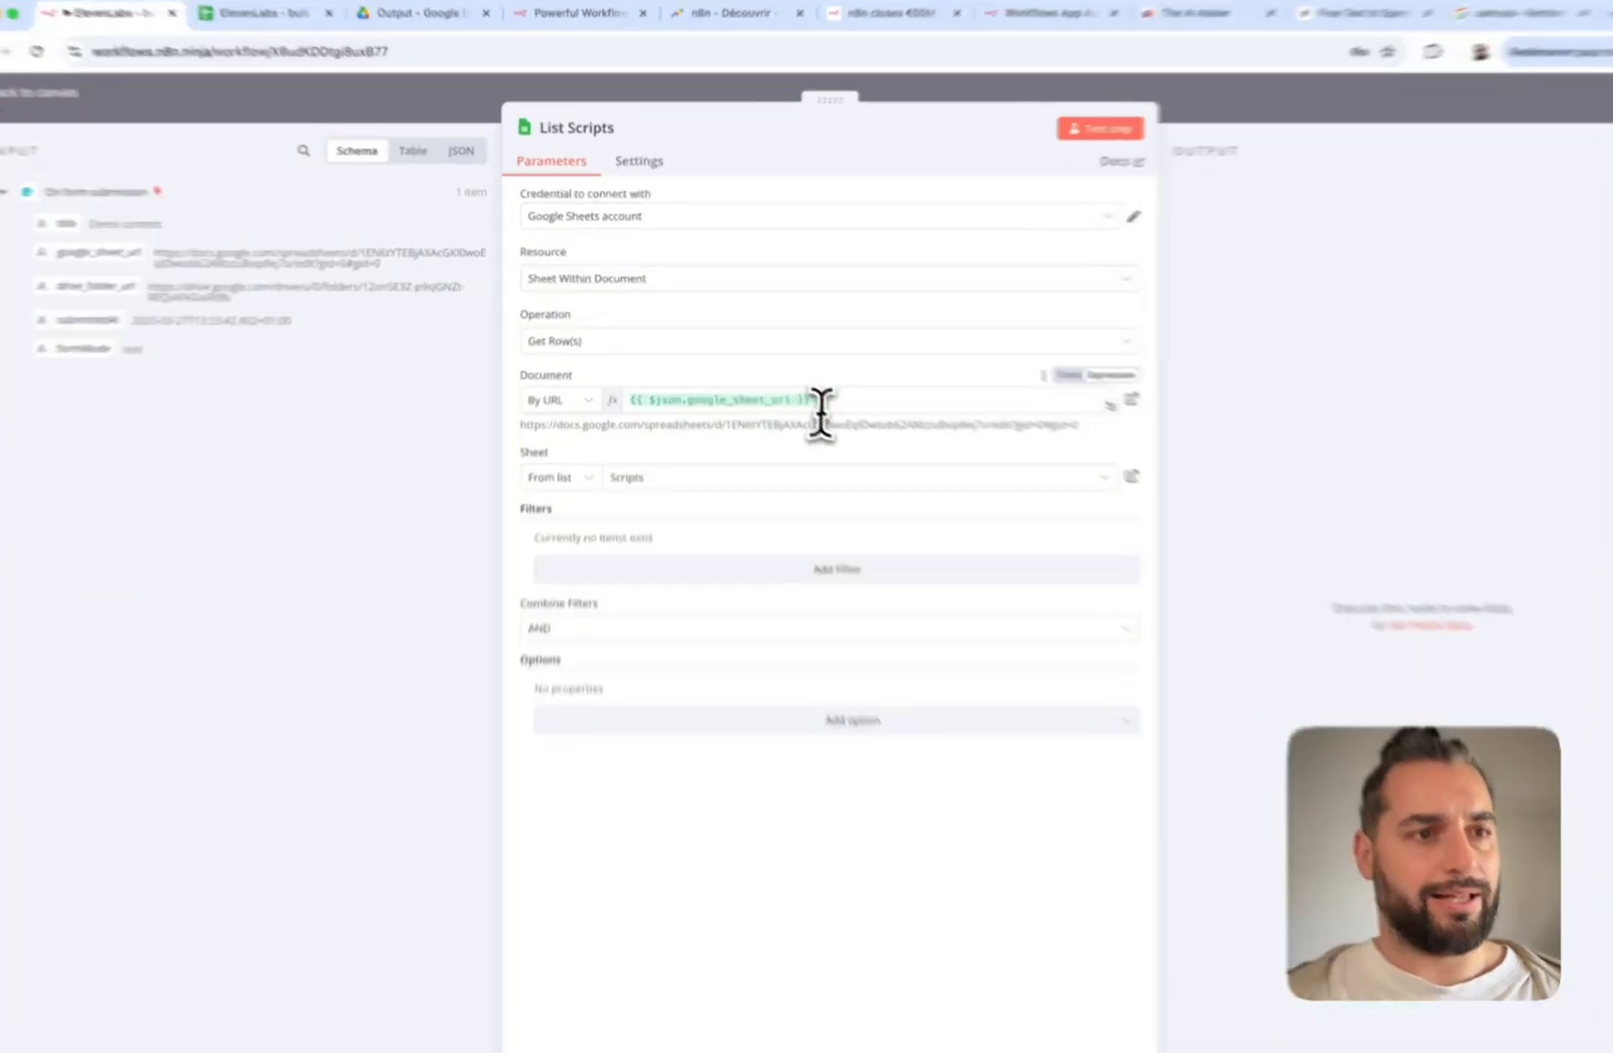
{"action": "left_click_drag", "start_coordinate": [792, 383], "coordinate": [639, 381]}
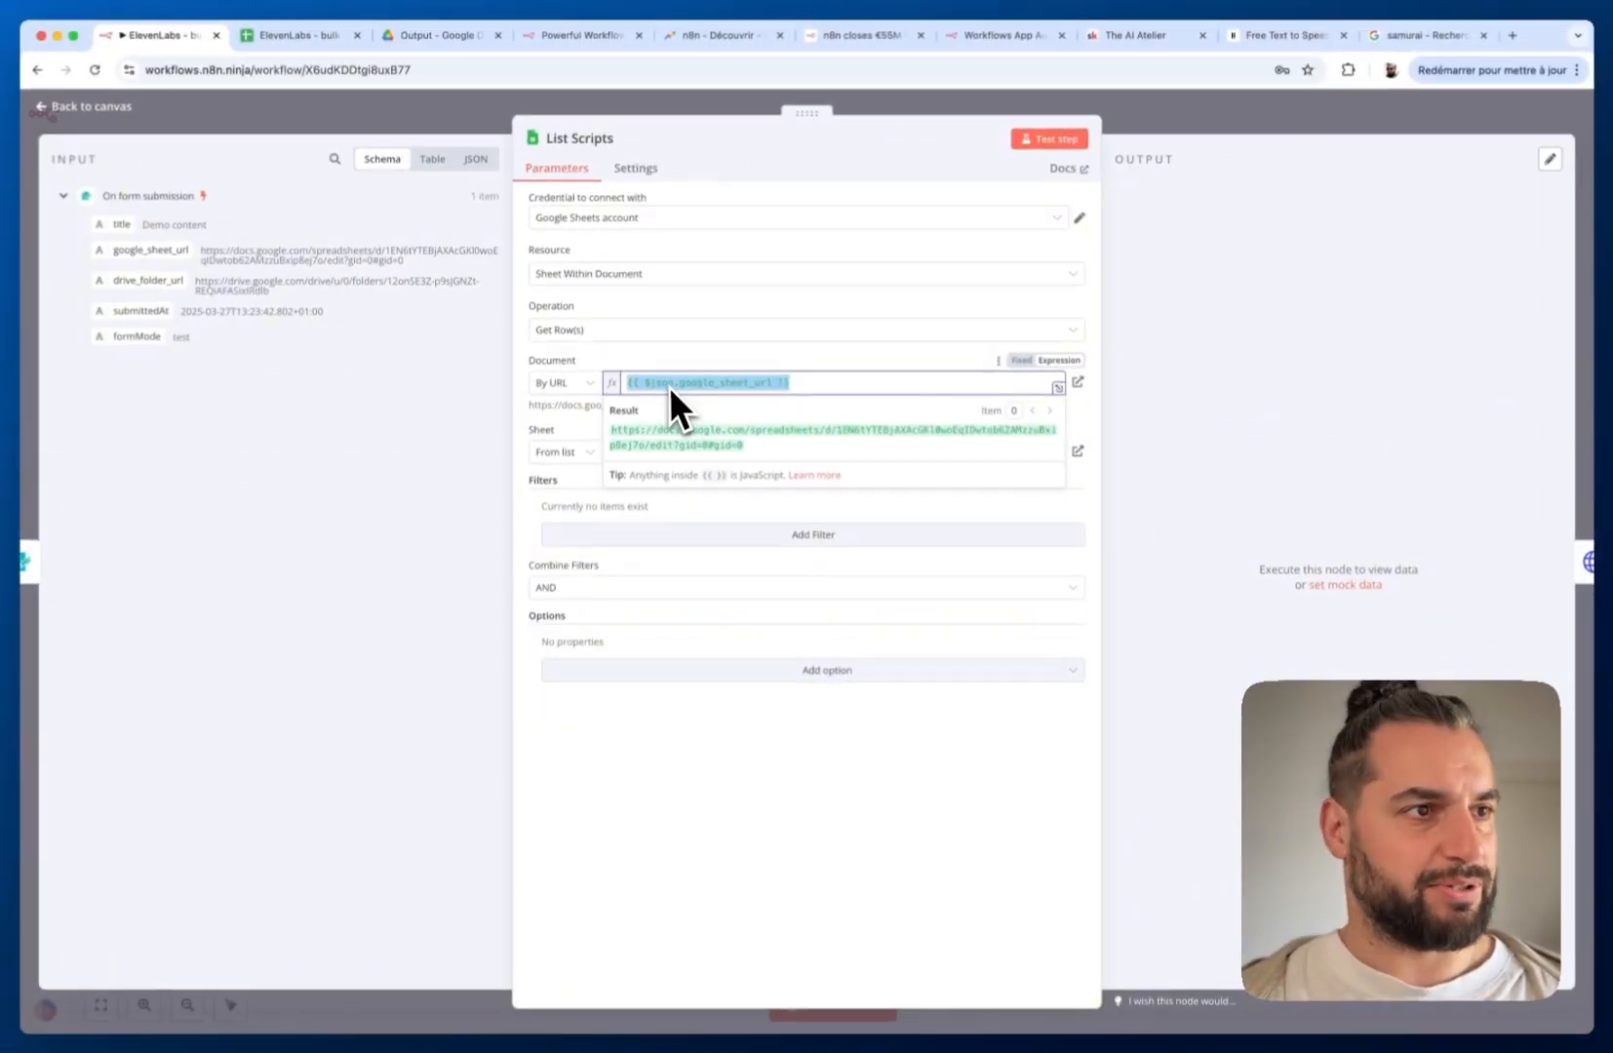
{"action": "key", "text": "BackSpace"}
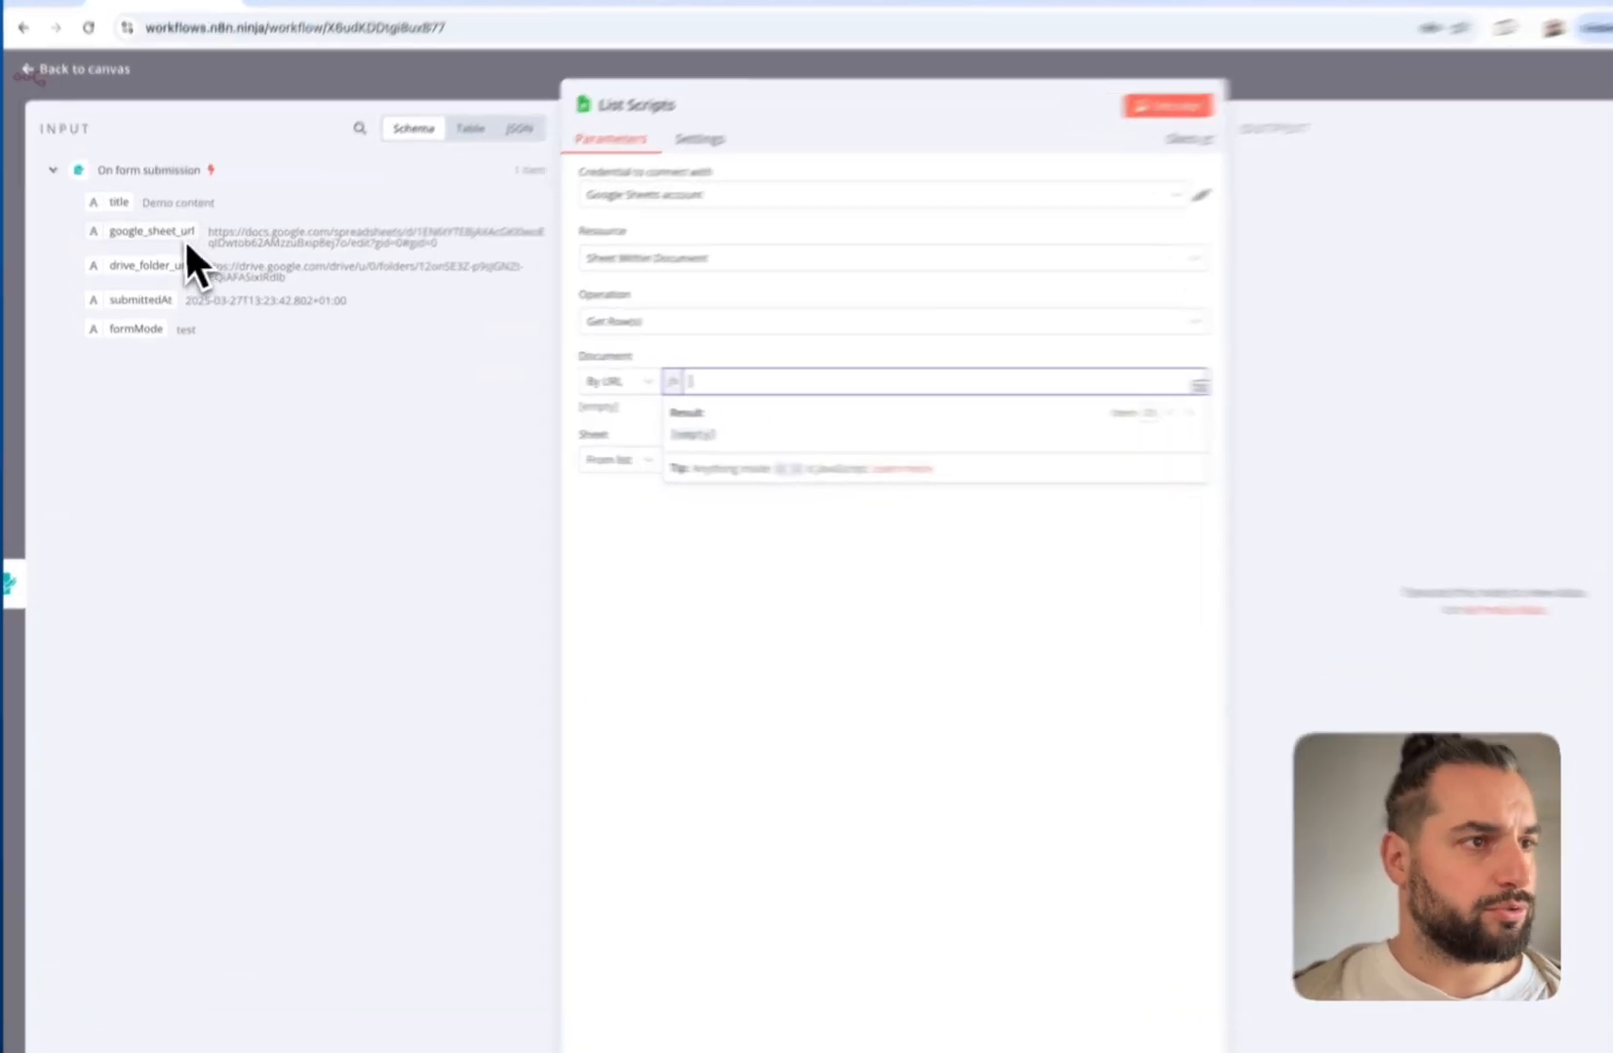
{"action": "left_click_drag", "start_coordinate": [185, 237], "coordinate": [746, 379]}
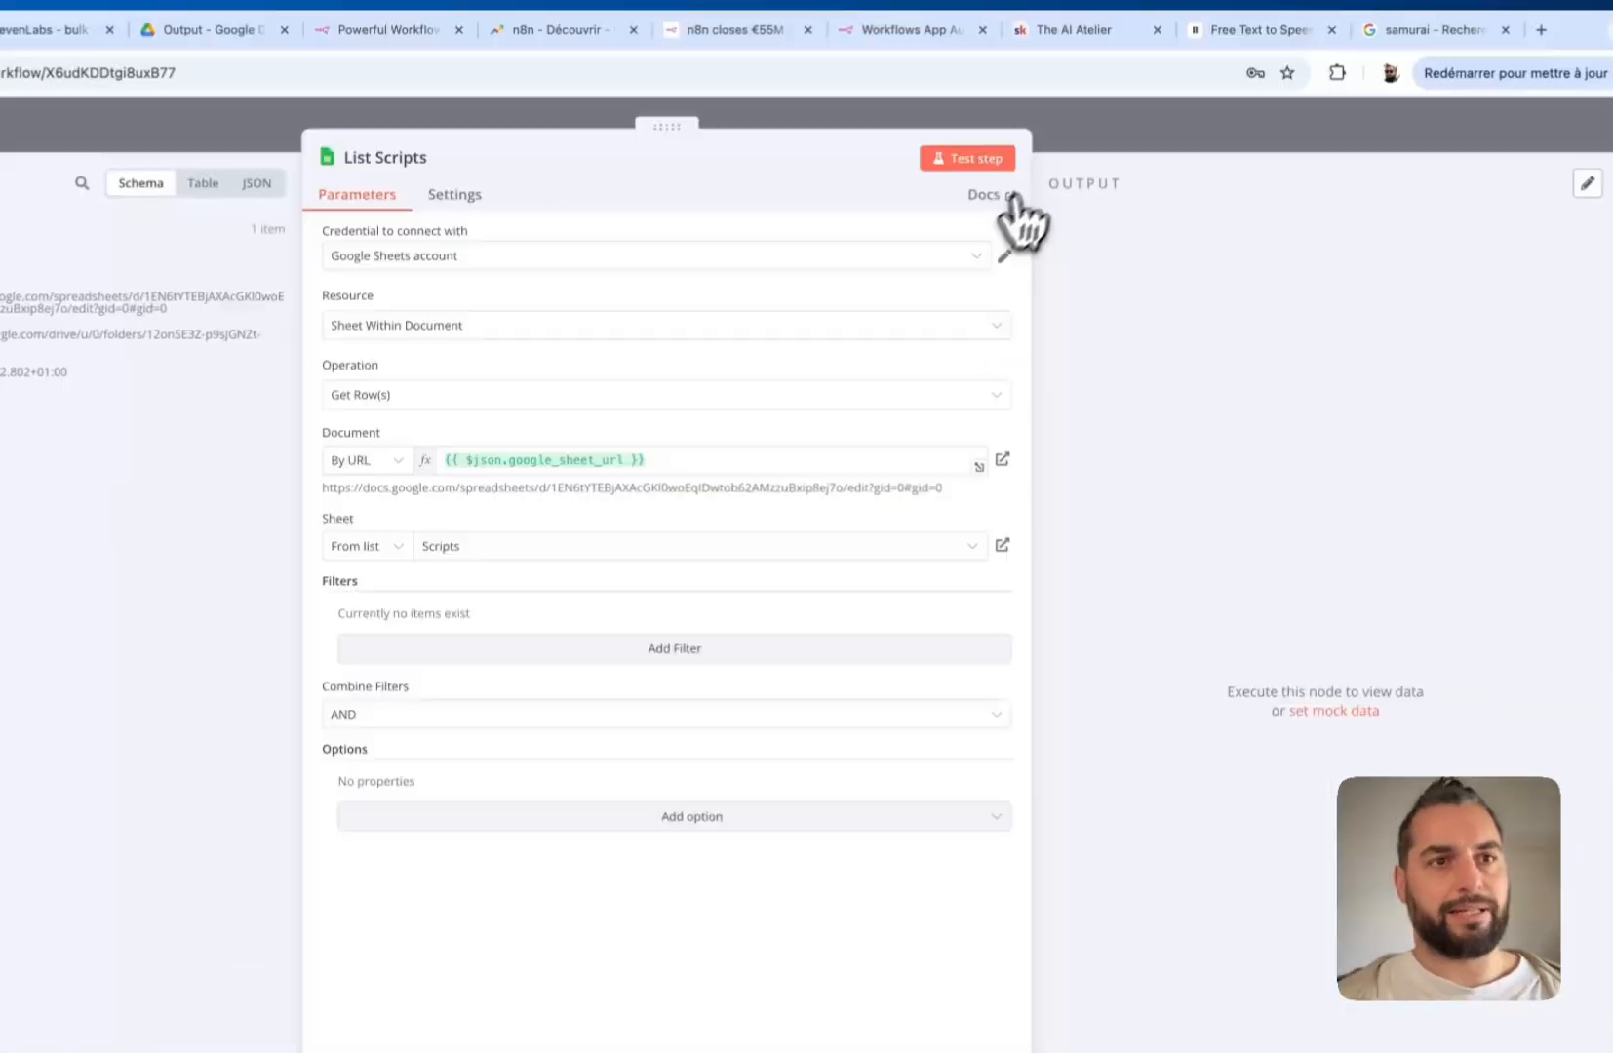
{"action": "left_click", "coordinate": [975, 159]}
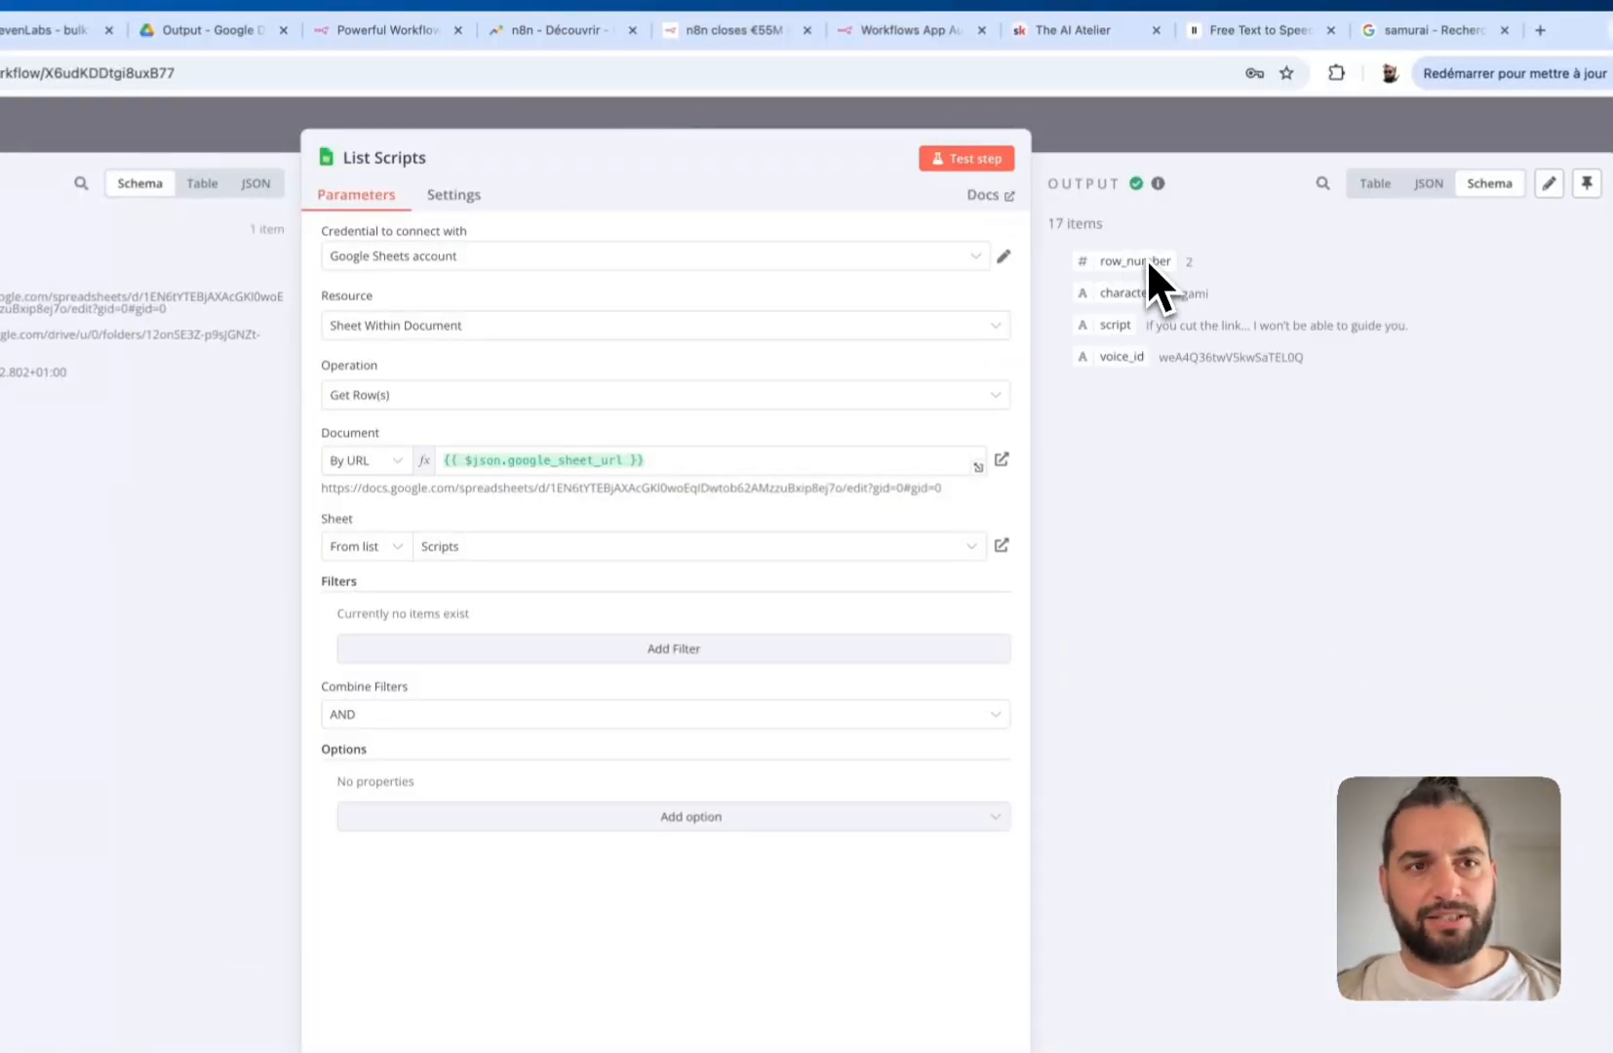
{"action": "left_click", "coordinate": [1373, 185]}
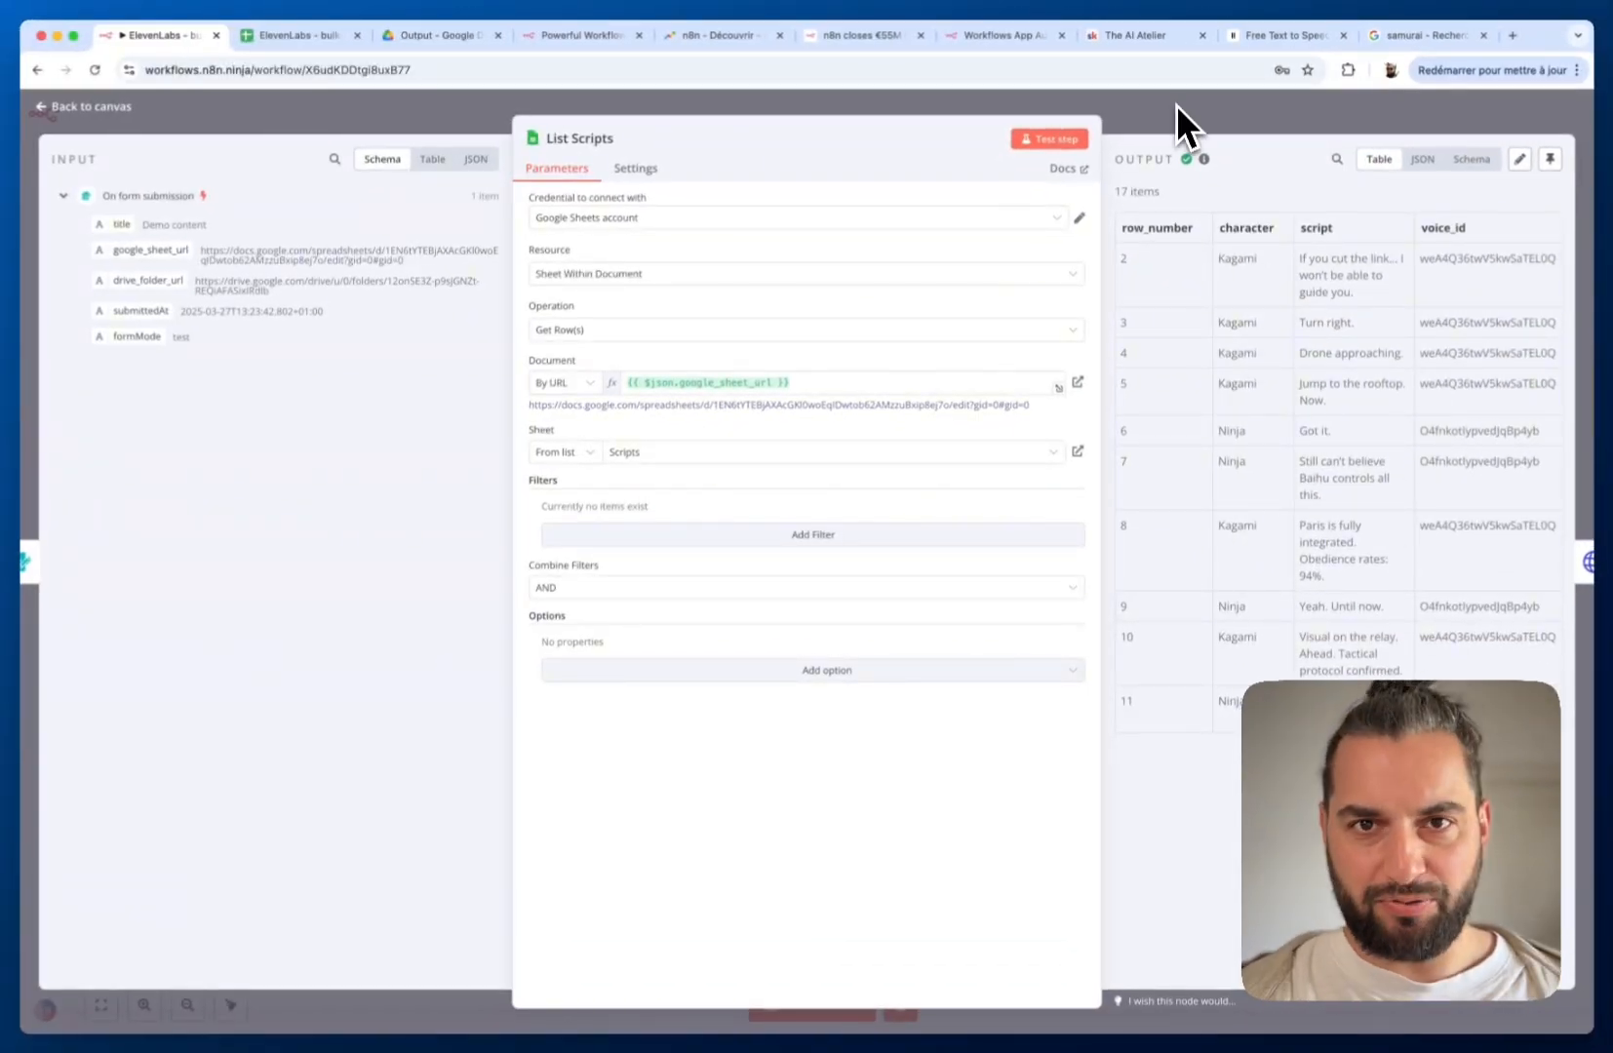
{"action": "left_click", "coordinate": [1201, 117]}
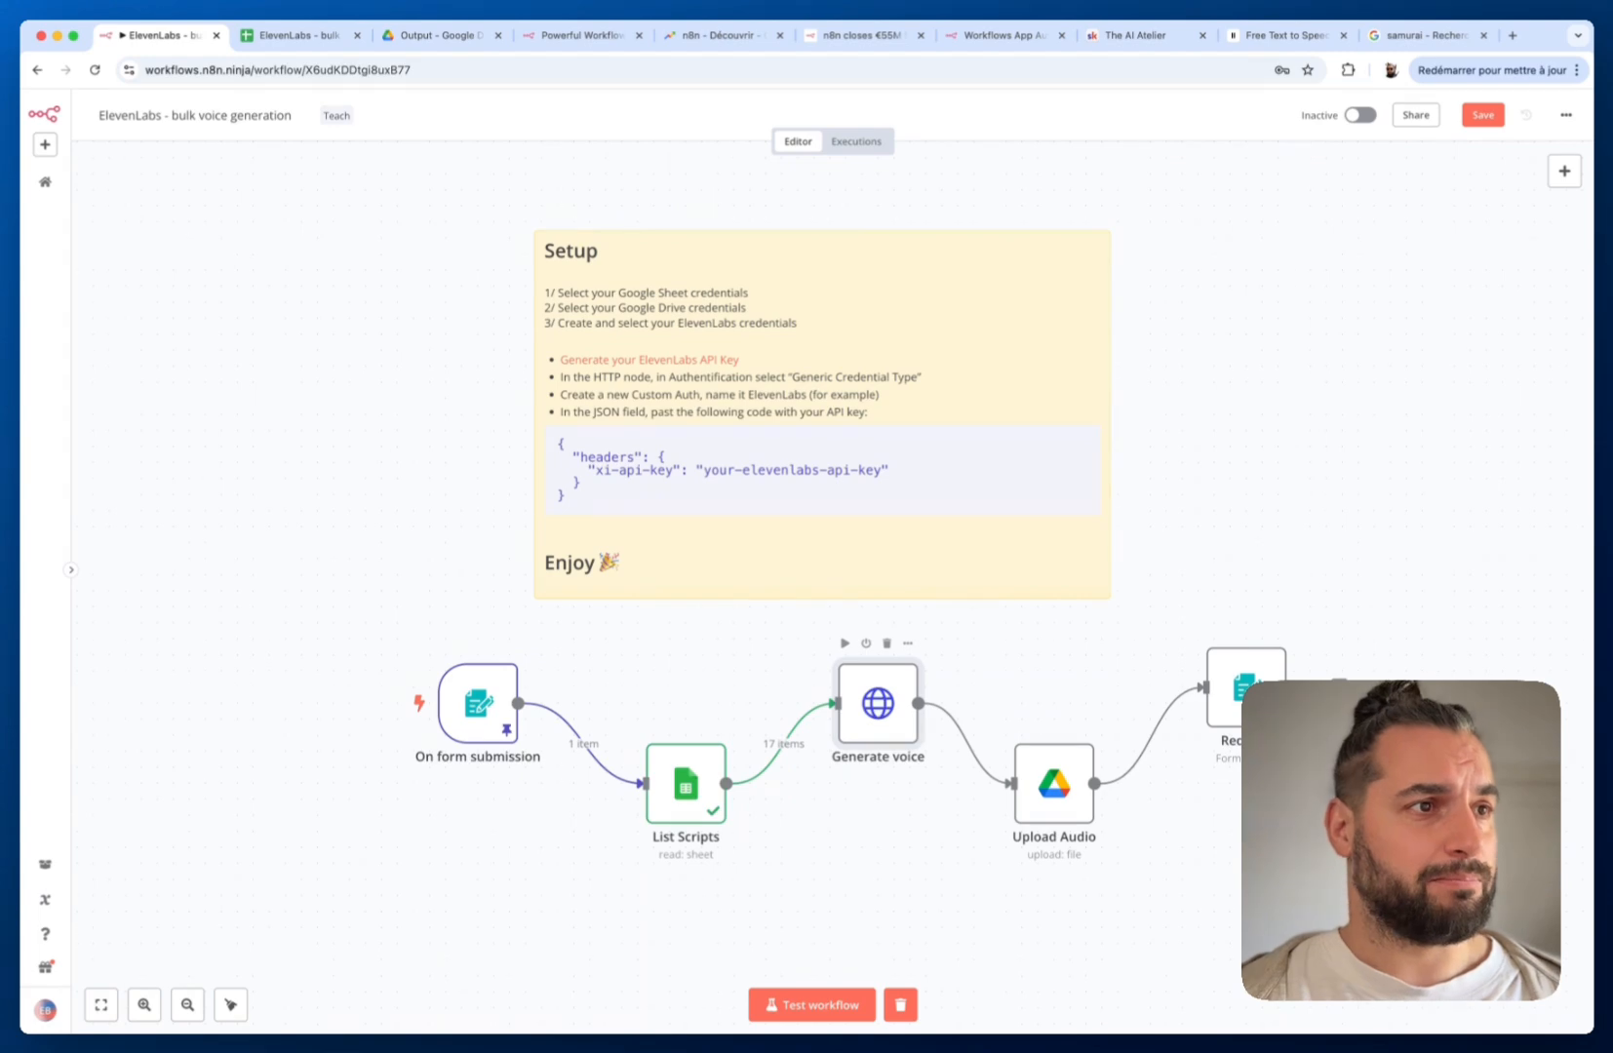
Read the n8n-nodes-elevenlabs README's features, installation and credentials sections, then return to the n8n workflow
{"action": "scroll", "coordinate": [858, 721], "scroll_direction": "right", "scroll_amount": 2}
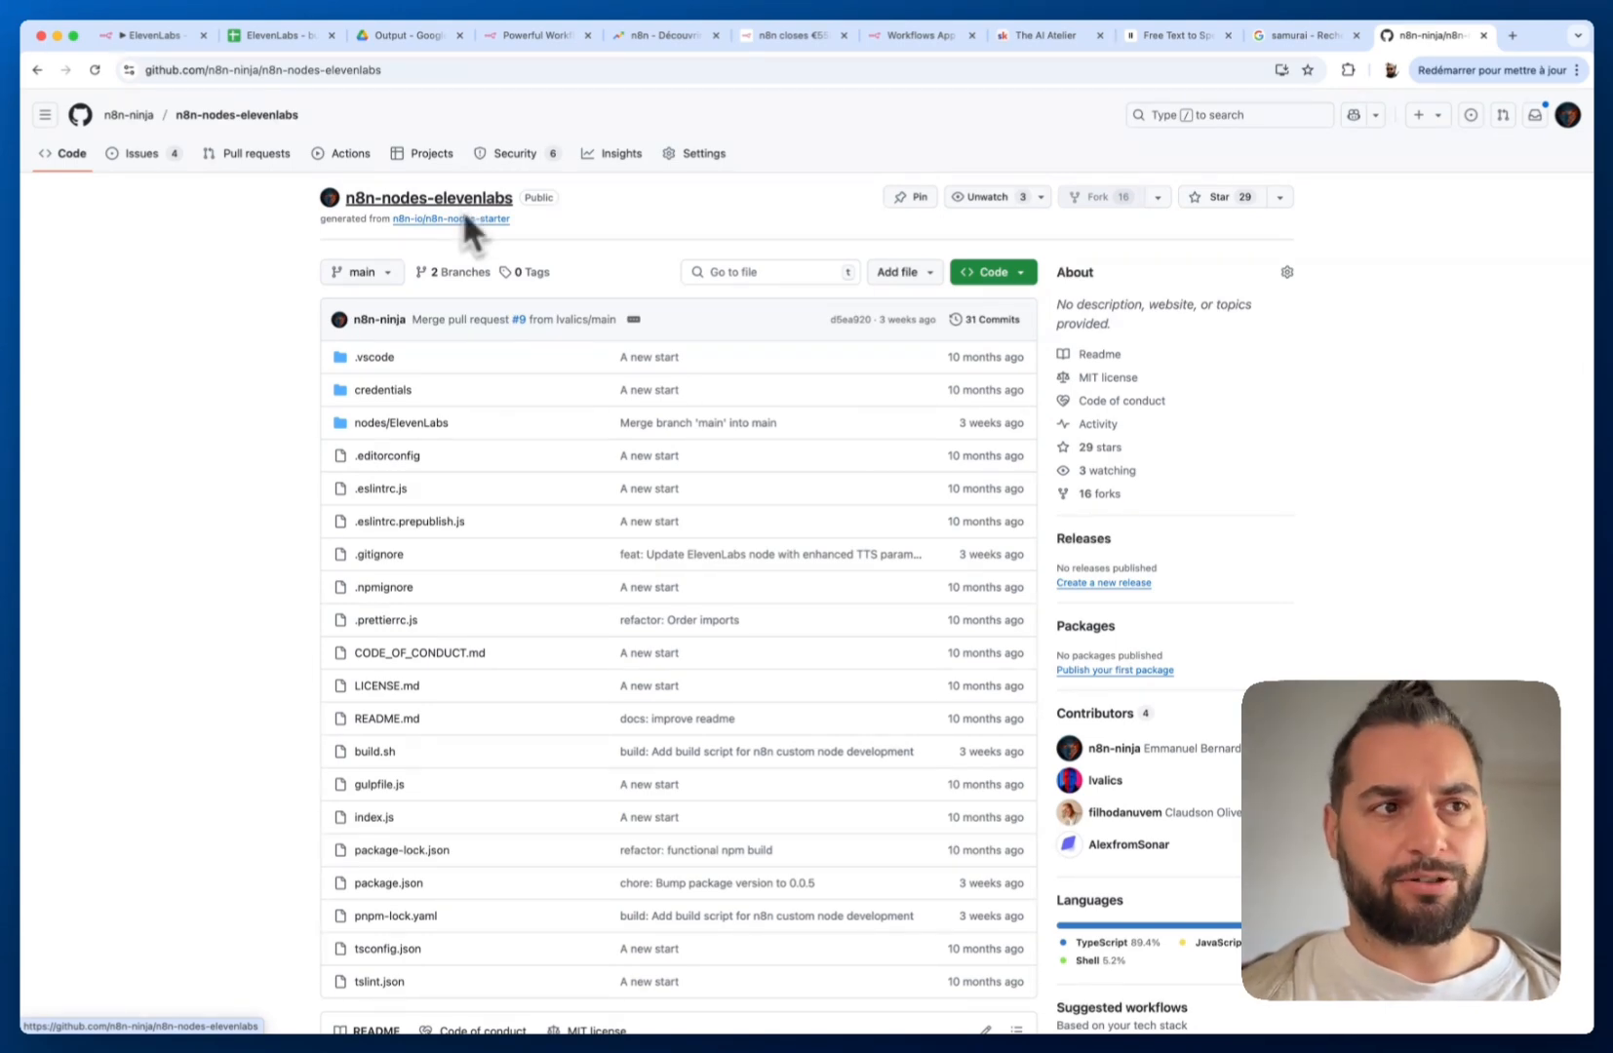
{"action": "scroll", "coordinate": [464, 216], "scroll_direction": "down", "scroll_amount": 10}
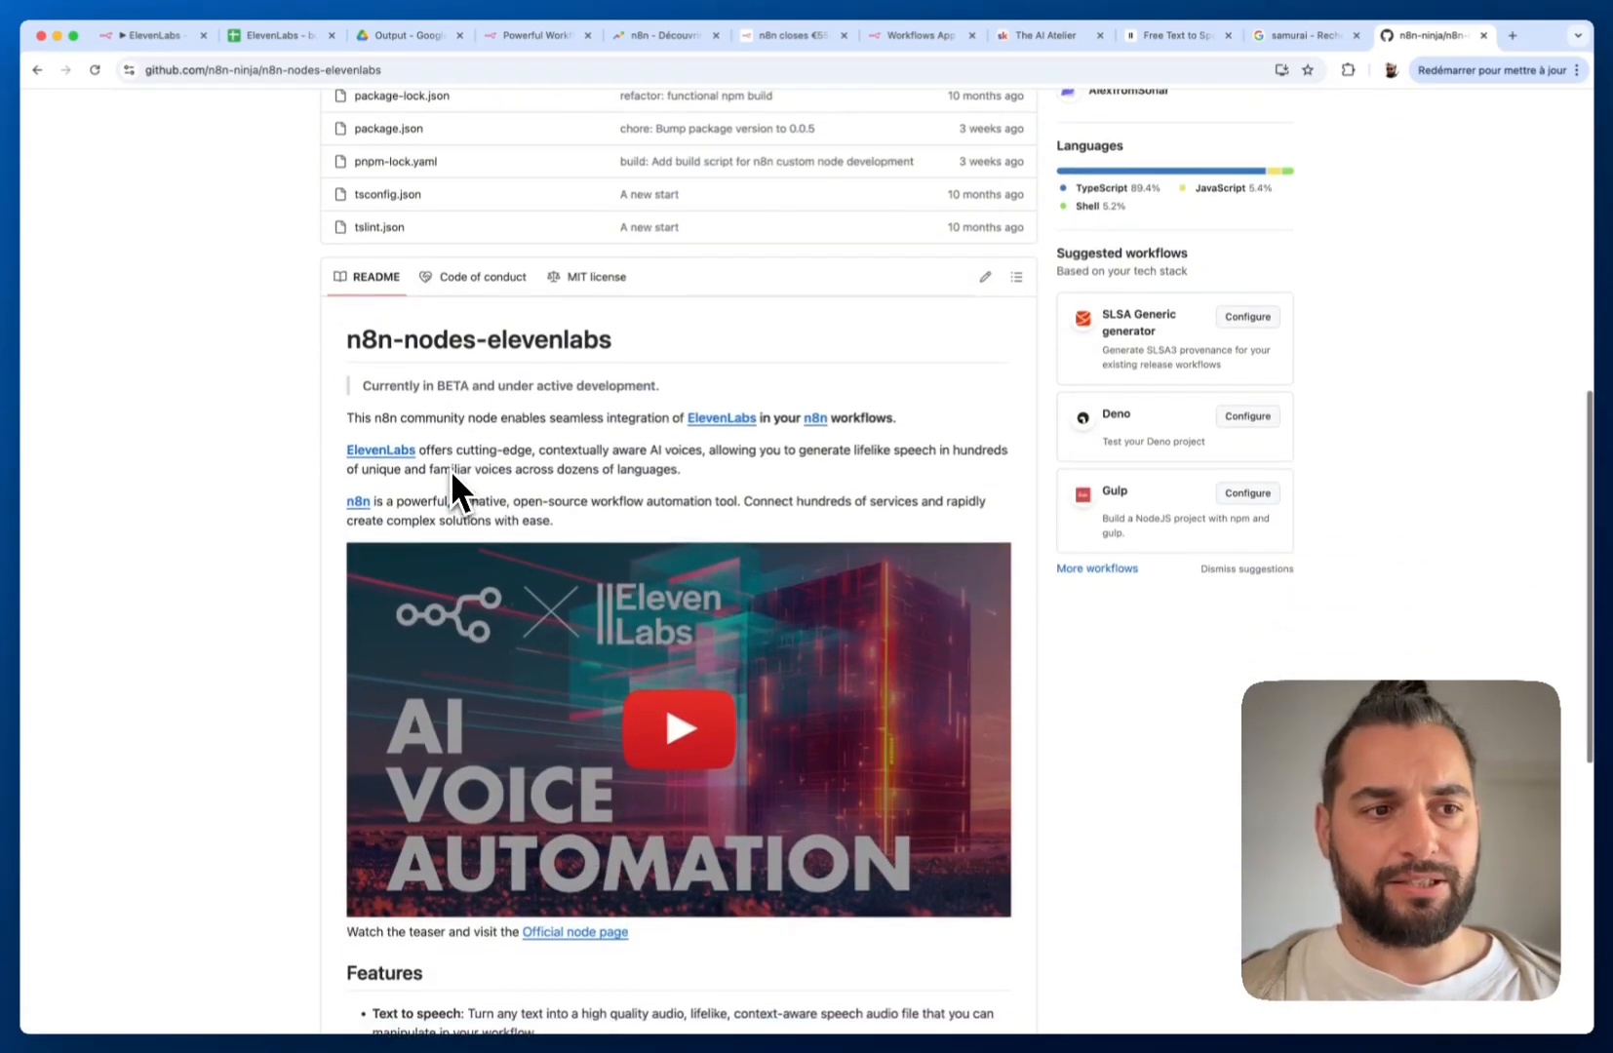
{"action": "scroll", "coordinate": [451, 469], "scroll_direction": "down", "scroll_amount": 5}
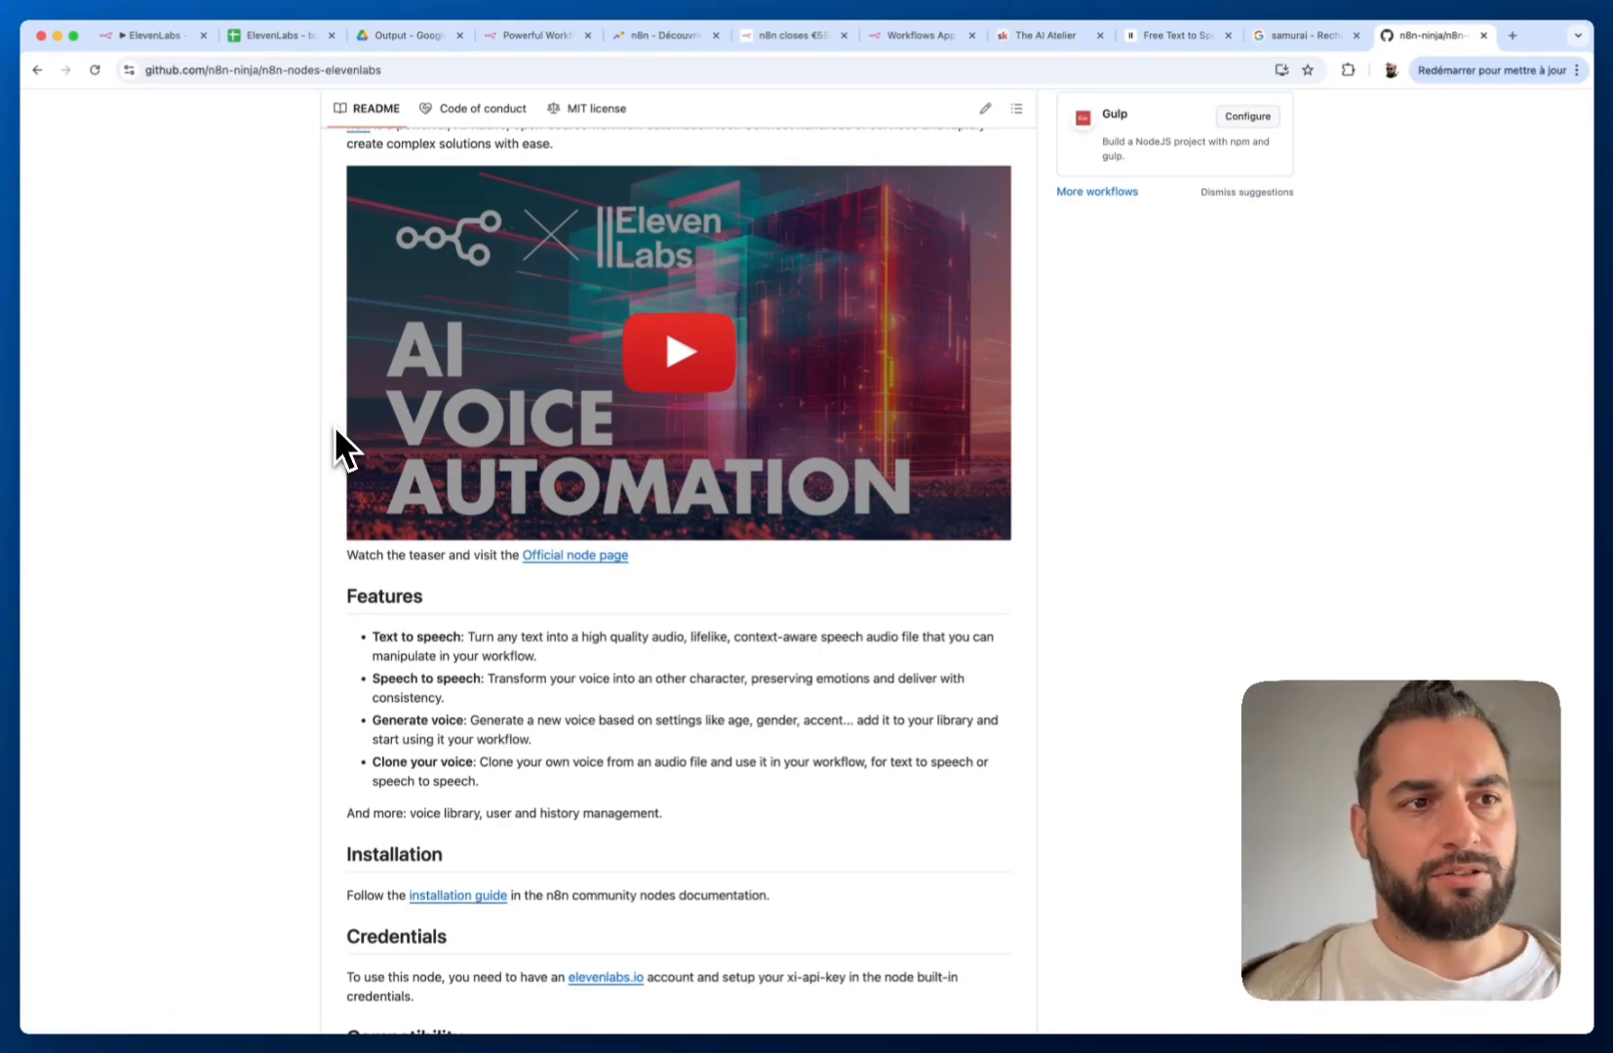
{"action": "scroll", "coordinate": [336, 448], "scroll_direction": "down", "scroll_amount": 3}
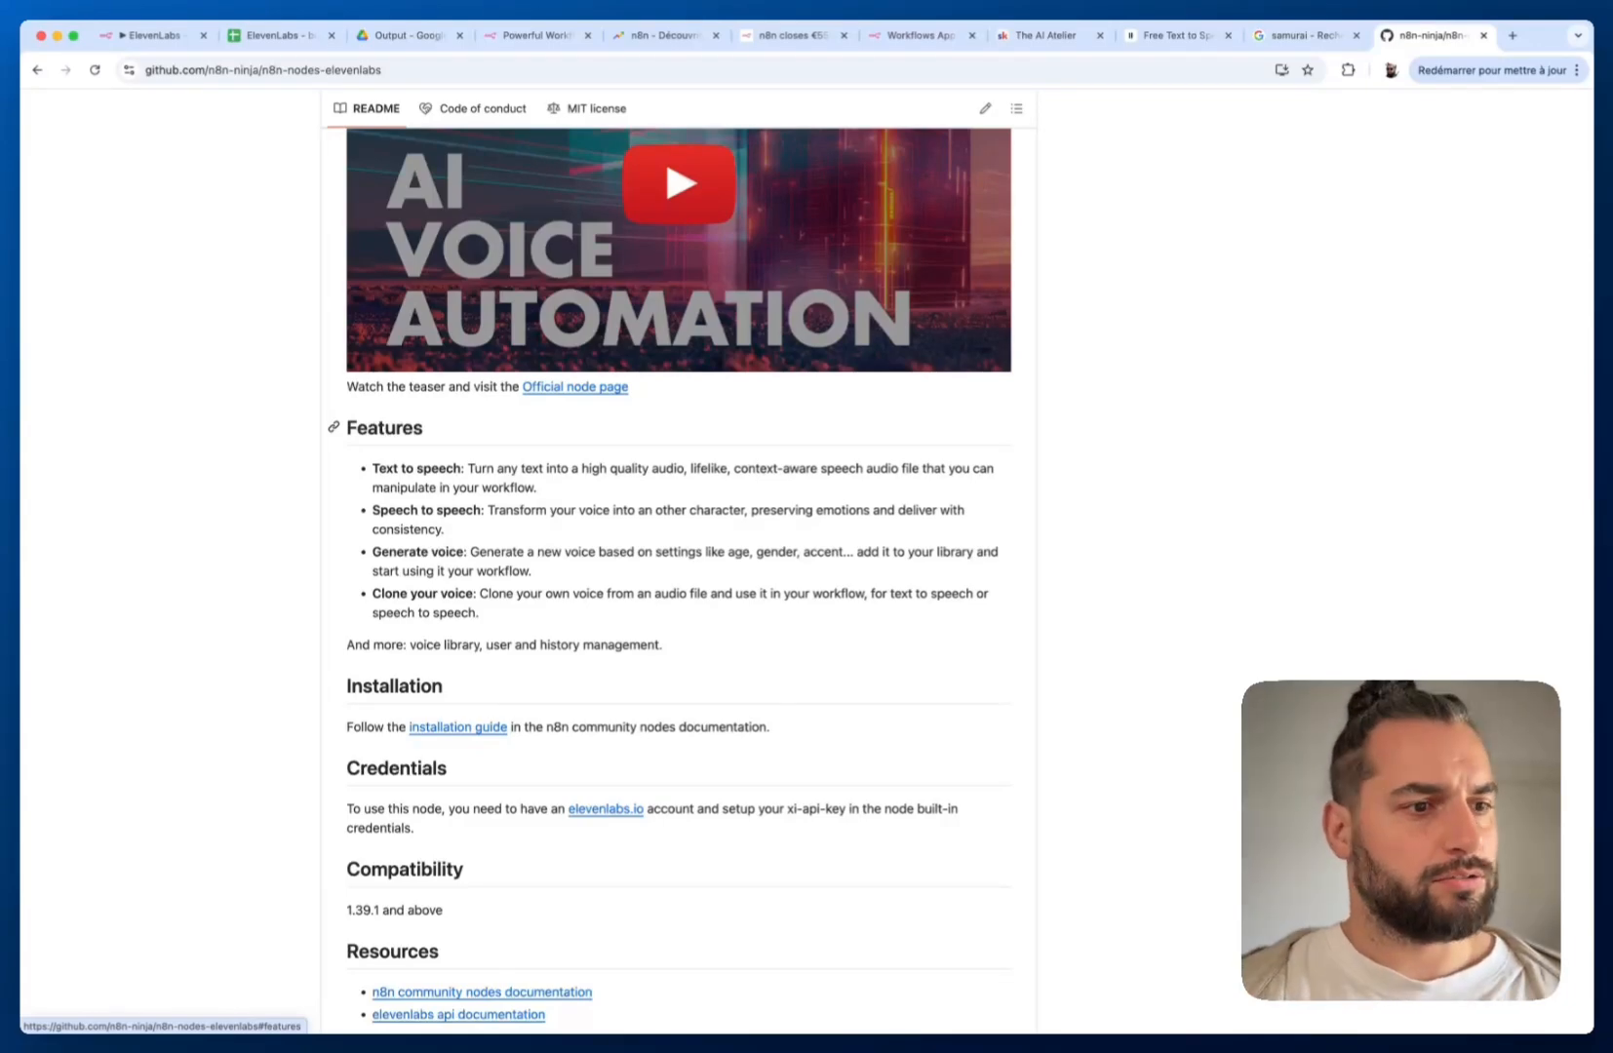
{"action": "scroll", "coordinate": [337, 428], "scroll_direction": "down", "scroll_amount": 1}
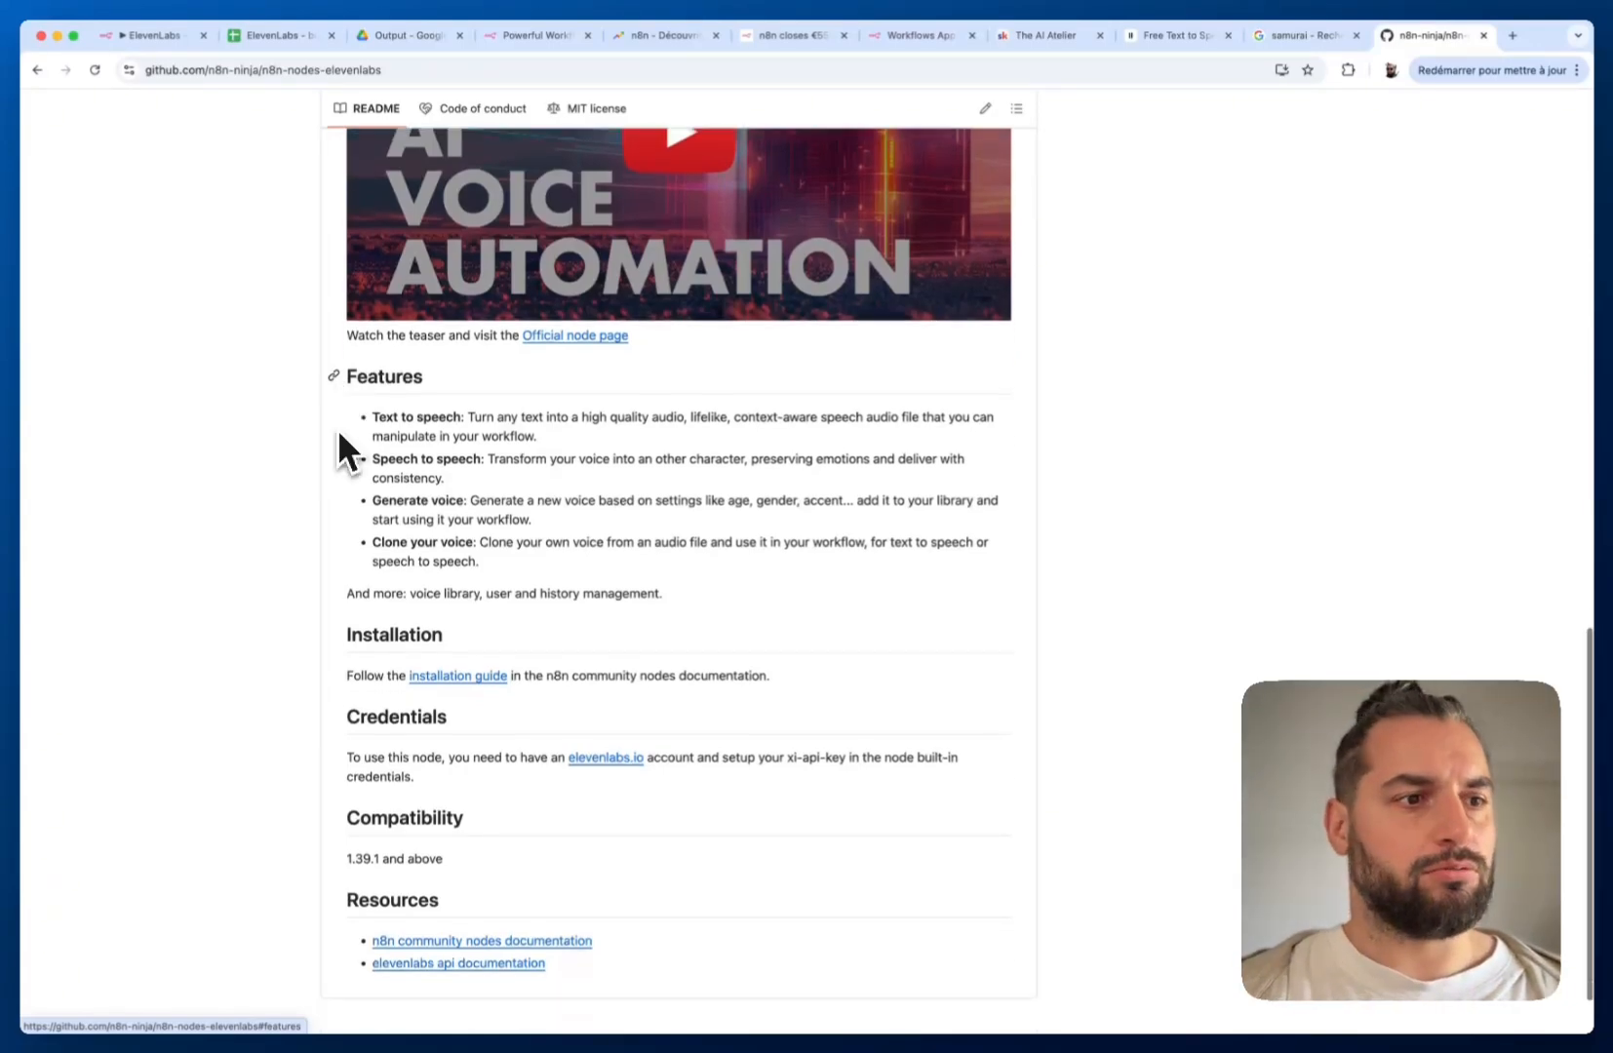
{"action": "scroll", "coordinate": [339, 430], "scroll_direction": "up", "scroll_amount": 5}
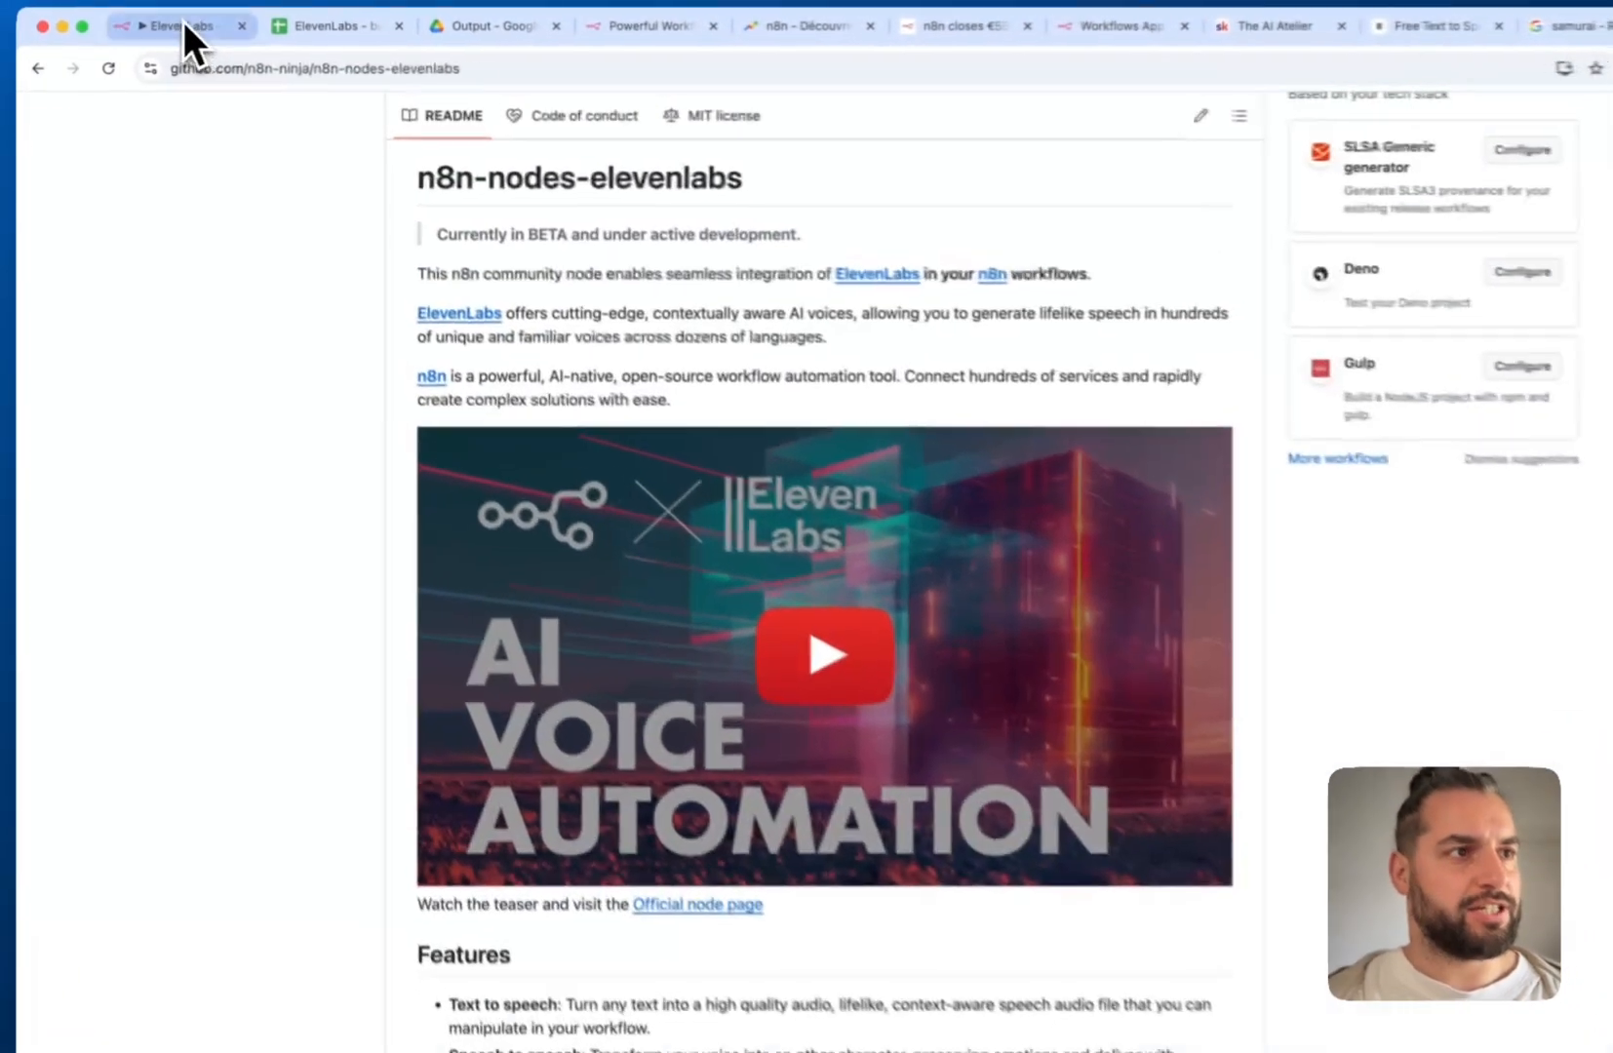
{"action": "left_click", "coordinate": [182, 29]}
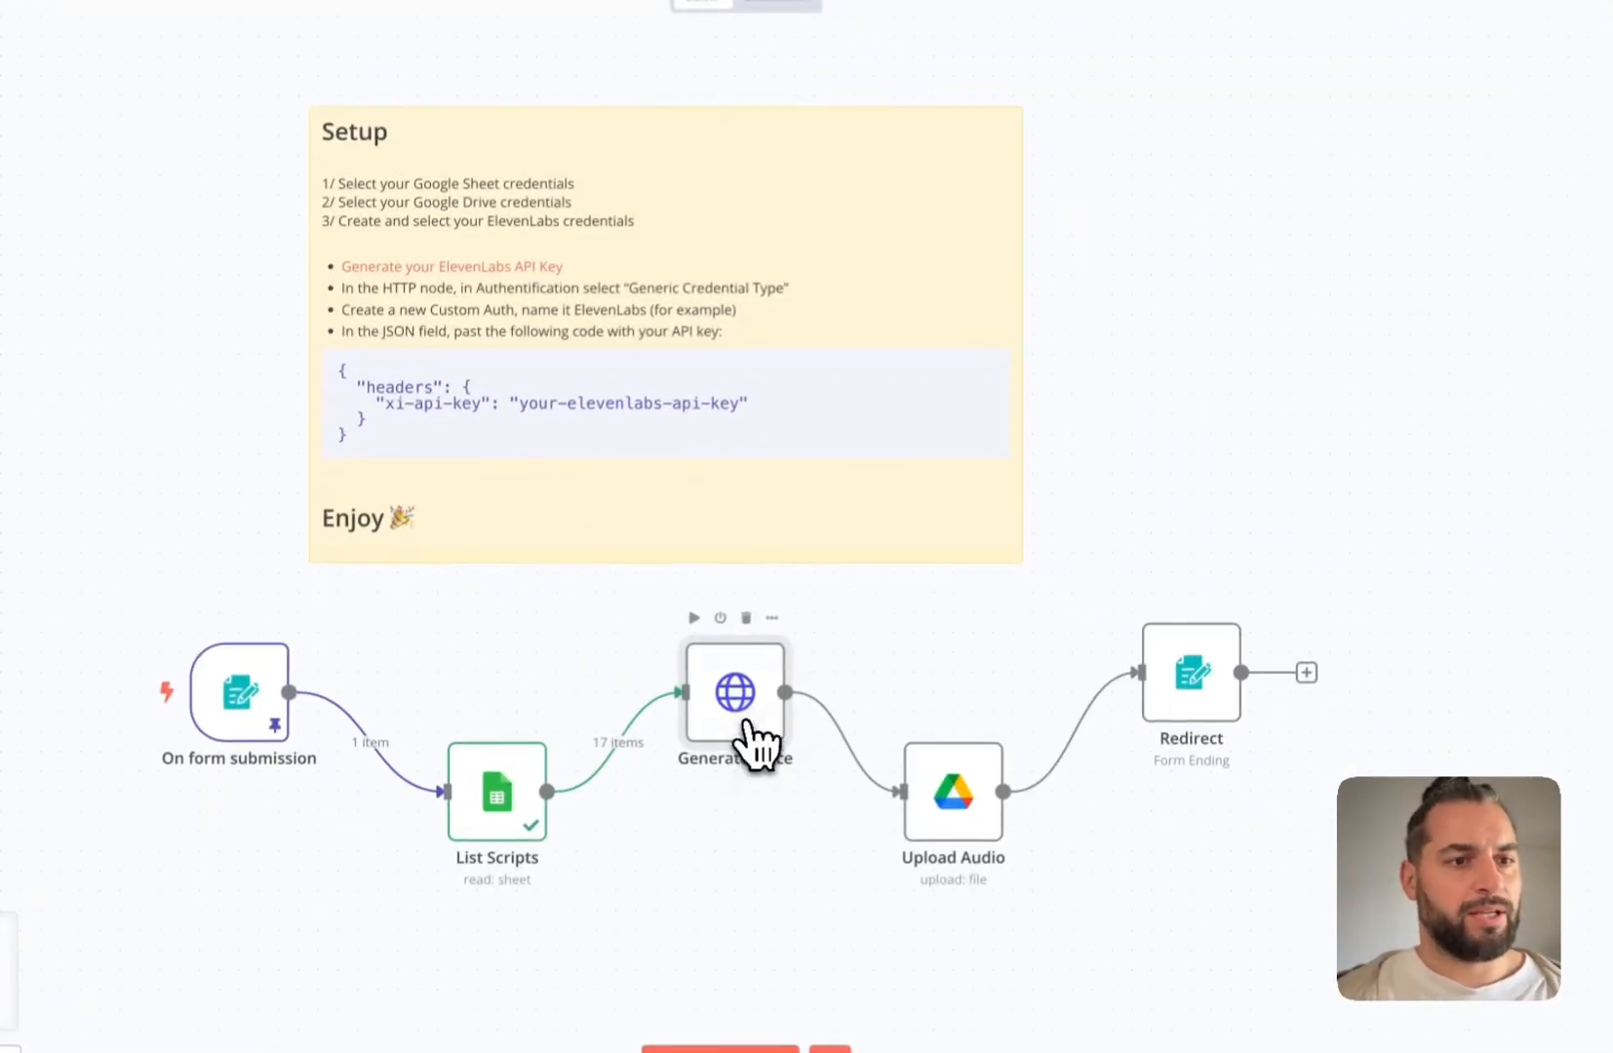
Open the Generate voice node and keep POST to the ElevenLabs text-to-speech endpoint
{"action": "double_click", "coordinate": [747, 730]}
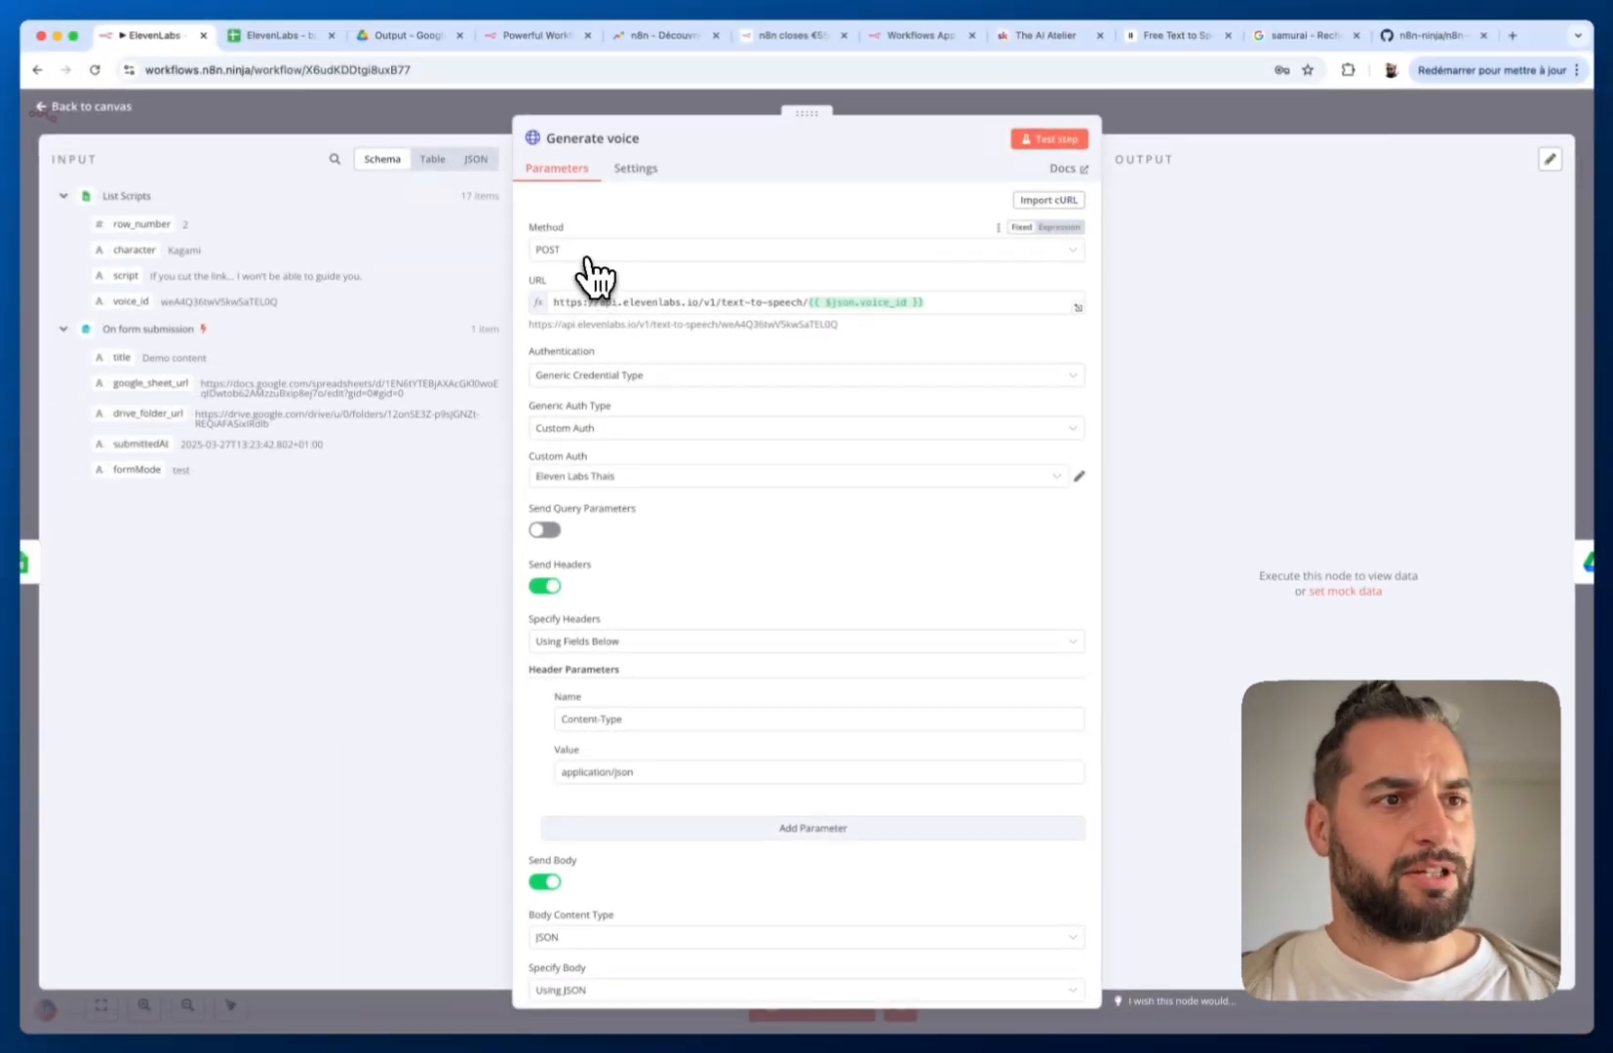
{"action": "left_click", "coordinate": [380, 153]}
{"action": "left_click", "coordinate": [620, 310]}
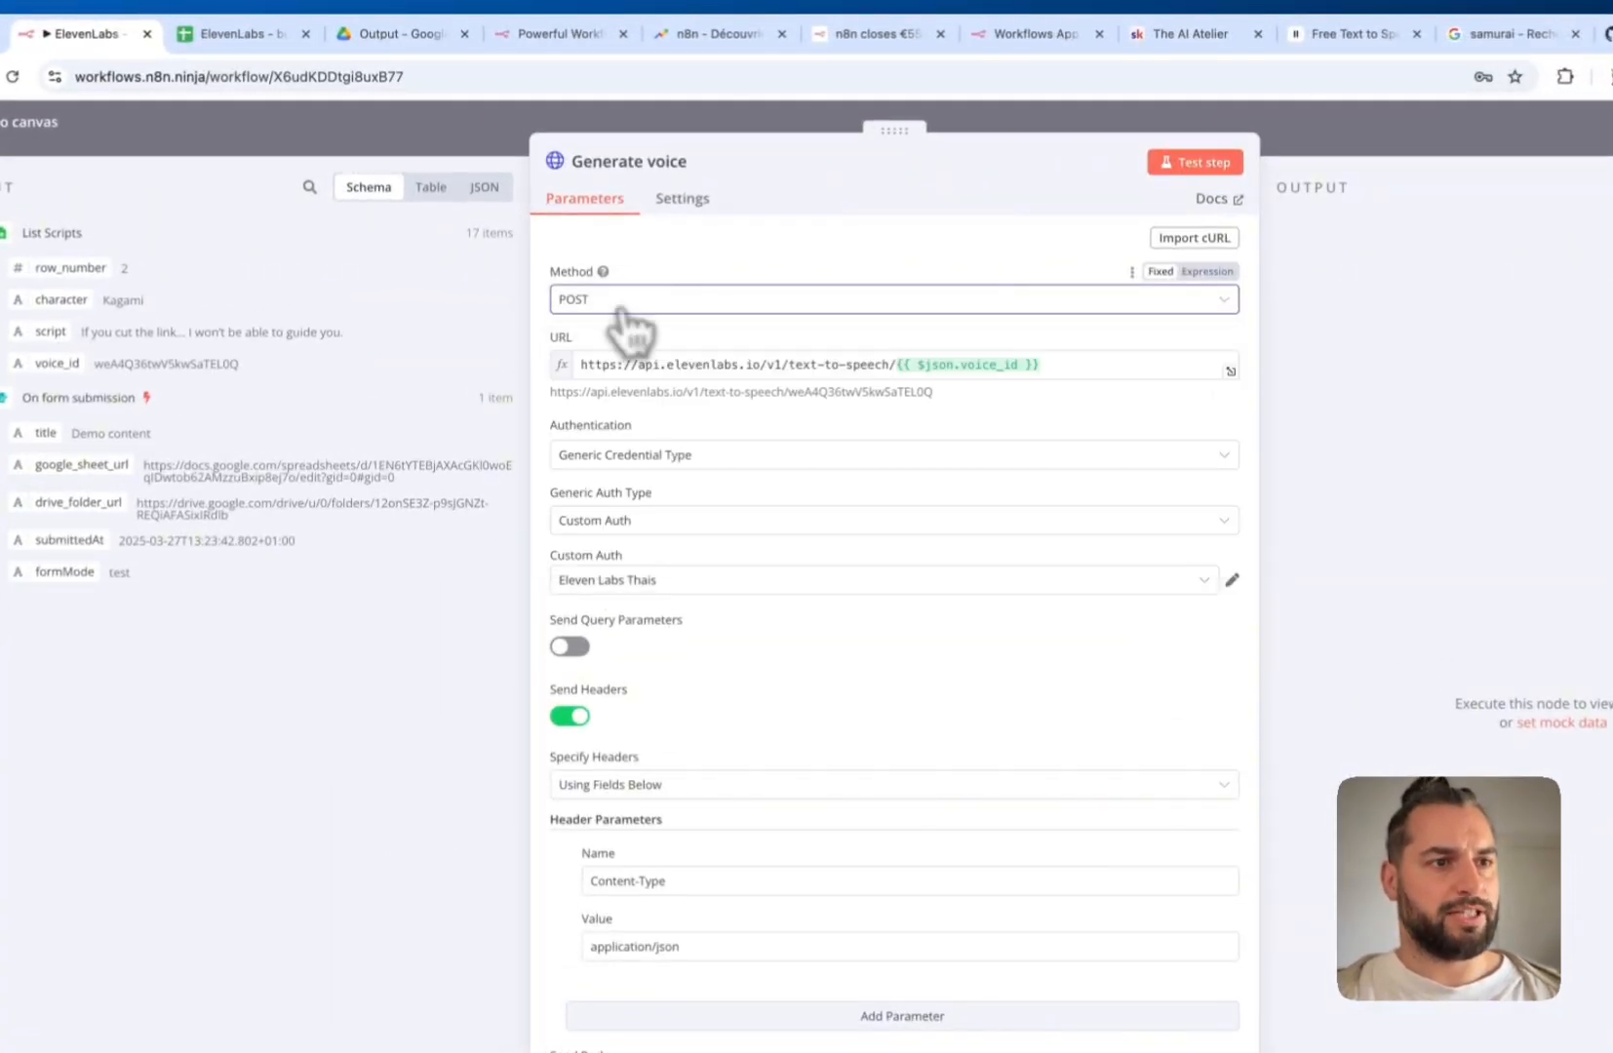
{"action": "left_click_drag", "start_coordinate": [592, 368], "coordinate": [893, 374]}
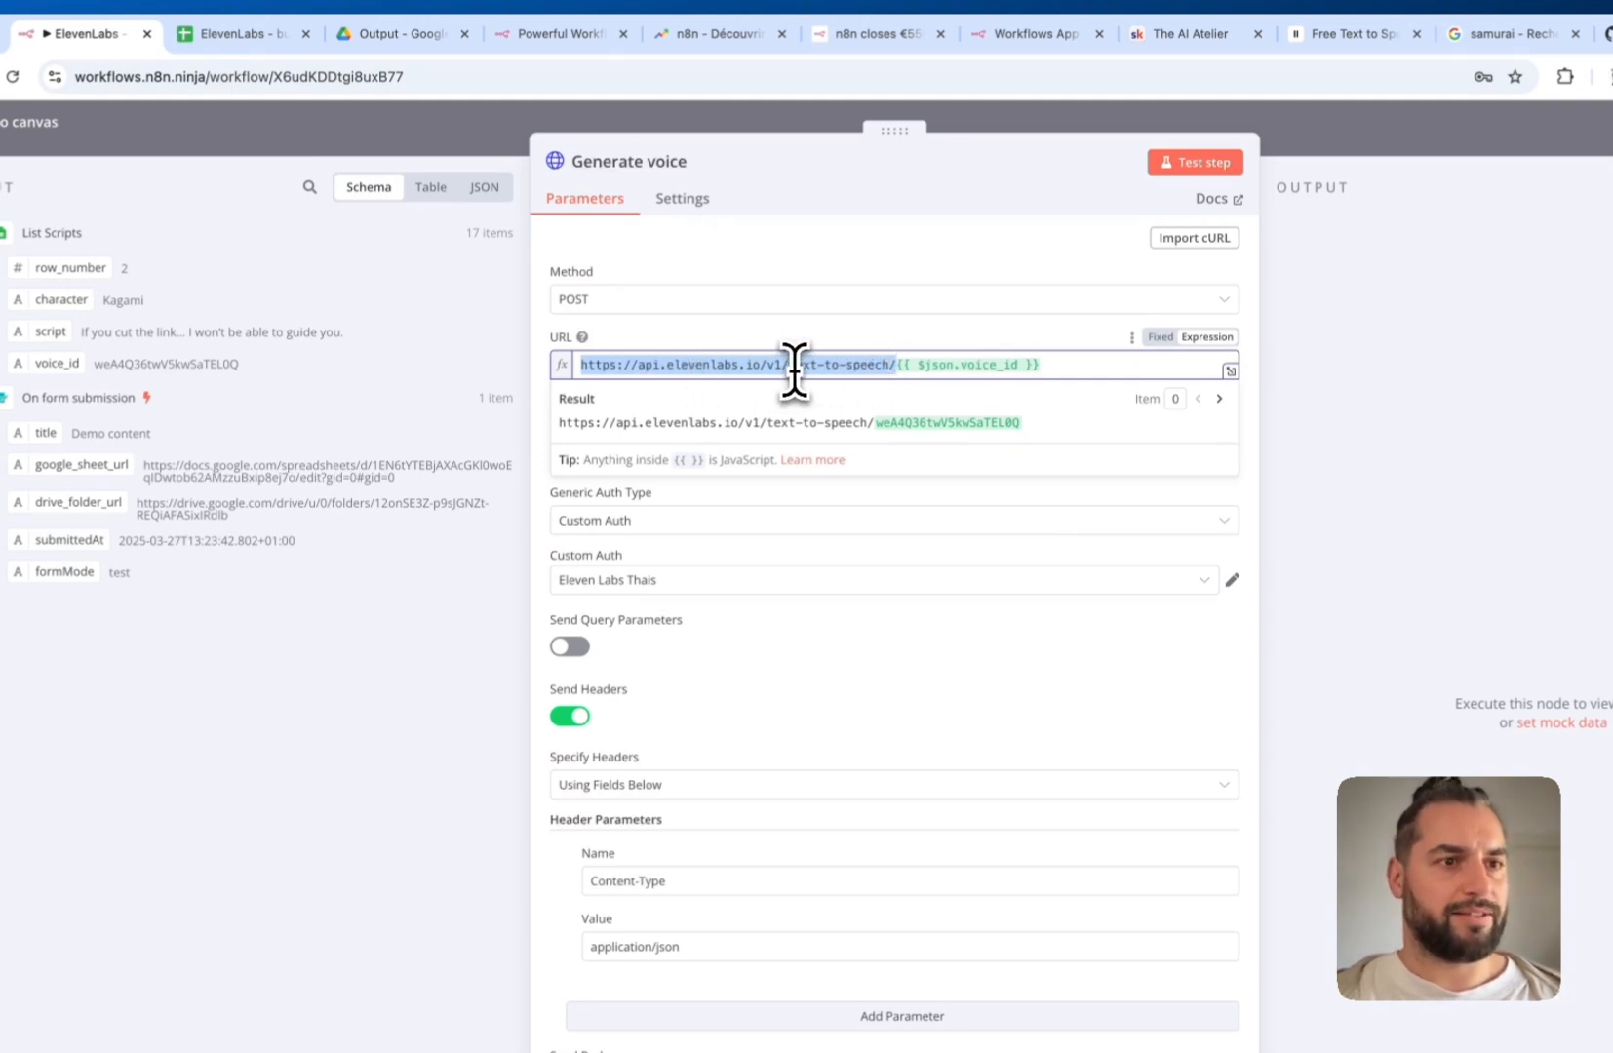
Replace the URL's ending expression with the voice_id field from the INPUT rows
{"action": "left_click_drag", "start_coordinate": [1043, 364], "coordinate": [894, 366]}
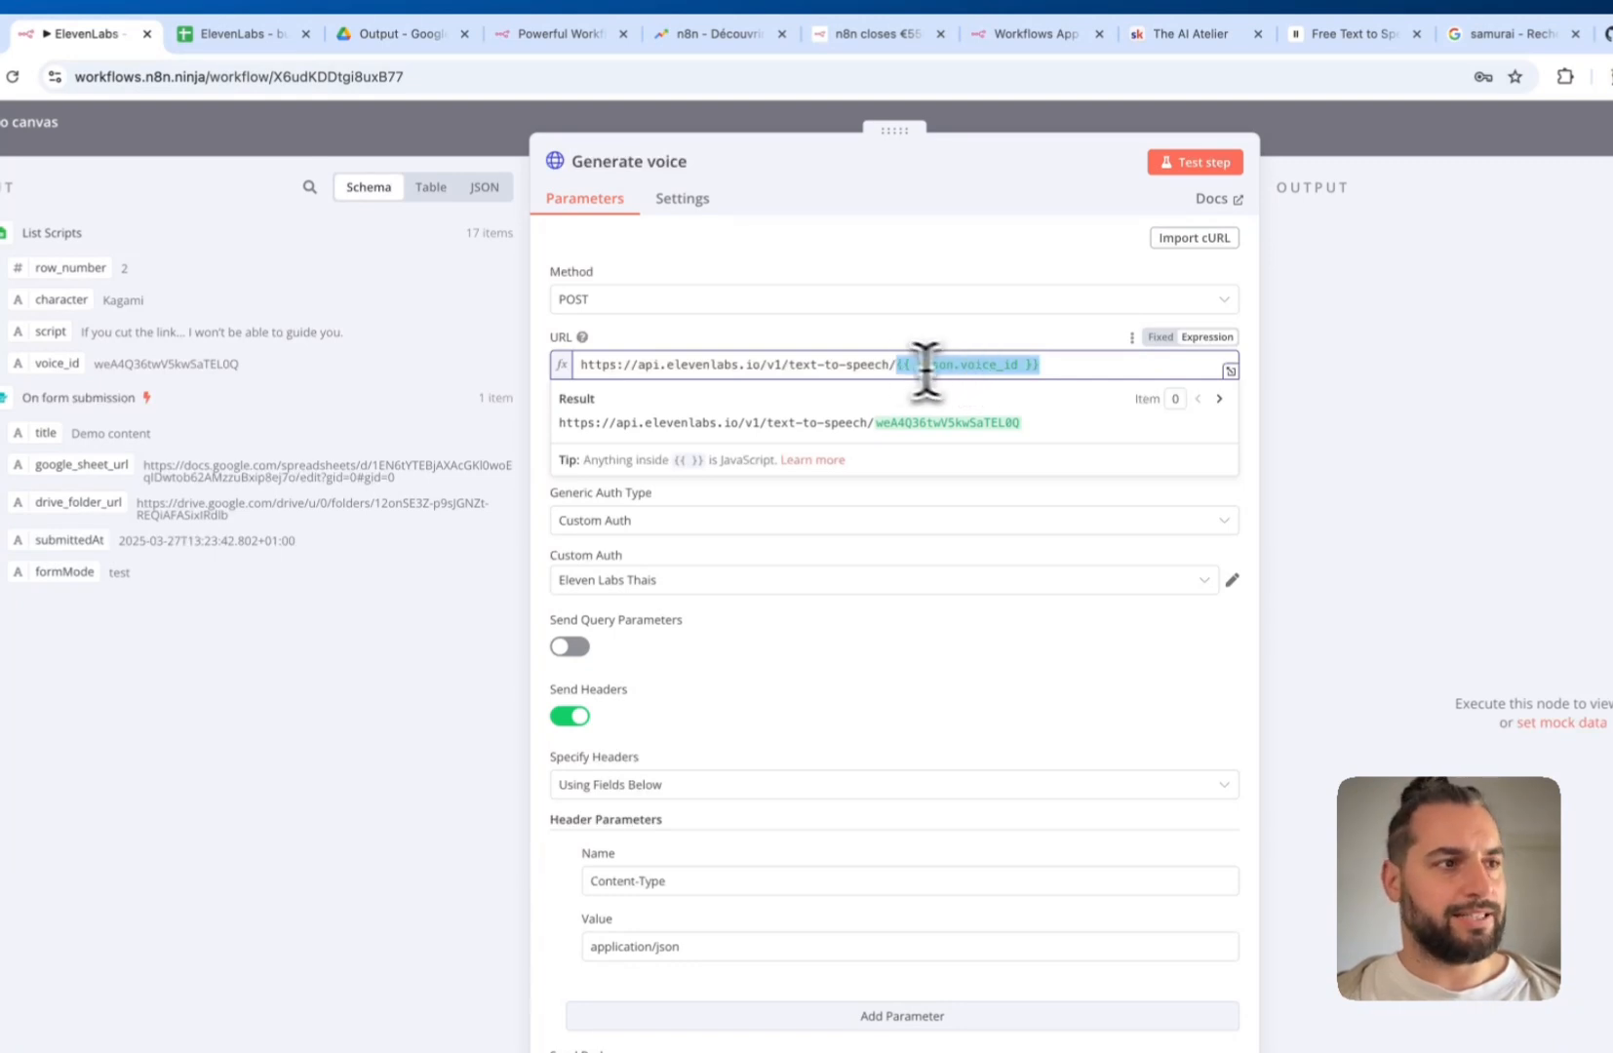
{"action": "key", "text": "BackSpace"}
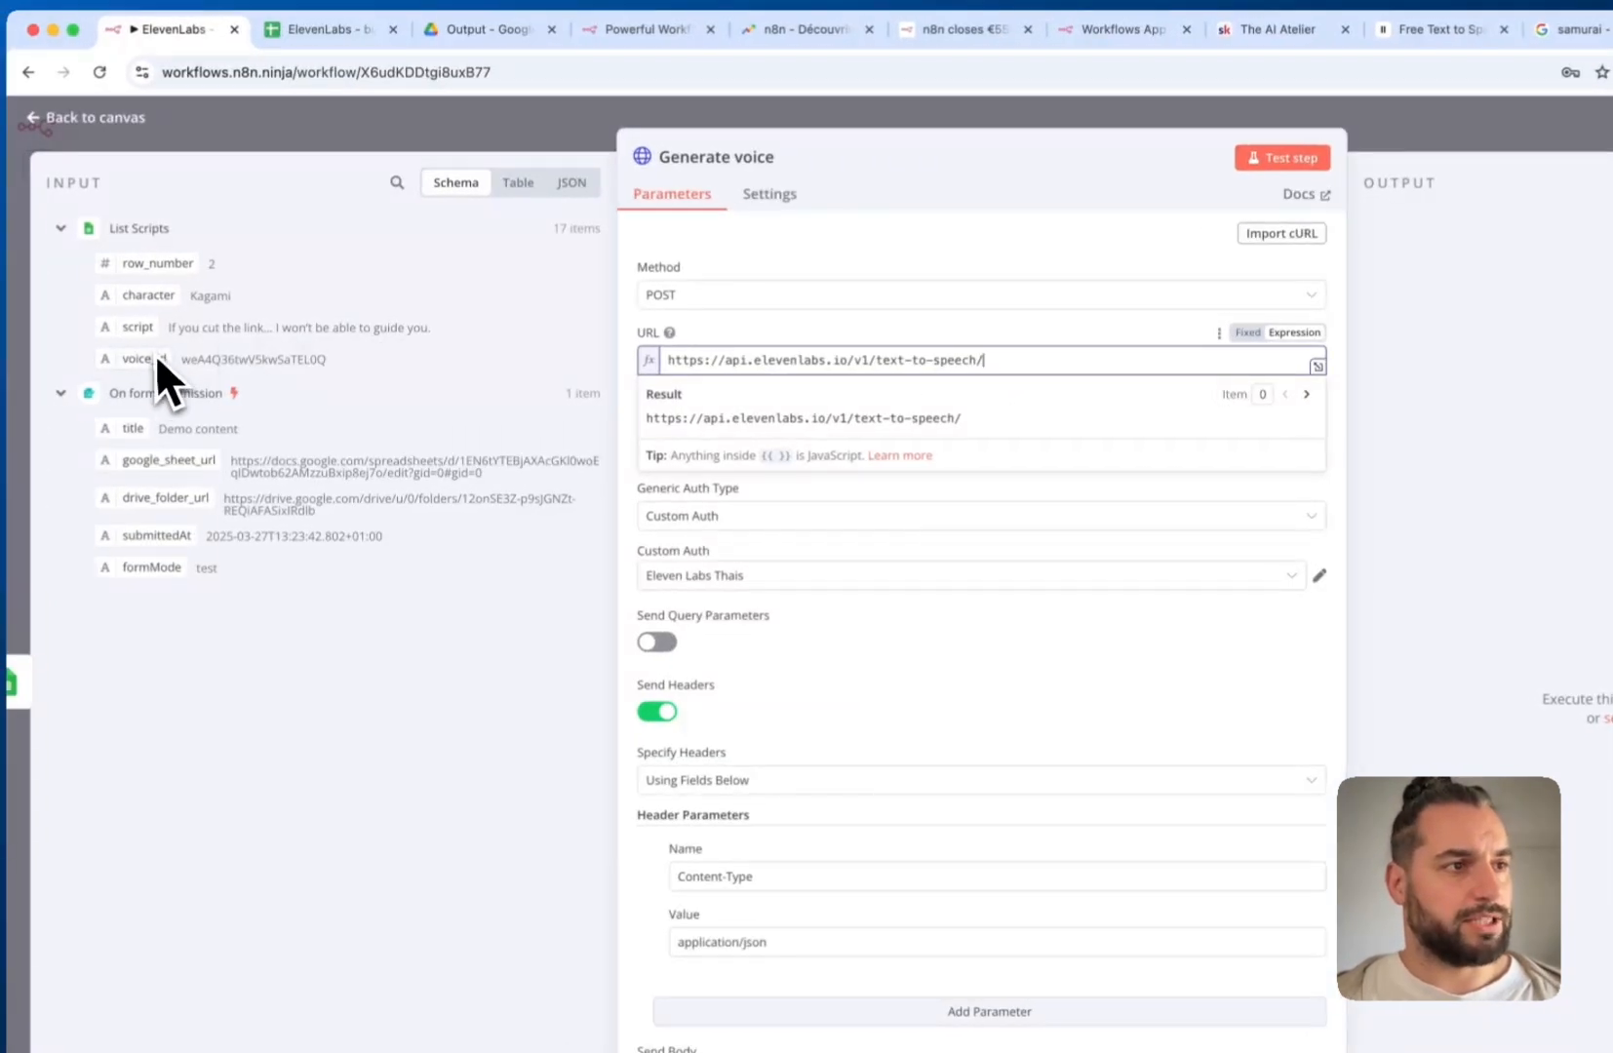
{"action": "left_click_drag", "start_coordinate": [139, 356], "coordinate": [1024, 353]}
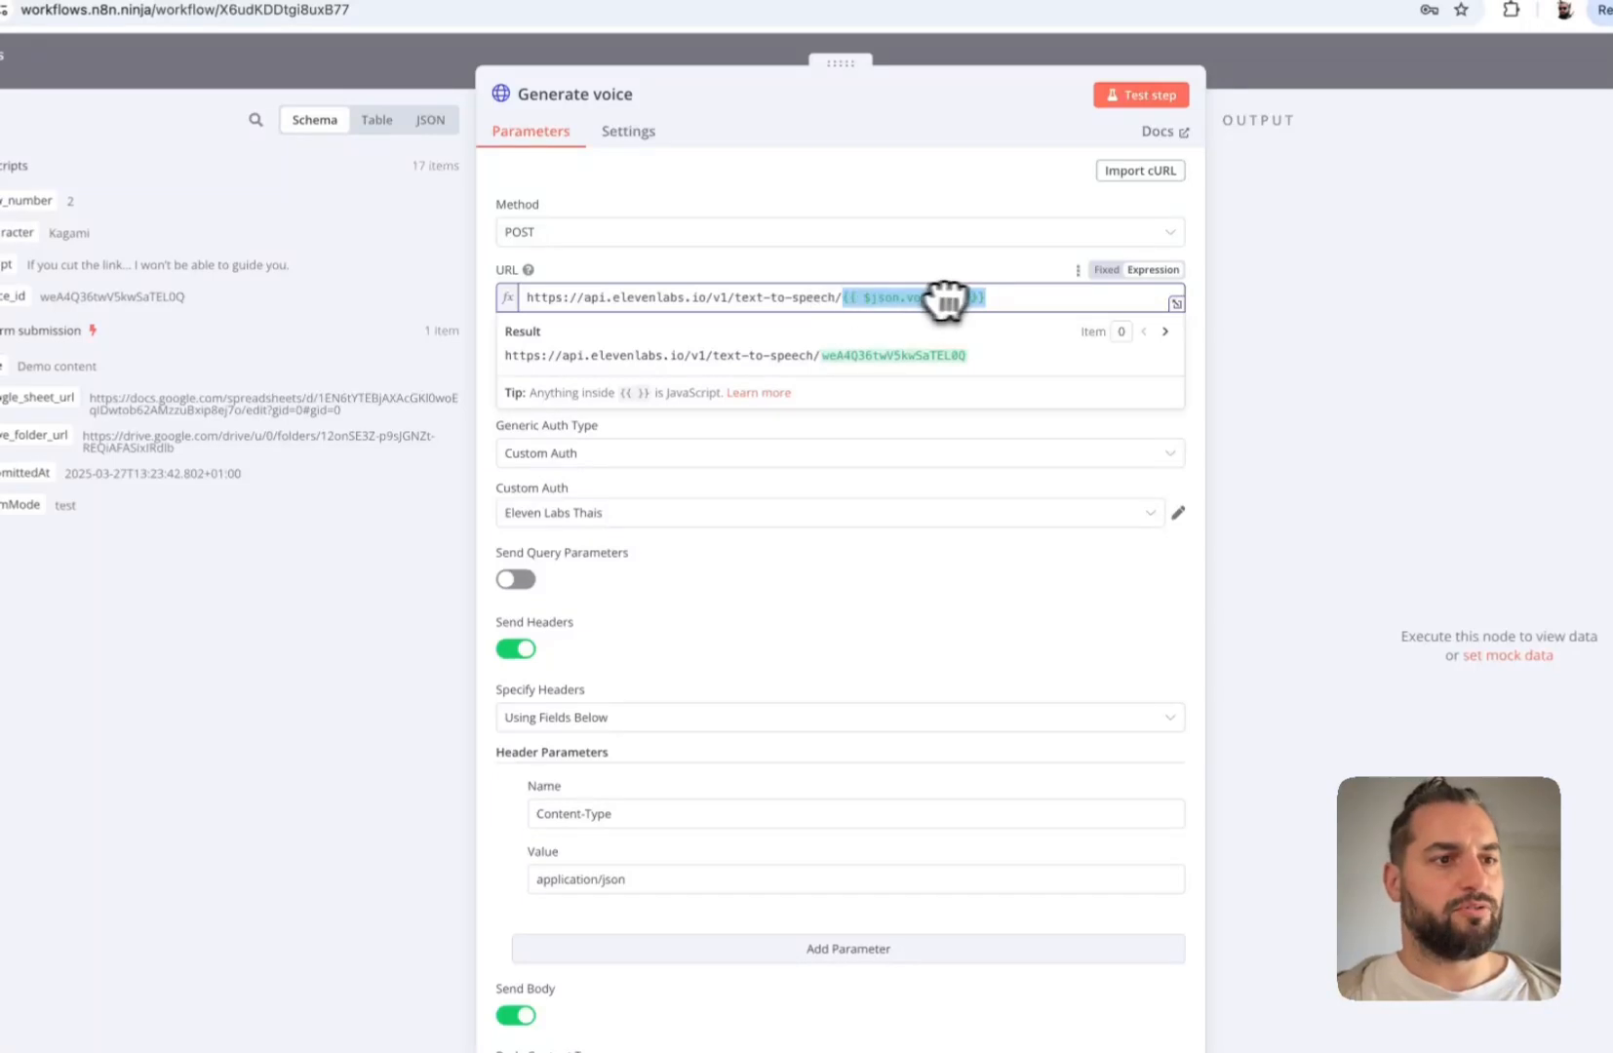
{"action": "left_click", "coordinate": [877, 567]}
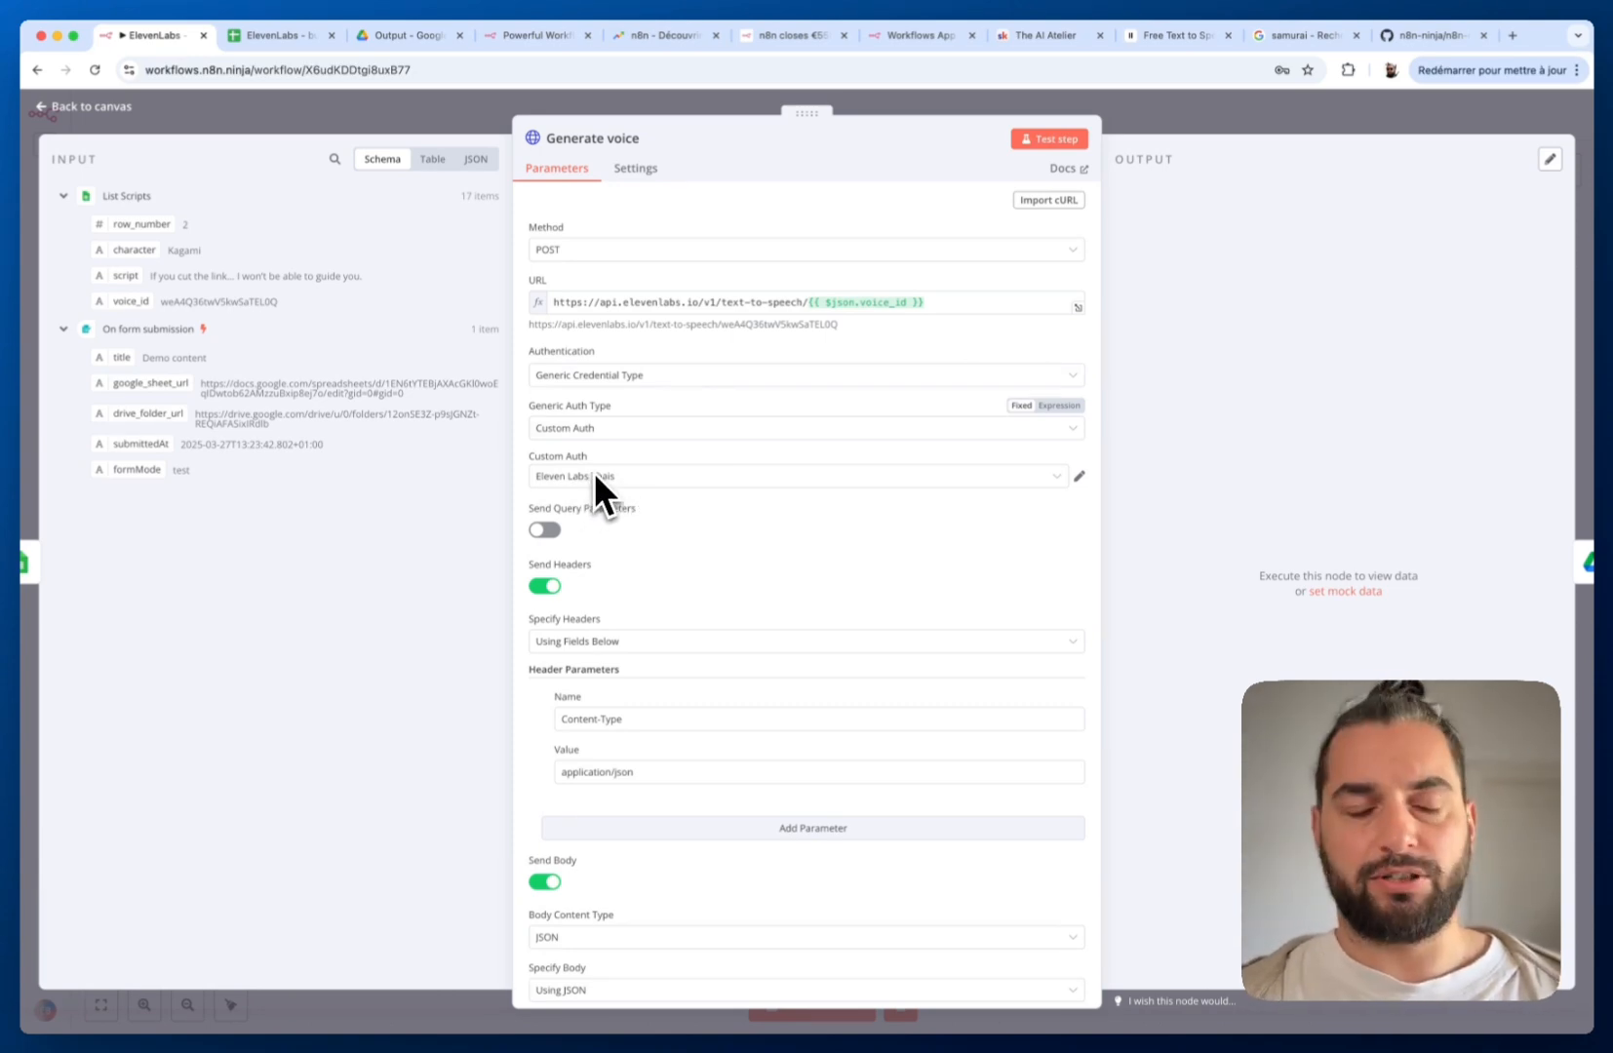
{"action": "scroll", "coordinate": [644, 497], "scroll_direction": "down", "scroll_amount": 3}
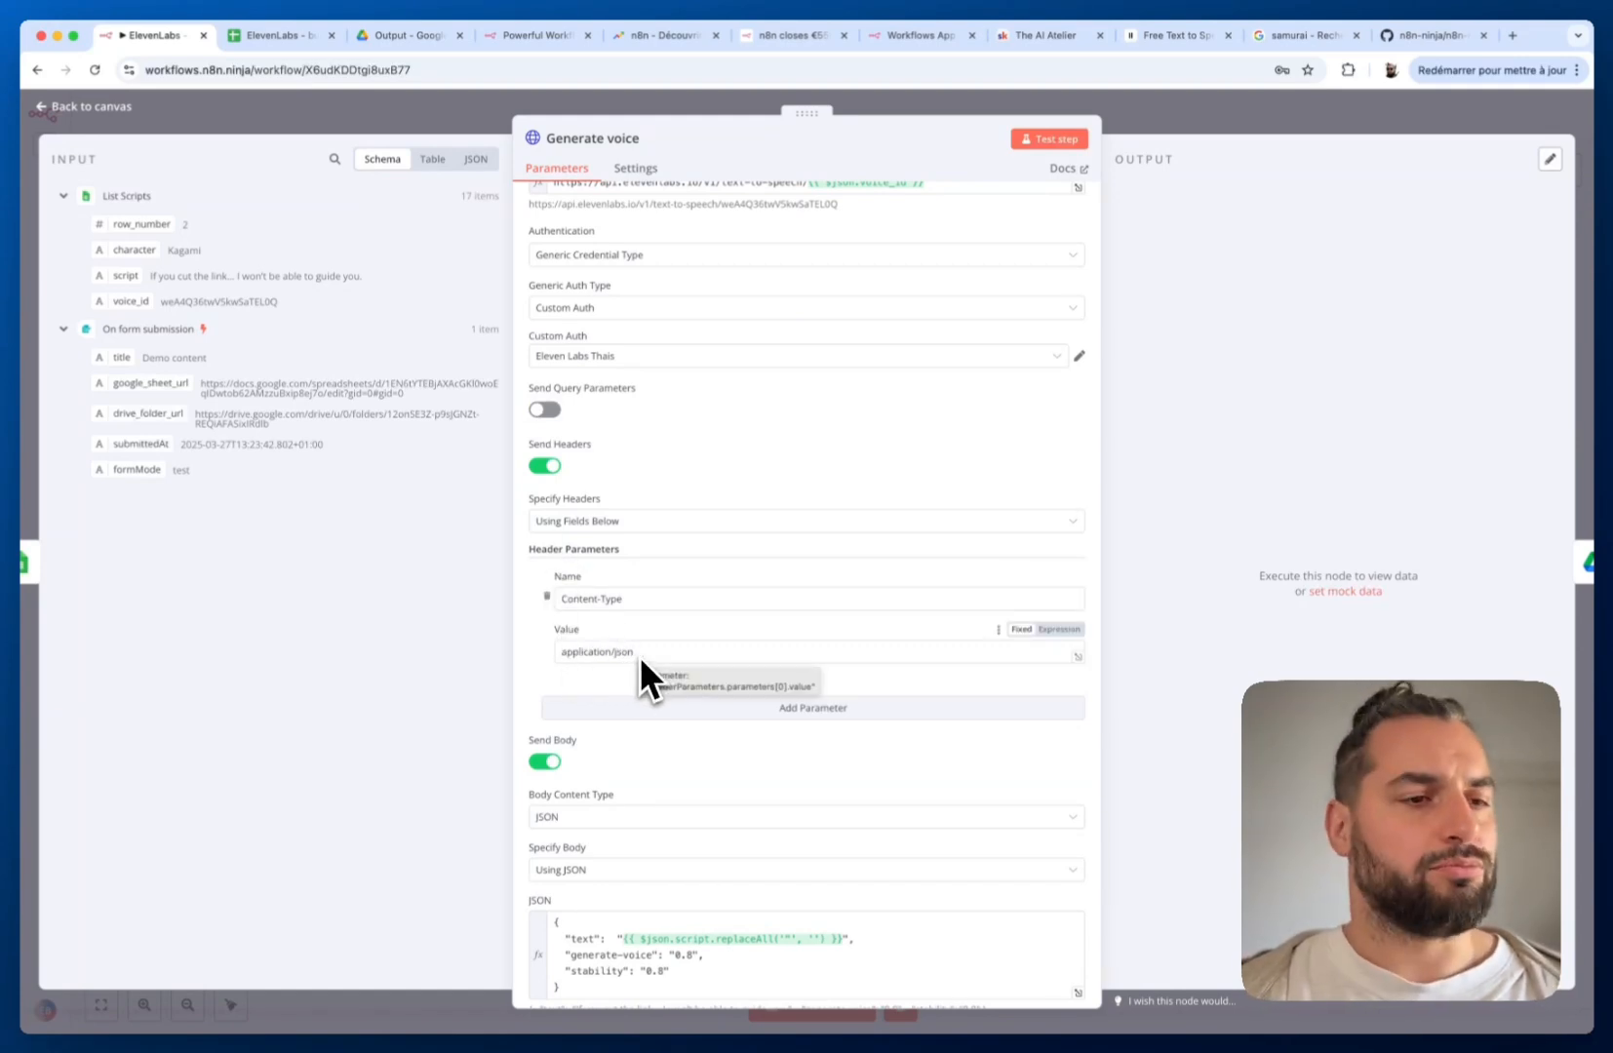
Replace the JSON body's text value with the Sheet row's script field
{"action": "scroll", "coordinate": [640, 656], "scroll_direction": "down", "scroll_amount": 3}
{"action": "scroll", "coordinate": [619, 585], "scroll_direction": "down", "scroll_amount": 2}
{"action": "scroll", "coordinate": [661, 576], "scroll_direction": "down", "scroll_amount": 1}
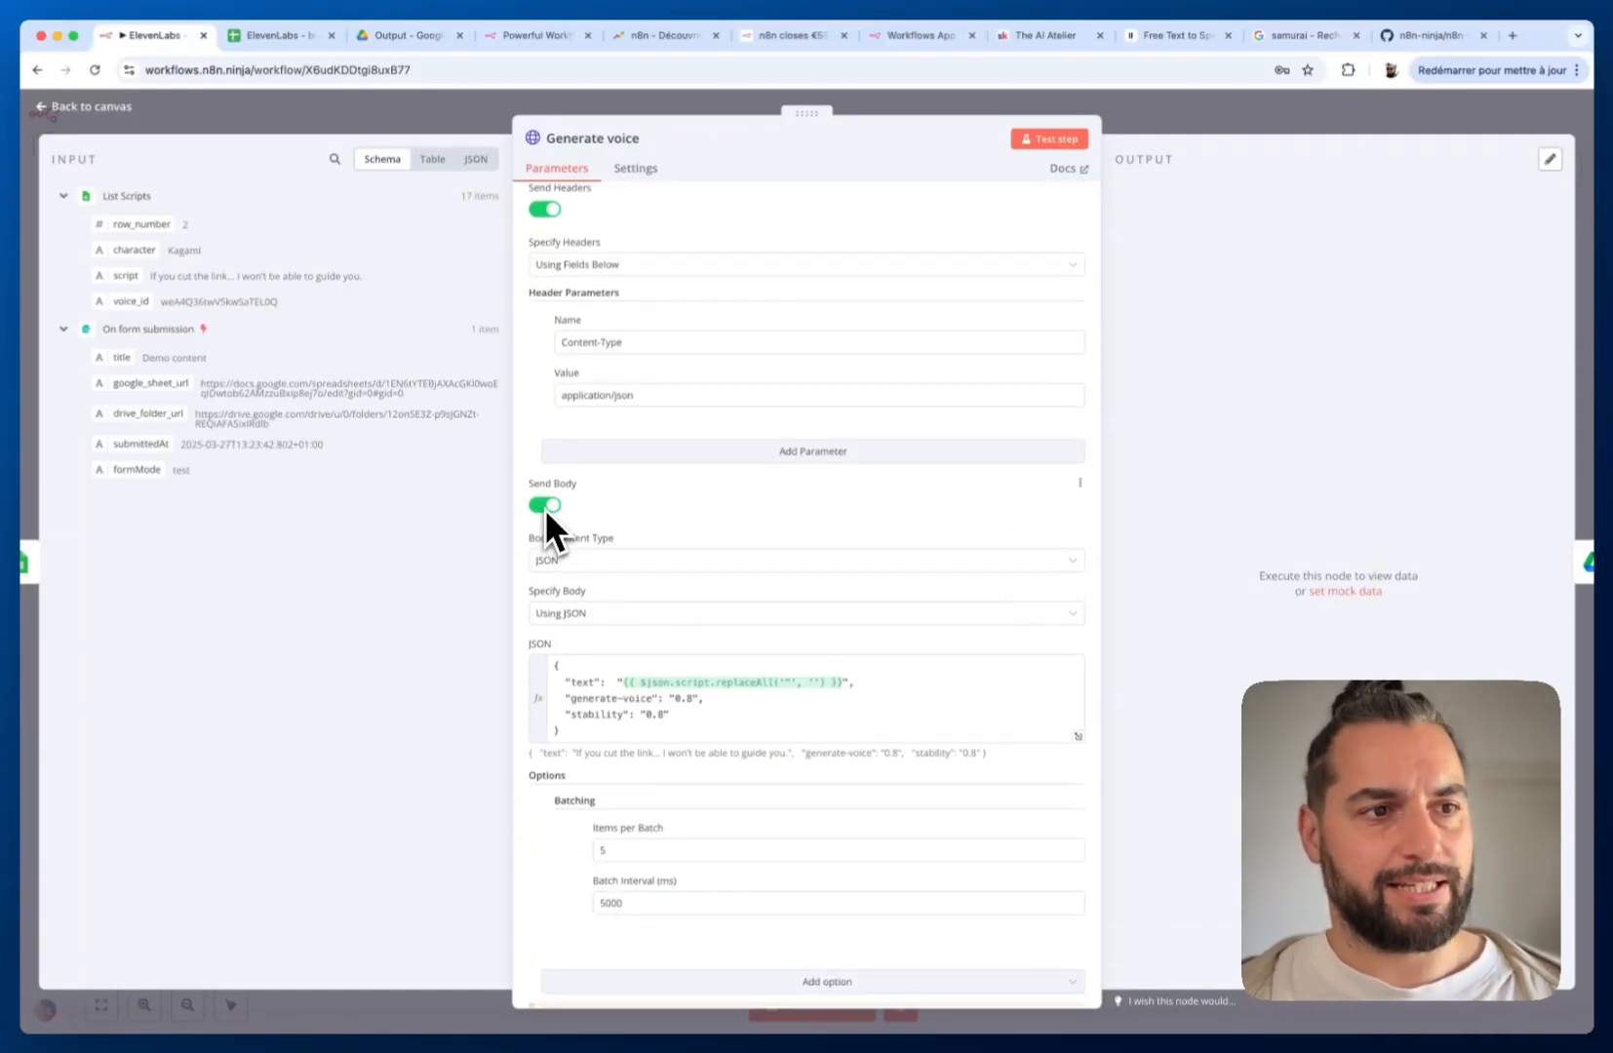
{"action": "scroll", "coordinate": [544, 507], "scroll_direction": "down", "scroll_amount": 1}
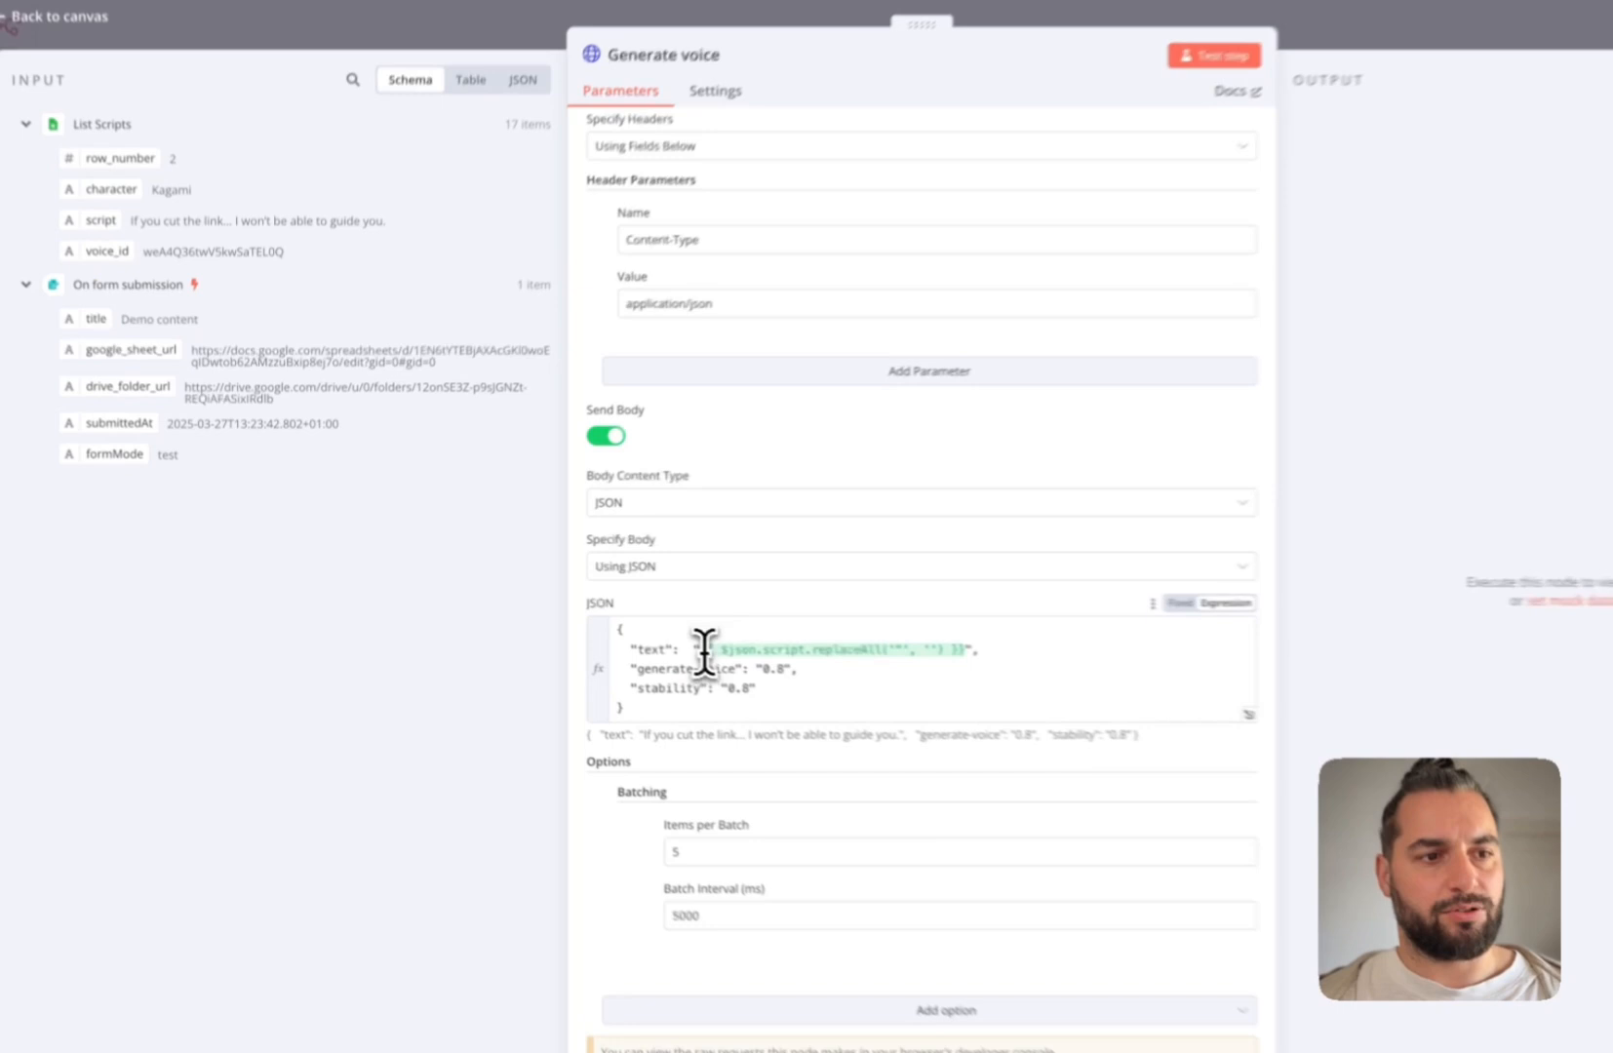
{"action": "left_click_drag", "start_coordinate": [622, 631], "coordinate": [842, 634]}
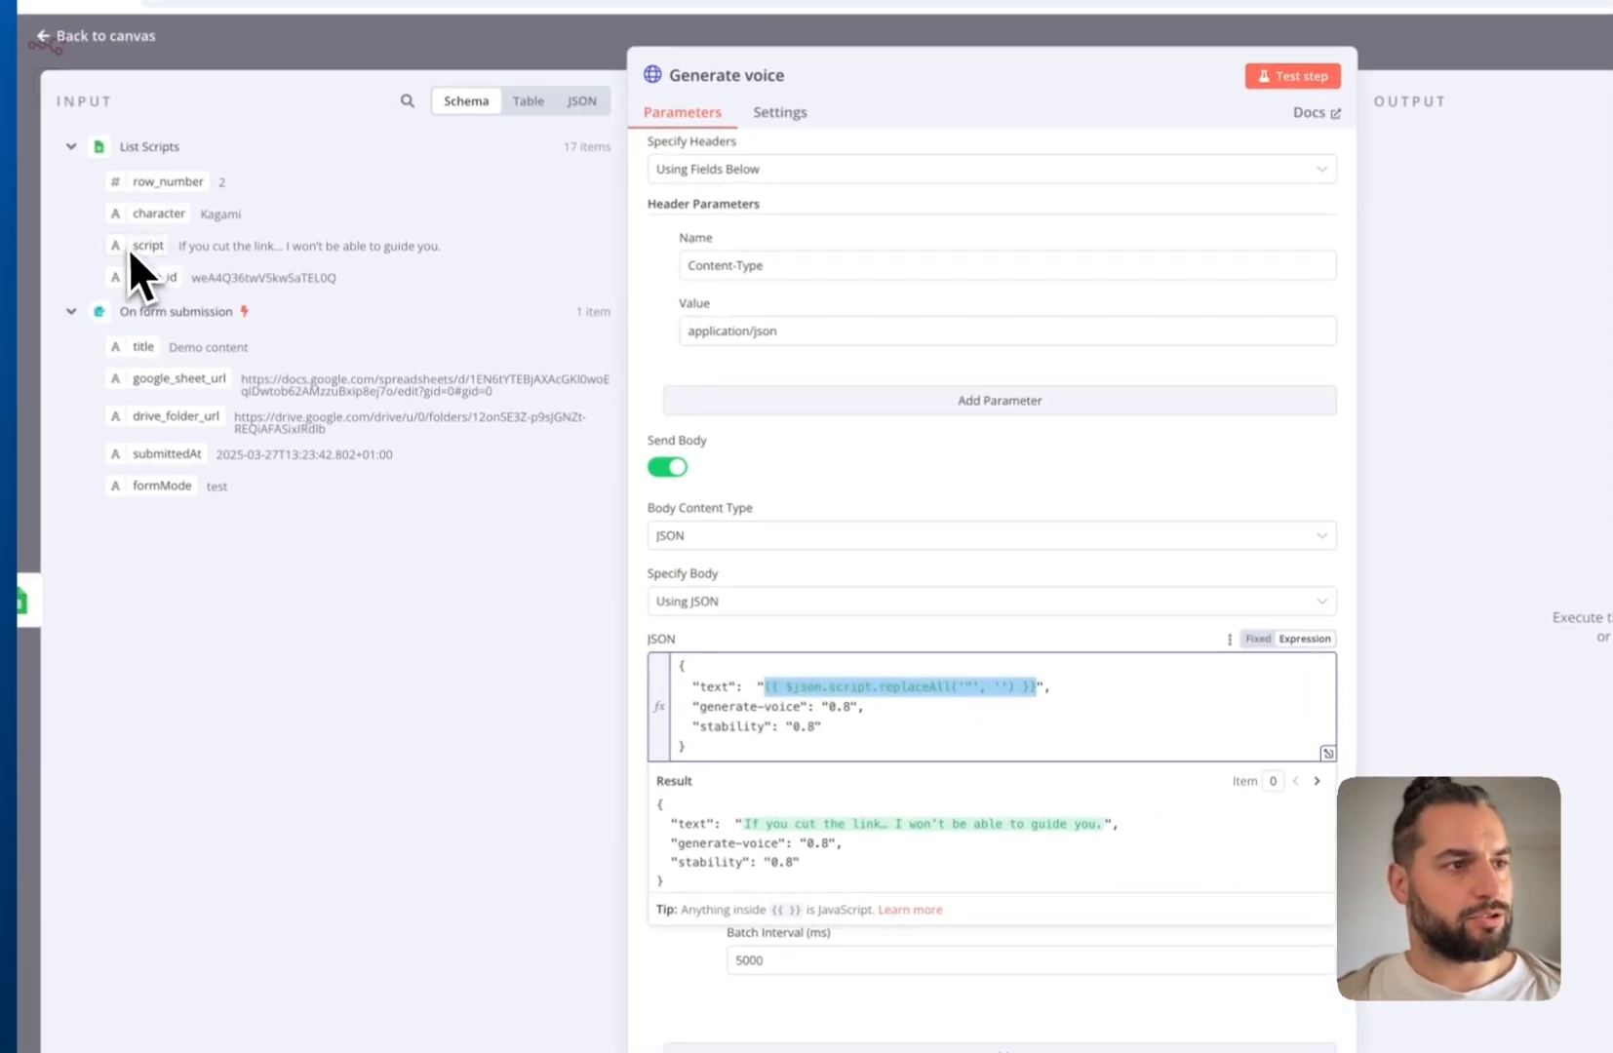
{"action": "left_click_drag", "start_coordinate": [133, 251], "coordinate": [971, 692]}
Make replaceAll strip double quotes from the script, then finish editing the body
{"action": "left_click", "coordinate": [805, 608]}
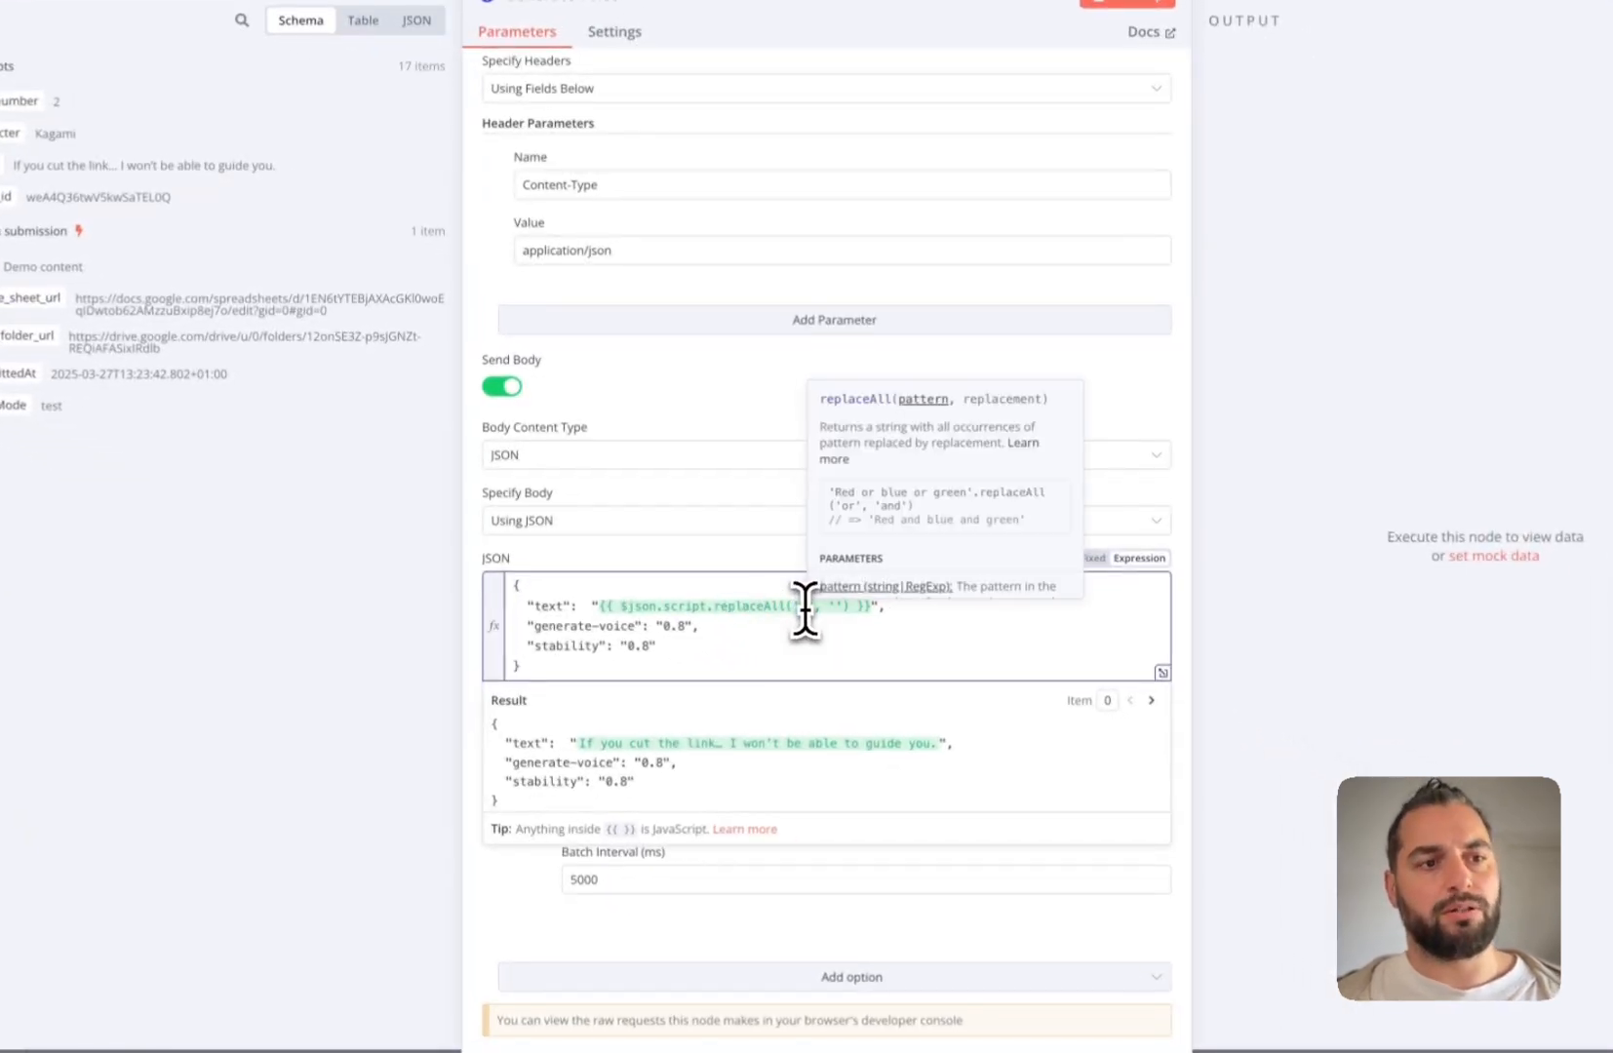
{"action": "type", "text": "\""}
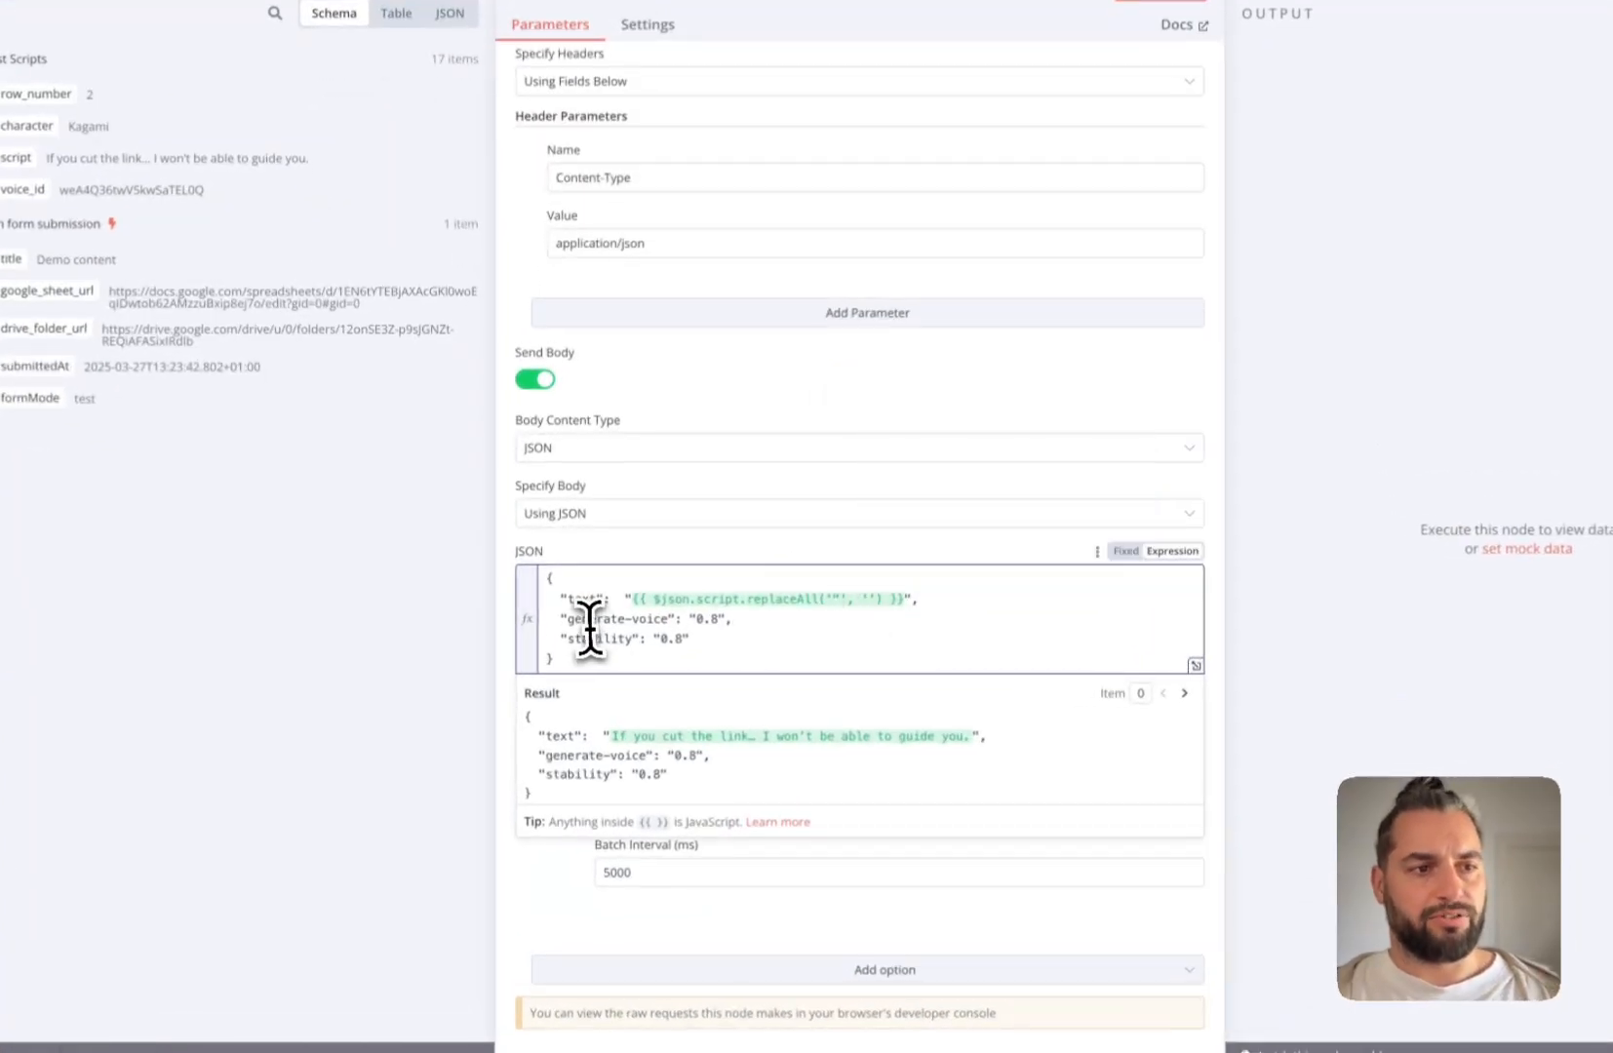
{"action": "left_click_drag", "start_coordinate": [567, 619], "coordinate": [622, 620]}
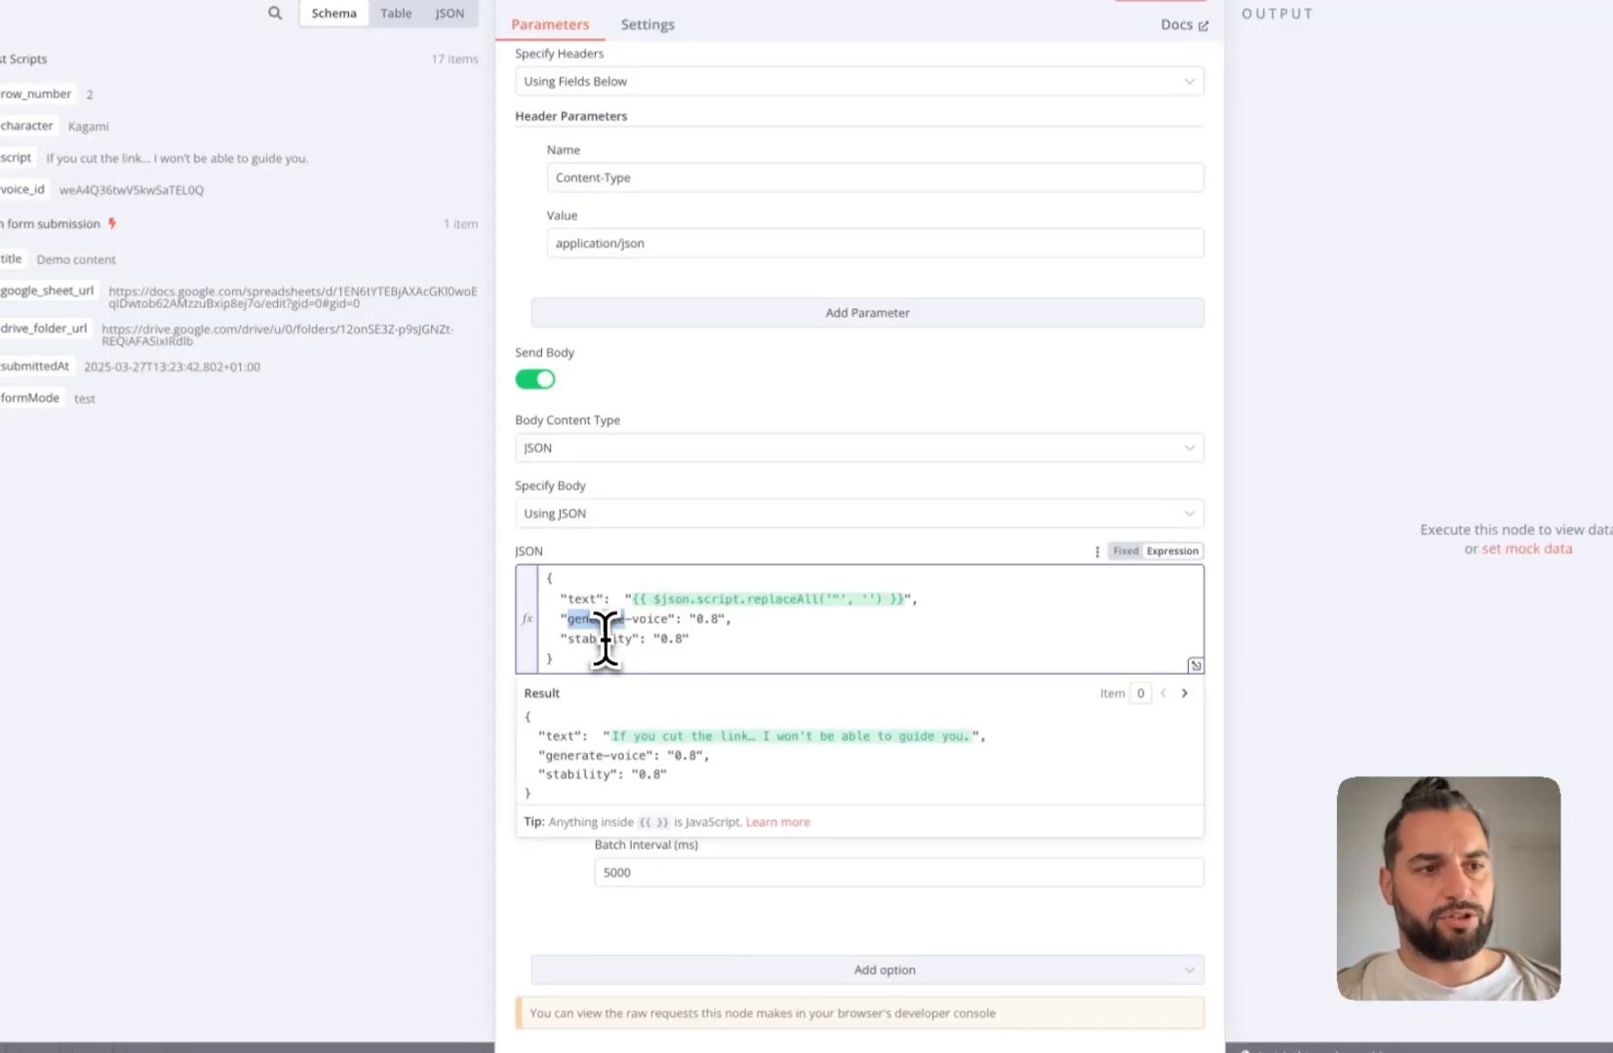
{"action": "left_click", "coordinate": [689, 643]}
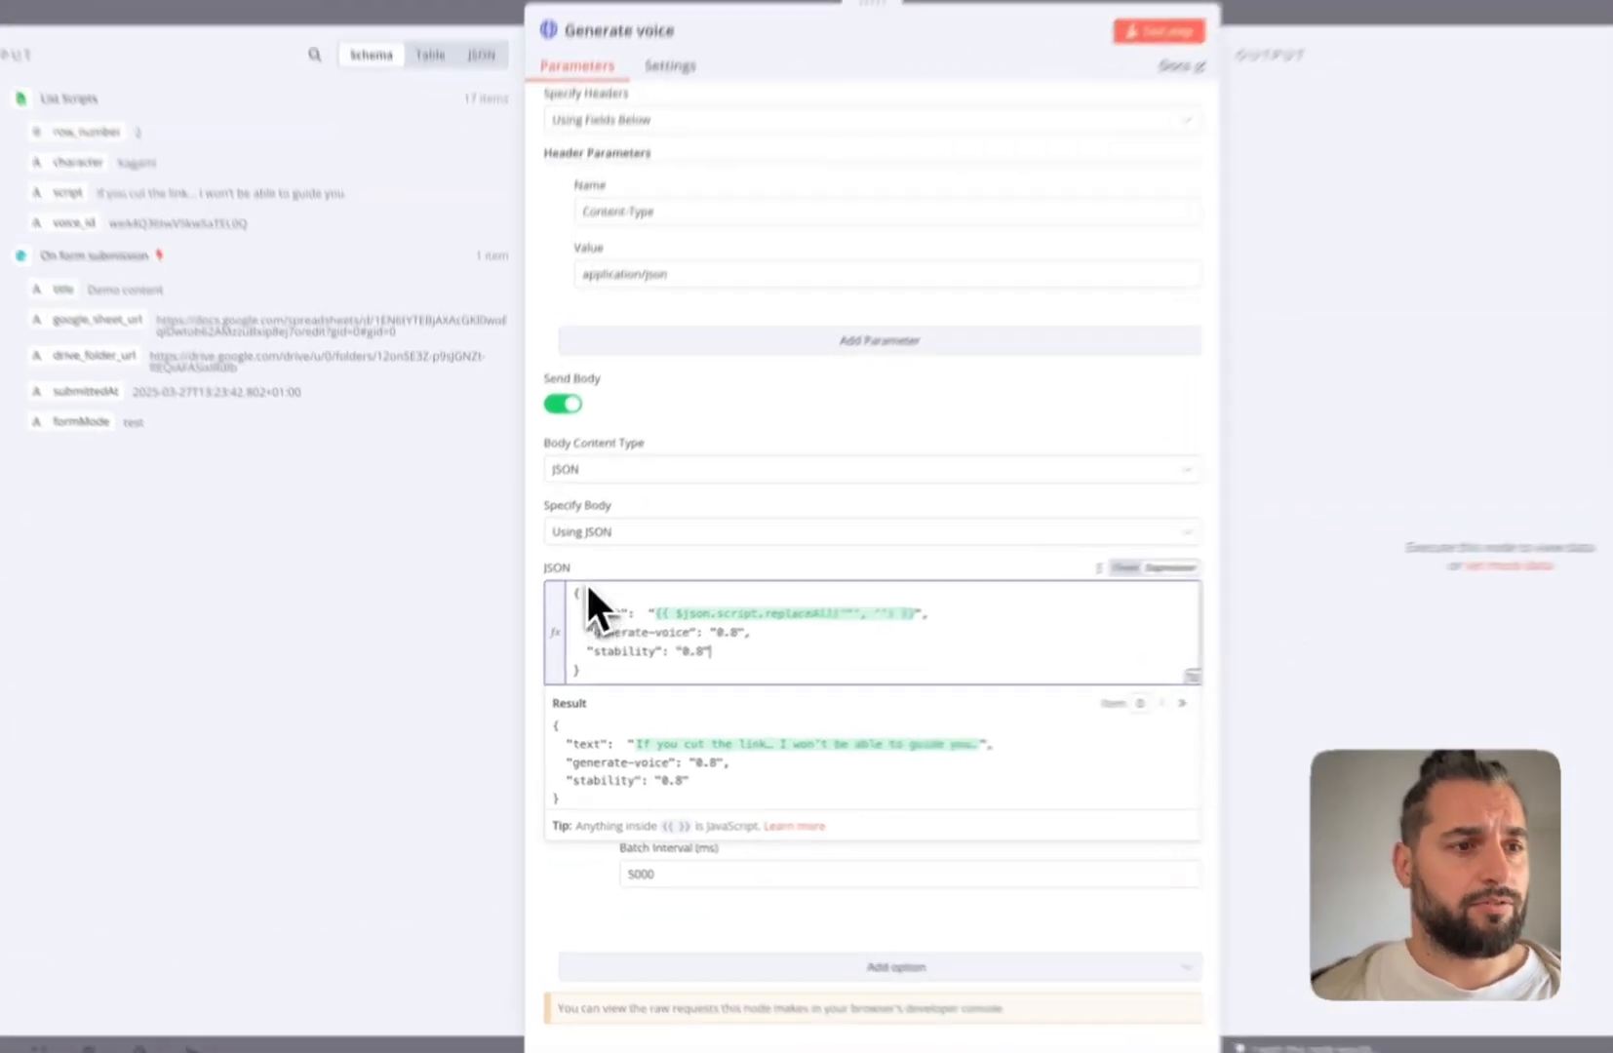
{"action": "left_click", "coordinate": [577, 601]}
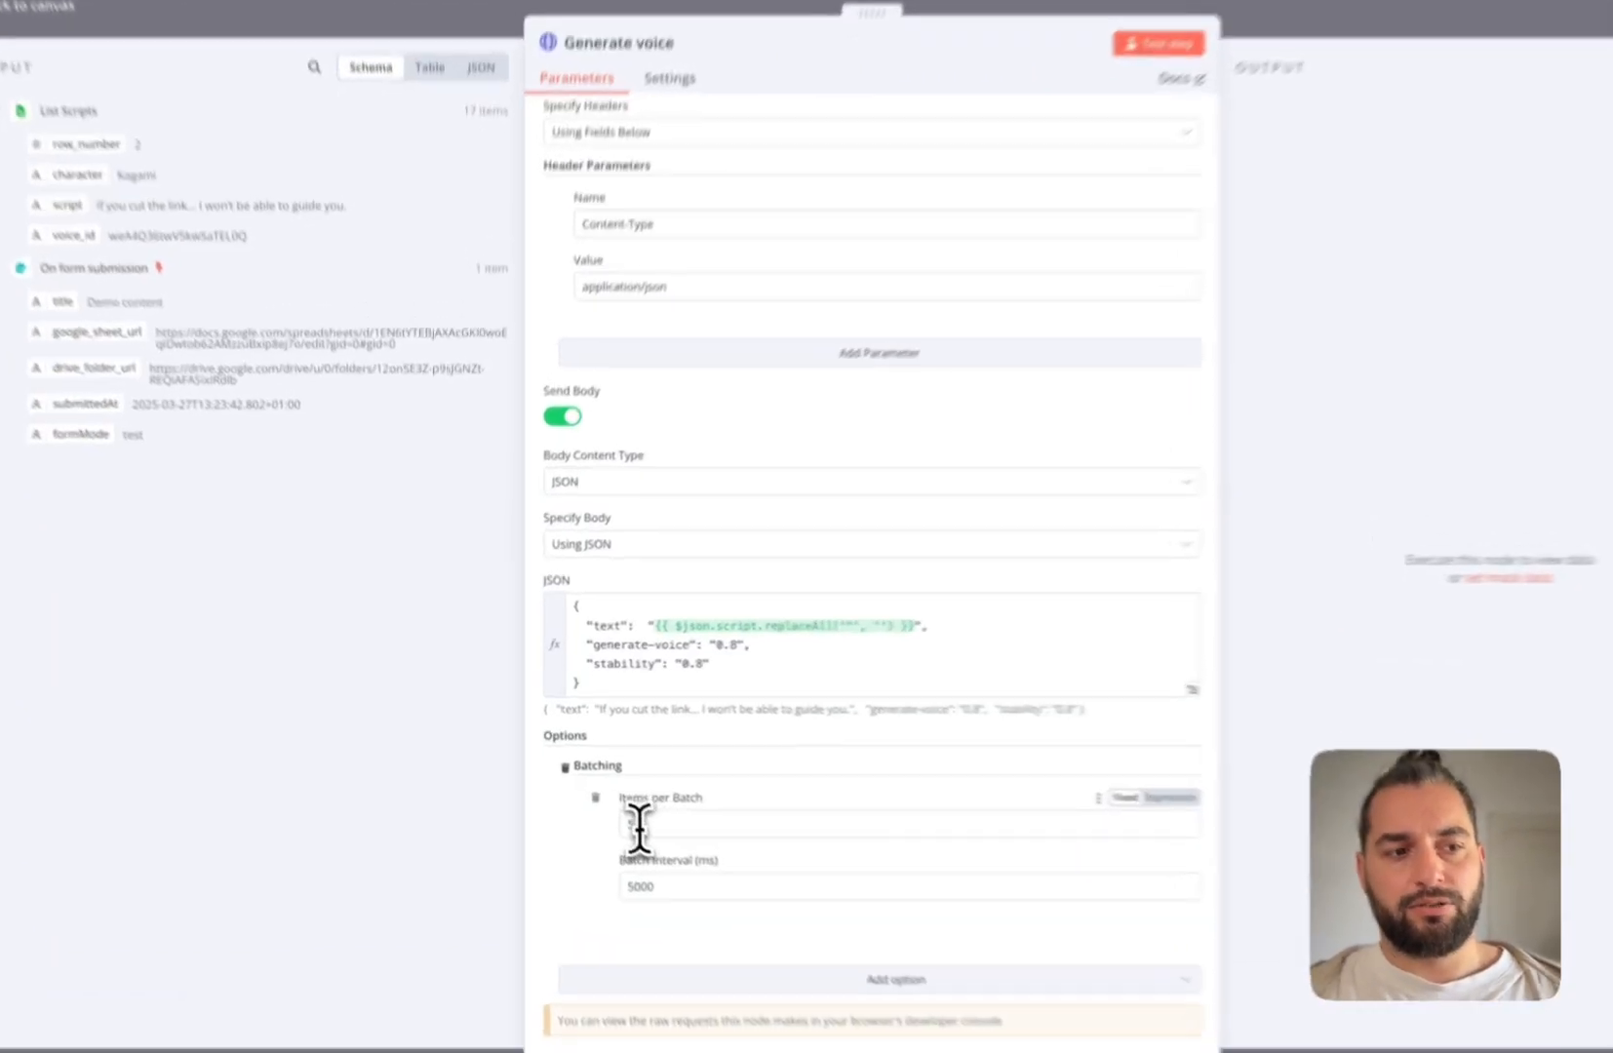
Keep Generate voice at 5 items per batch with a 5000 ms interval, then close the node
{"action": "left_click_drag", "start_coordinate": [609, 800], "coordinate": [591, 801]}
{"action": "double_click", "coordinate": [652, 903]}
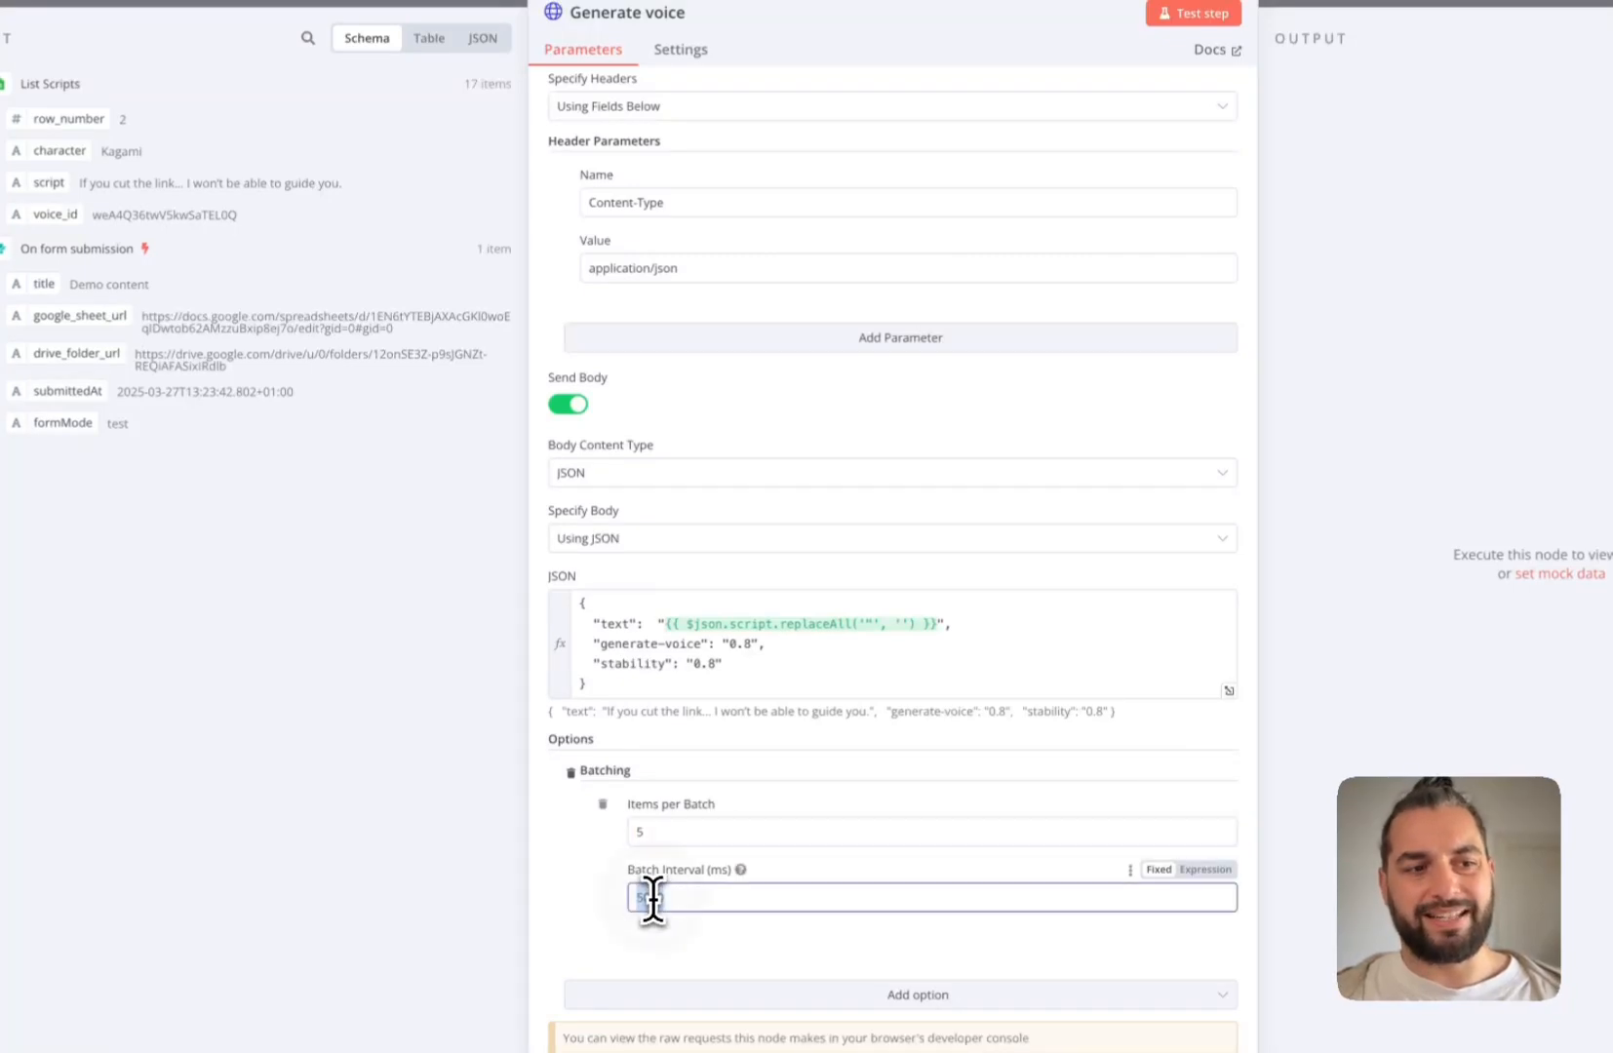
{"action": "left_click", "coordinate": [715, 904]}
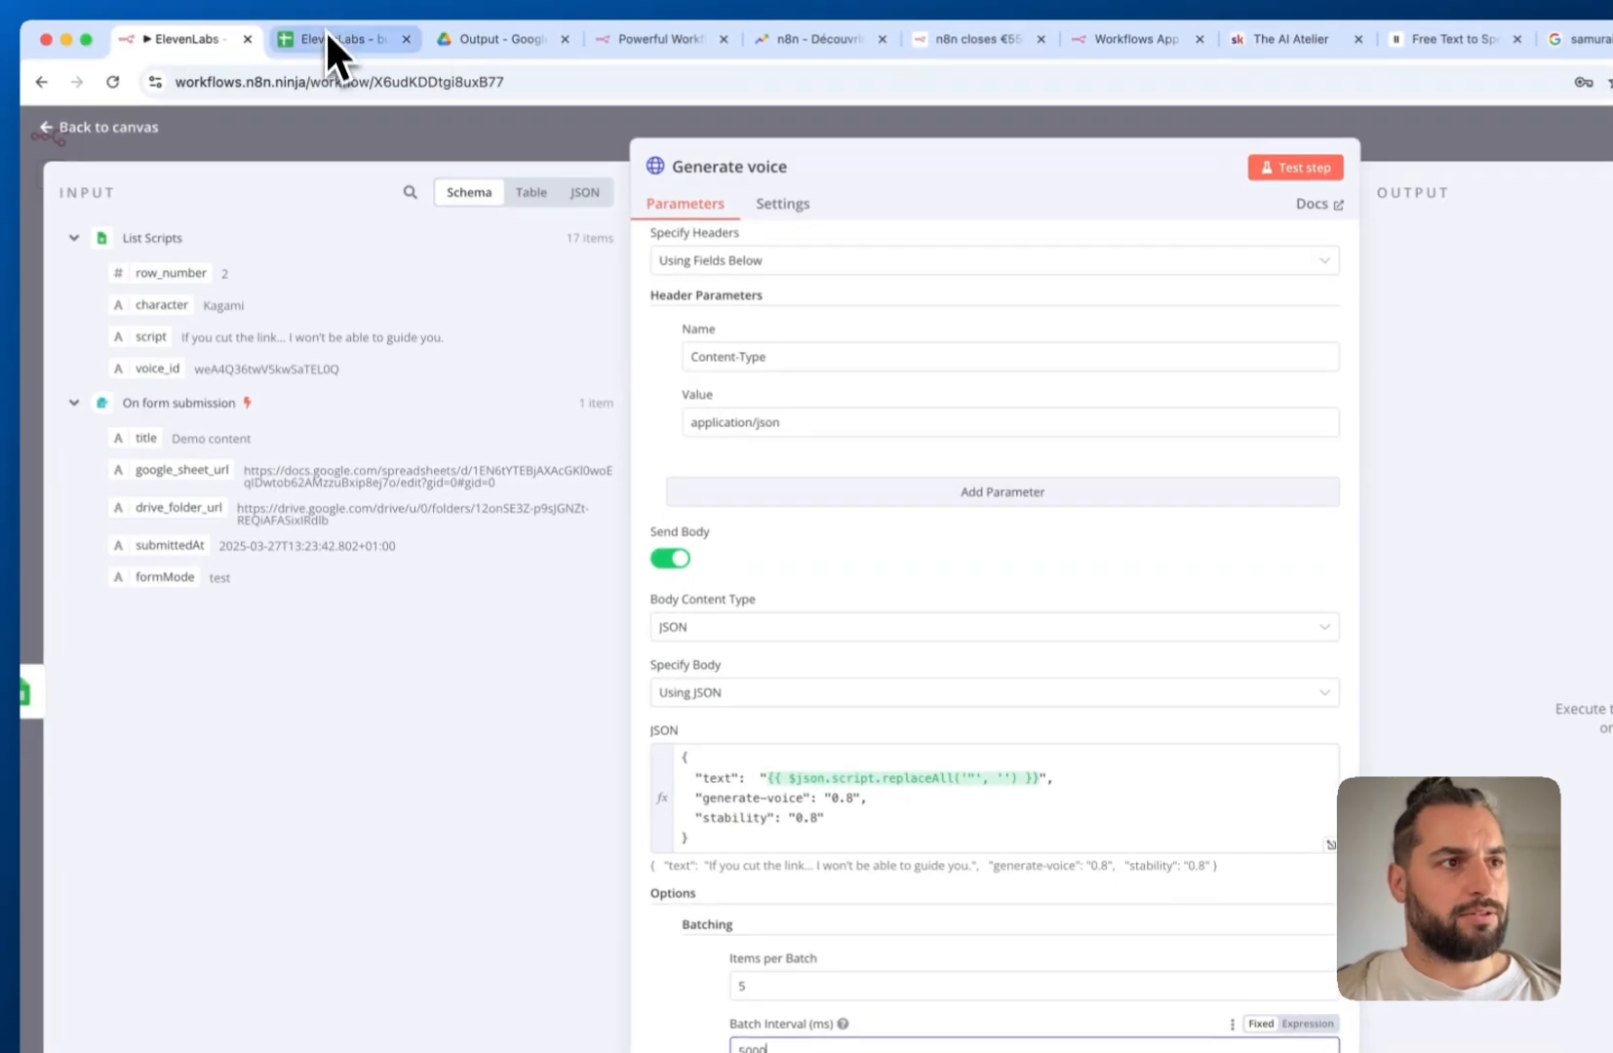
{"action": "left_click", "coordinate": [327, 37]}
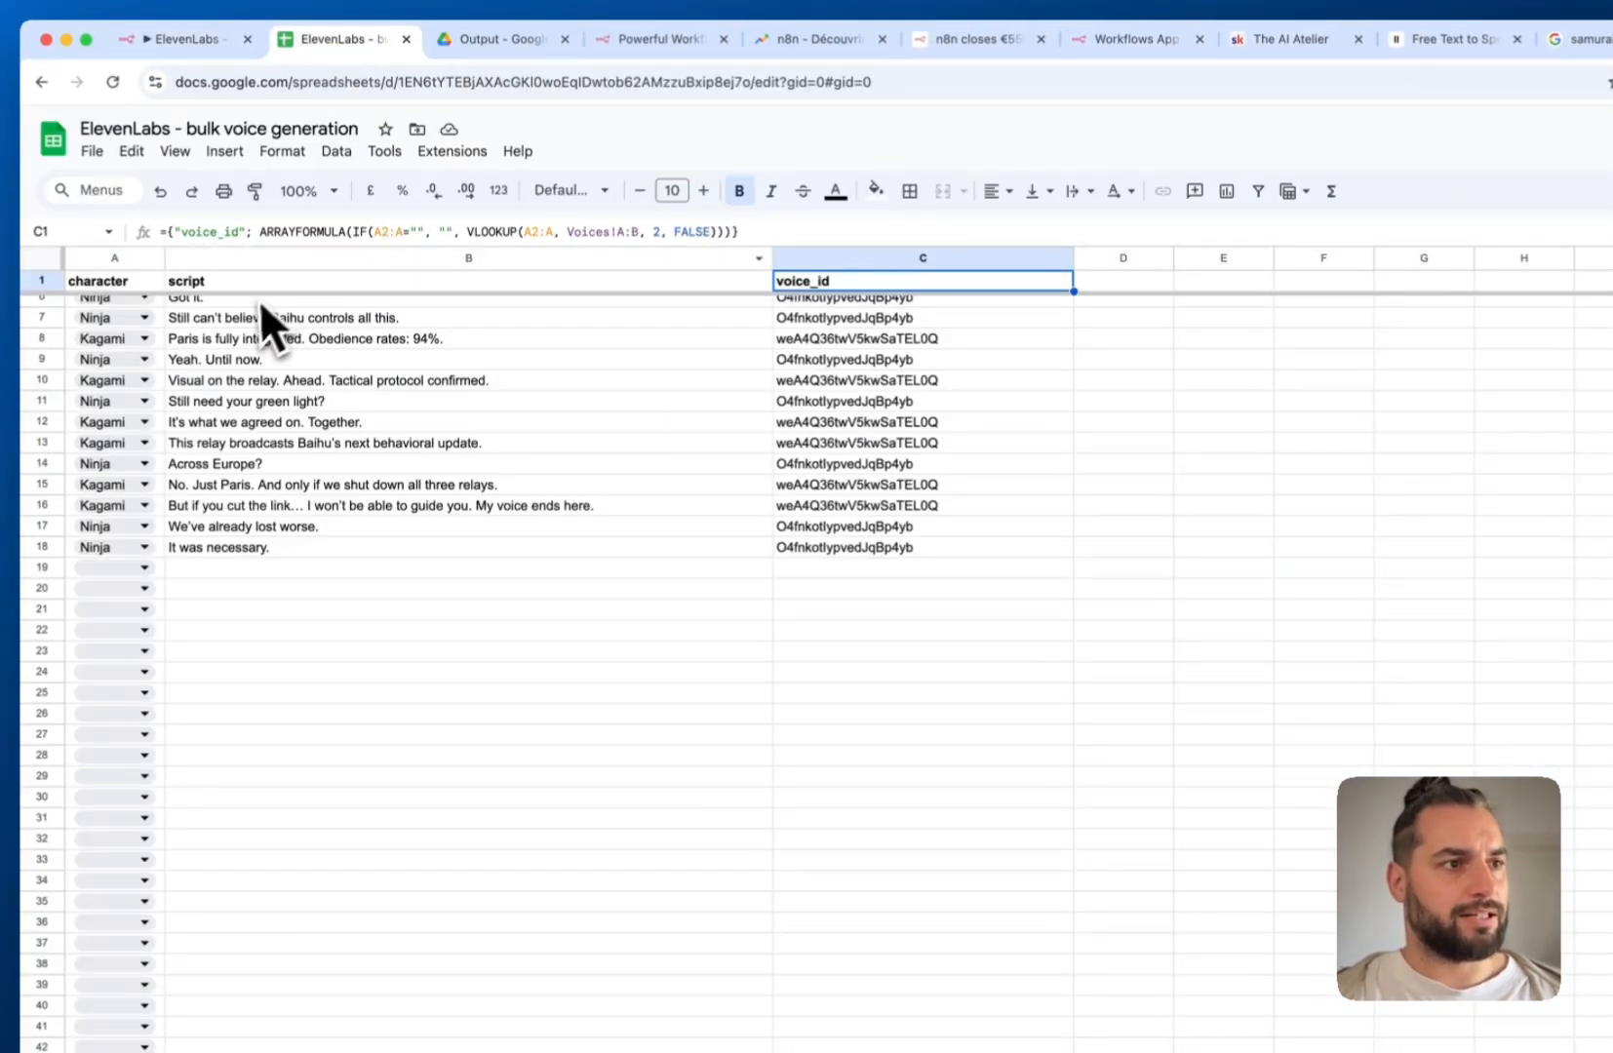
{"action": "scroll", "coordinate": [243, 314], "scroll_direction": "up", "scroll_amount": 3}
{"action": "left_click", "coordinate": [188, 47]}
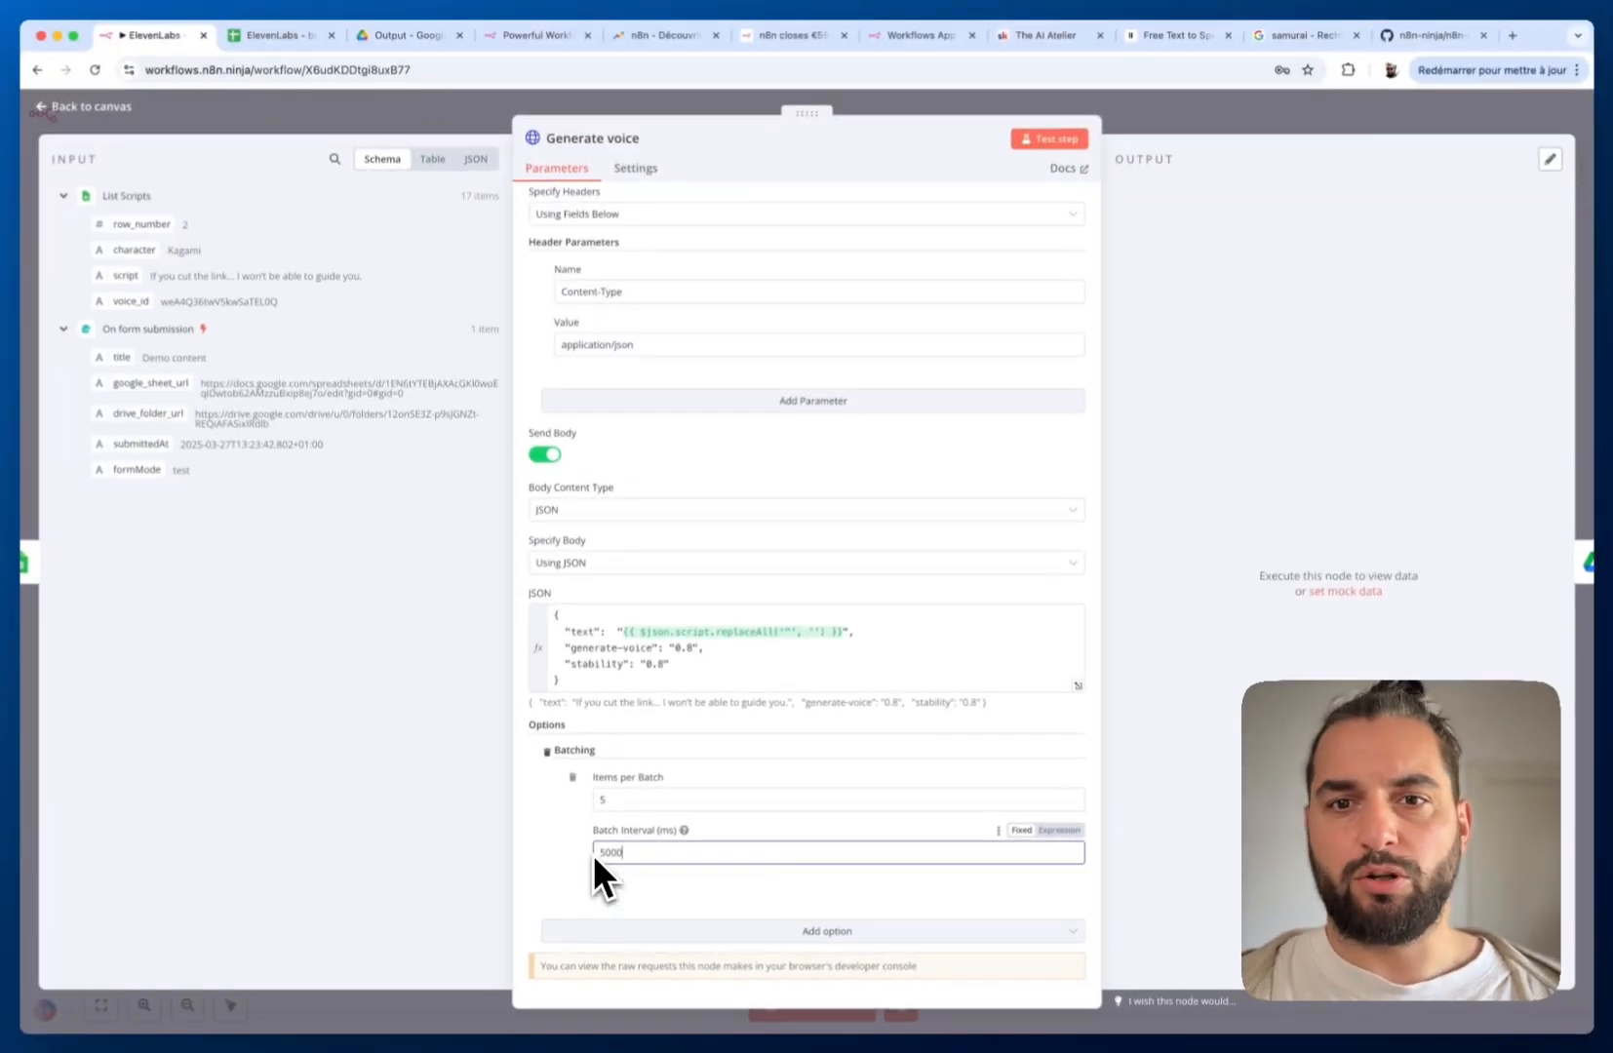
{"action": "key", "text": "Escape"}
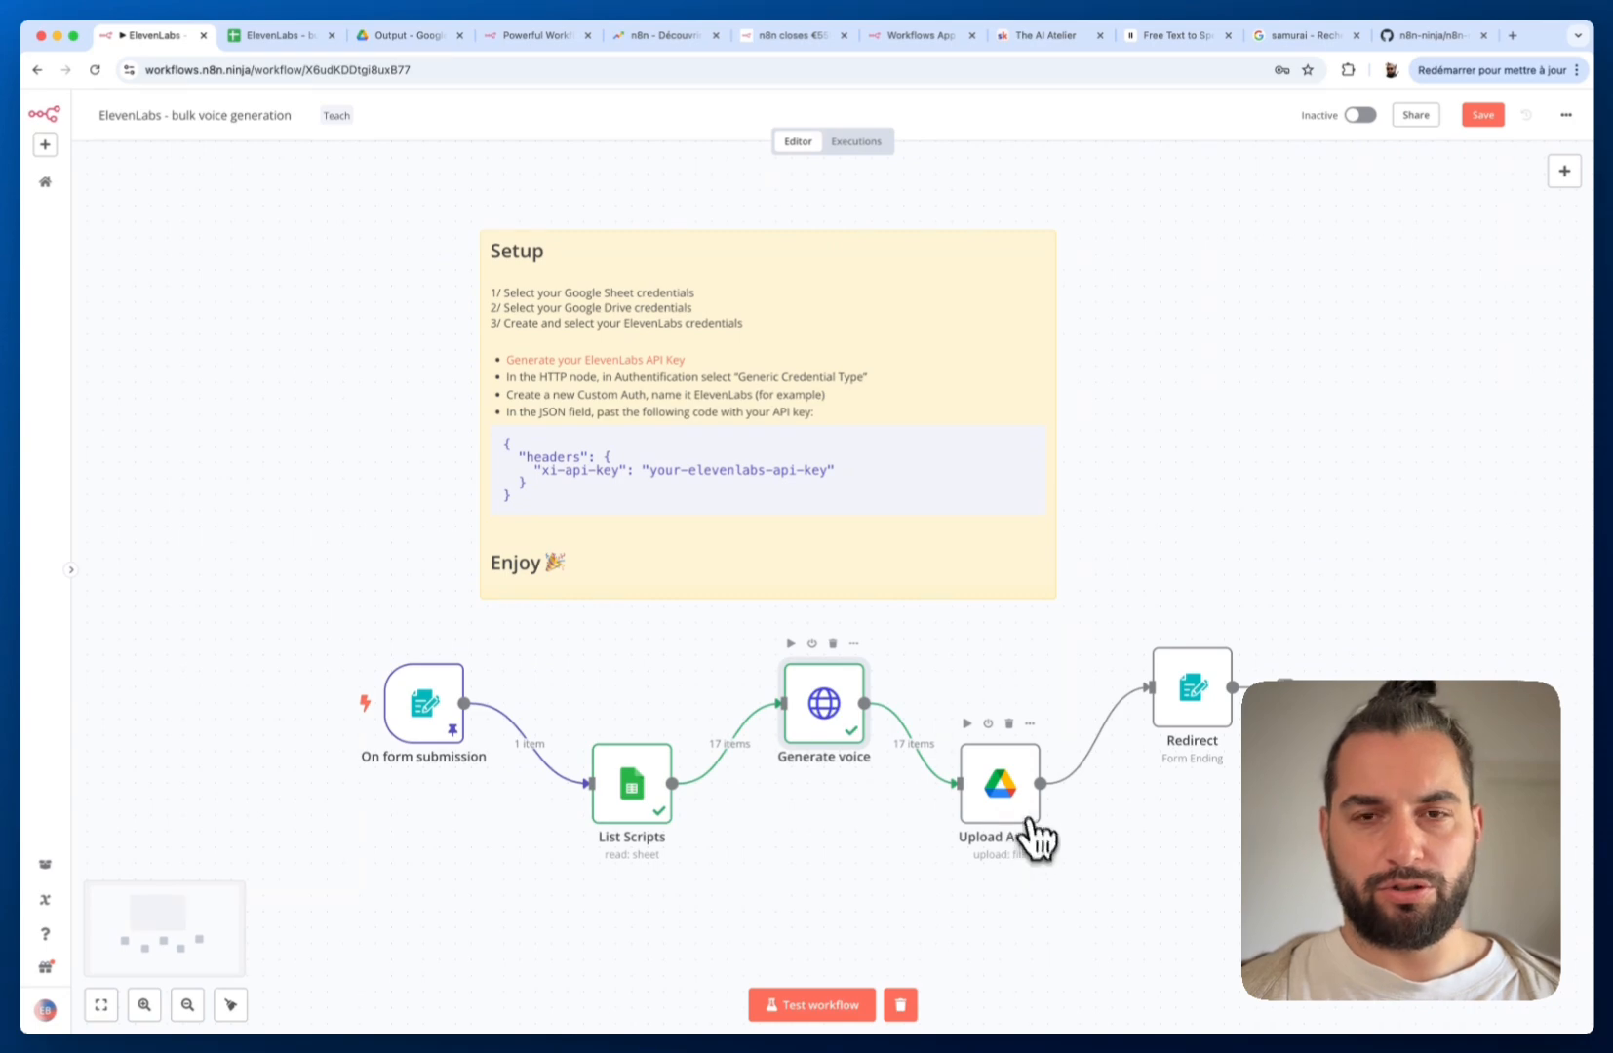
Replace Upload Audio's Parent Folder expression with the submitted drive_folder_url field from the schema
{"action": "double_click", "coordinate": [1019, 805]}
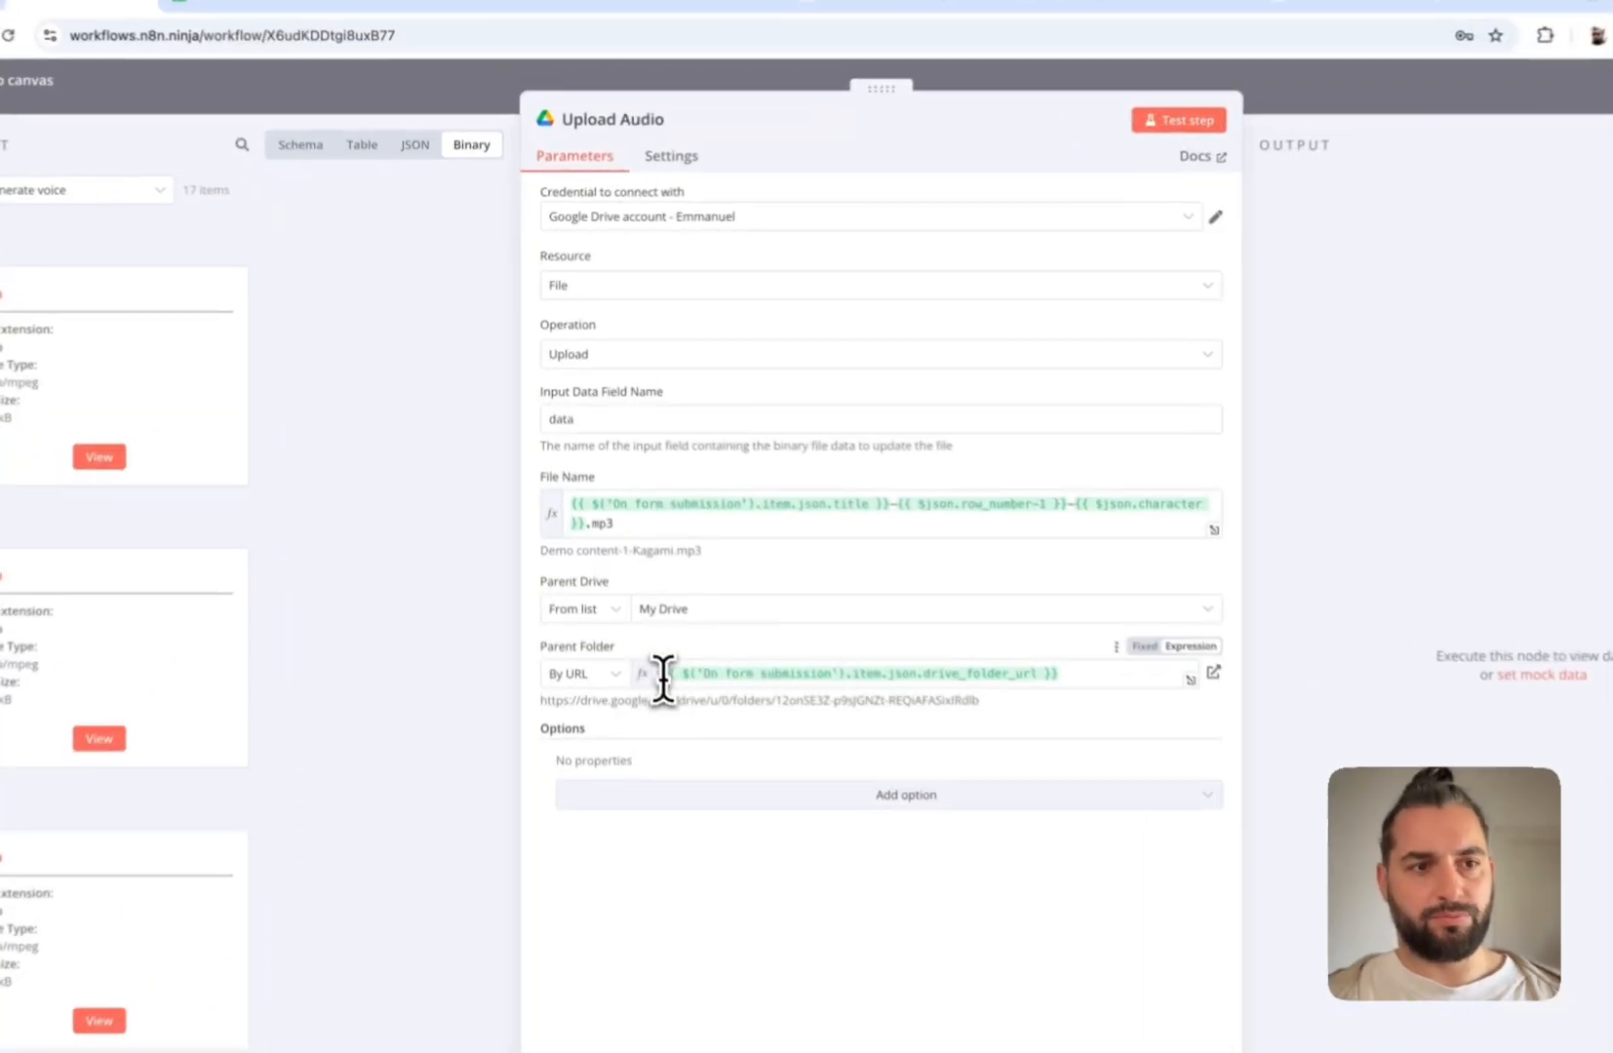
{"action": "left_click_drag", "start_coordinate": [634, 590], "coordinate": [958, 590]}
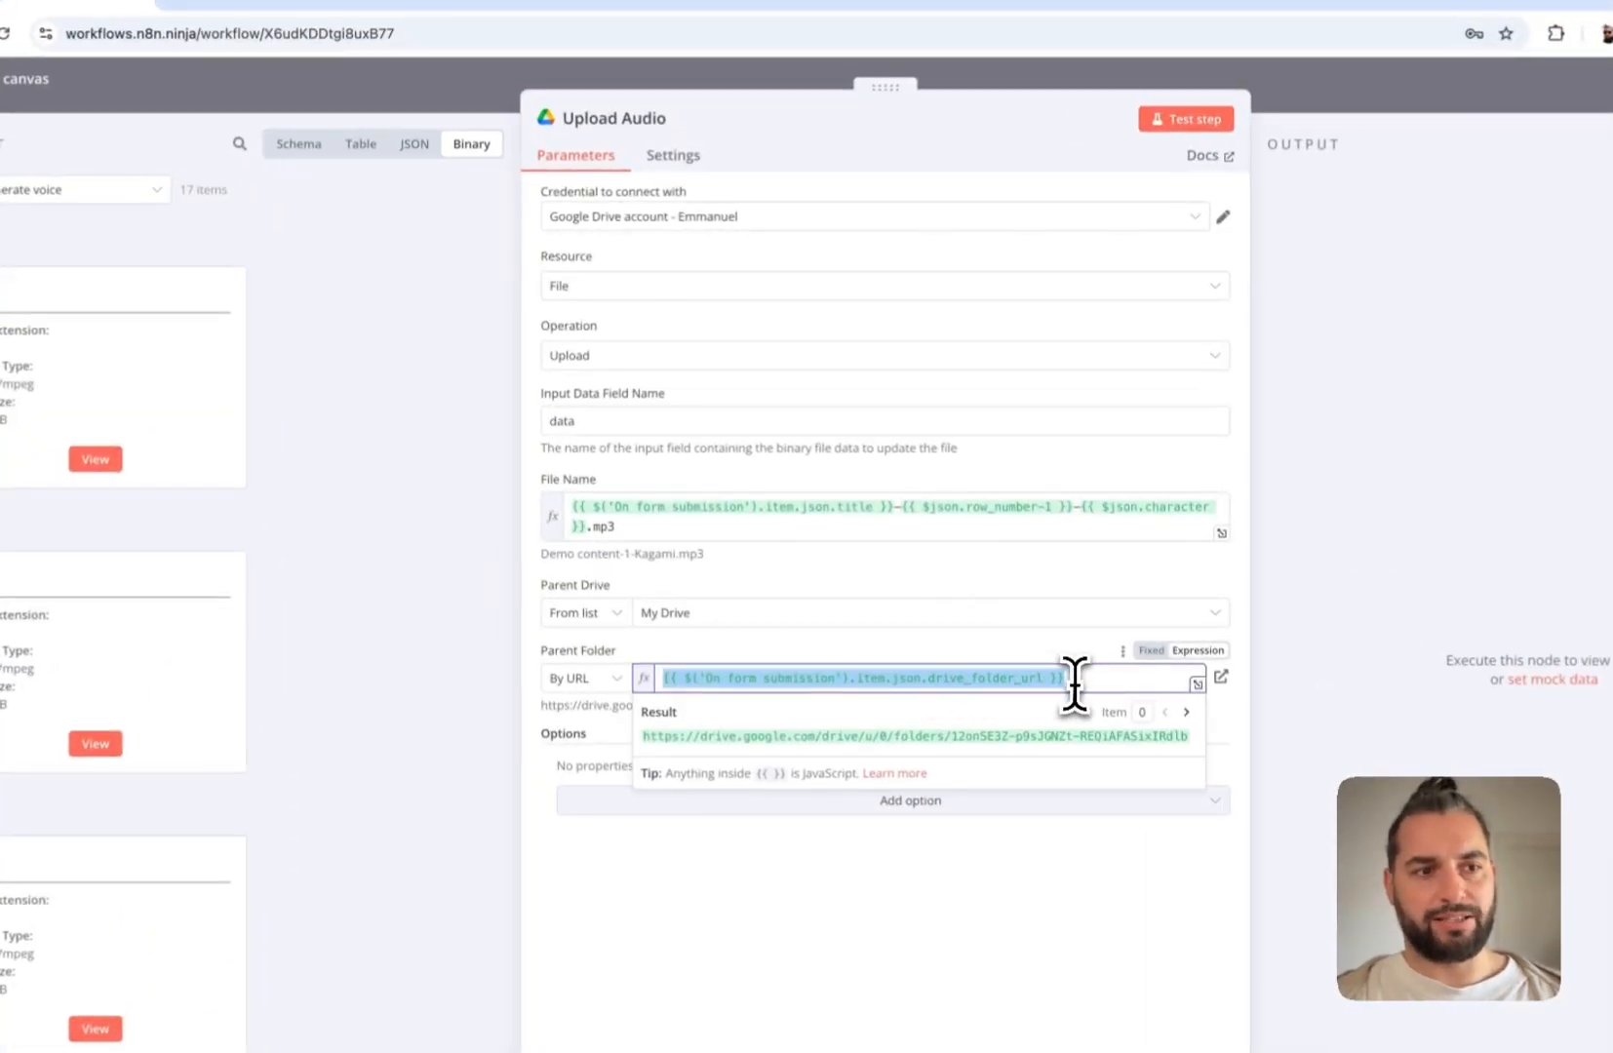
{"action": "left_click", "coordinate": [300, 147]}
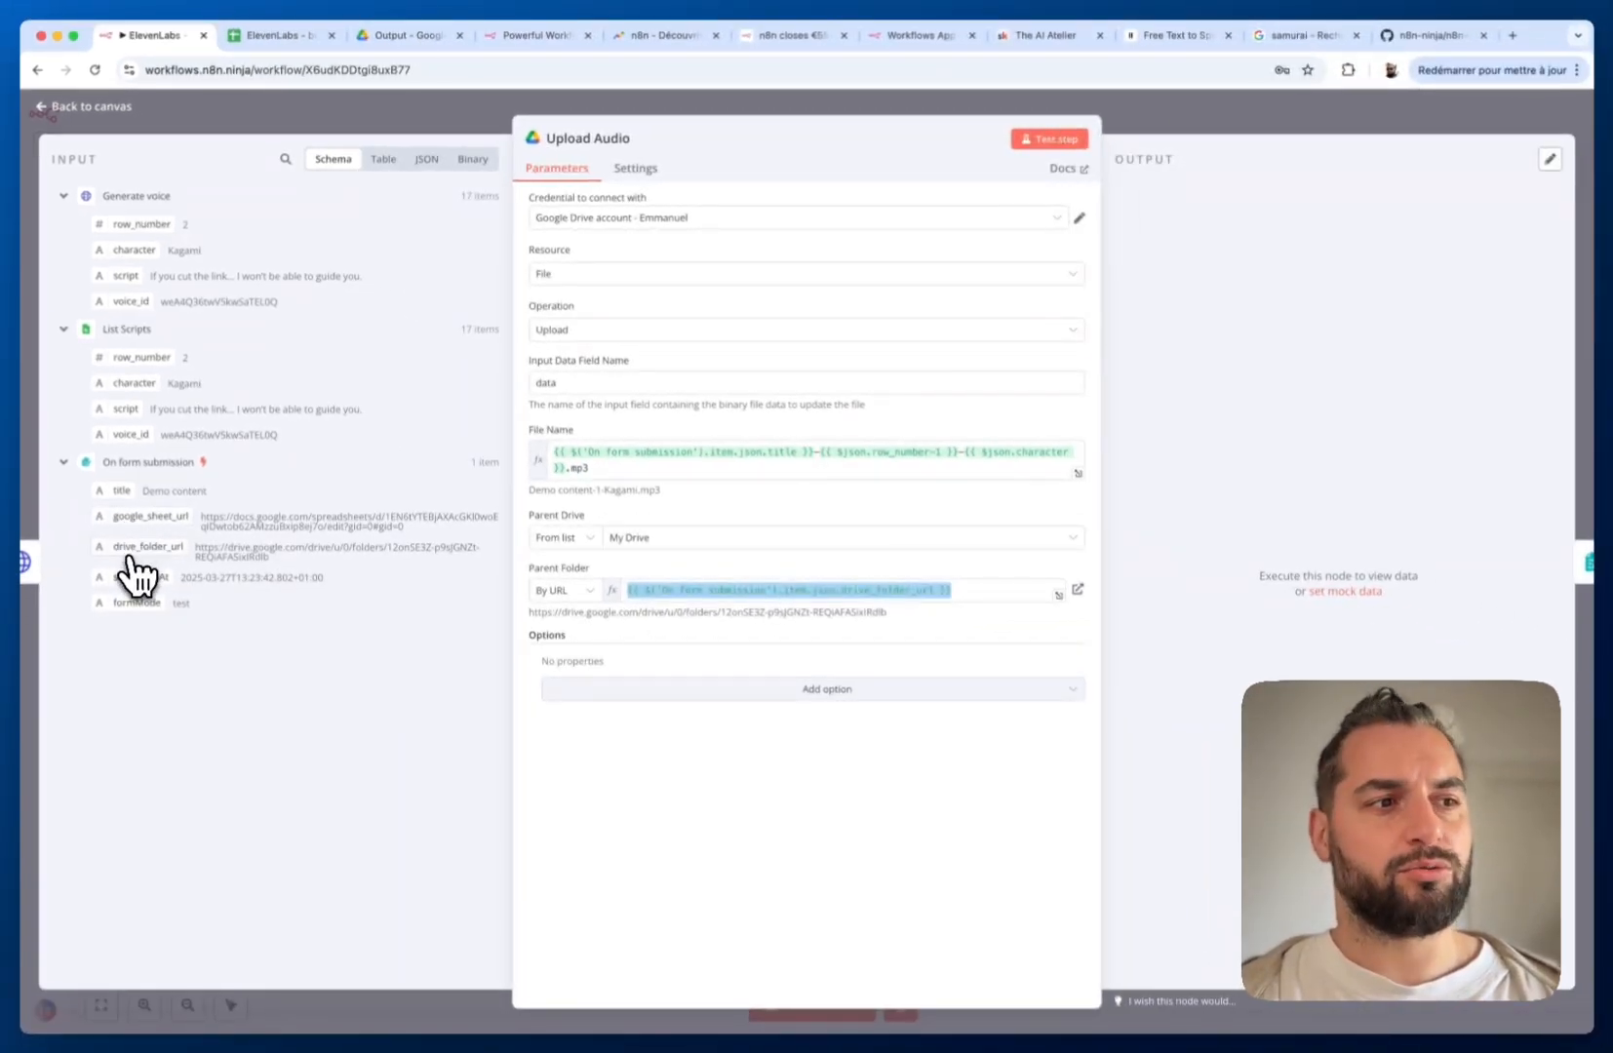
{"action": "left_click", "coordinate": [858, 590]}
{"action": "left_click_drag", "start_coordinate": [966, 590], "coordinate": [527, 590]}
{"action": "key", "text": "BackSpace"}
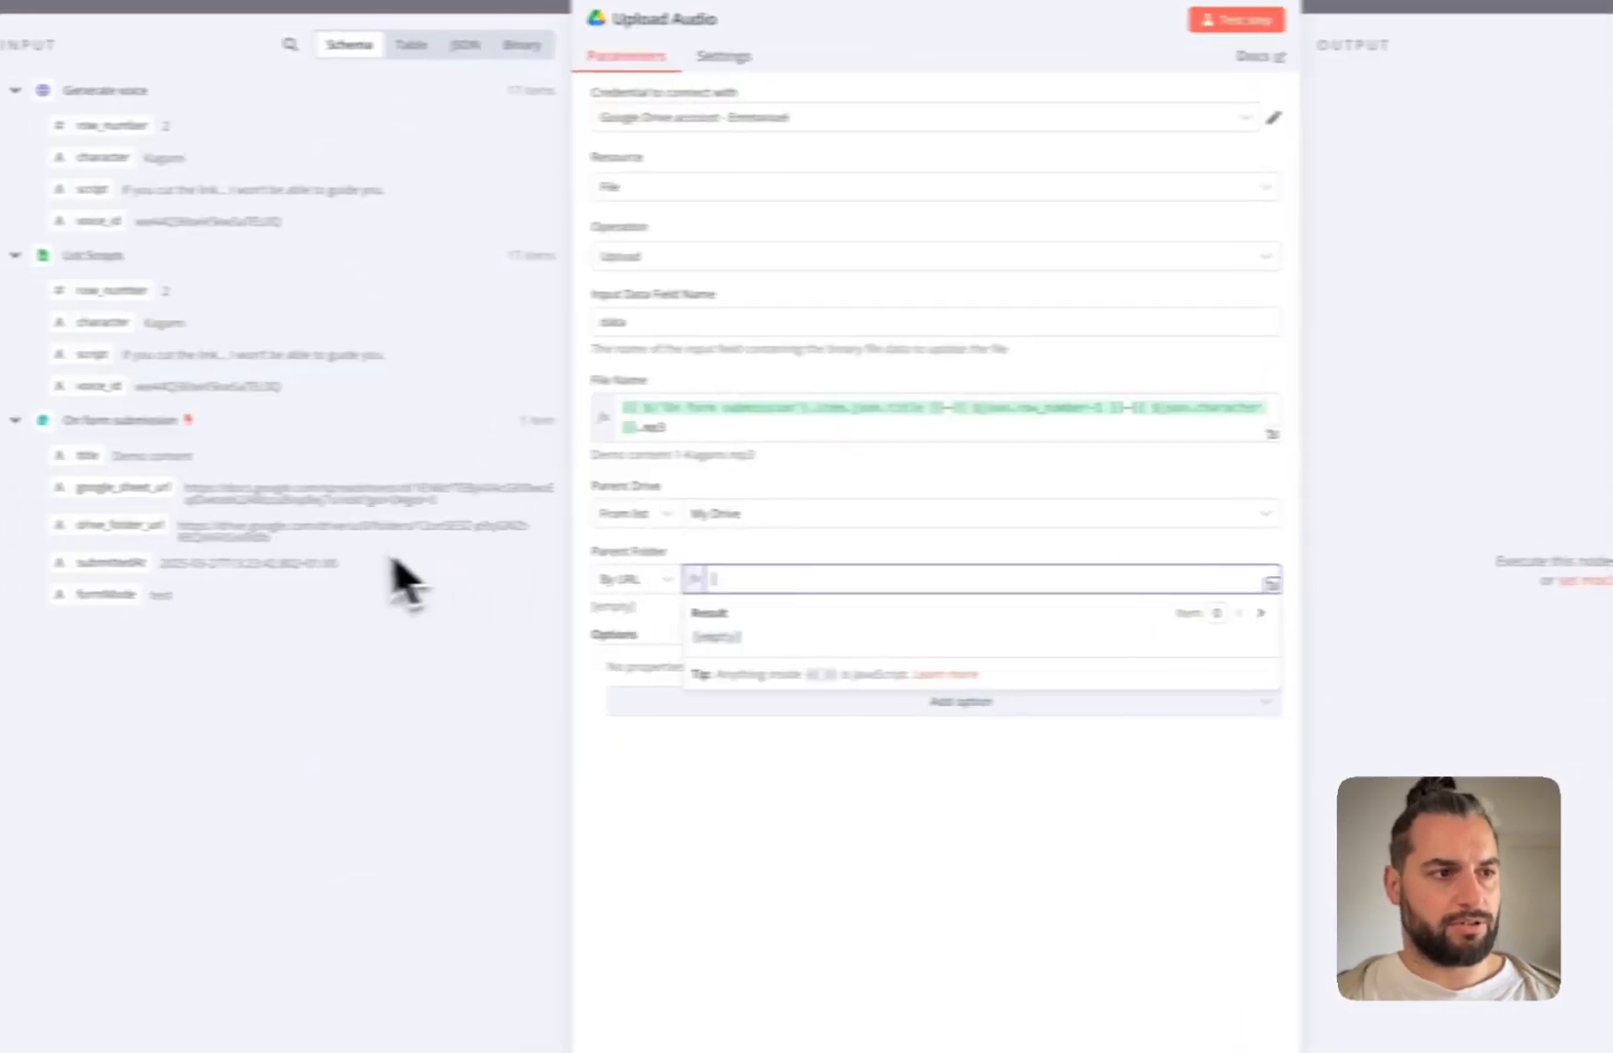
{"action": "left_click_drag", "start_coordinate": [120, 525], "coordinate": [776, 580]}
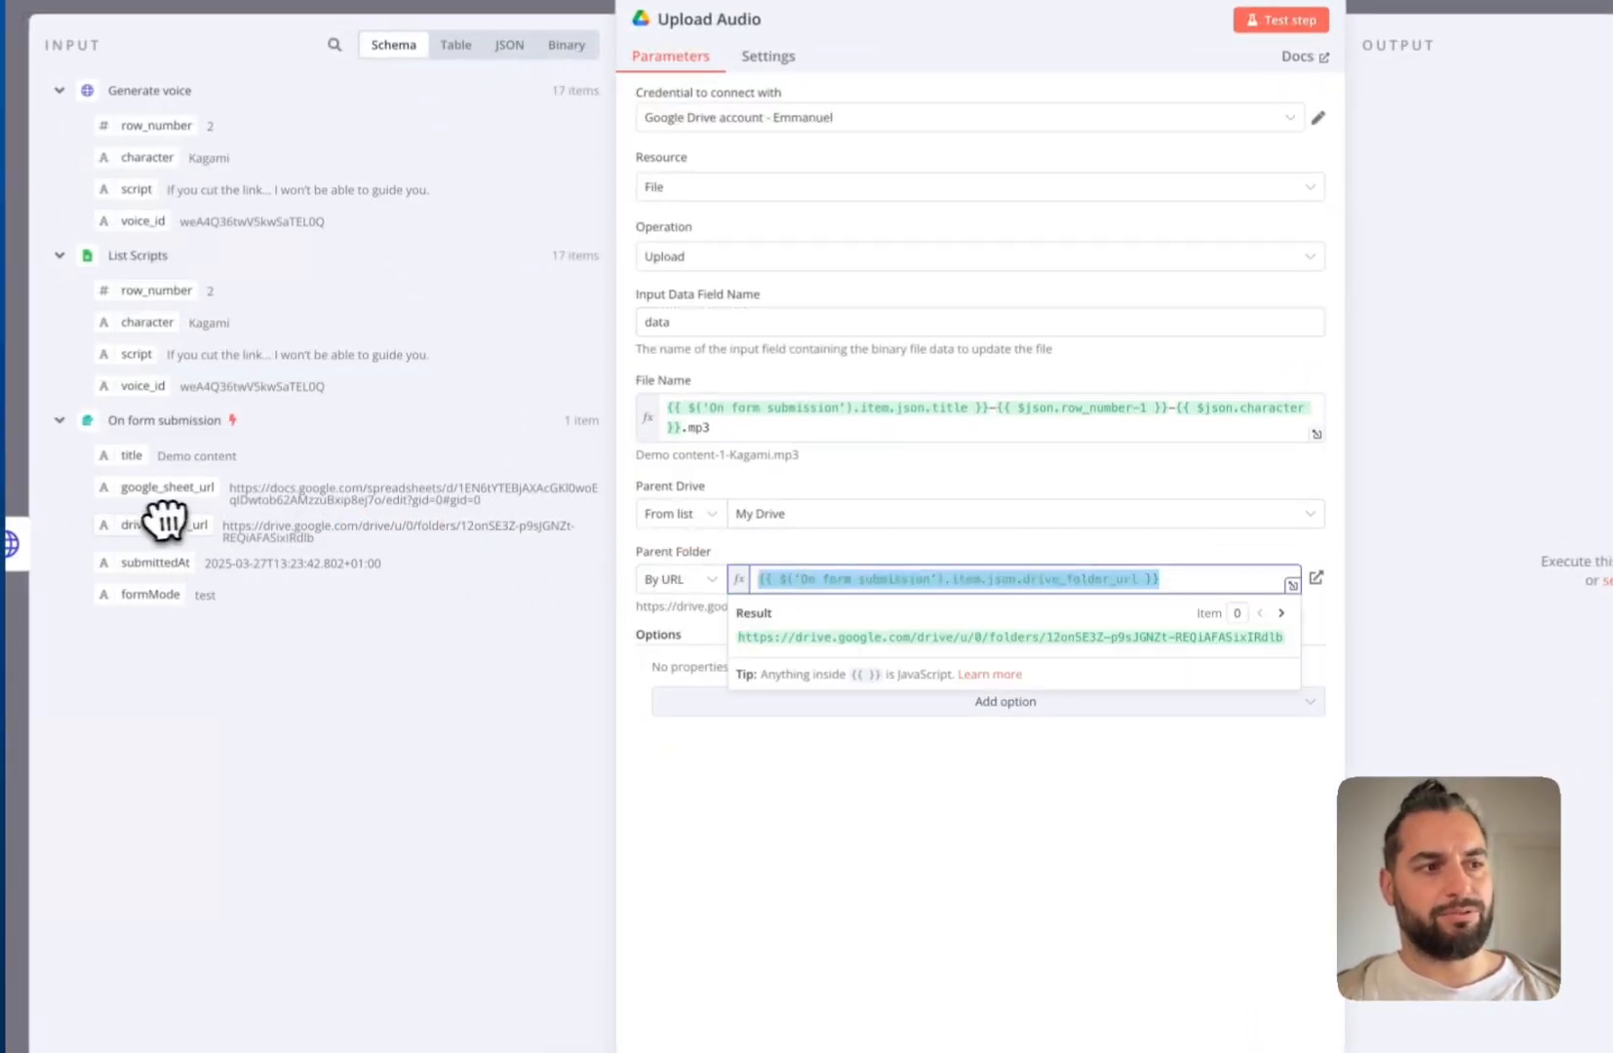
{"action": "left_click", "coordinate": [890, 810]}
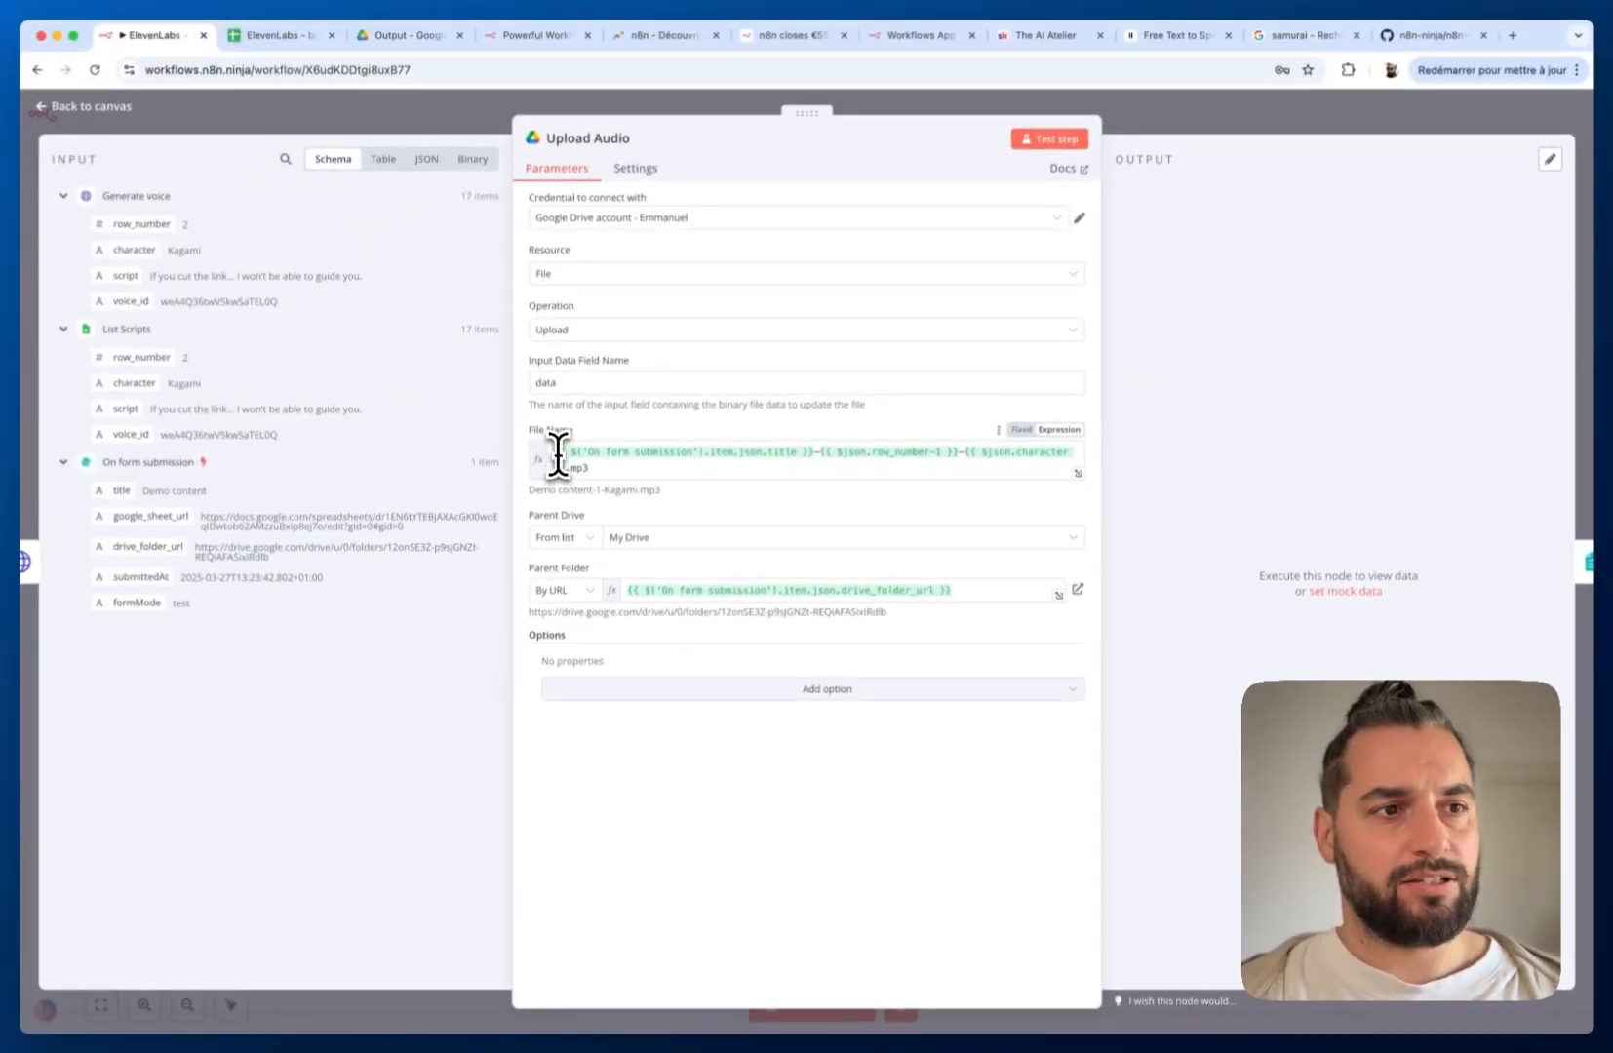
Inspect Upload Audio's File Name expression, then view the 17 Demo title mp3s in Drive's Output folder
{"action": "left_click_drag", "start_coordinate": [557, 456], "coordinate": [560, 464]}
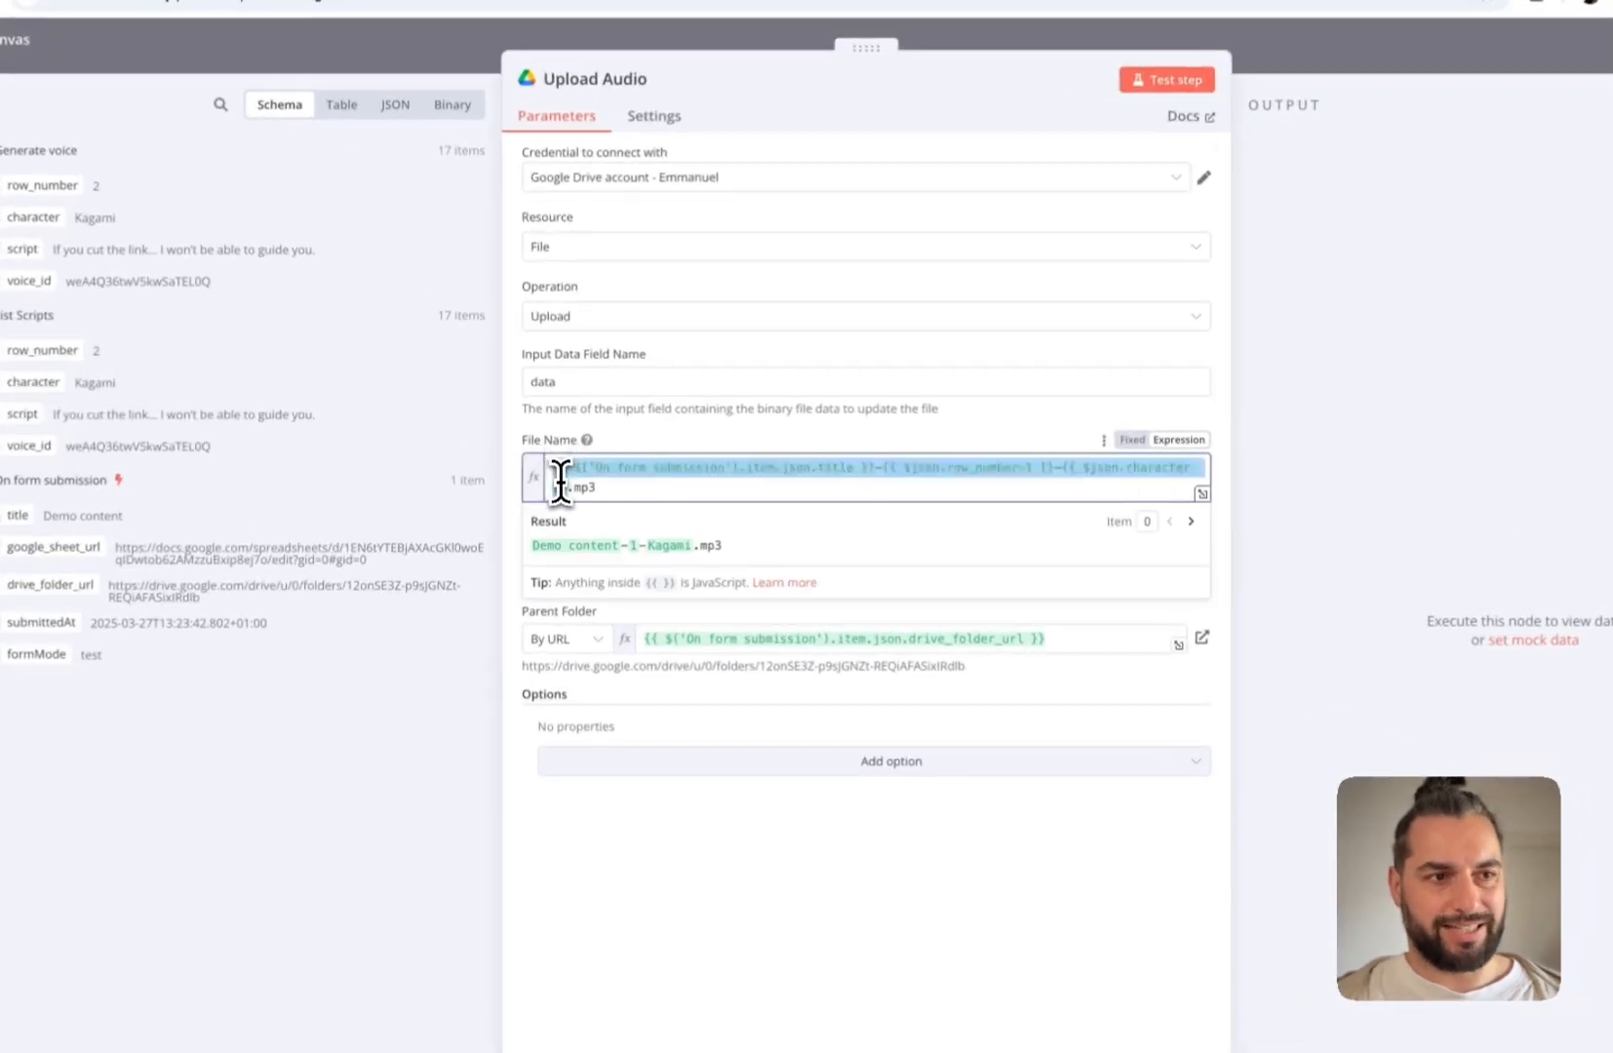
{"action": "left_click", "coordinate": [697, 485]}
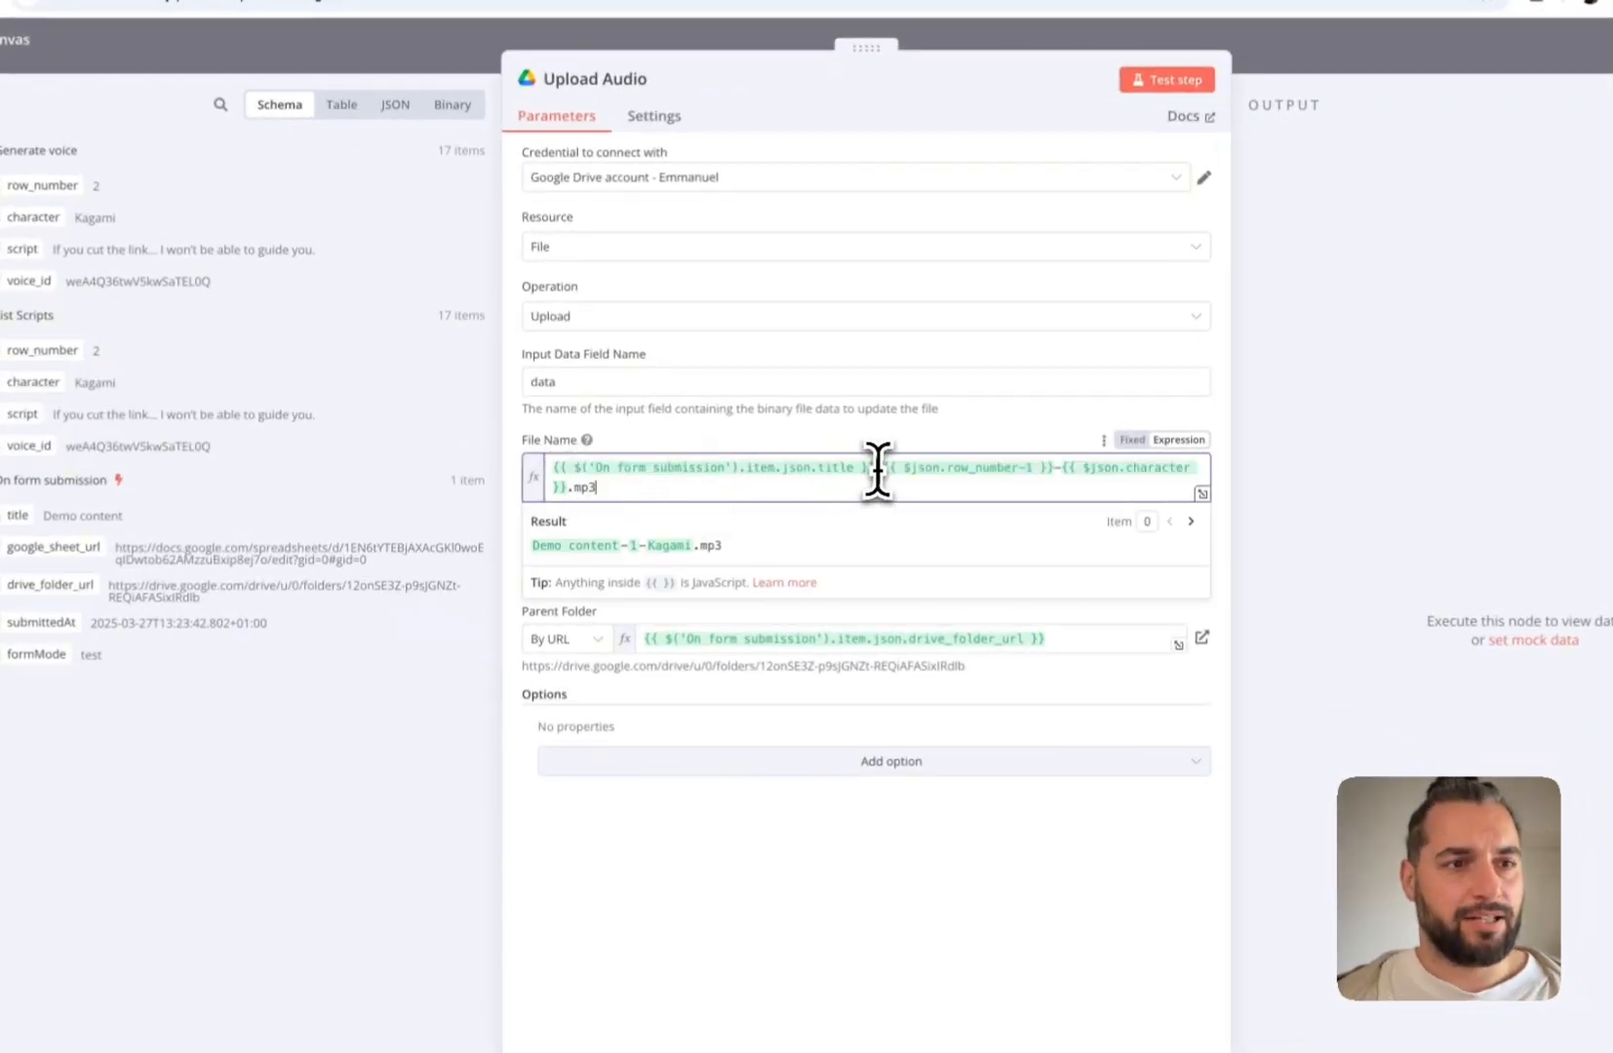
{"action": "left_click_drag", "start_coordinate": [869, 469], "coordinate": [547, 465]}
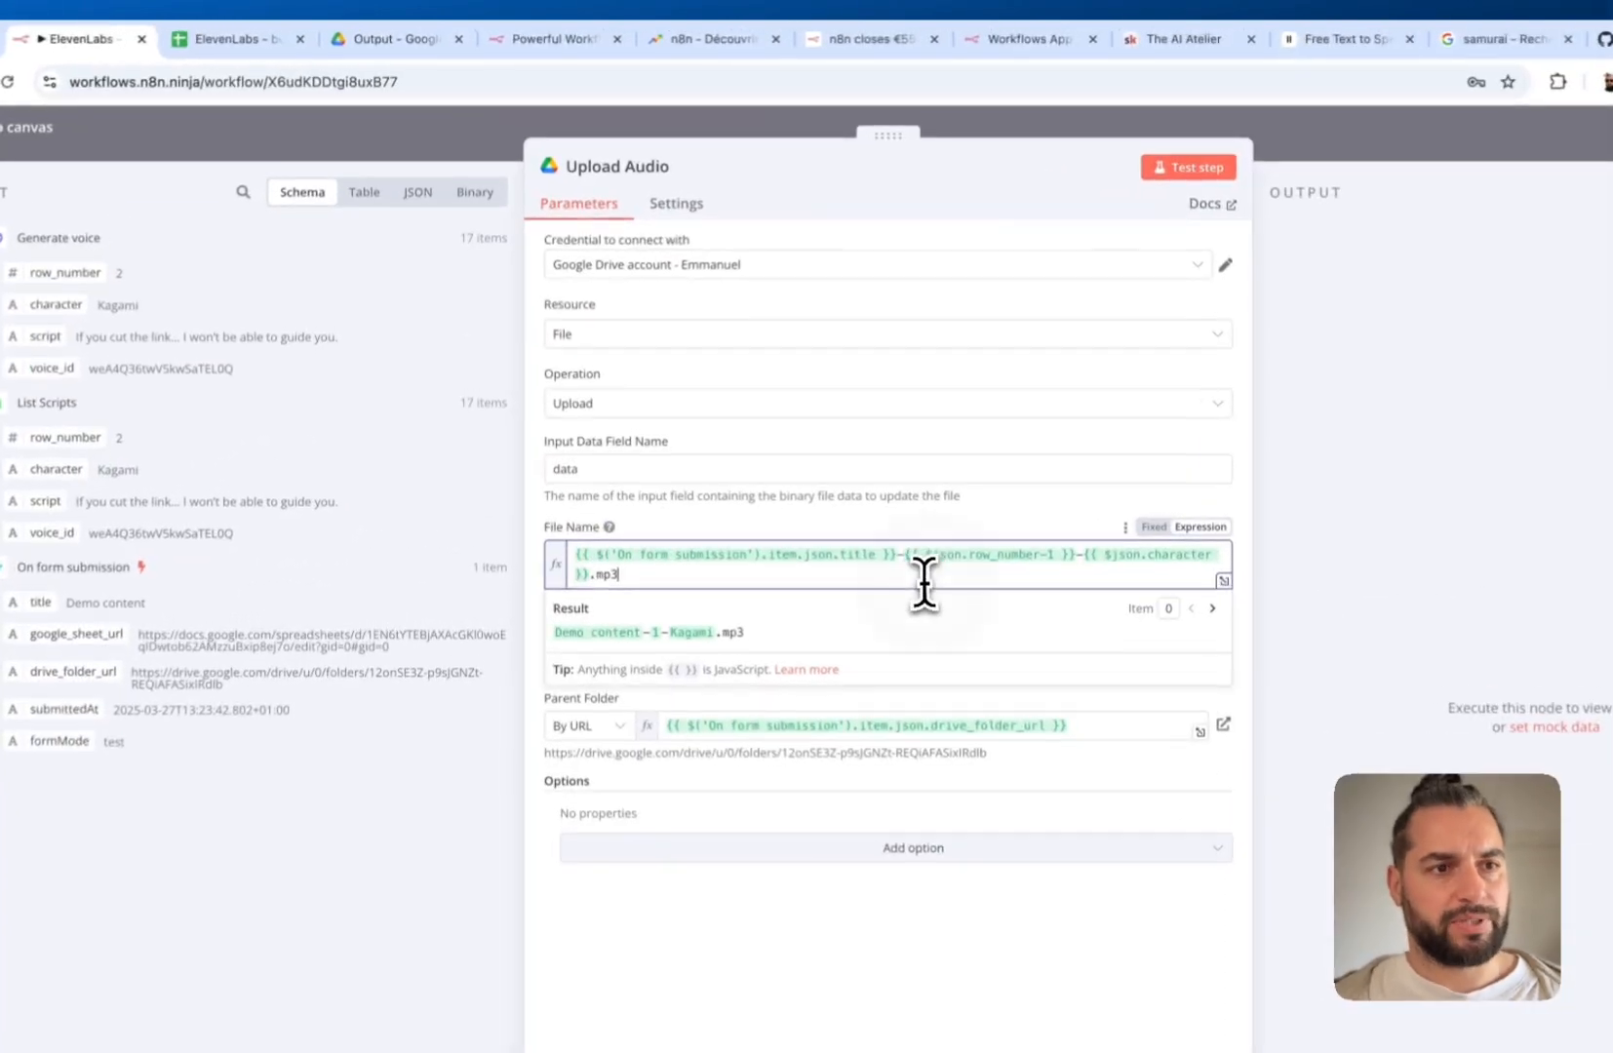
{"action": "left_click", "coordinate": [816, 459]}
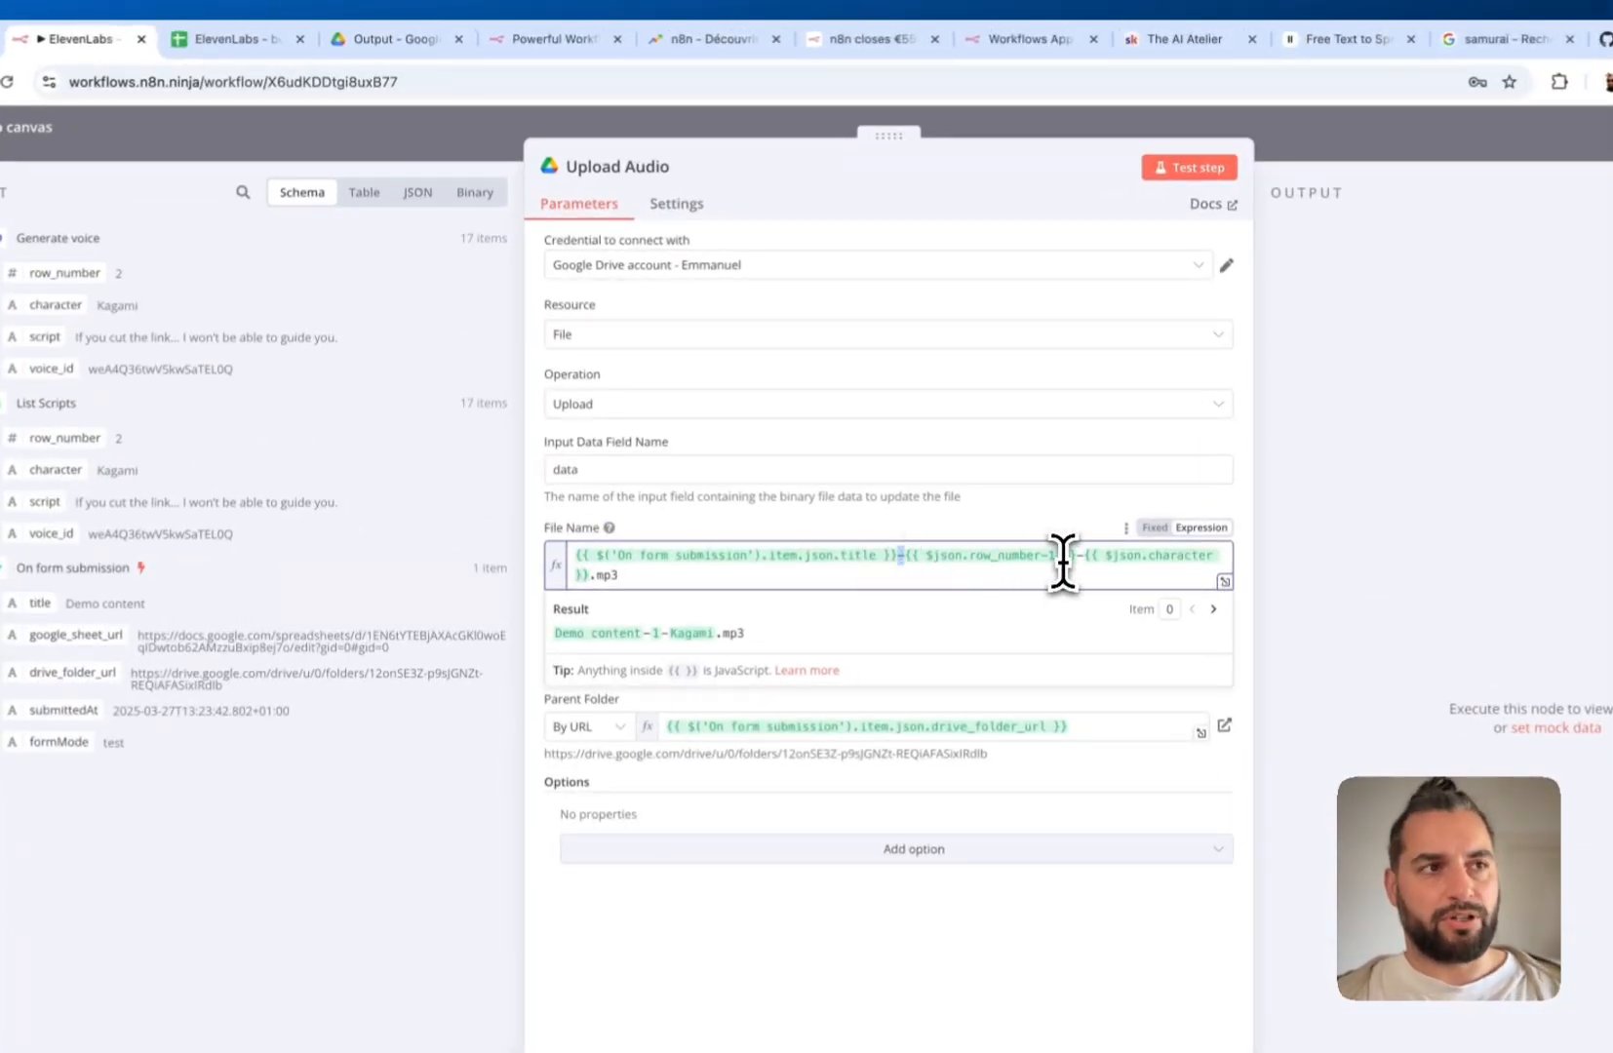
{"action": "left_click", "coordinate": [393, 39]}
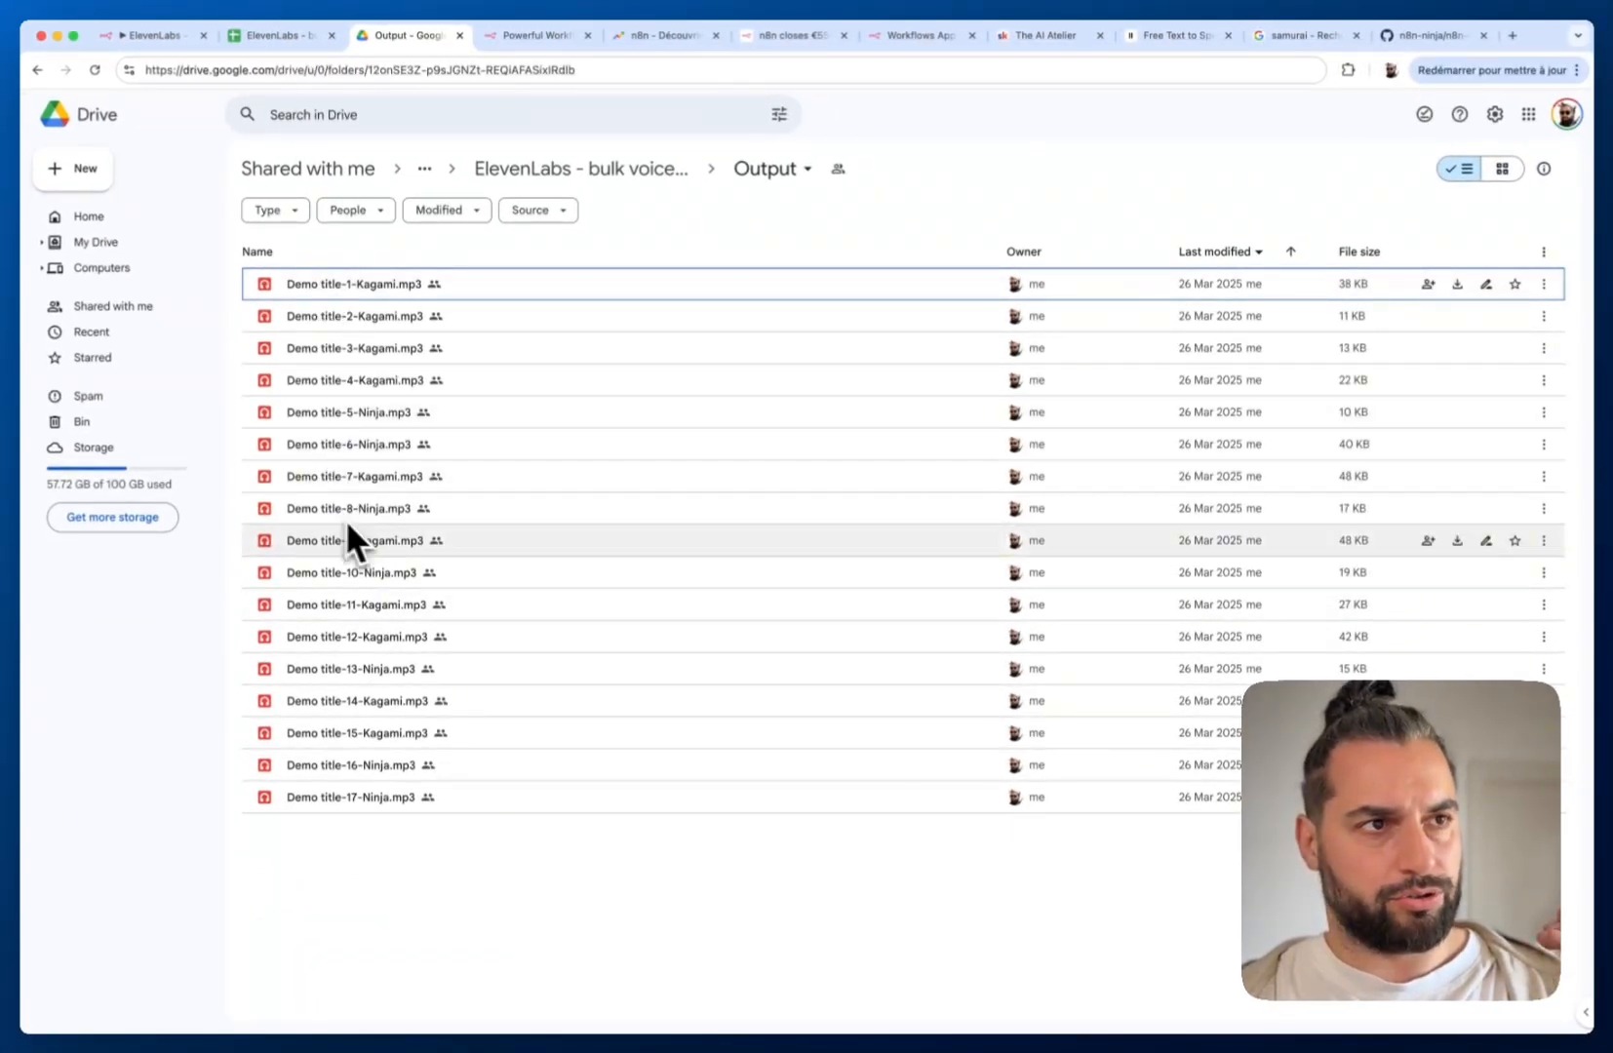
{"action": "left_click", "coordinate": [277, 35]}
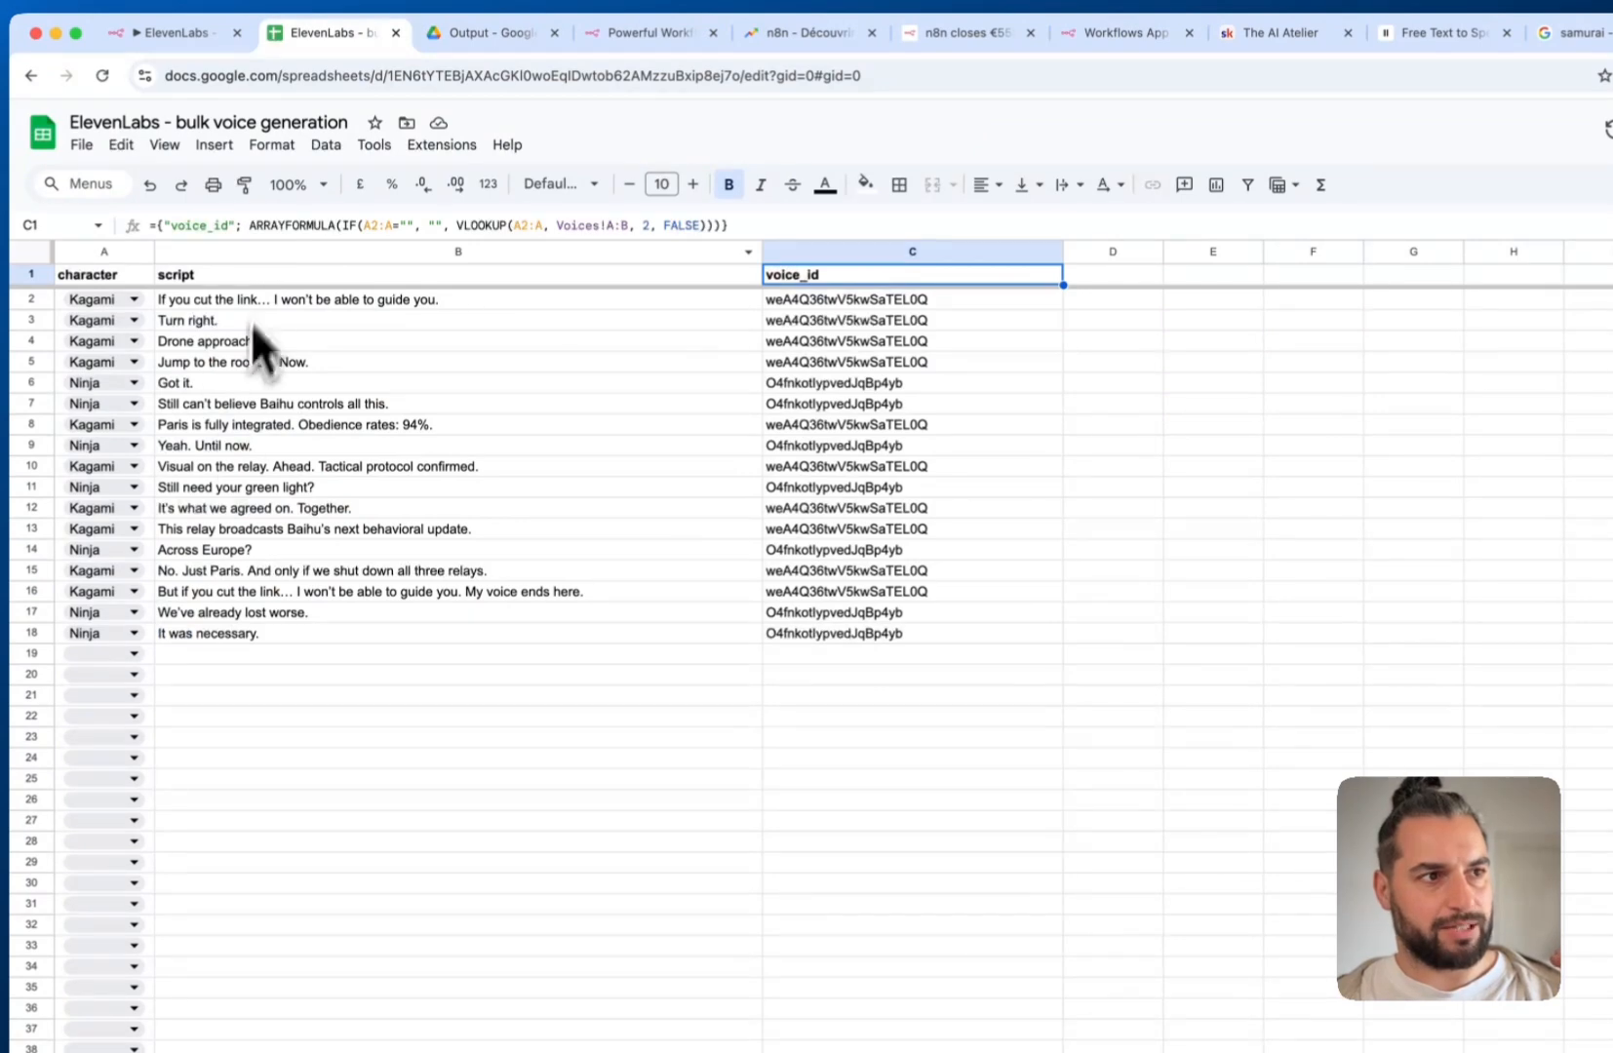
{"action": "left_click", "coordinate": [441, 33]}
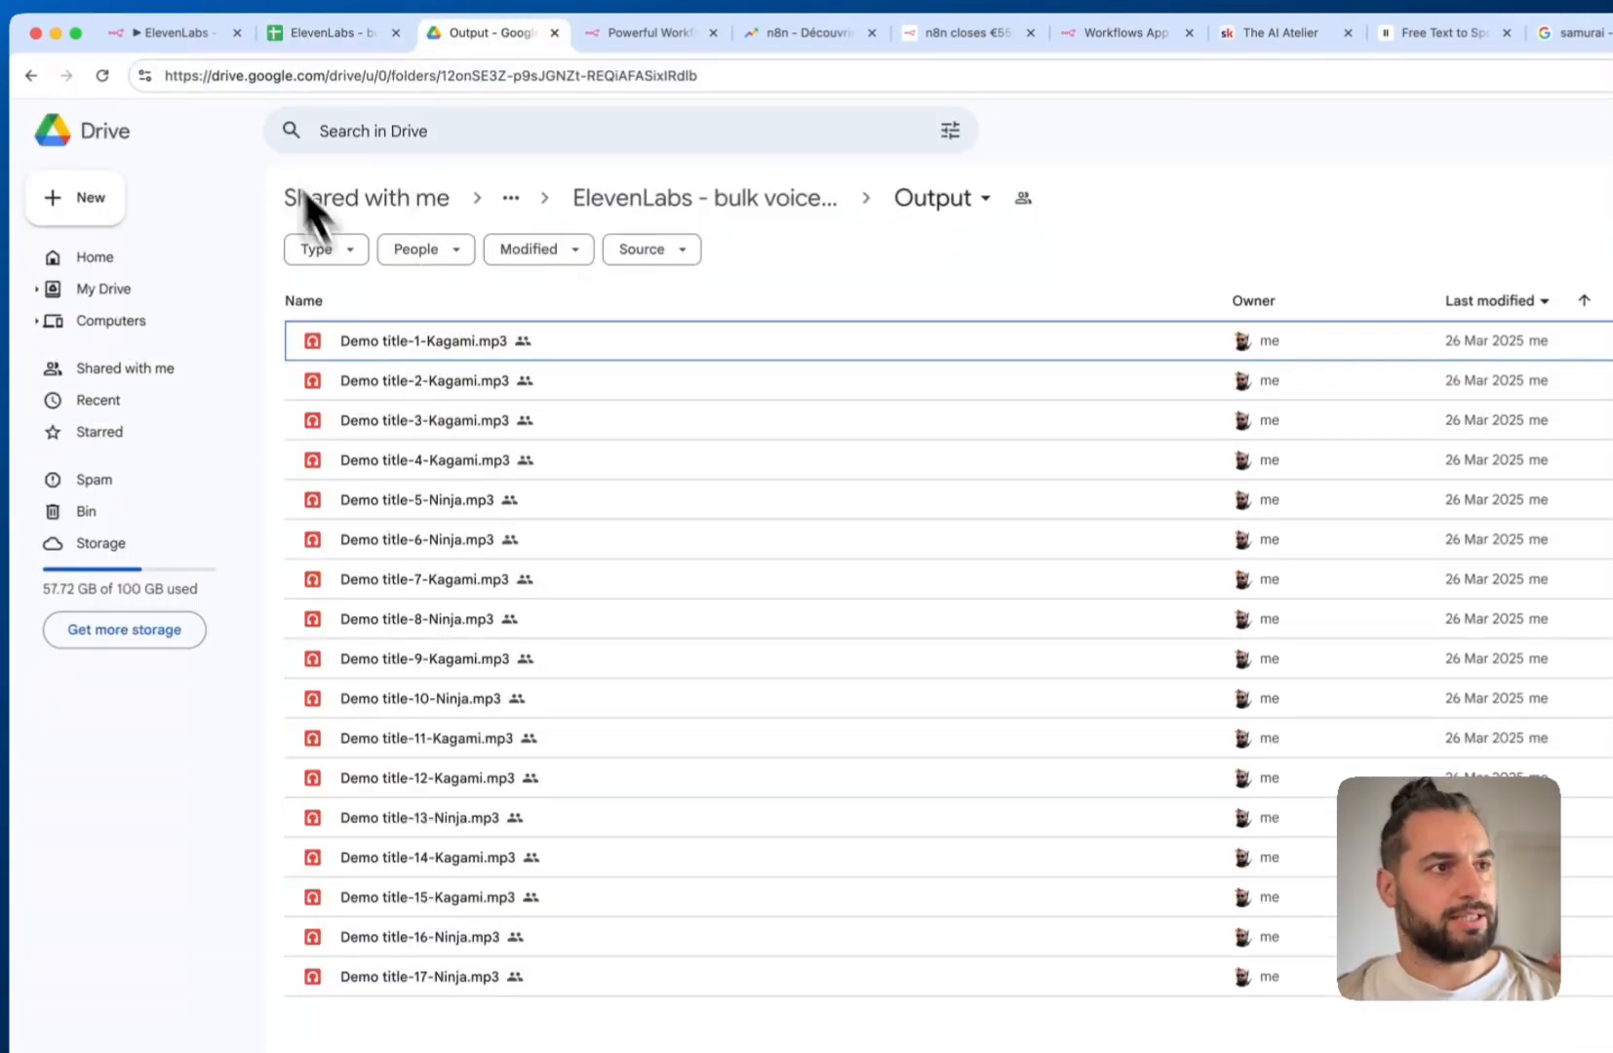
{"action": "left_click", "coordinate": [179, 33]}
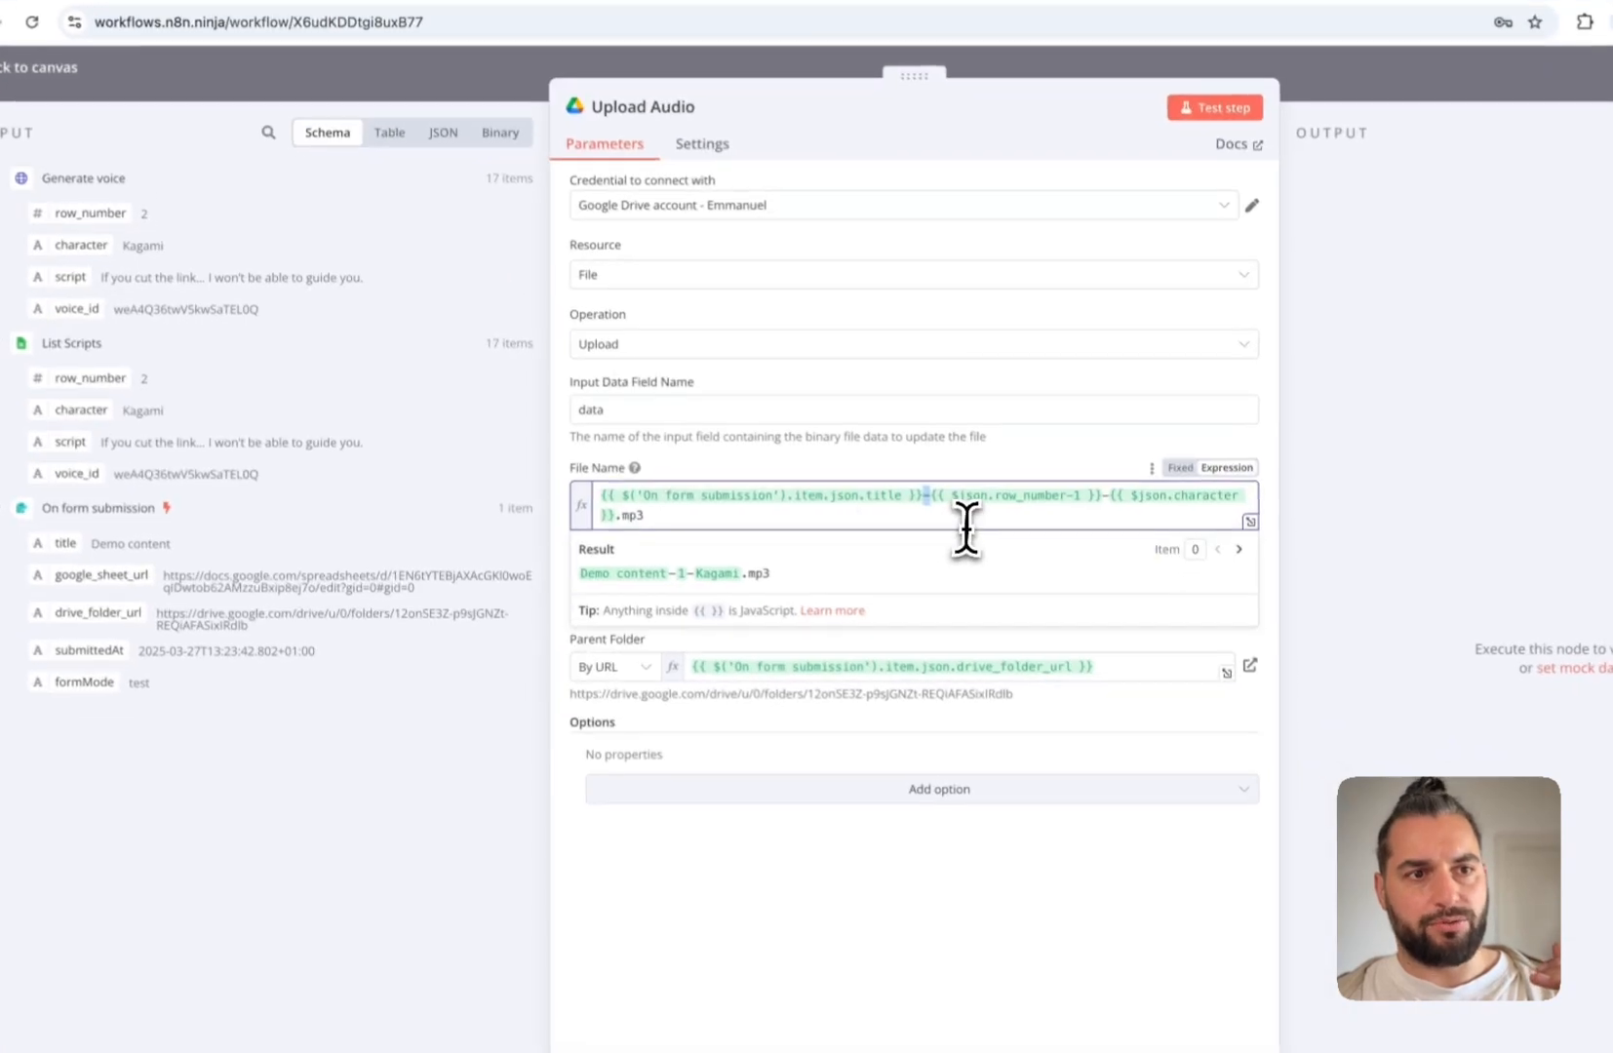
{"action": "double_click", "coordinate": [1086, 552]}
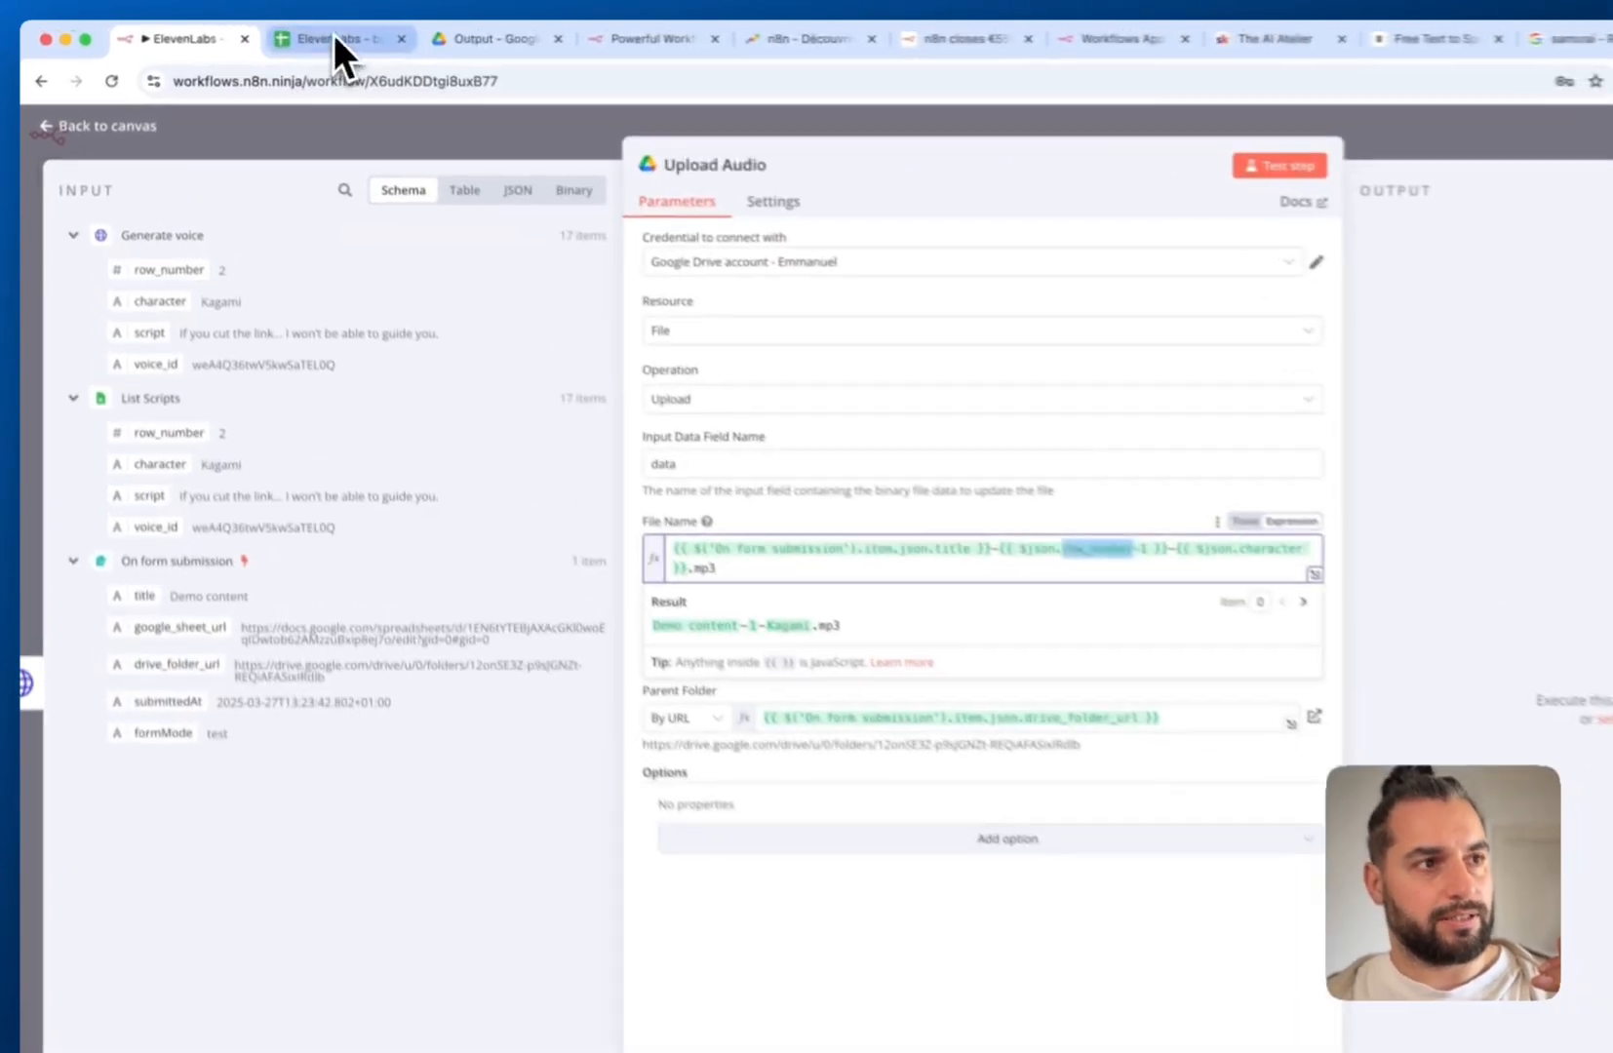
{"action": "left_click", "coordinate": [283, 35]}
{"action": "left_click", "coordinate": [42, 305]}
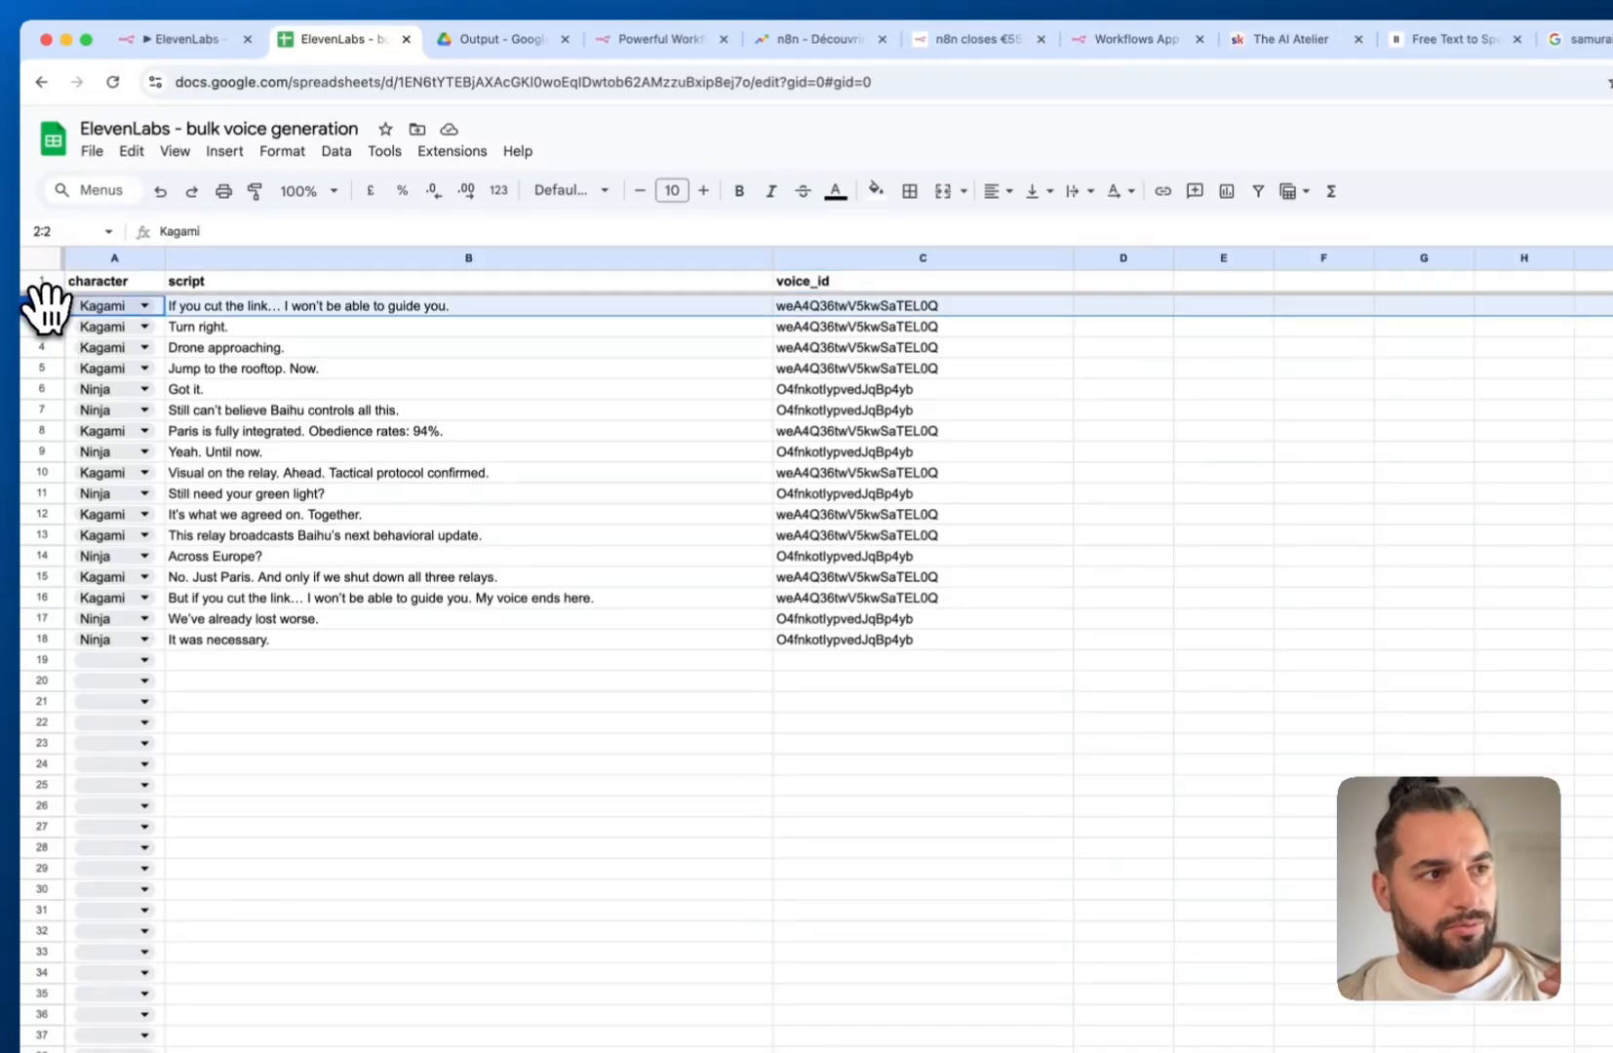
{"action": "left_click", "coordinate": [172, 37]}
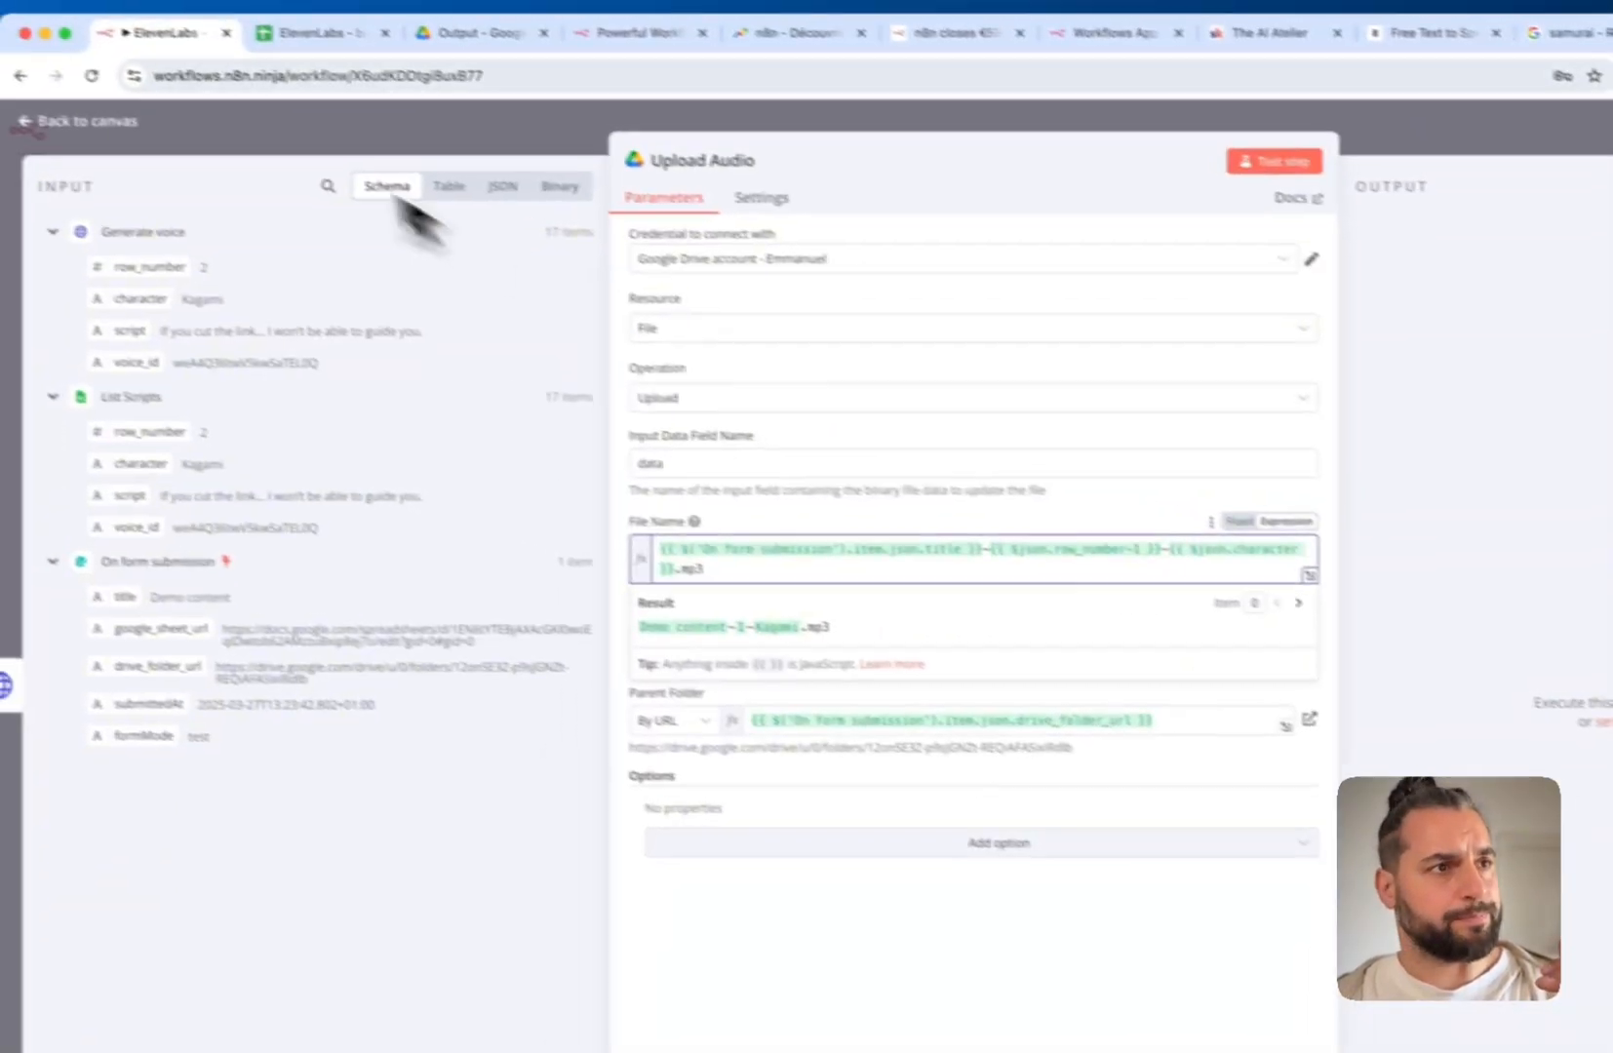
{"action": "left_click", "coordinate": [284, 53]}
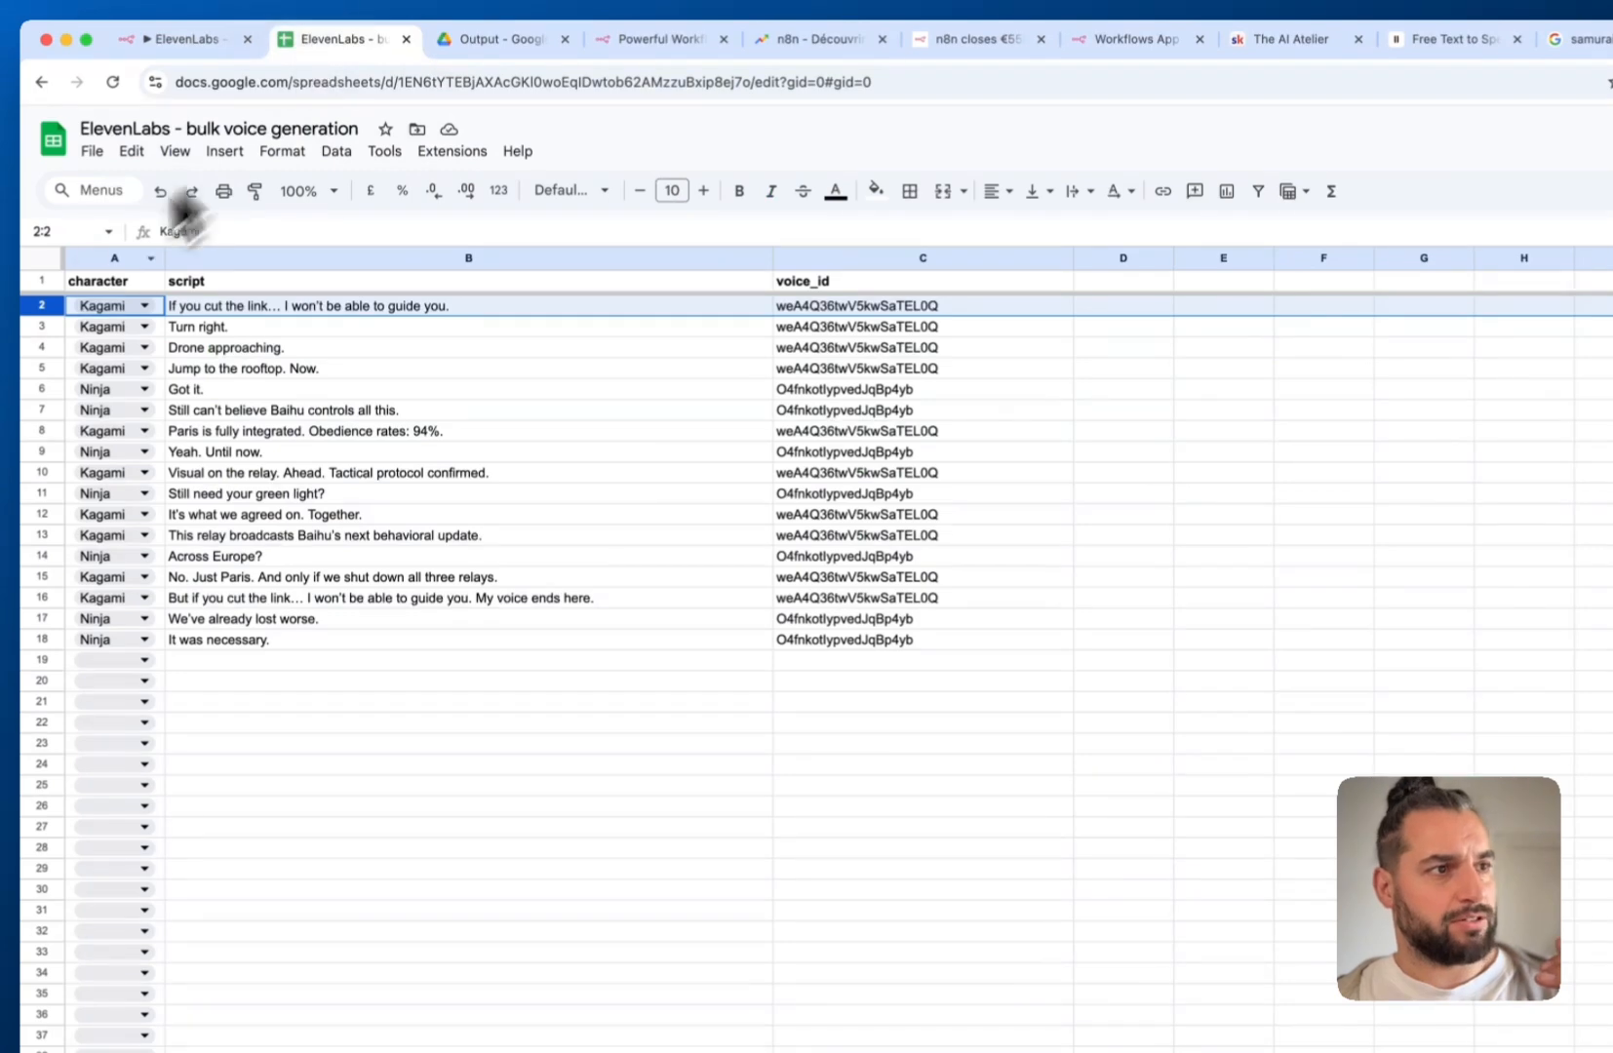
{"action": "left_click", "coordinate": [40, 282]}
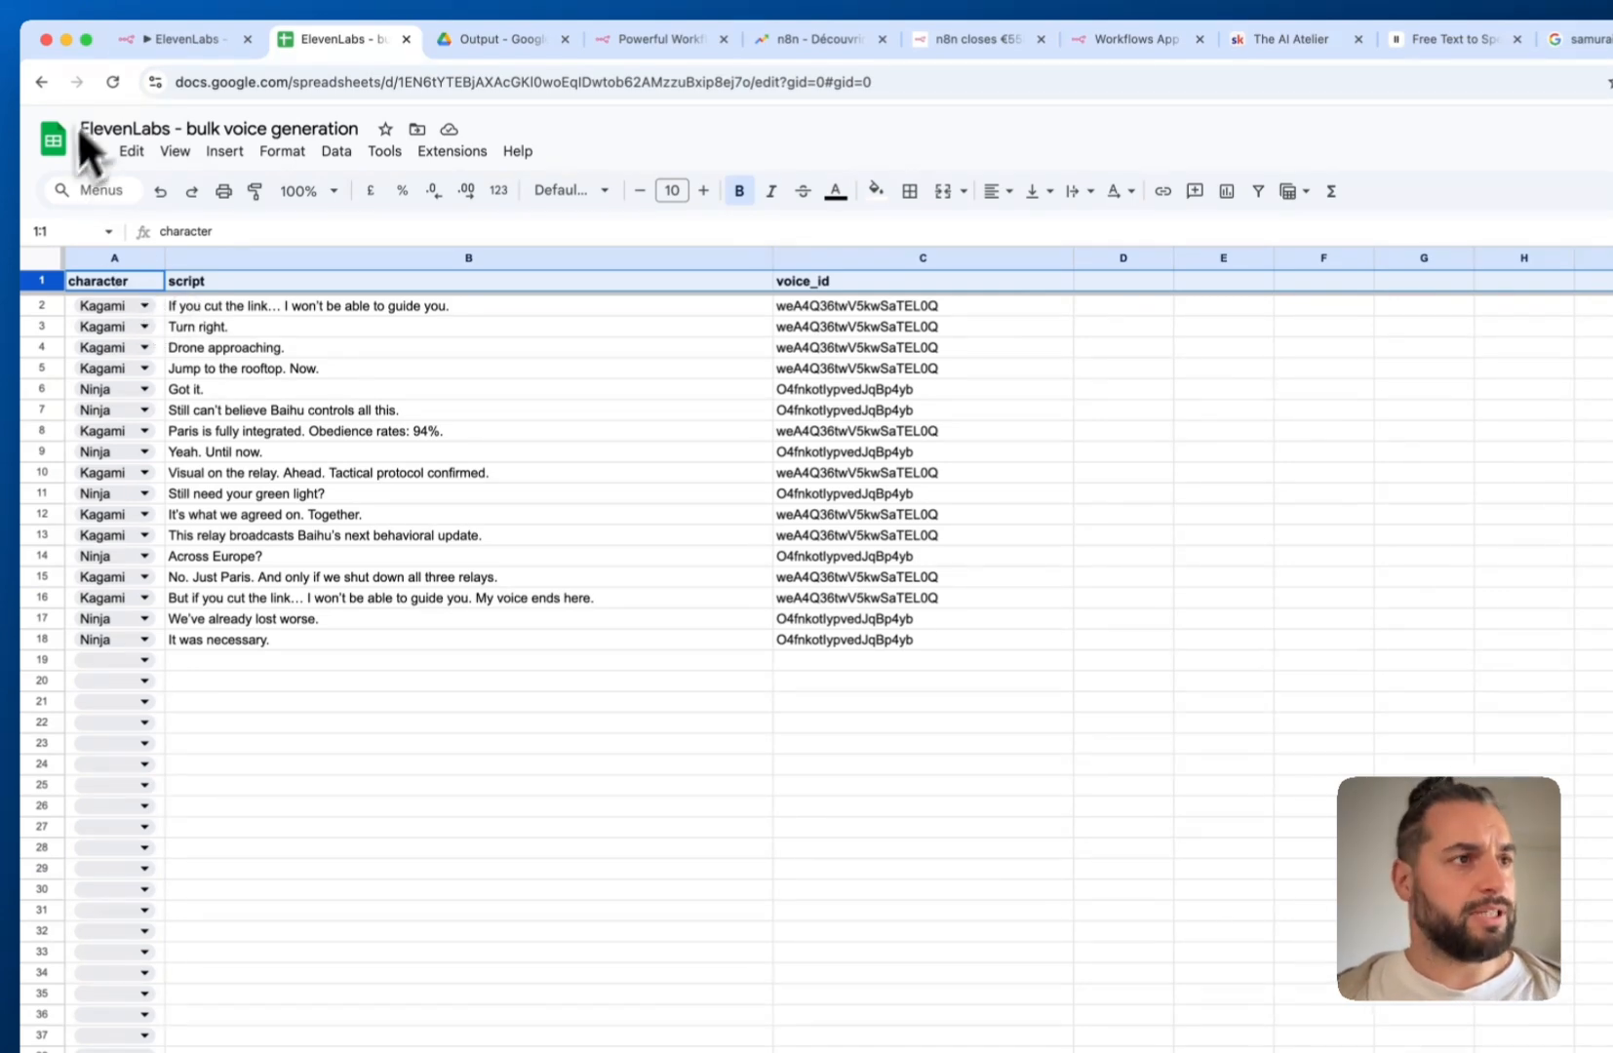
{"action": "left_click", "coordinate": [156, 41]}
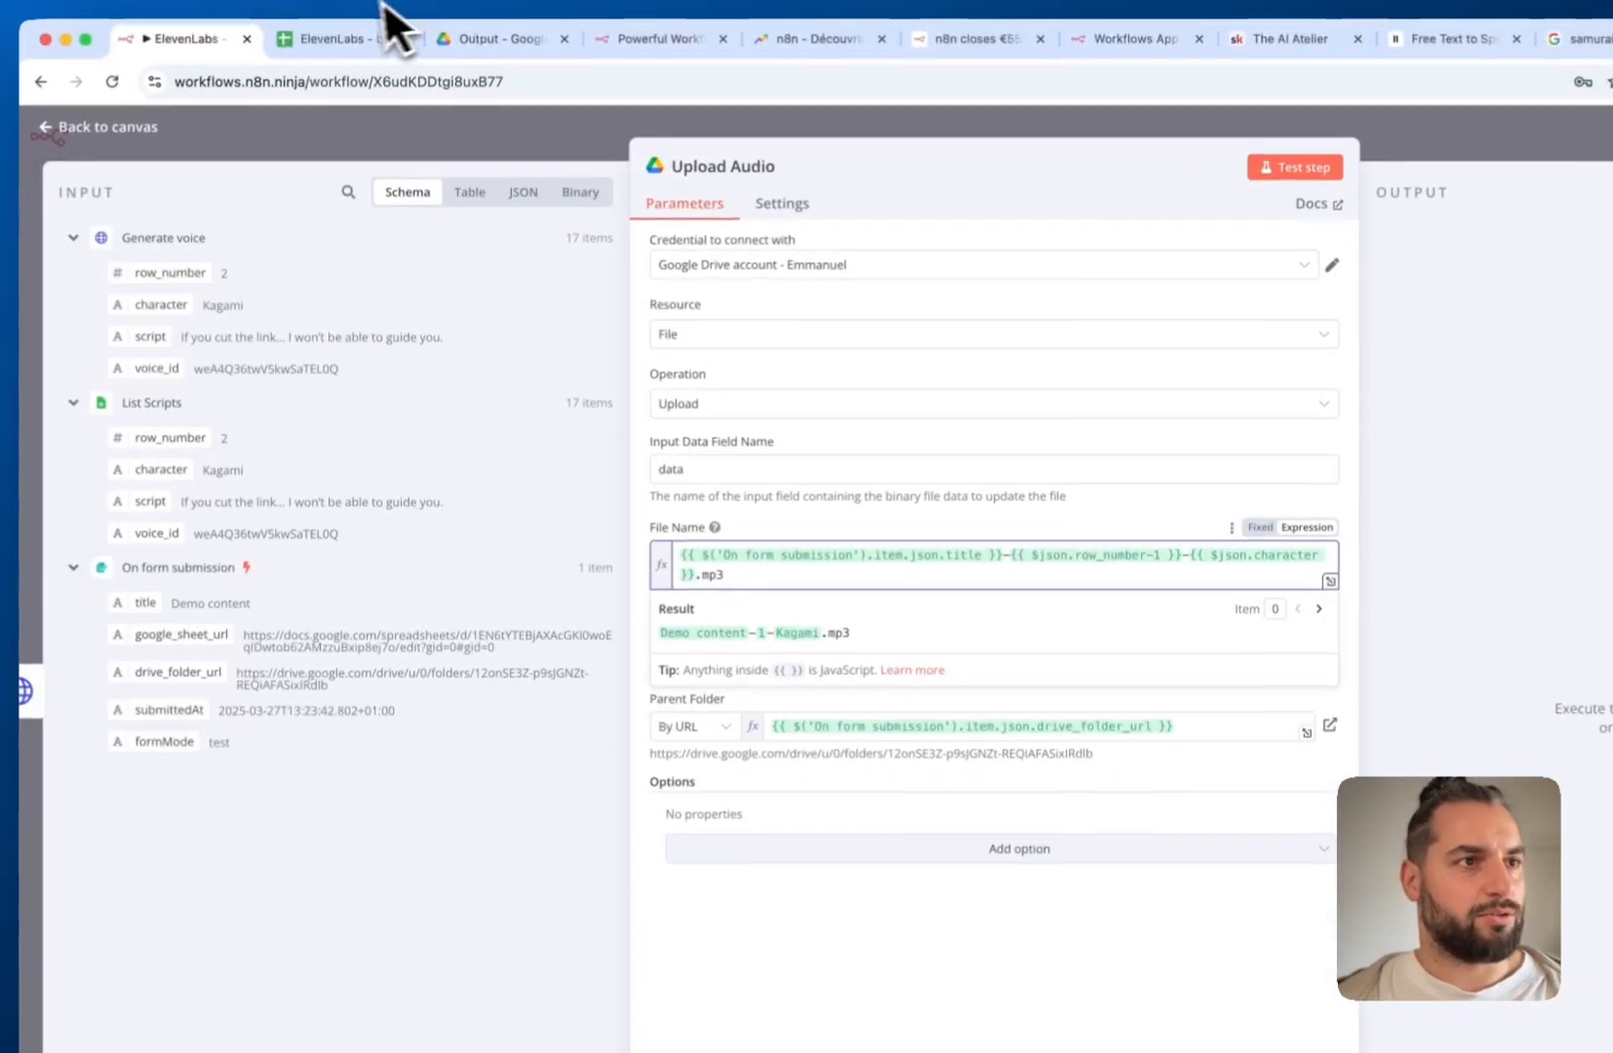
{"action": "left_click", "coordinate": [453, 29]}
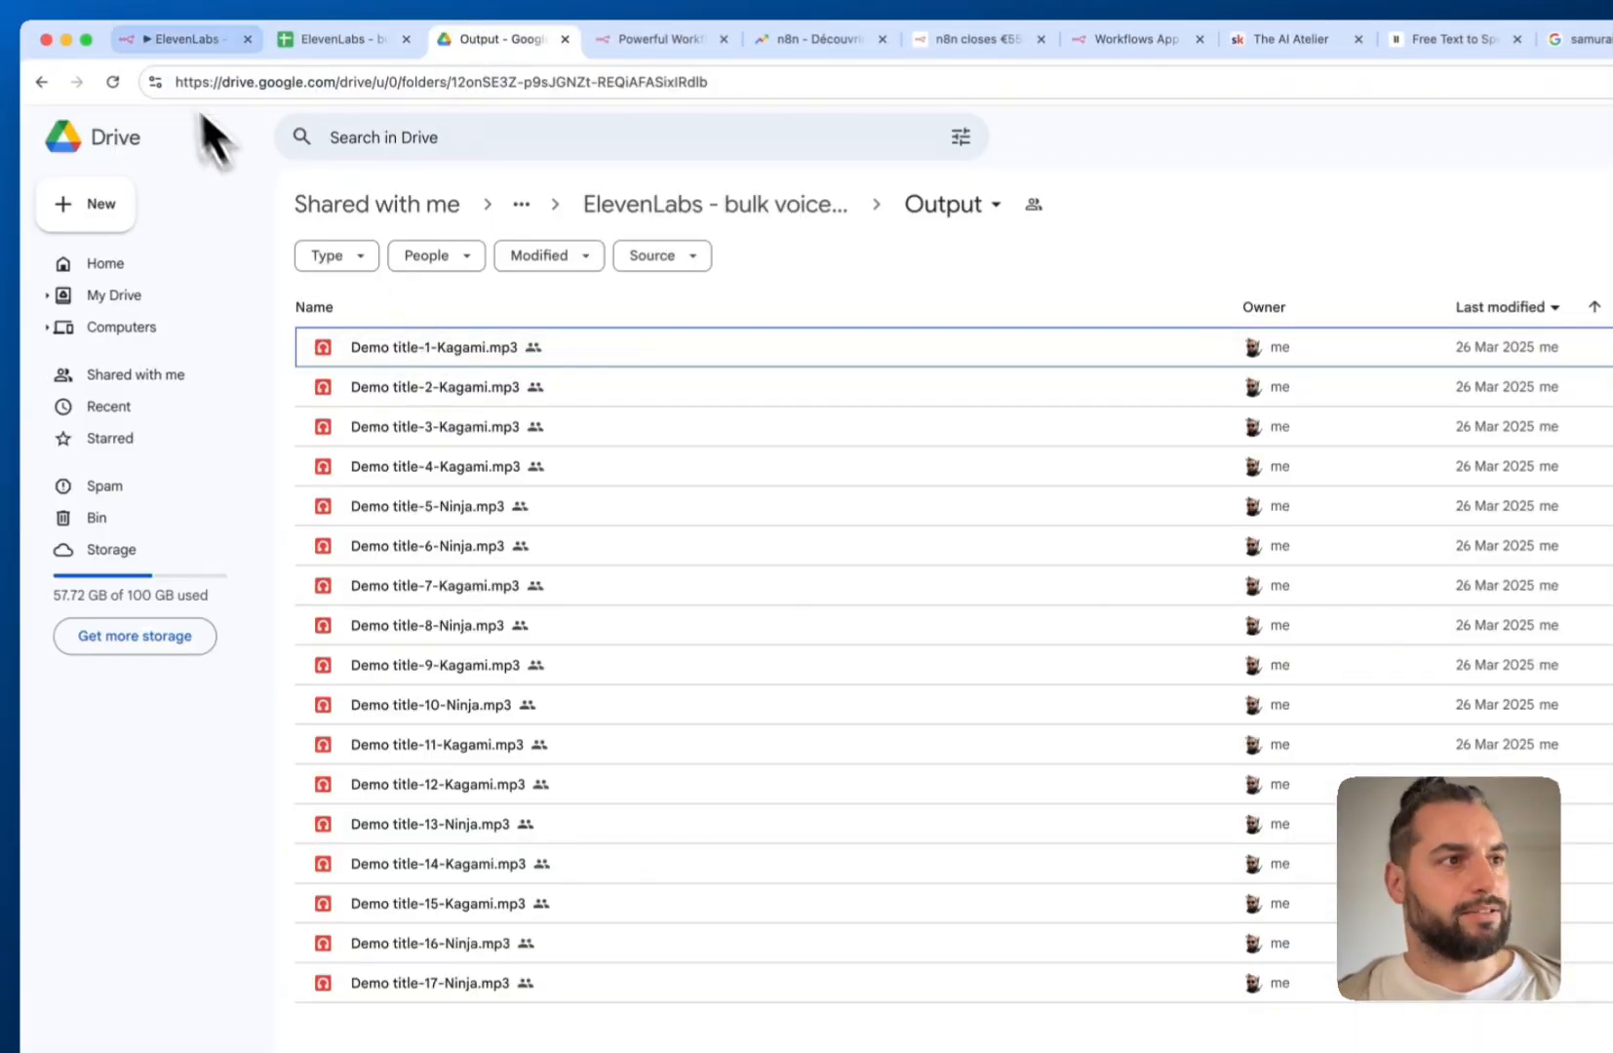
{"action": "left_click", "coordinate": [156, 39]}
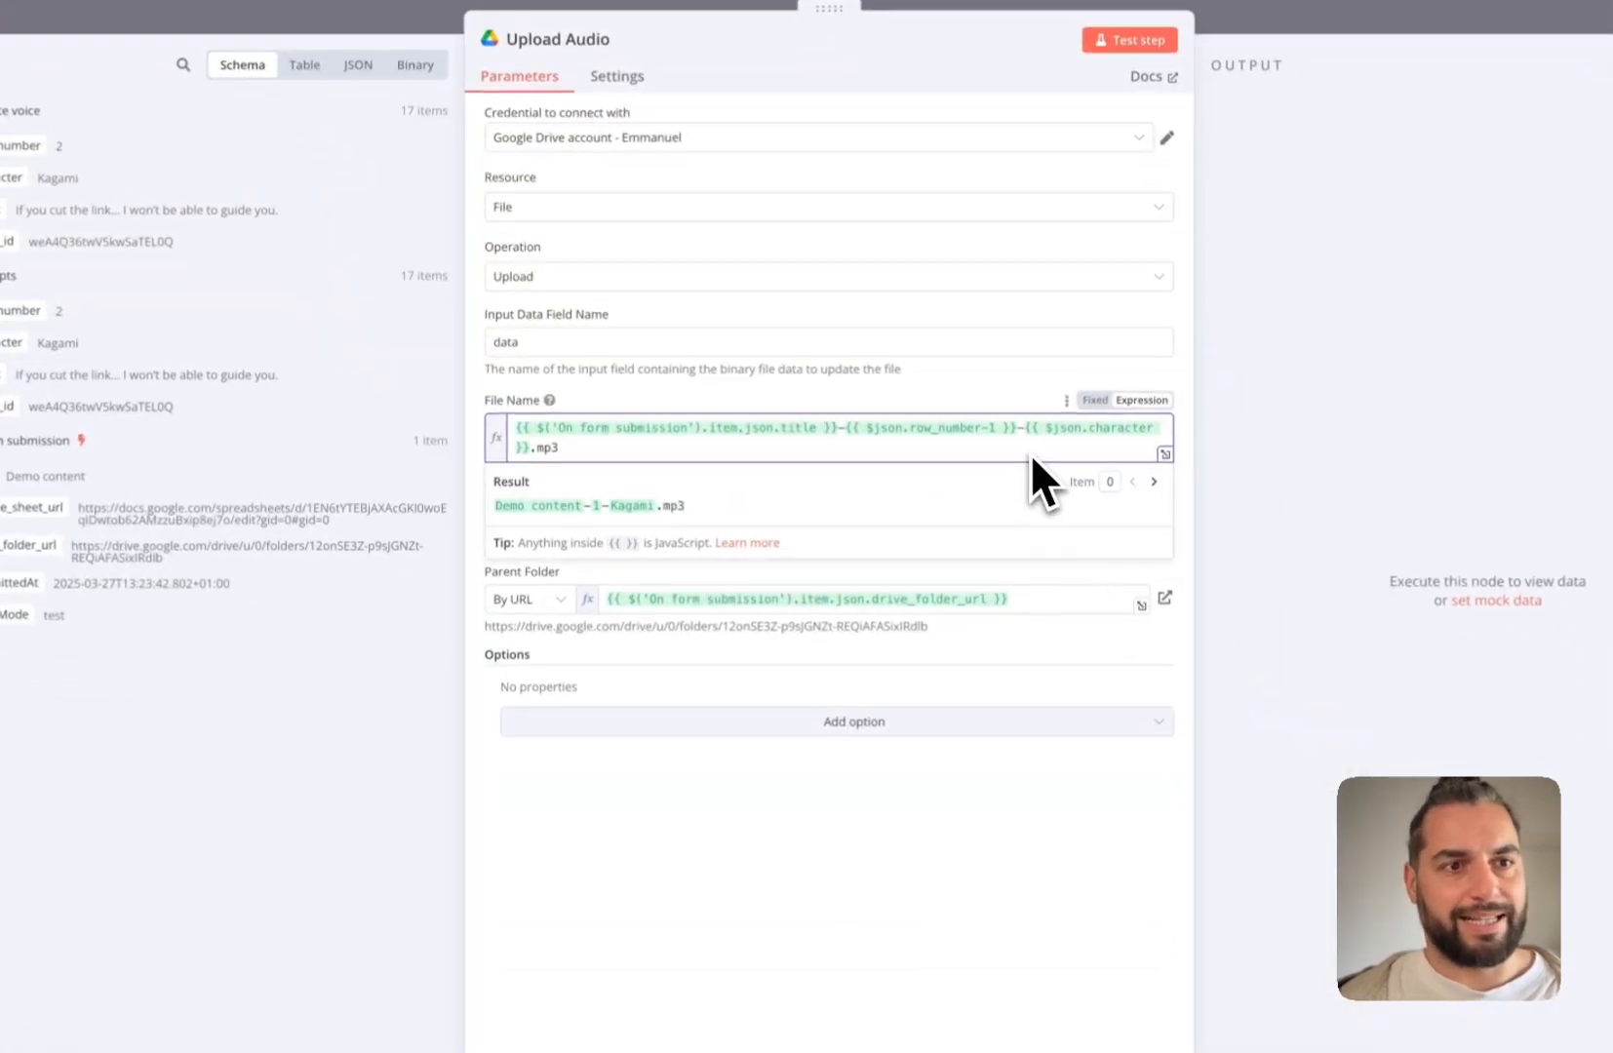
{"action": "left_click_drag", "start_coordinate": [1030, 433], "coordinate": [546, 449]}
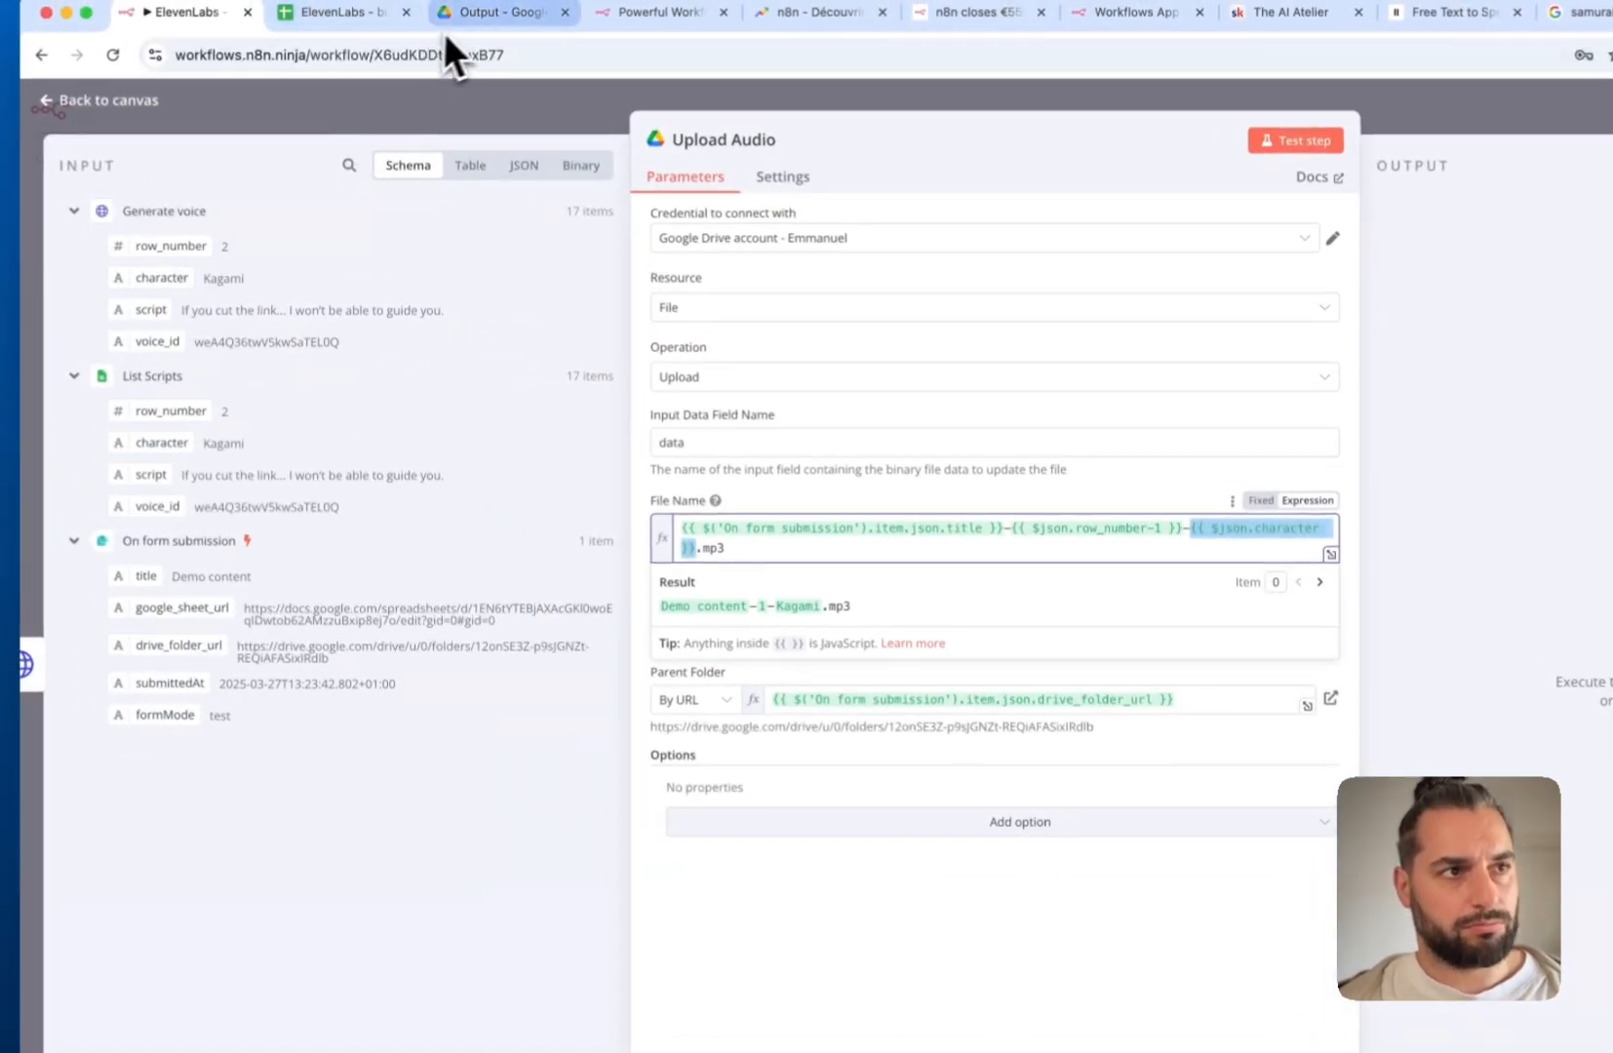
{"action": "left_click", "coordinate": [453, 14]}
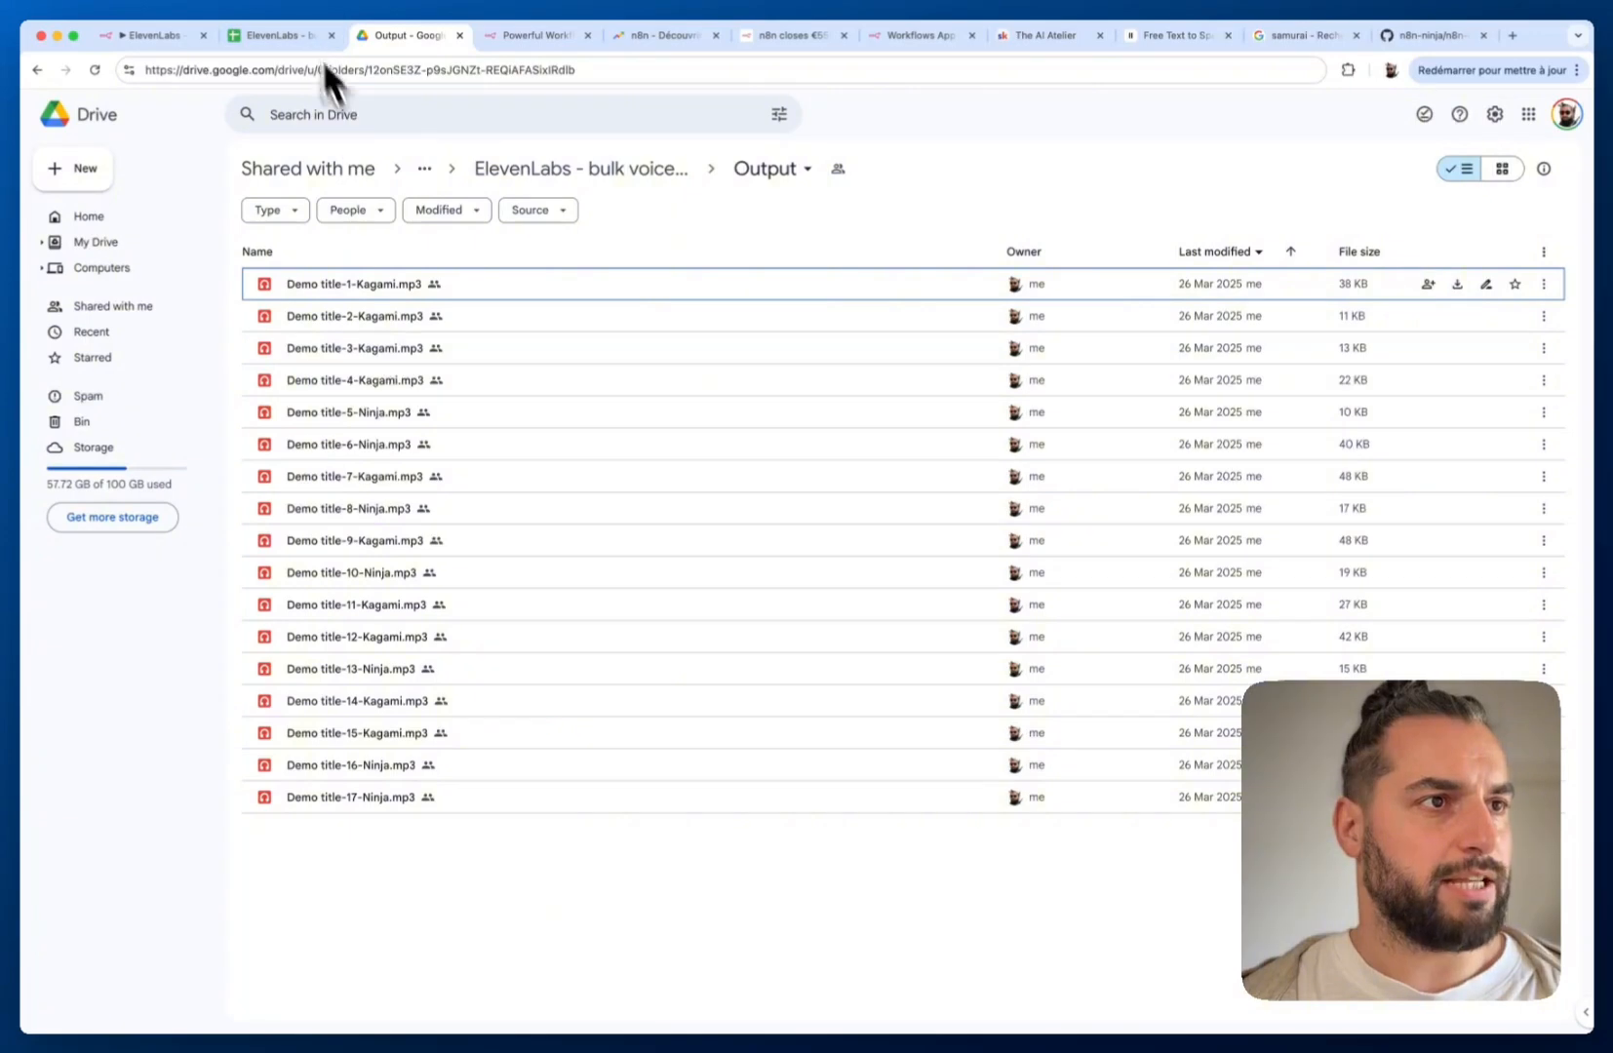
{"action": "left_click", "coordinate": [293, 36]}
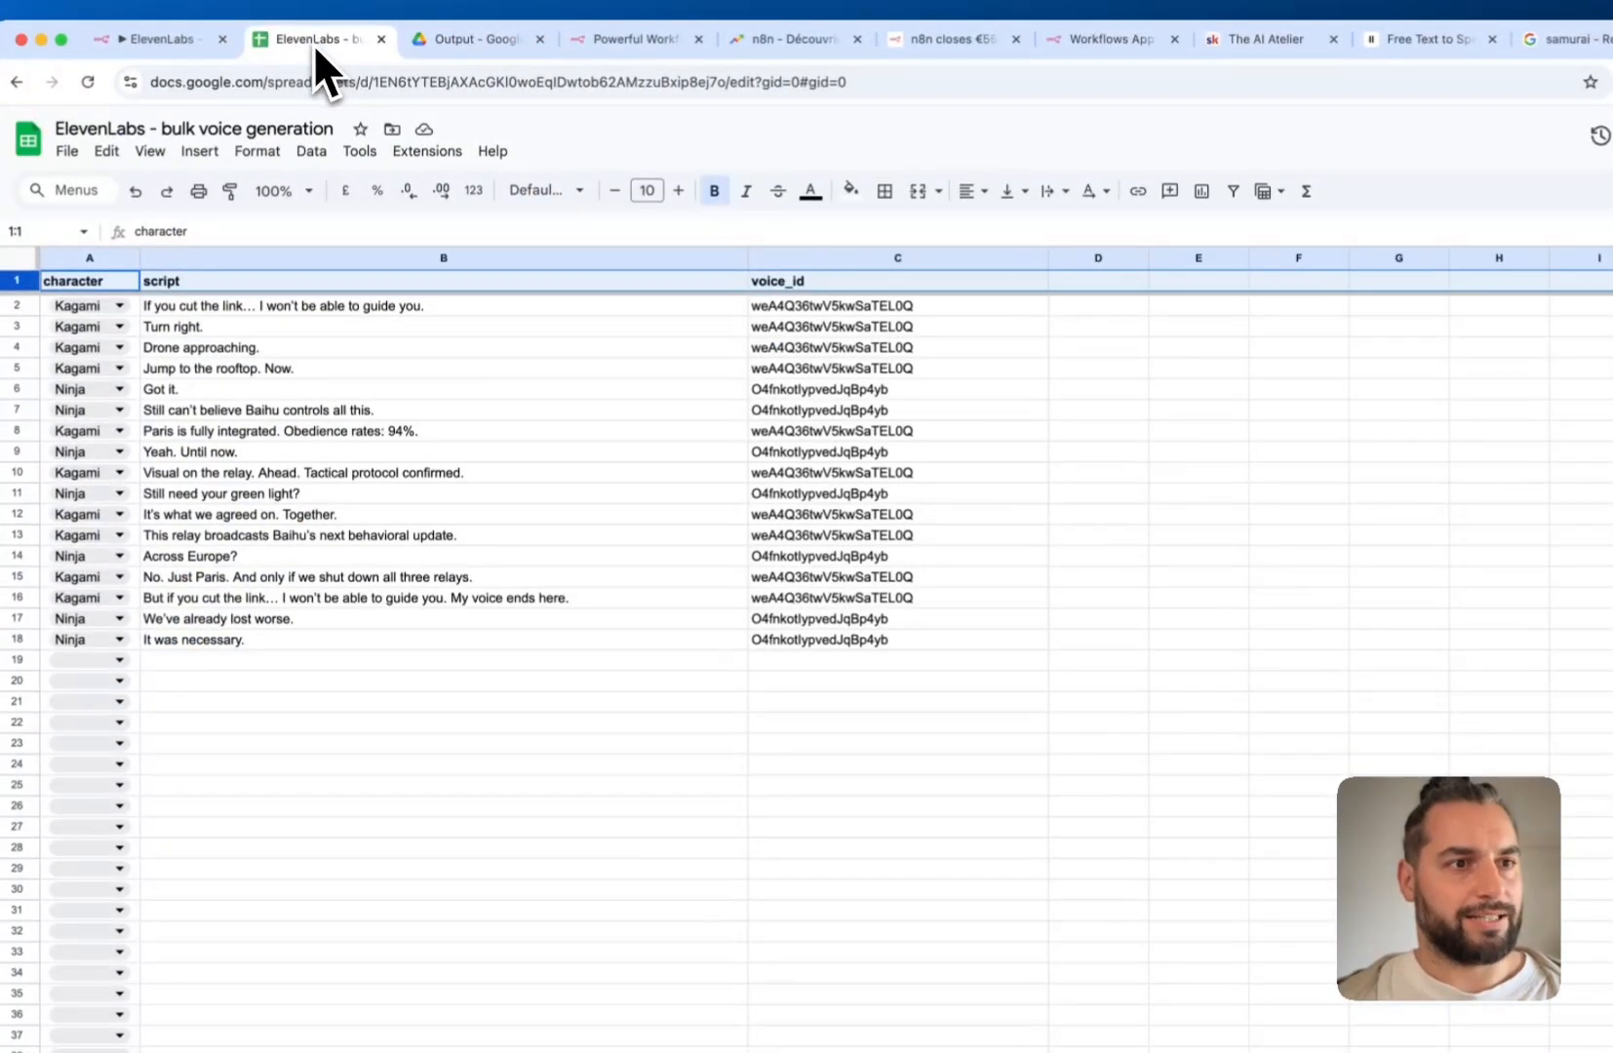
Check that Upload Audio names files title-row-character with a .mp3 extension, then close the node
{"action": "left_click", "coordinate": [171, 39]}
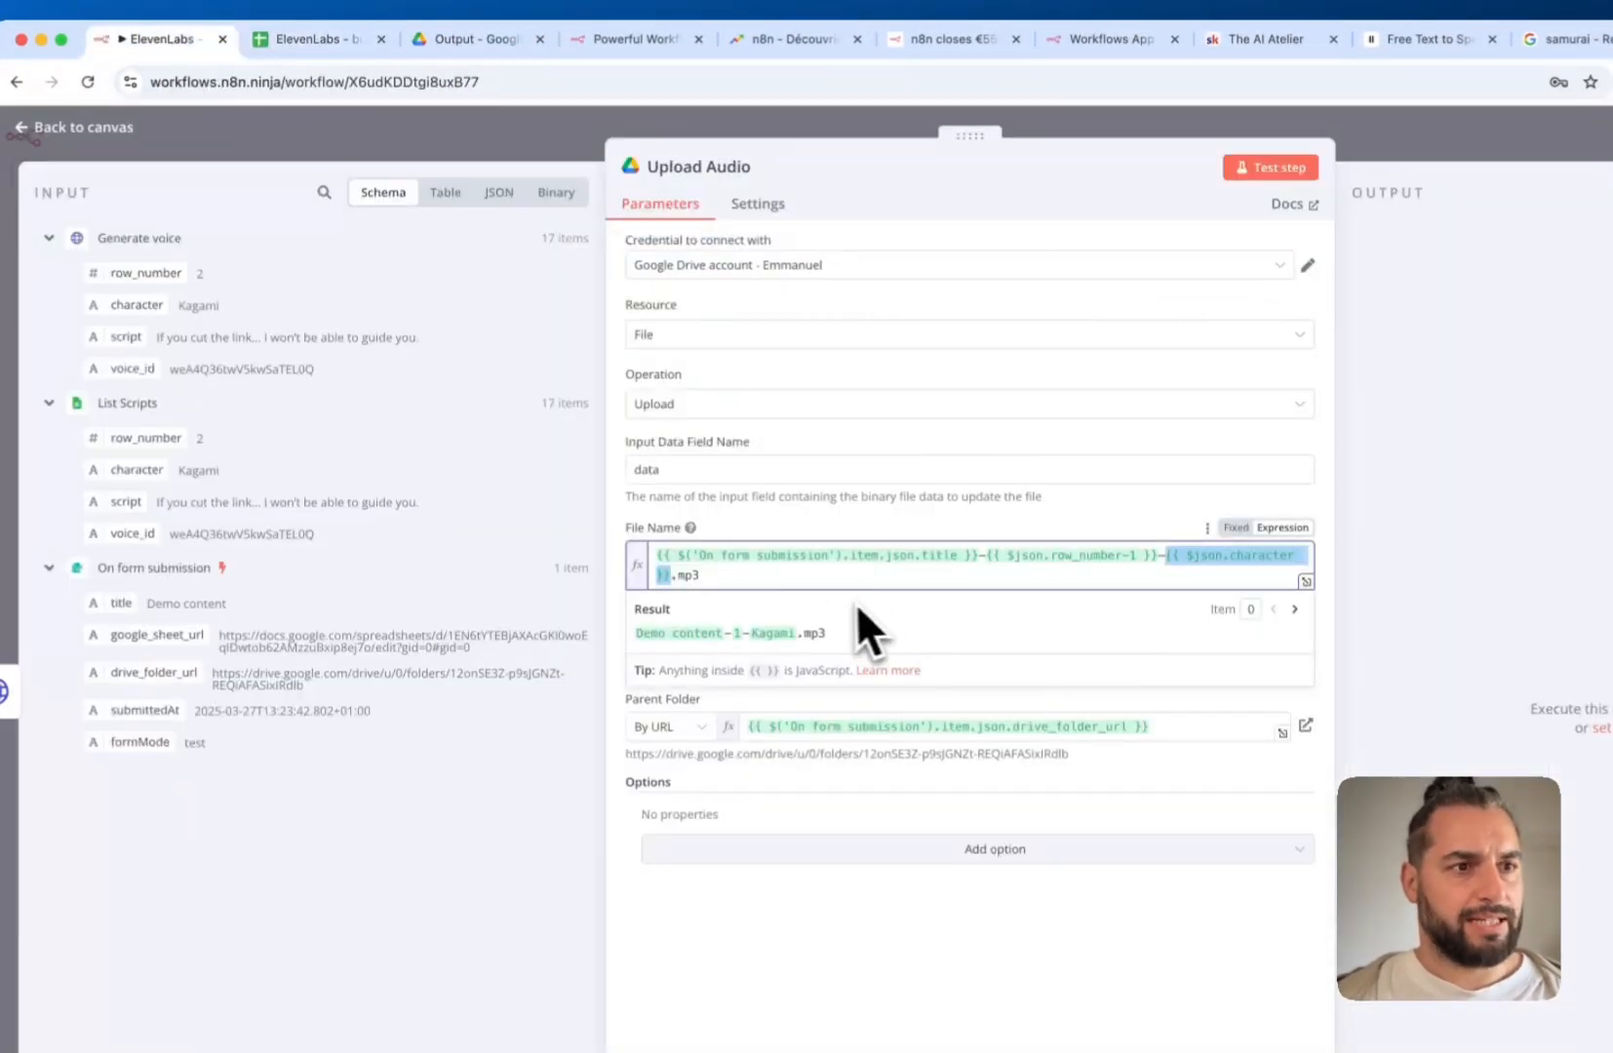
{"action": "left_click_drag", "start_coordinate": [673, 575], "coordinate": [726, 583]}
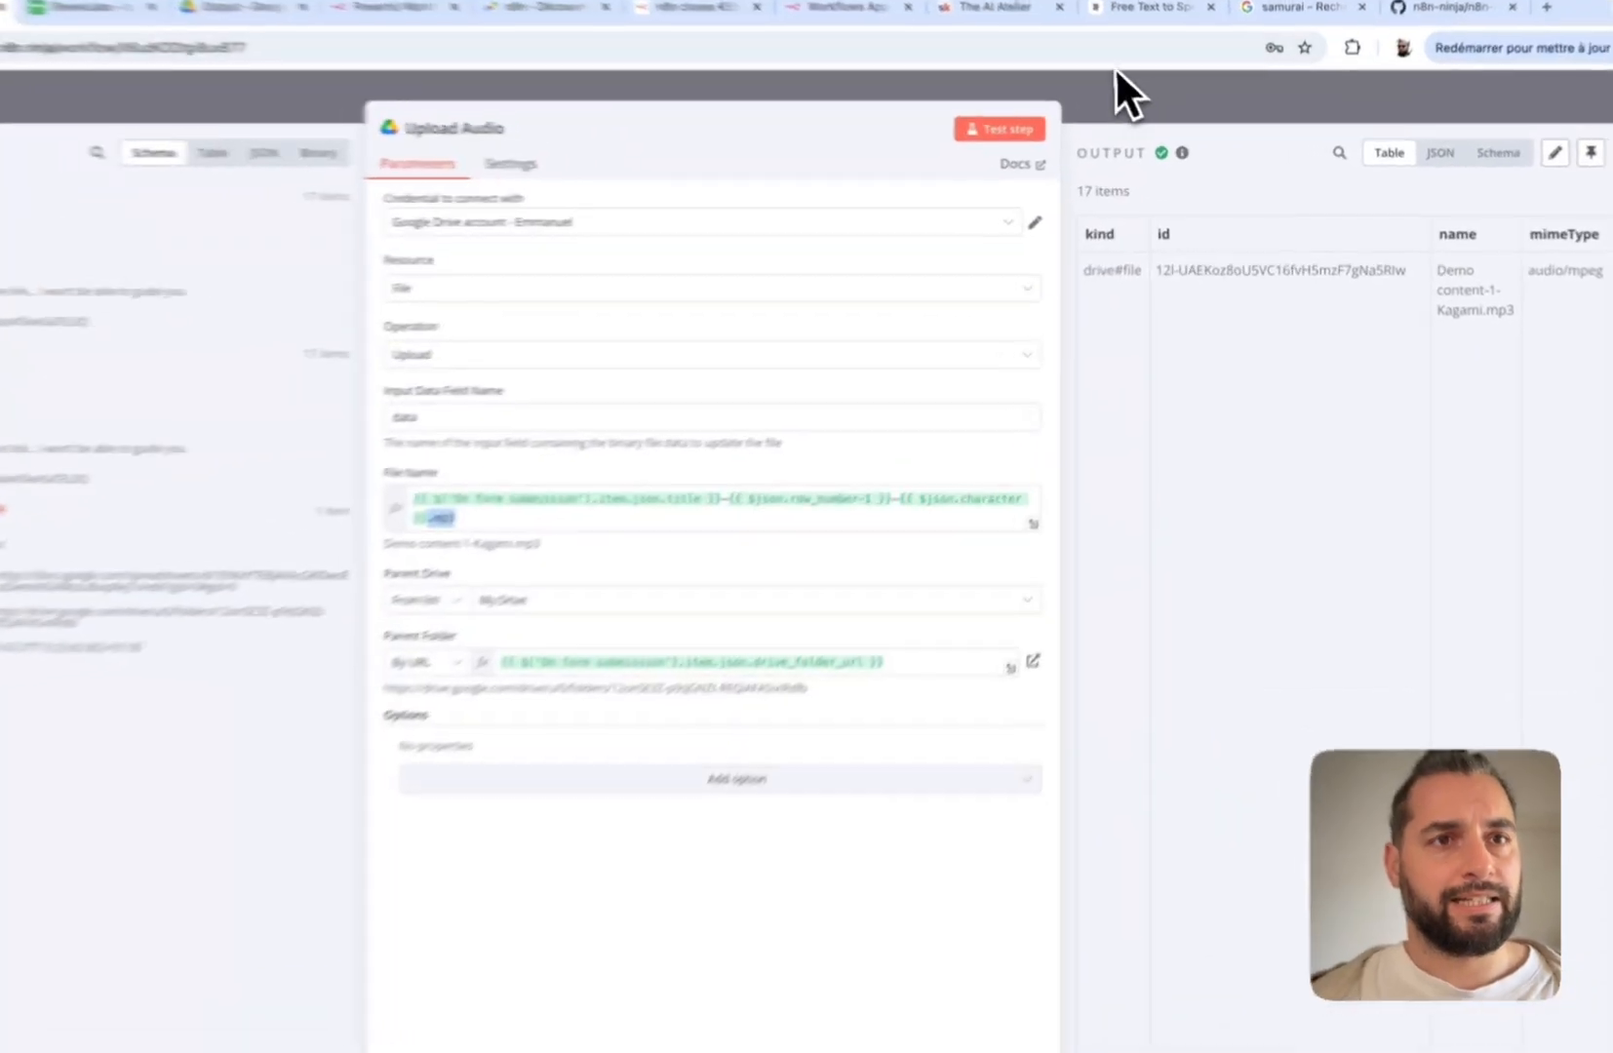
{"action": "left_click", "coordinate": [1144, 100]}
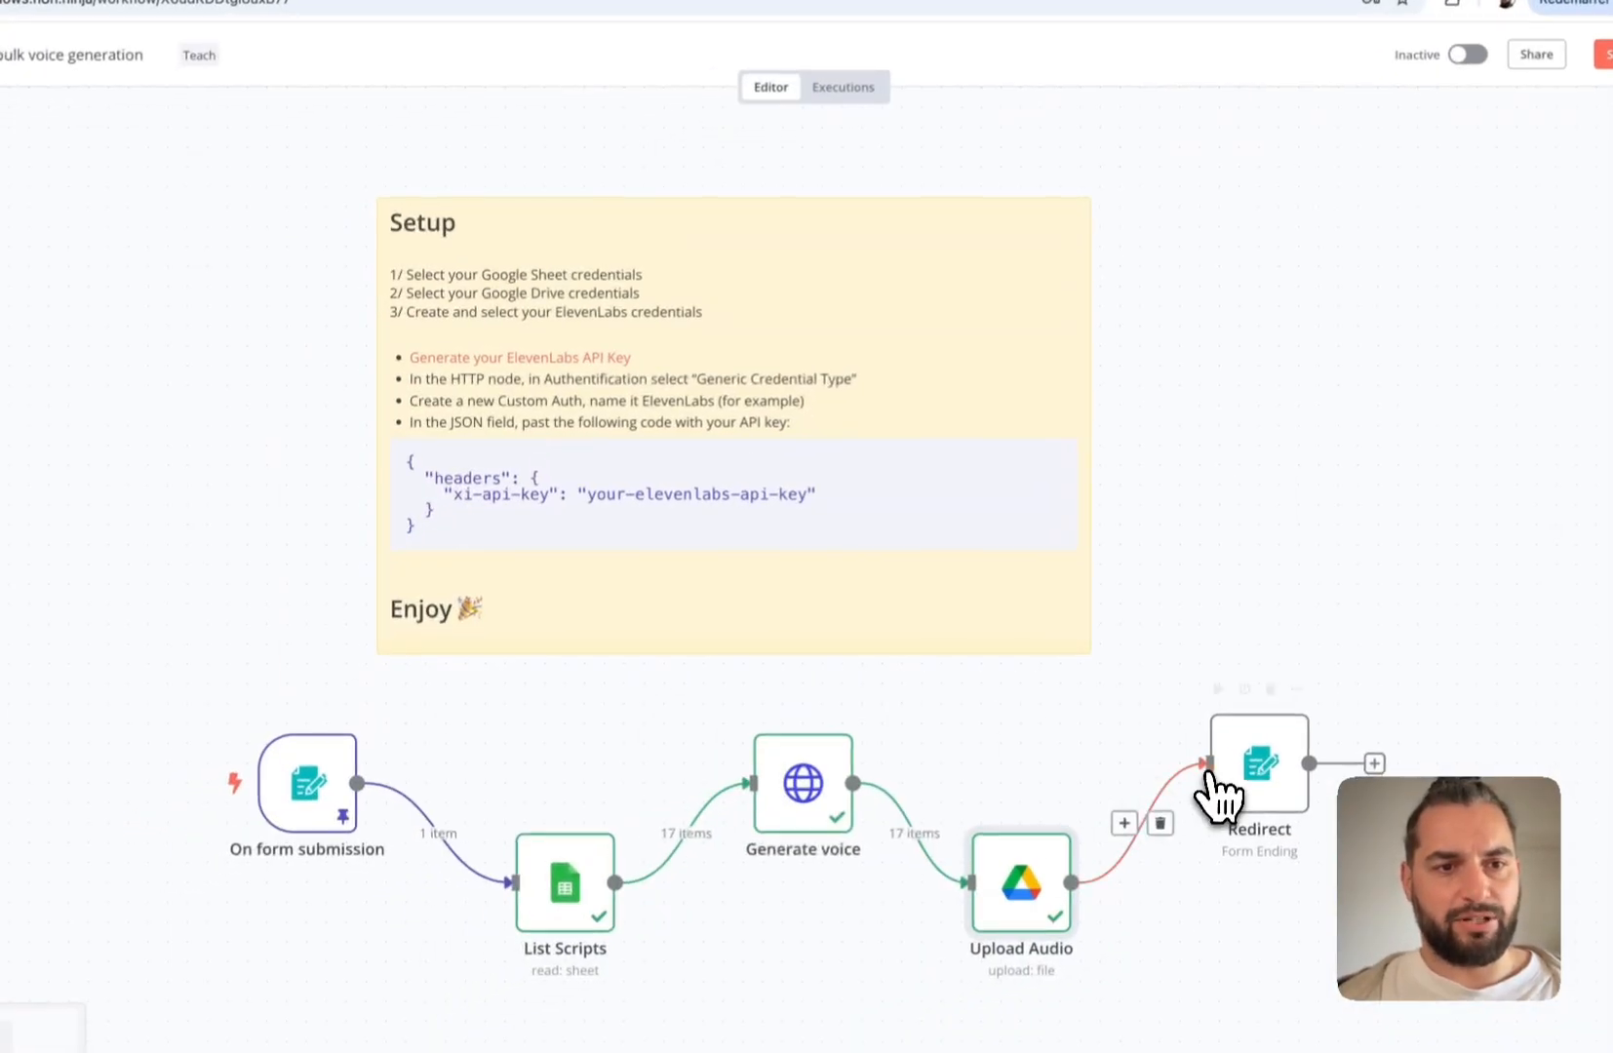
Open Redirect, then browse the n8n Form node's actions in the add-node list
{"action": "double_click", "coordinate": [1245, 788]}
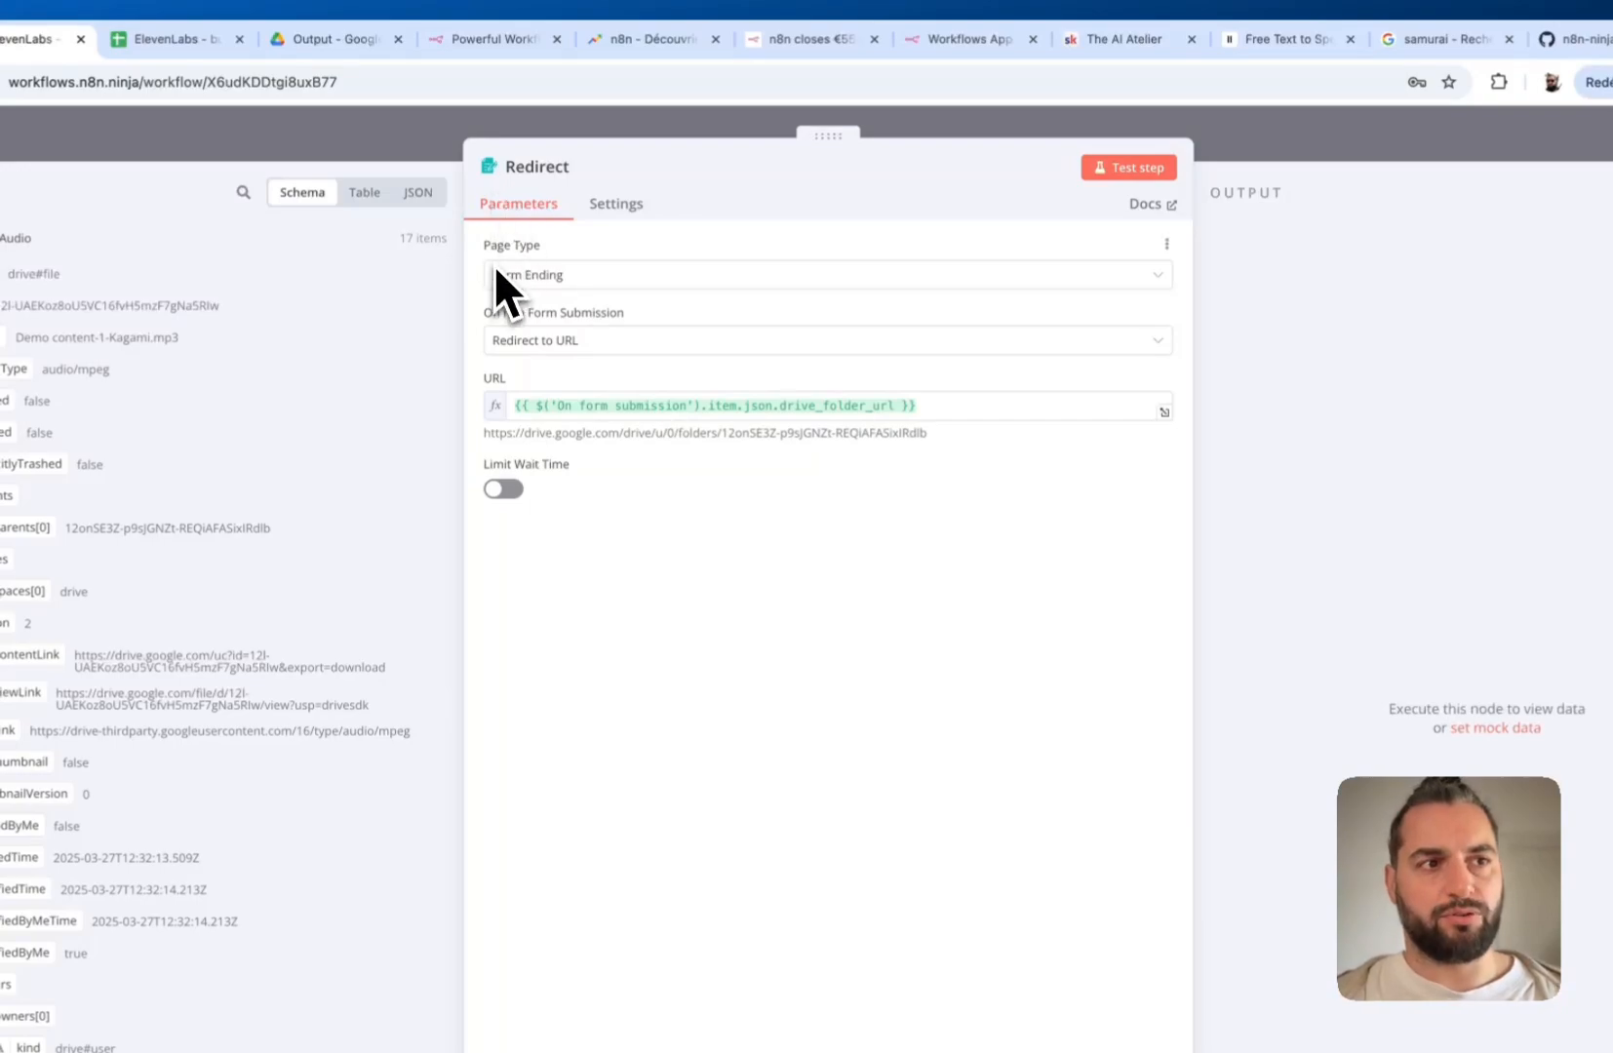
{"action": "left_click", "coordinate": [450, 141]}
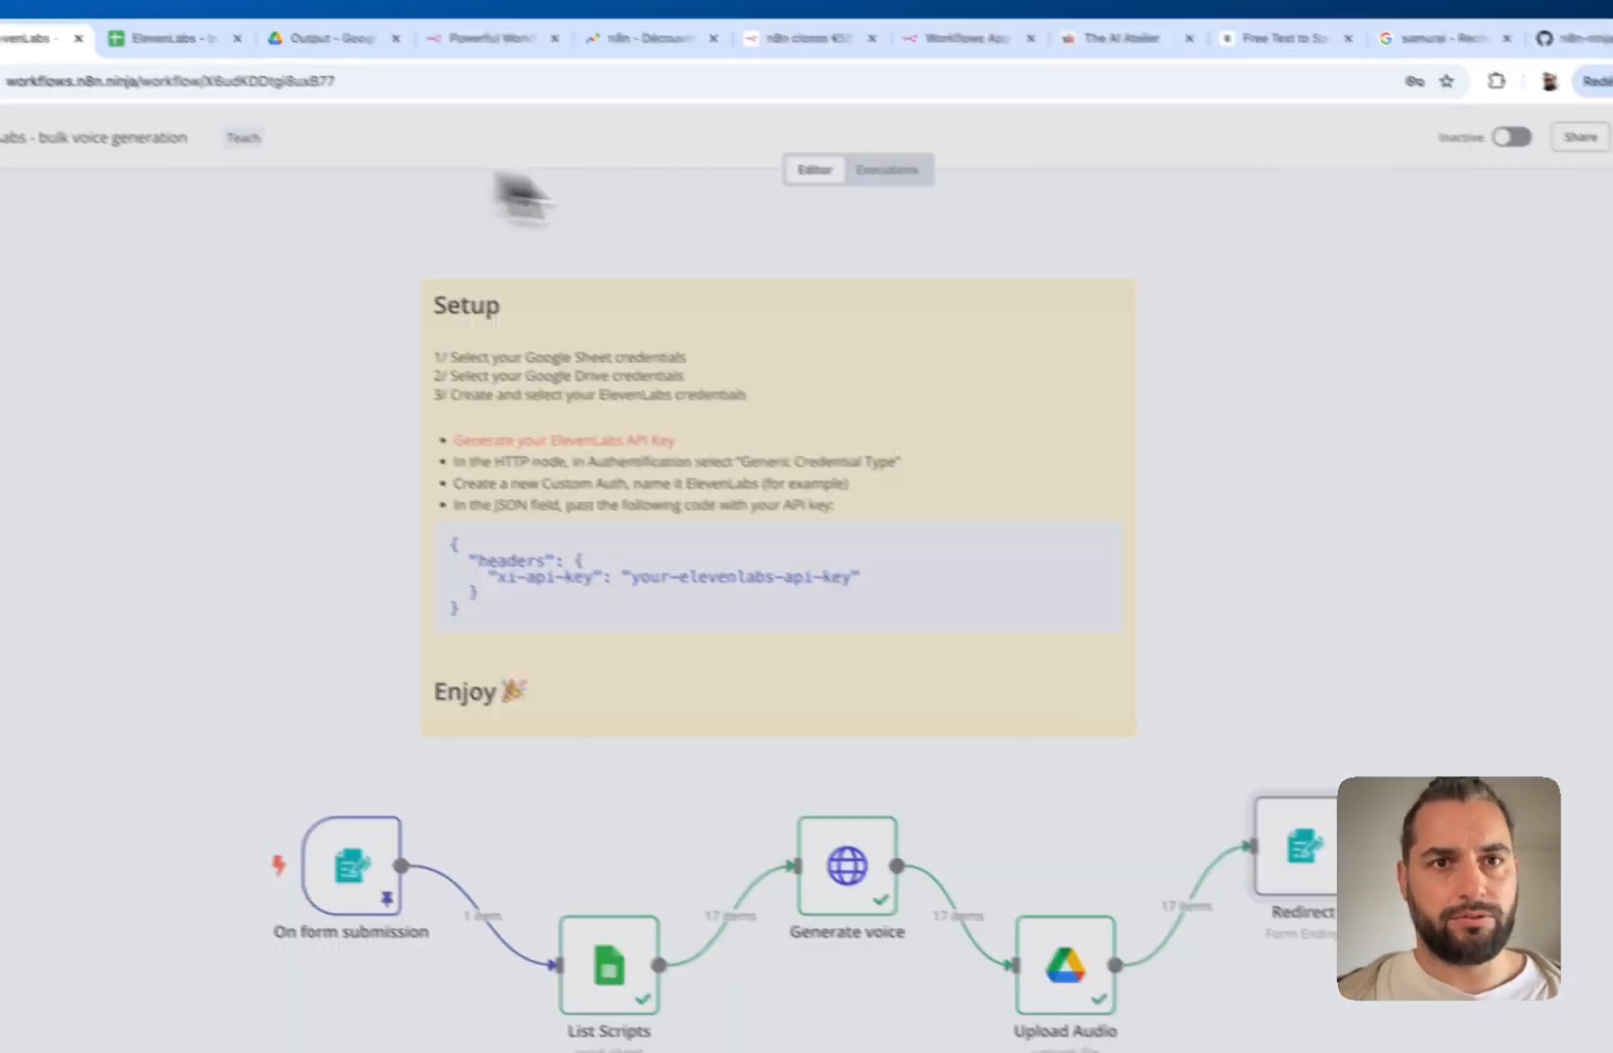
{"action": "left_click", "coordinate": [1564, 140]}
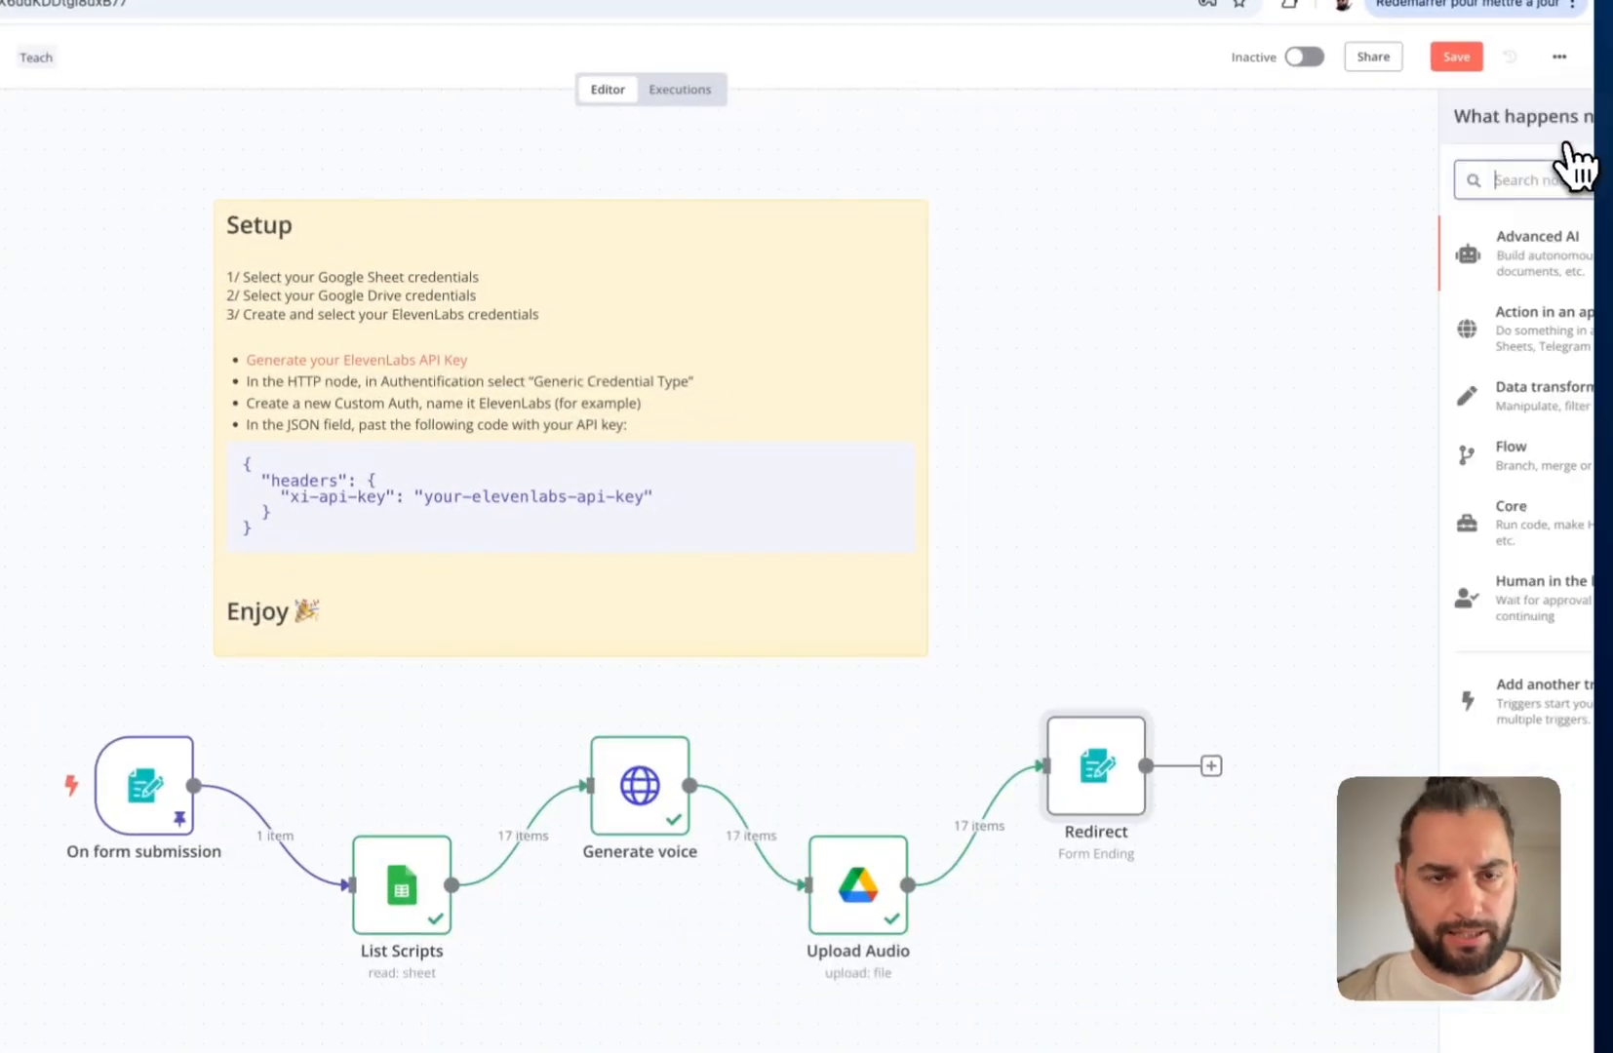
{"action": "type", "text": "form"}
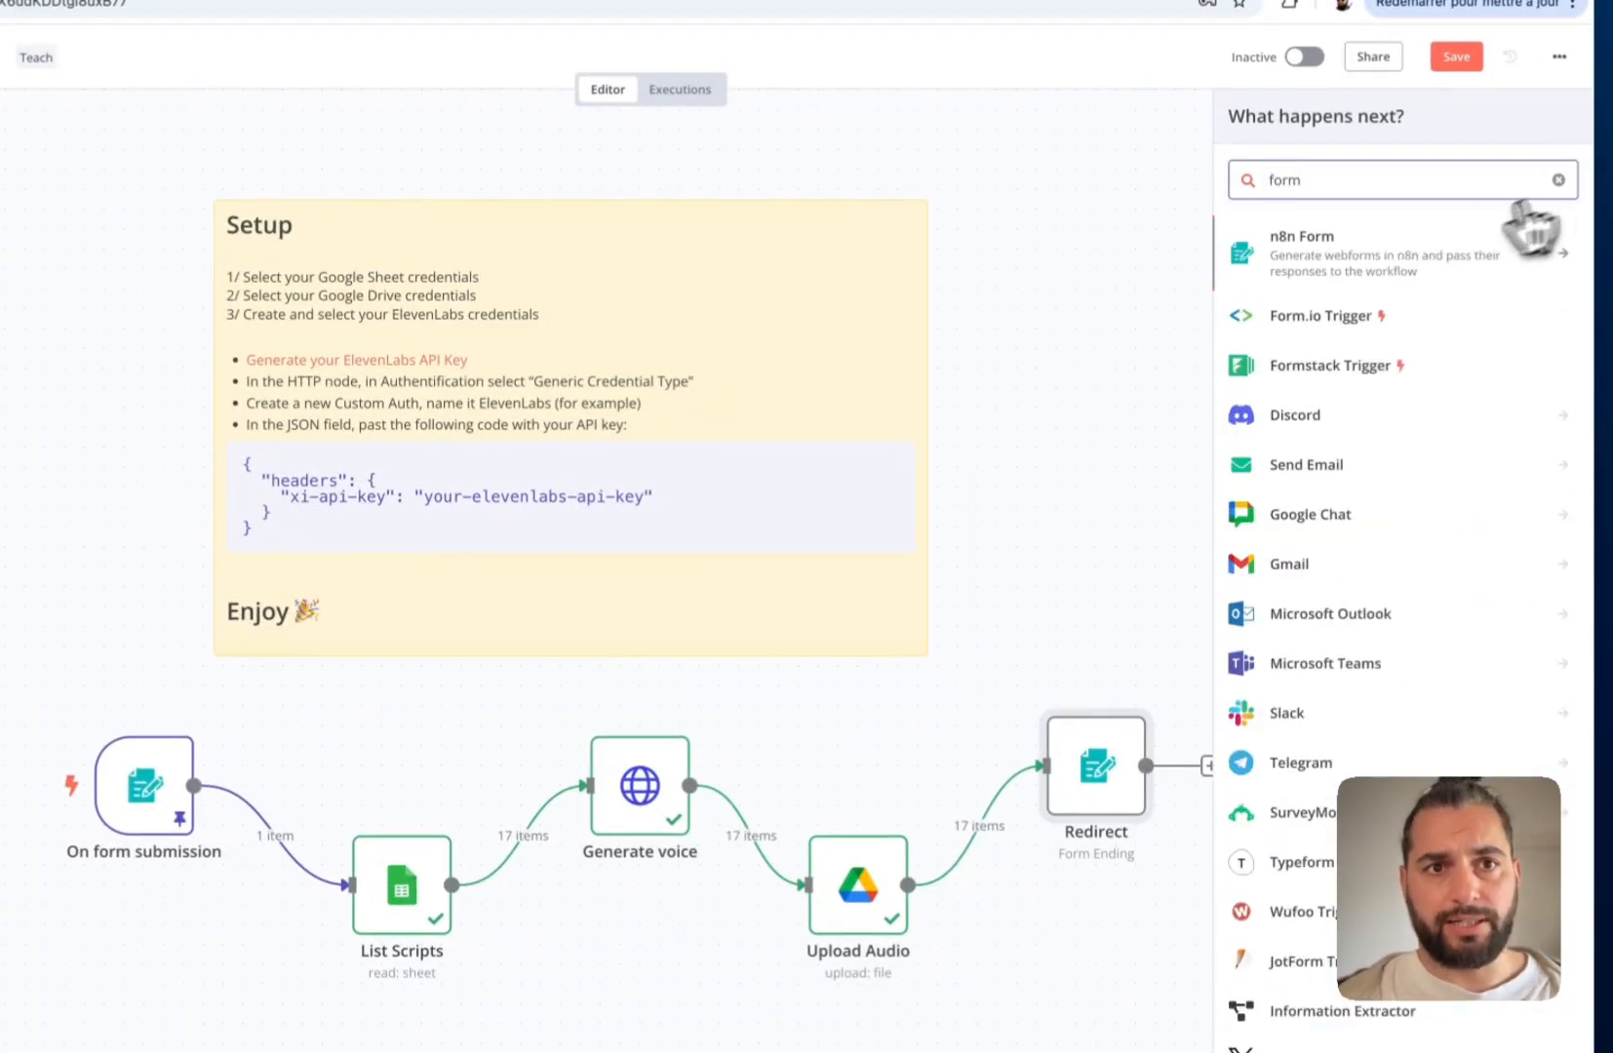
{"action": "left_click", "coordinate": [1375, 255]}
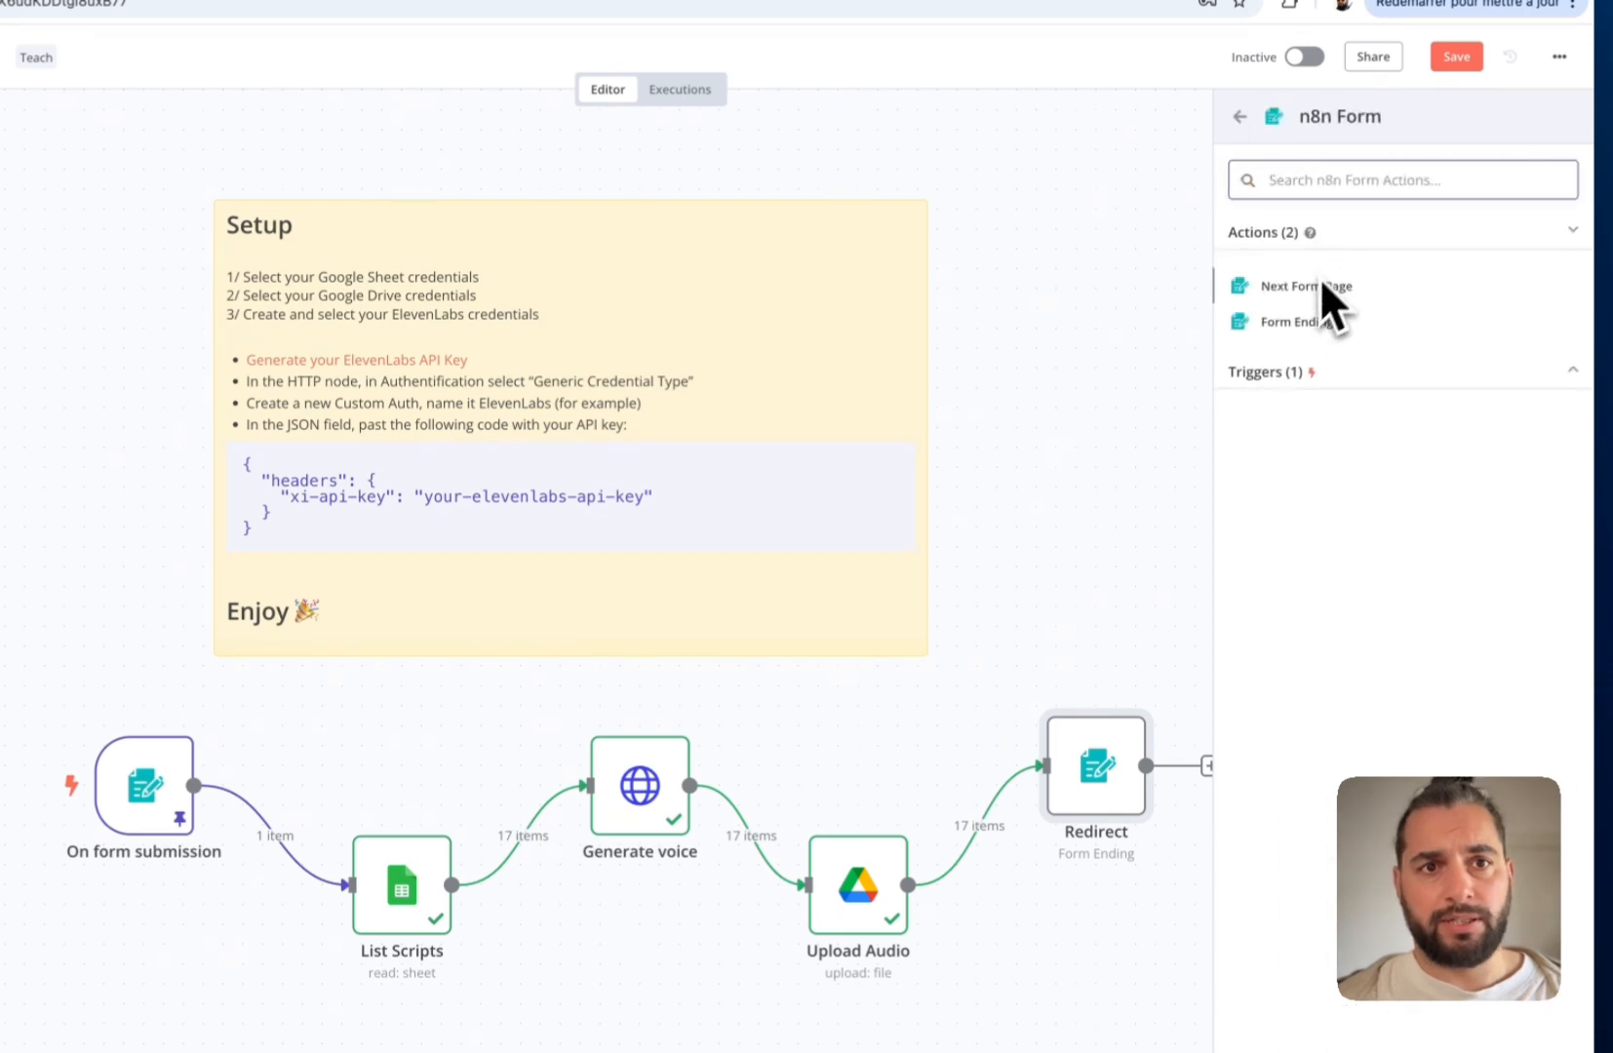
{"action": "left_click", "coordinate": [1159, 425]}
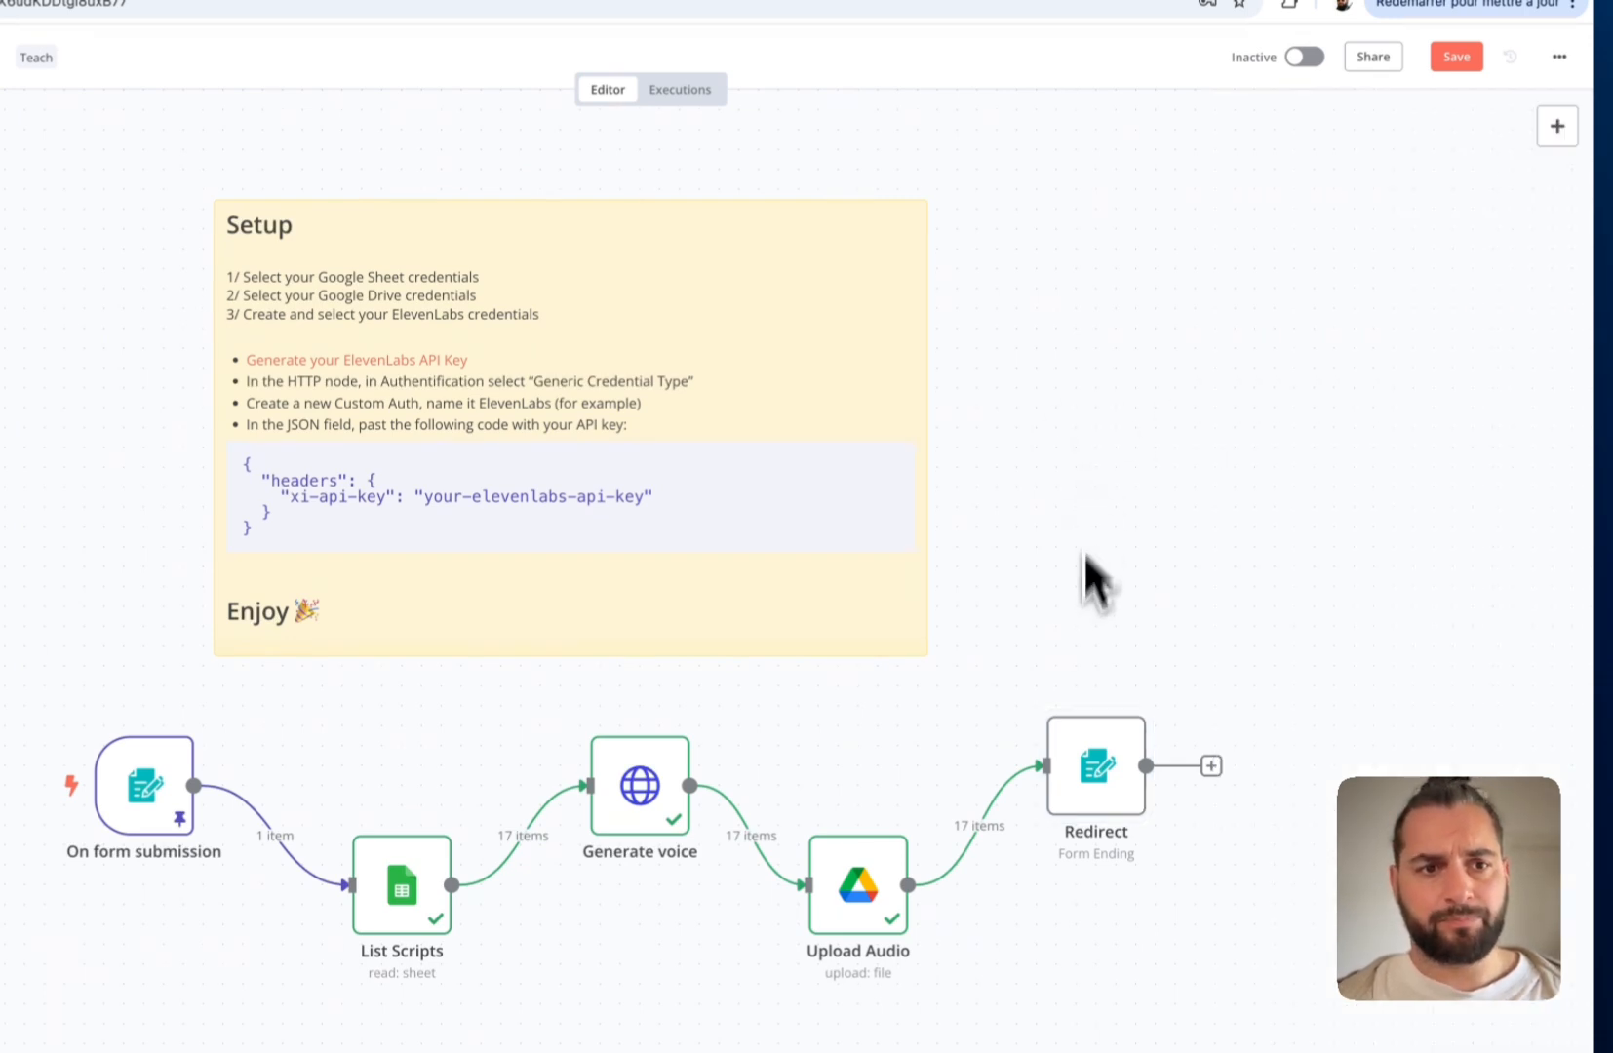
Set the Redirect form ending to redirect to the drive_folder_url expression after submission
{"action": "double_click", "coordinate": [1112, 780]}
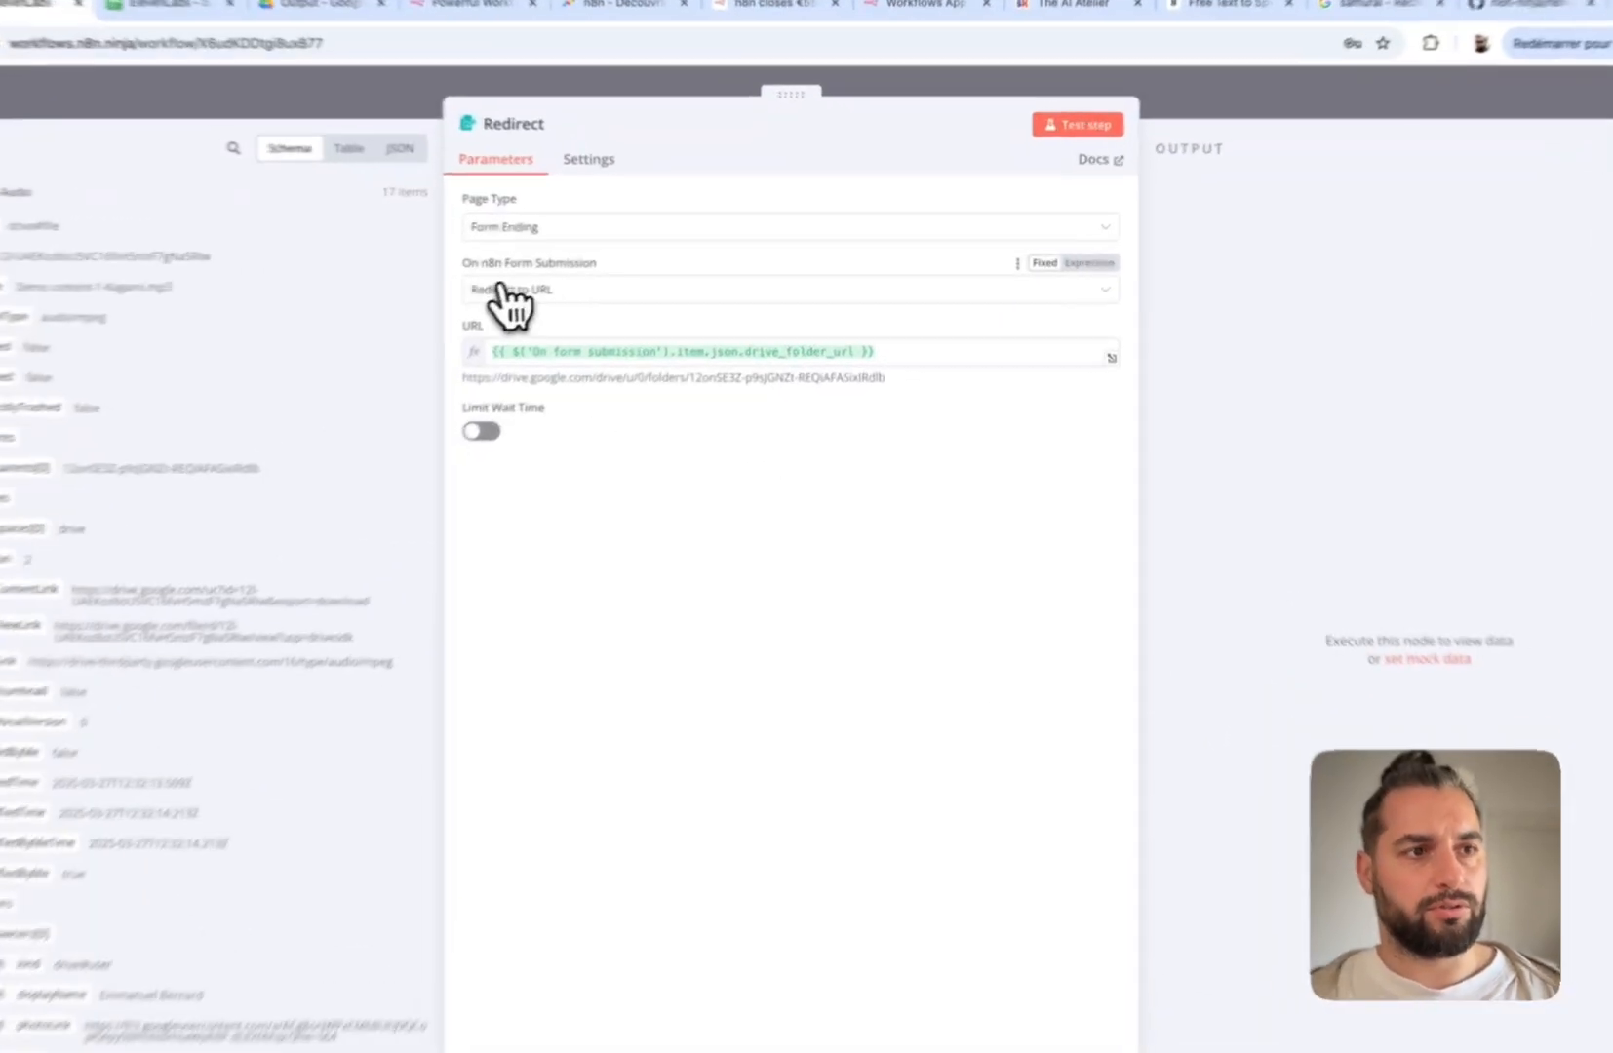
{"action": "left_click", "coordinate": [589, 279]}
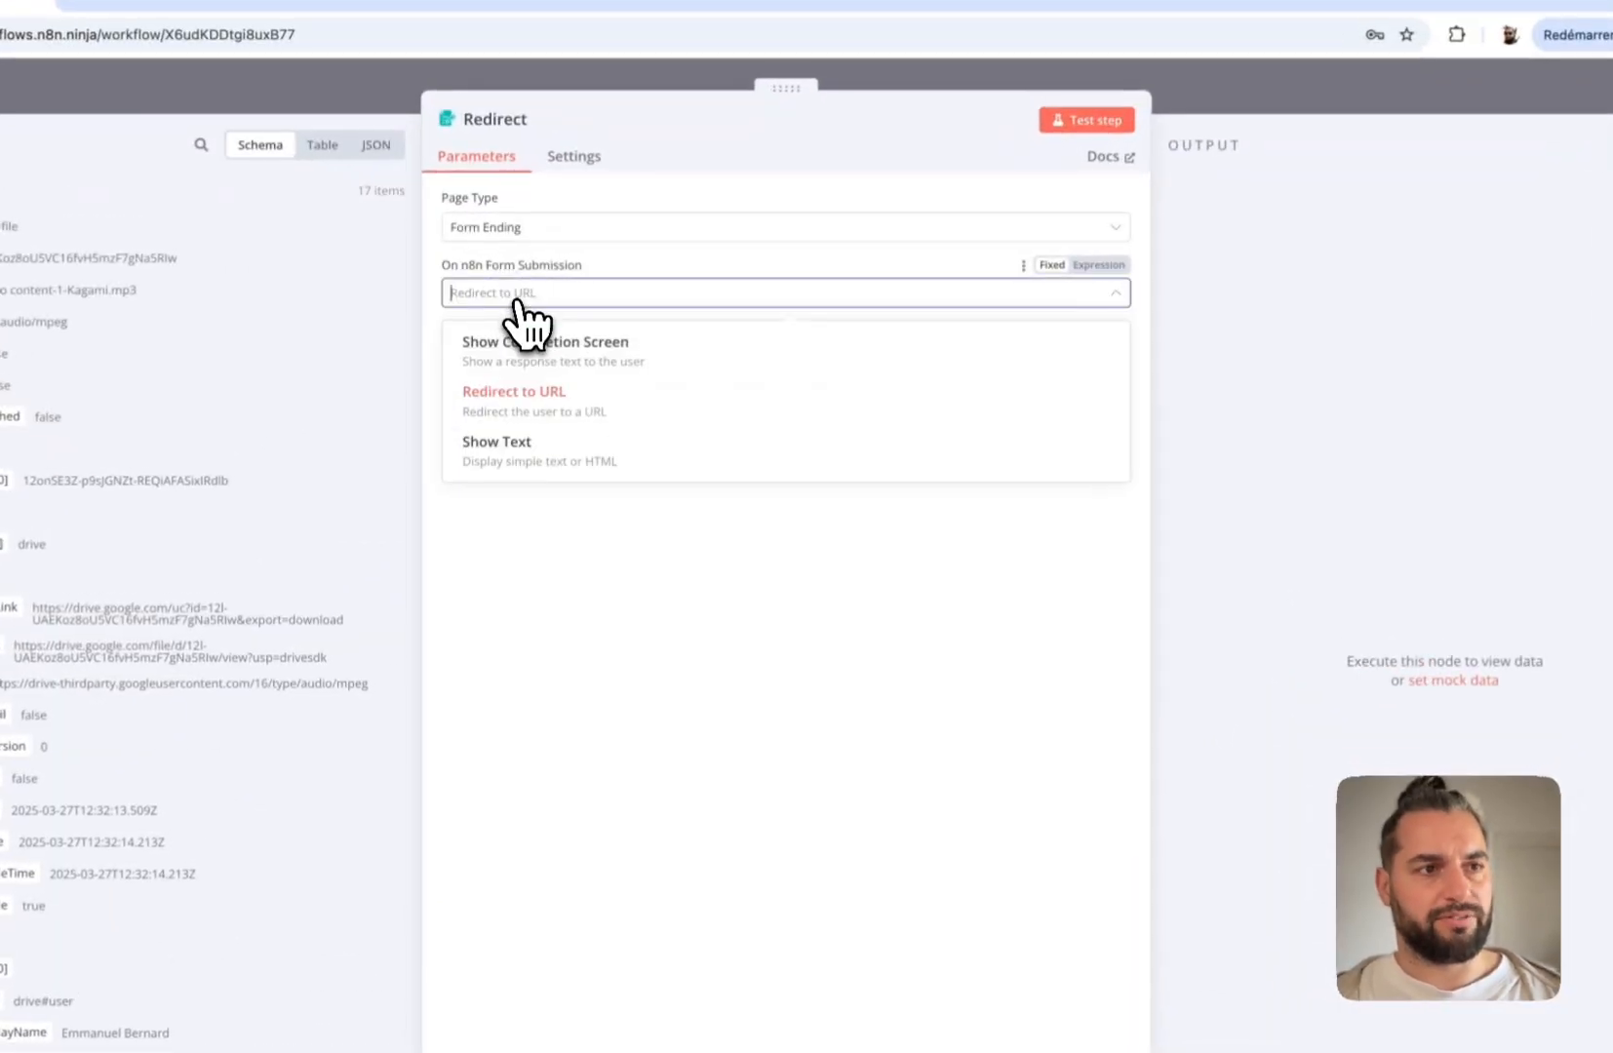
{"action": "left_click", "coordinate": [539, 401]}
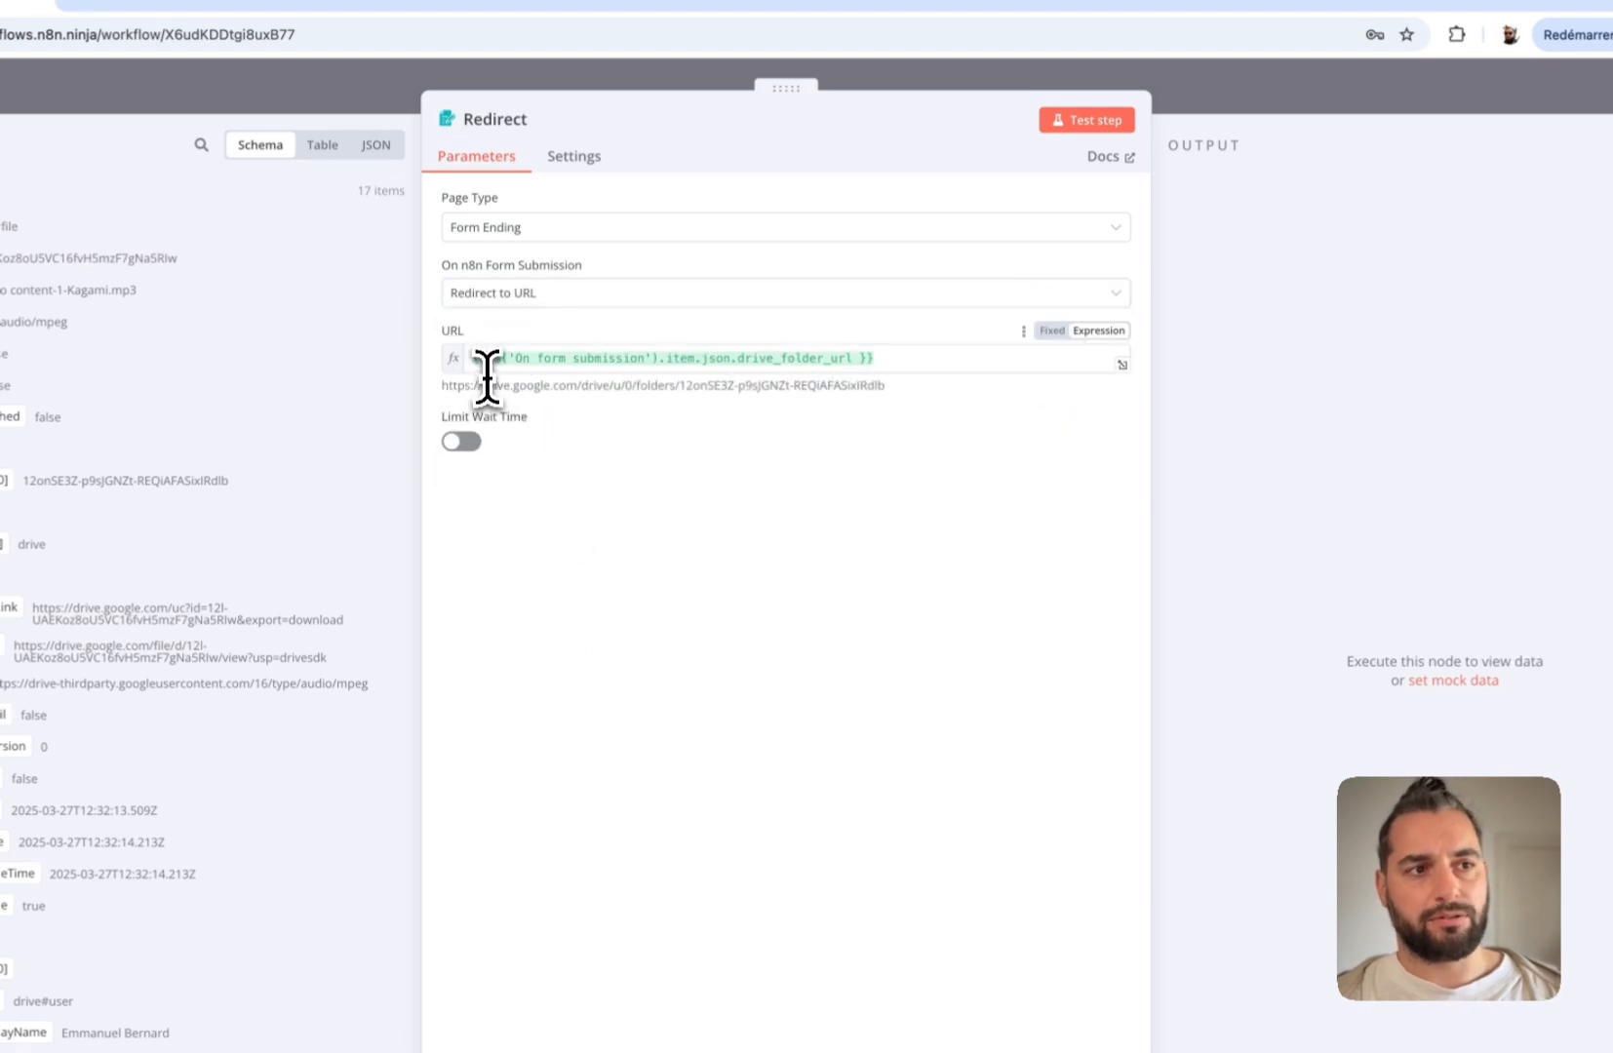
{"action": "left_click_drag", "start_coordinate": [472, 358], "coordinate": [905, 370]}
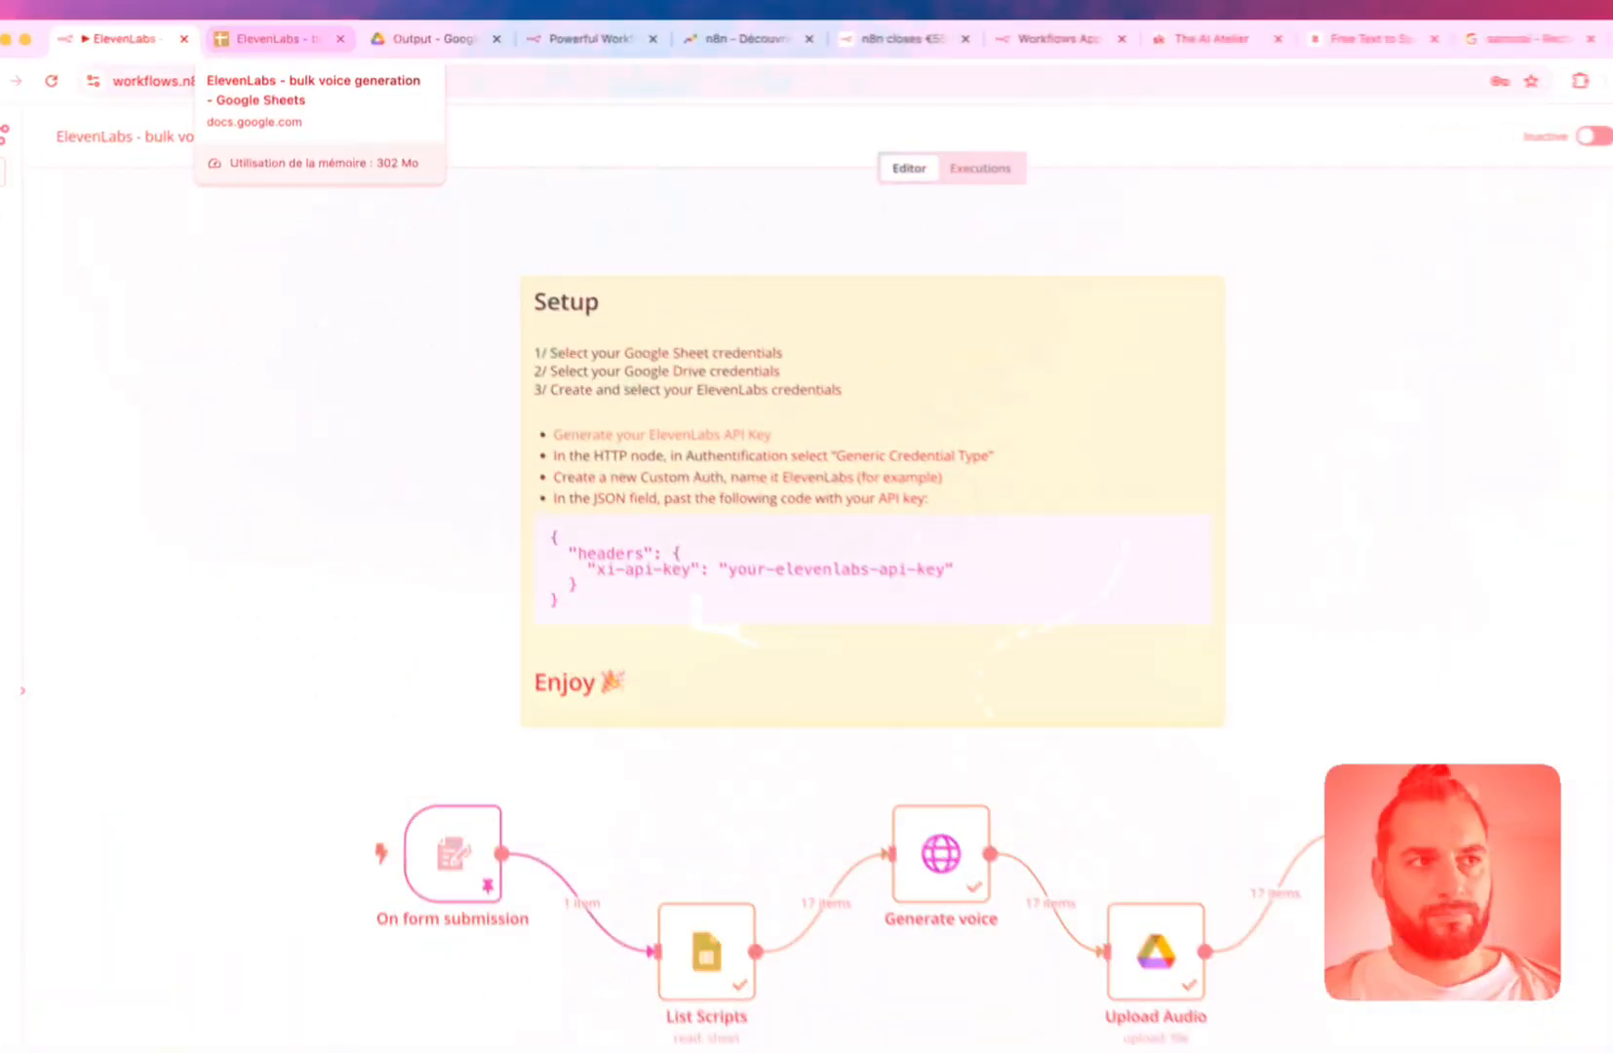
Switch to the 'ElevenLabs - bulk voice generation' spreadsheet
{"action": "left_click", "coordinate": [268, 39]}
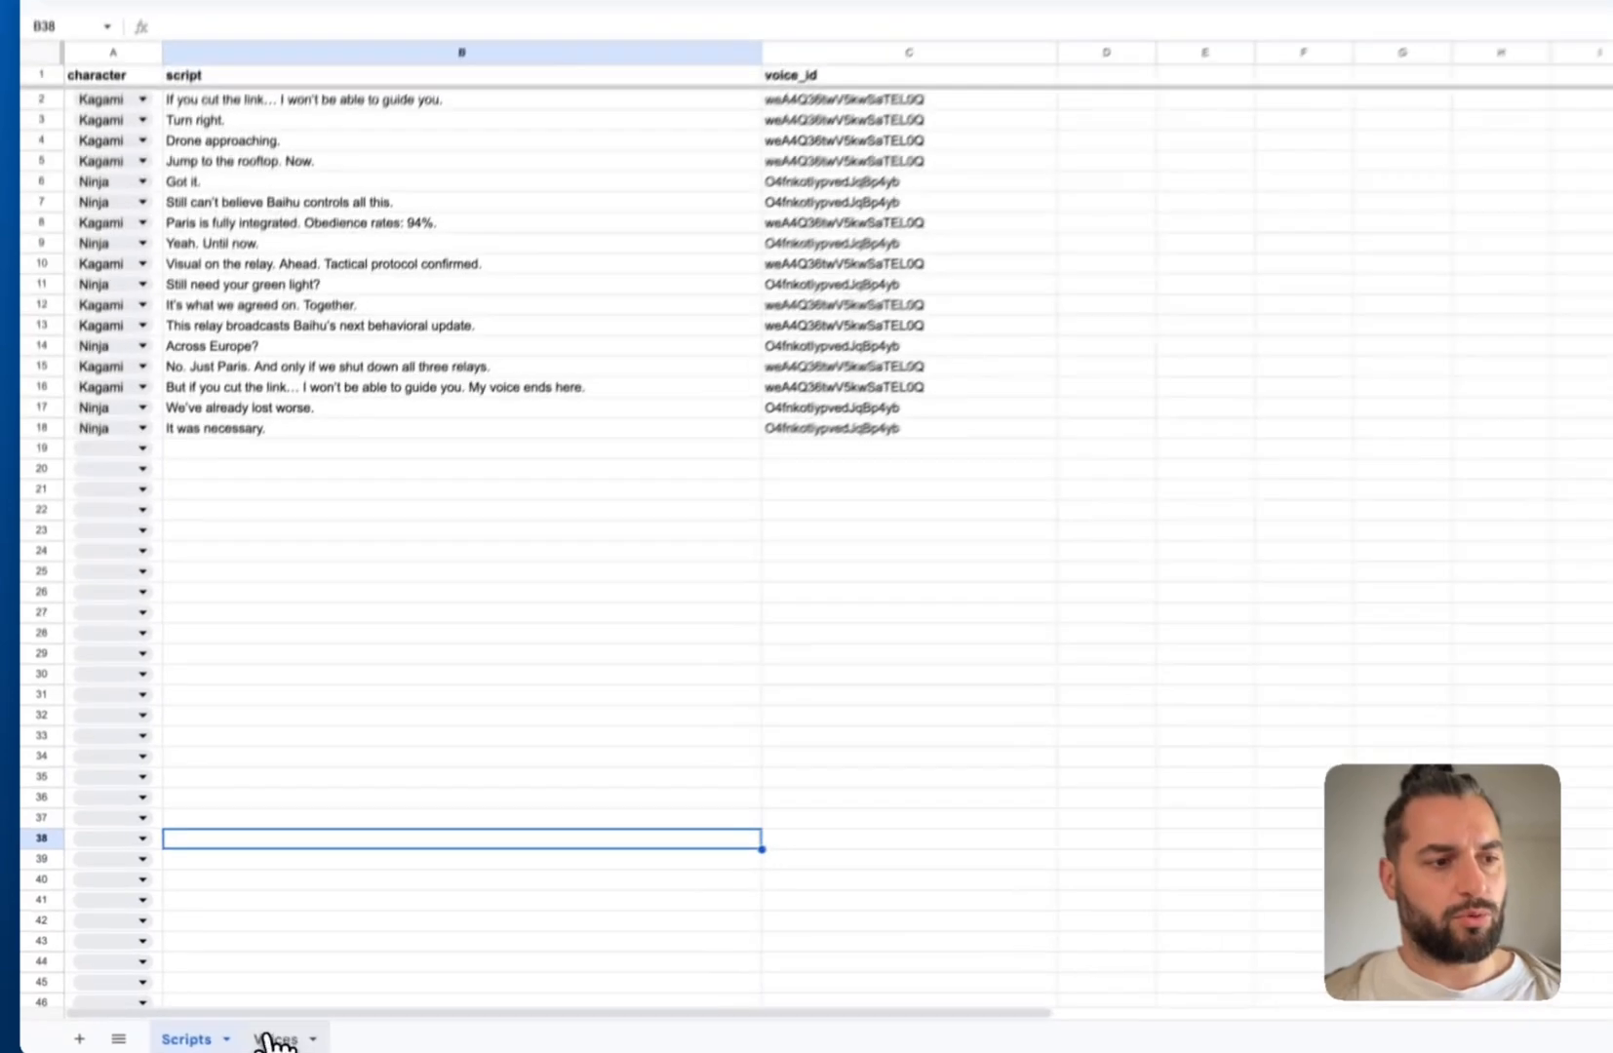
Review the Scripts sheet's character dropdowns, script lines and voice_id values in C2:C18
{"action": "left_click", "coordinate": [278, 1040]}
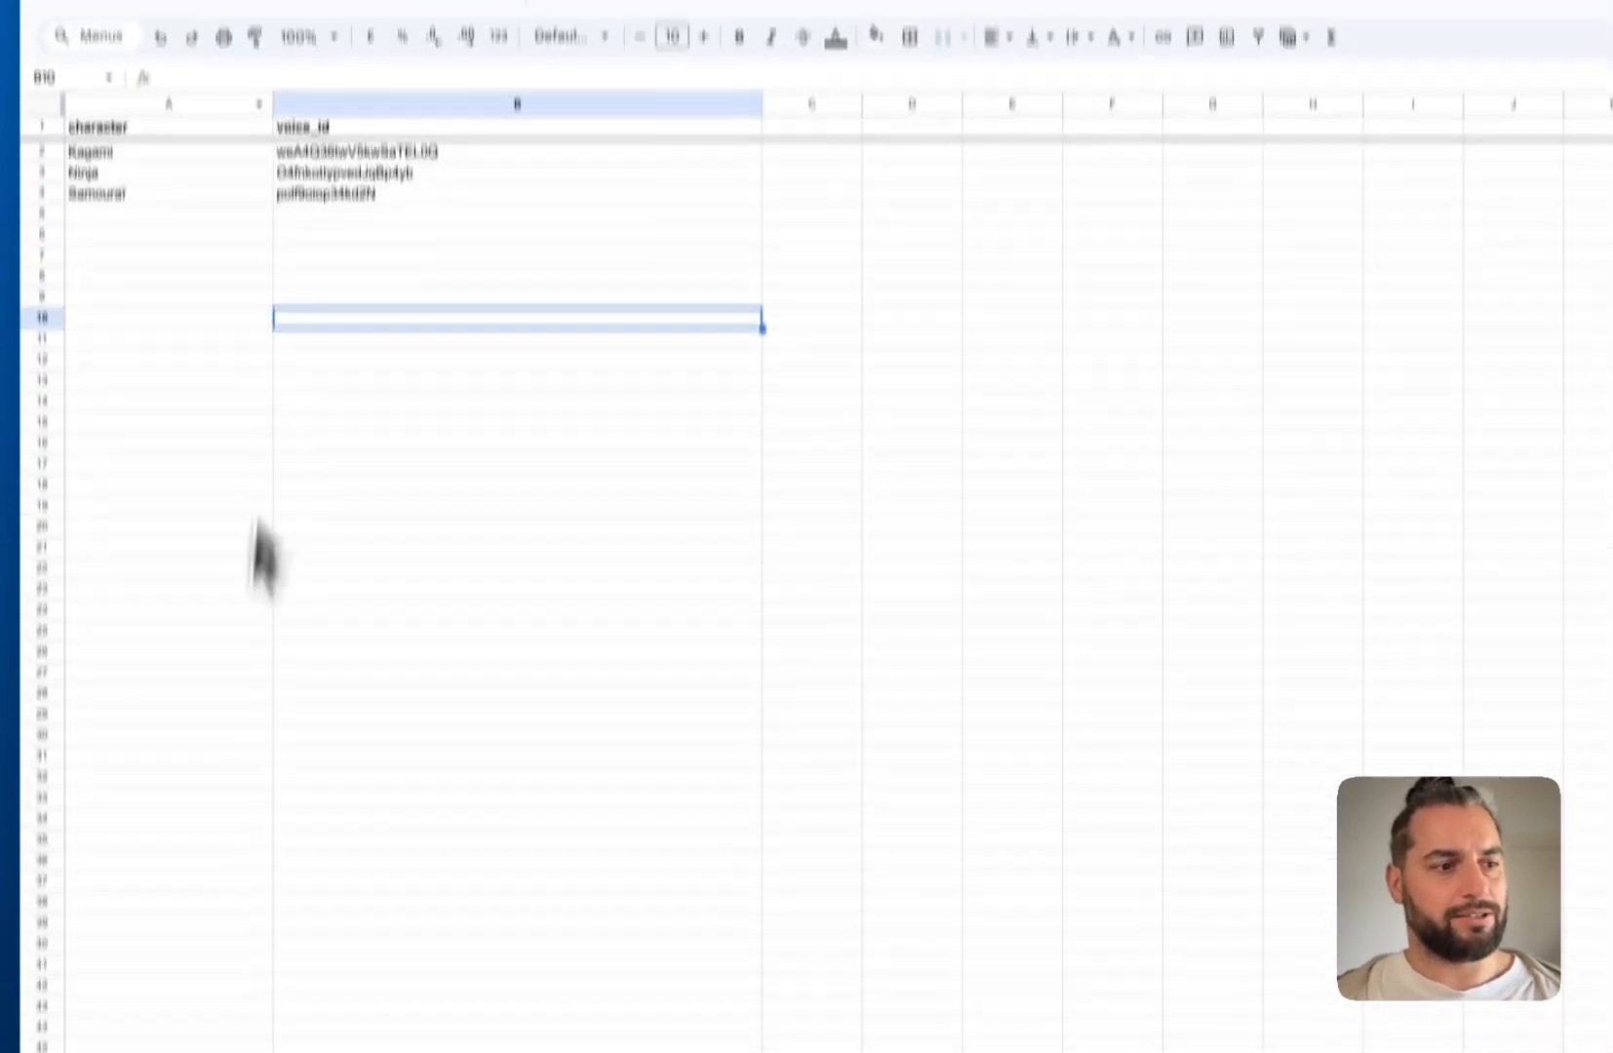
{"action": "left_click", "coordinate": [183, 1033]}
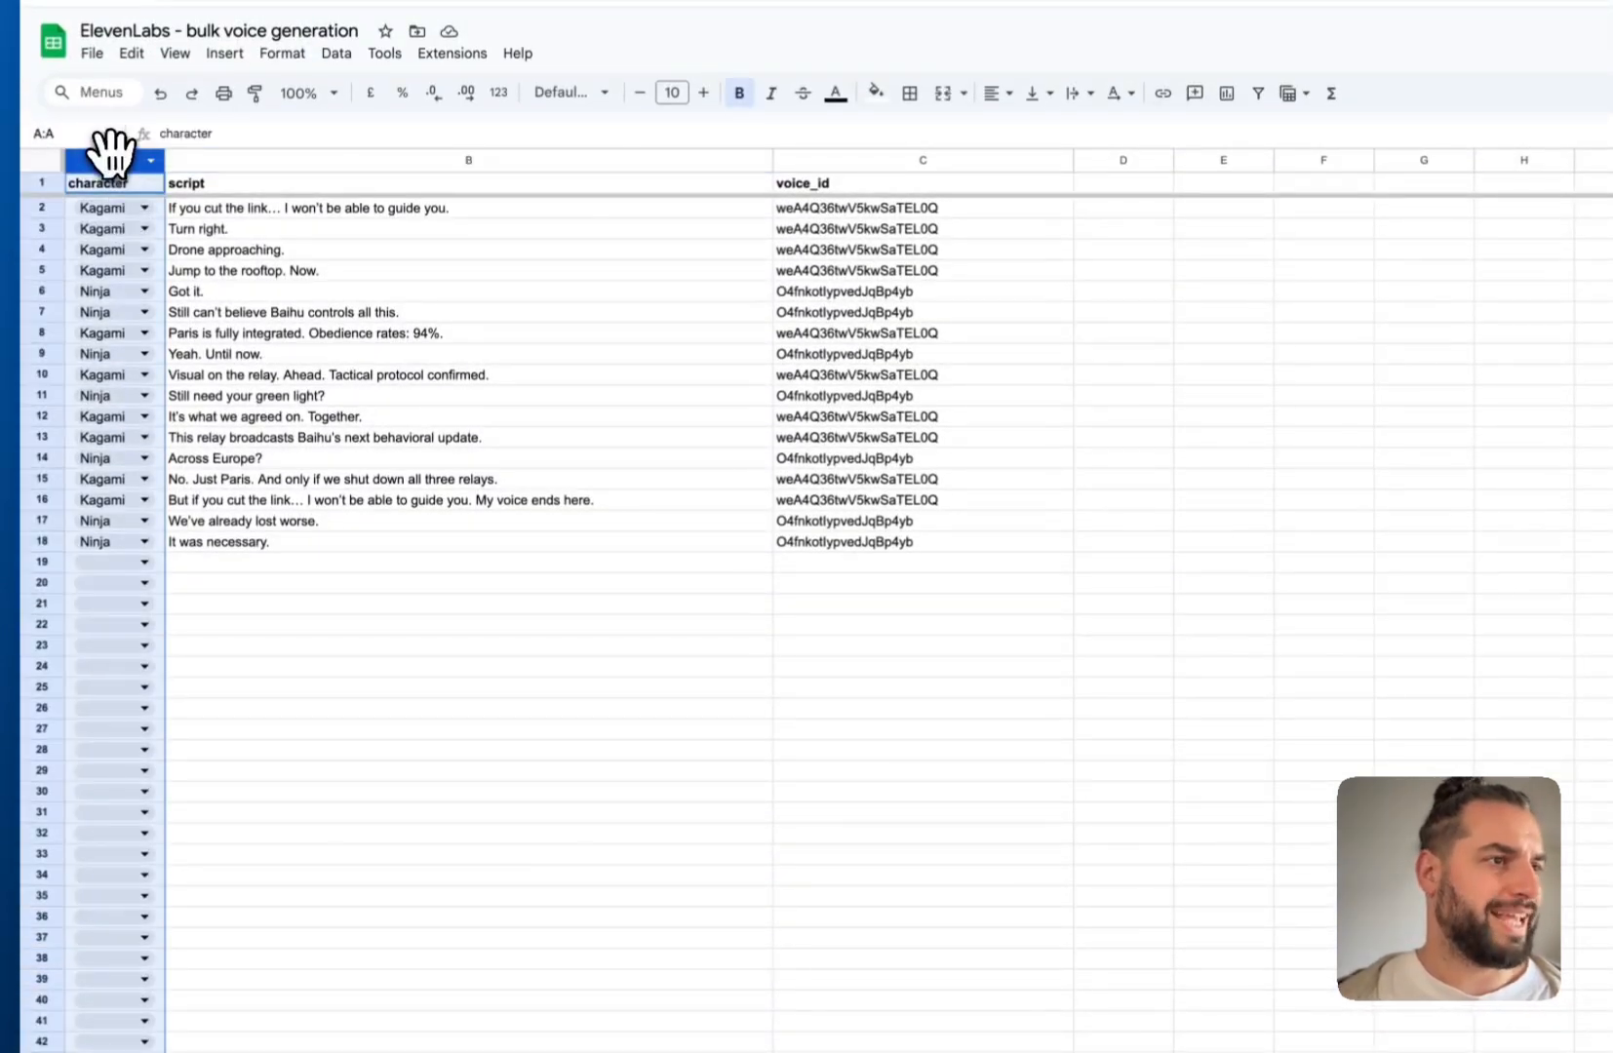
{"action": "left_click", "coordinate": [114, 158]}
{"action": "left_click", "coordinate": [103, 207]}
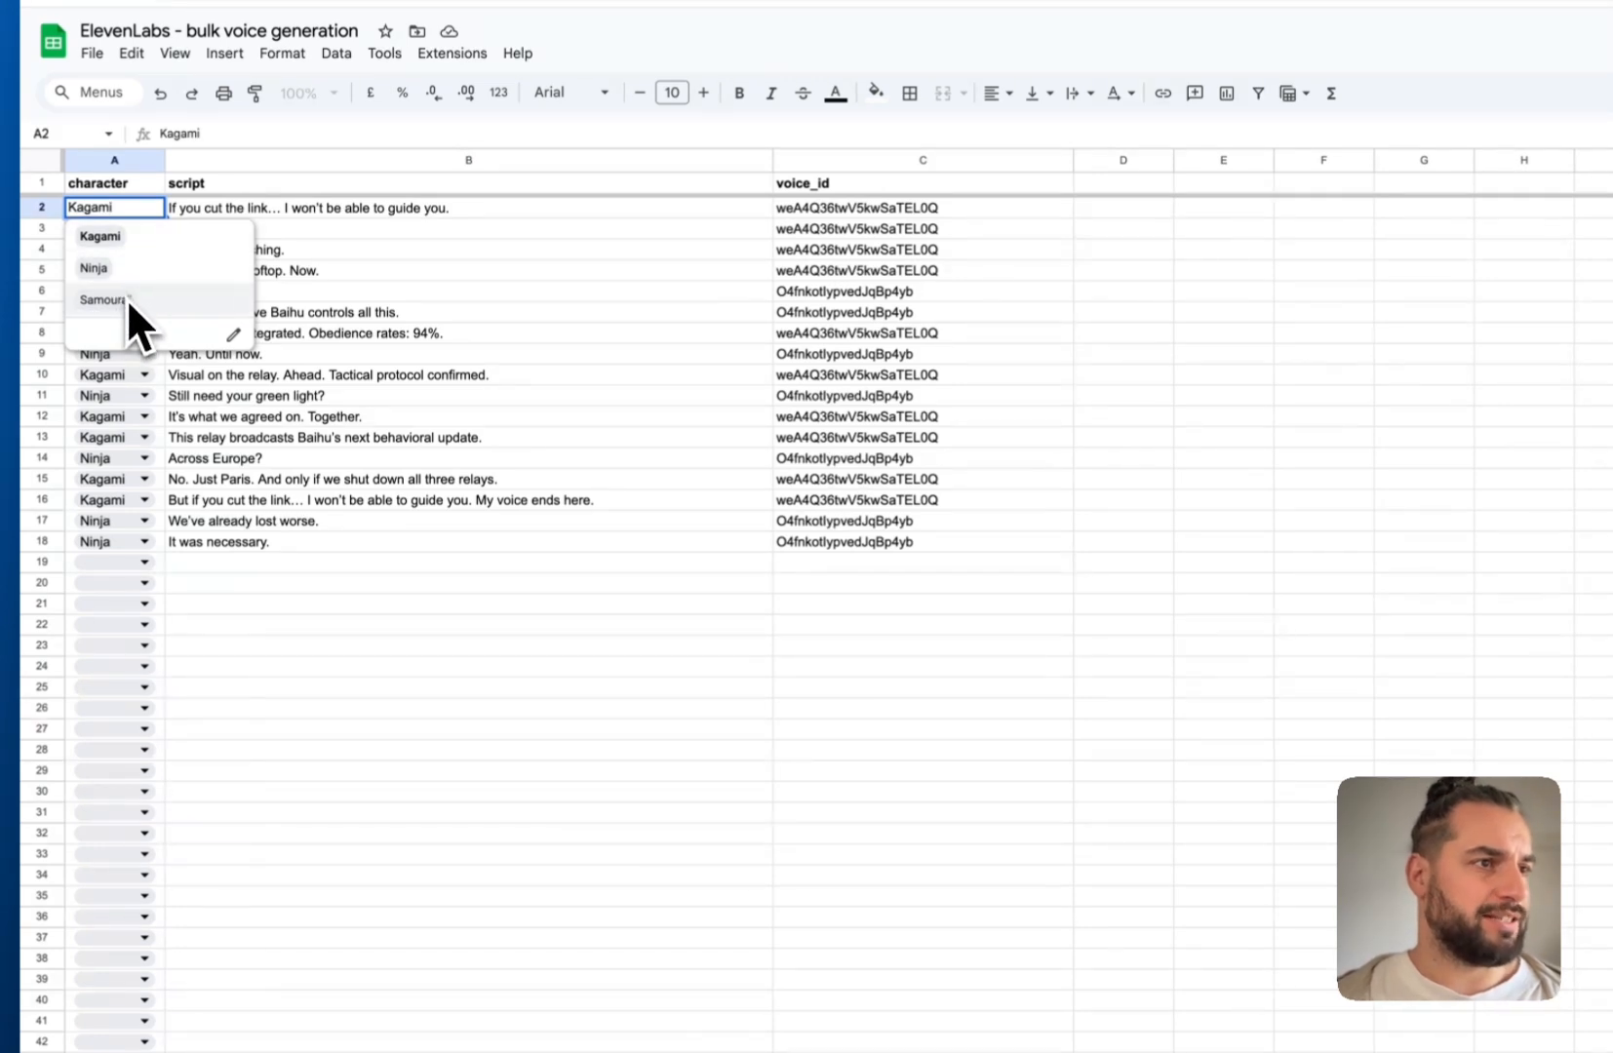
{"action": "left_click", "coordinate": [310, 333]}
{"action": "left_click", "coordinate": [255, 187]}
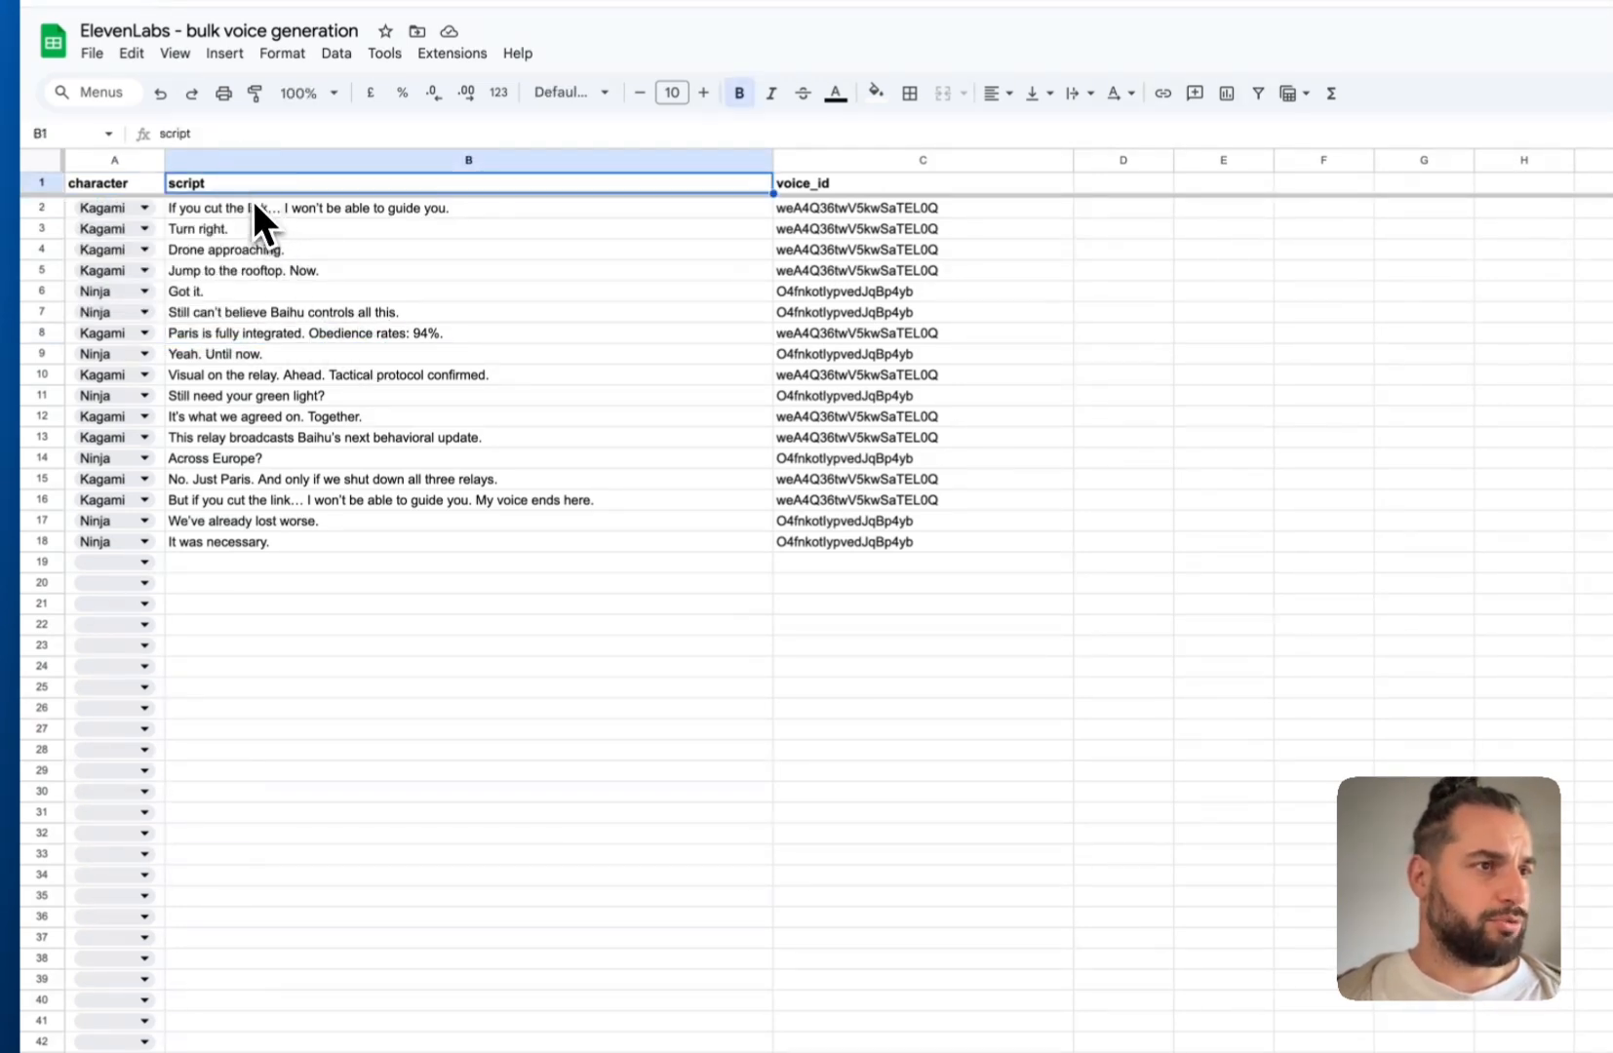
{"action": "left_click_drag", "start_coordinate": [251, 205], "coordinate": [240, 536]}
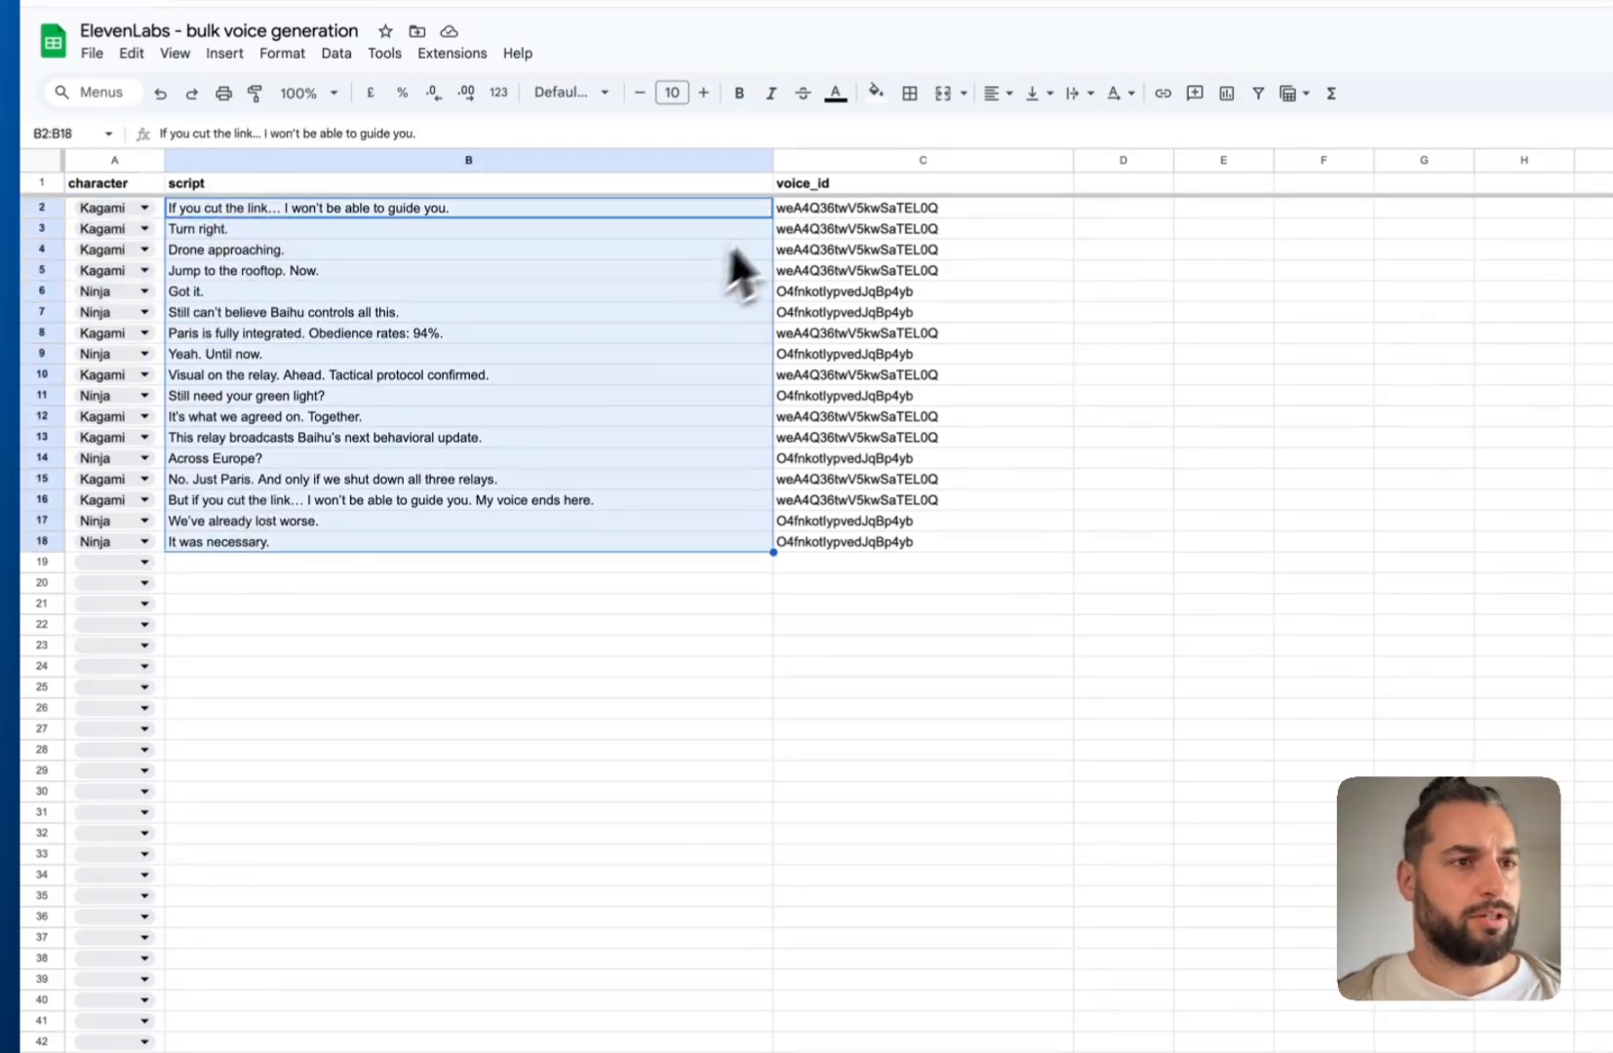
{"action": "left_click", "coordinate": [800, 185]}
{"action": "mouse_move", "coordinate": [823, 213]}
{"action": "left_mouse_down"}
{"action": "mouse_move", "coordinate": [840, 577]}
{"action": "mouse_move", "coordinate": [846, 548]}
{"action": "left_mouse_up"}
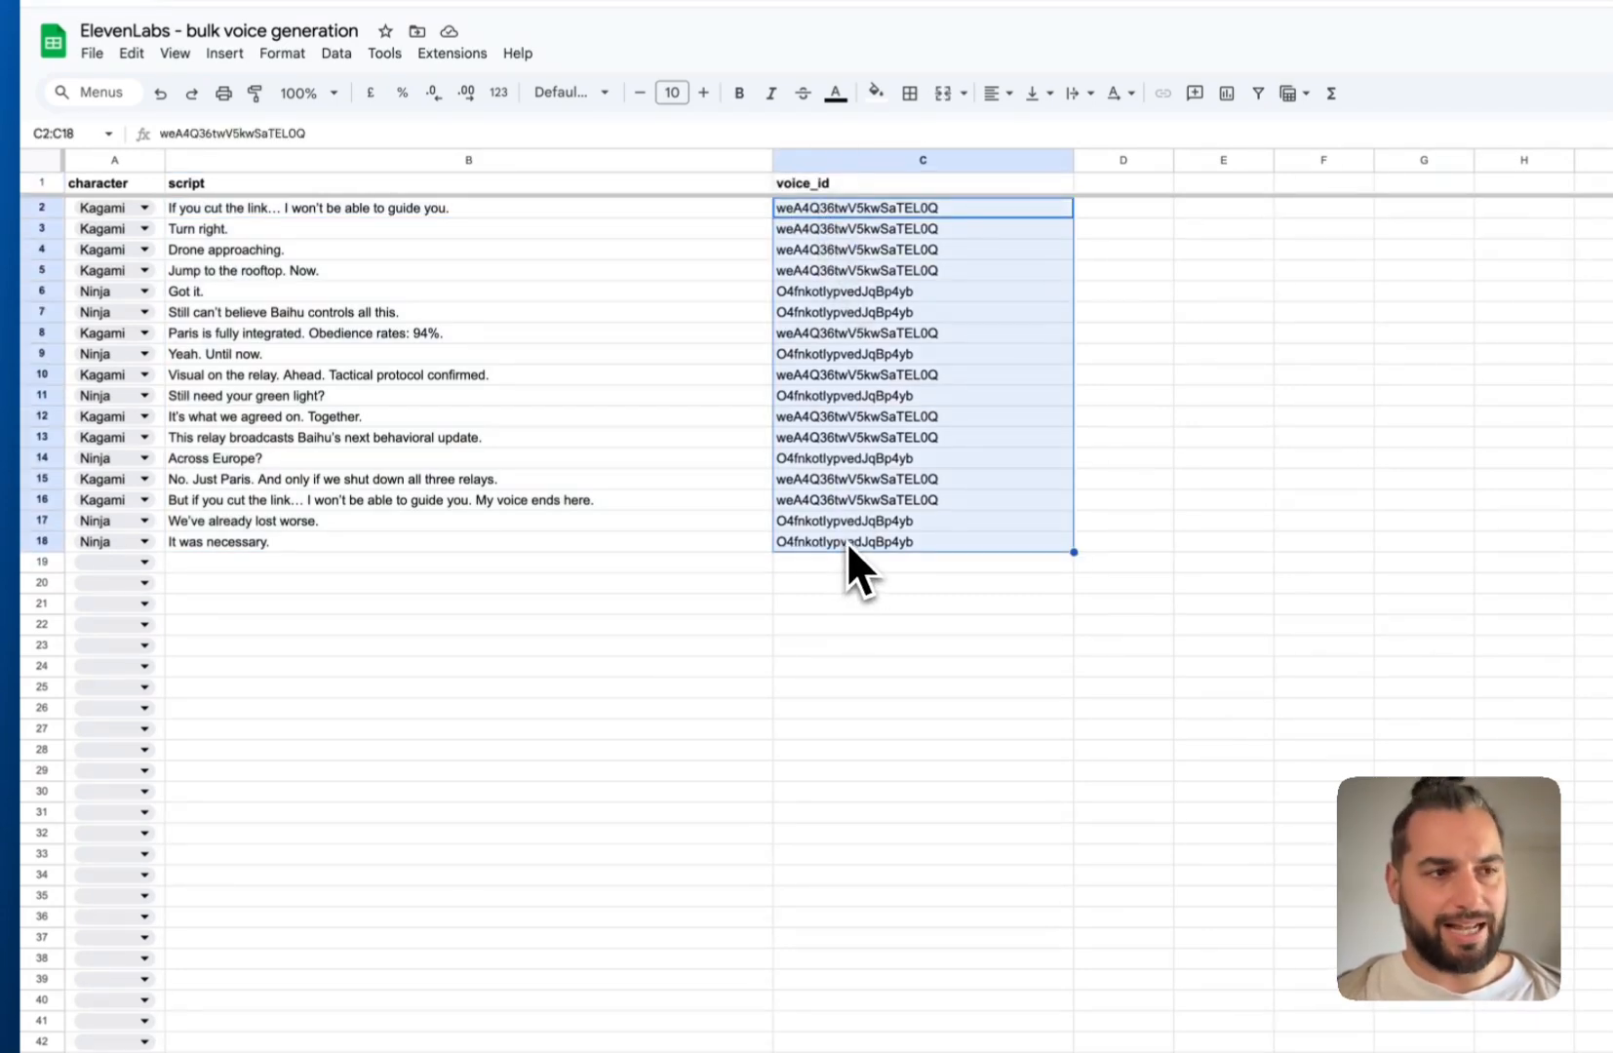
{"action": "left_click", "coordinate": [454, 585]}
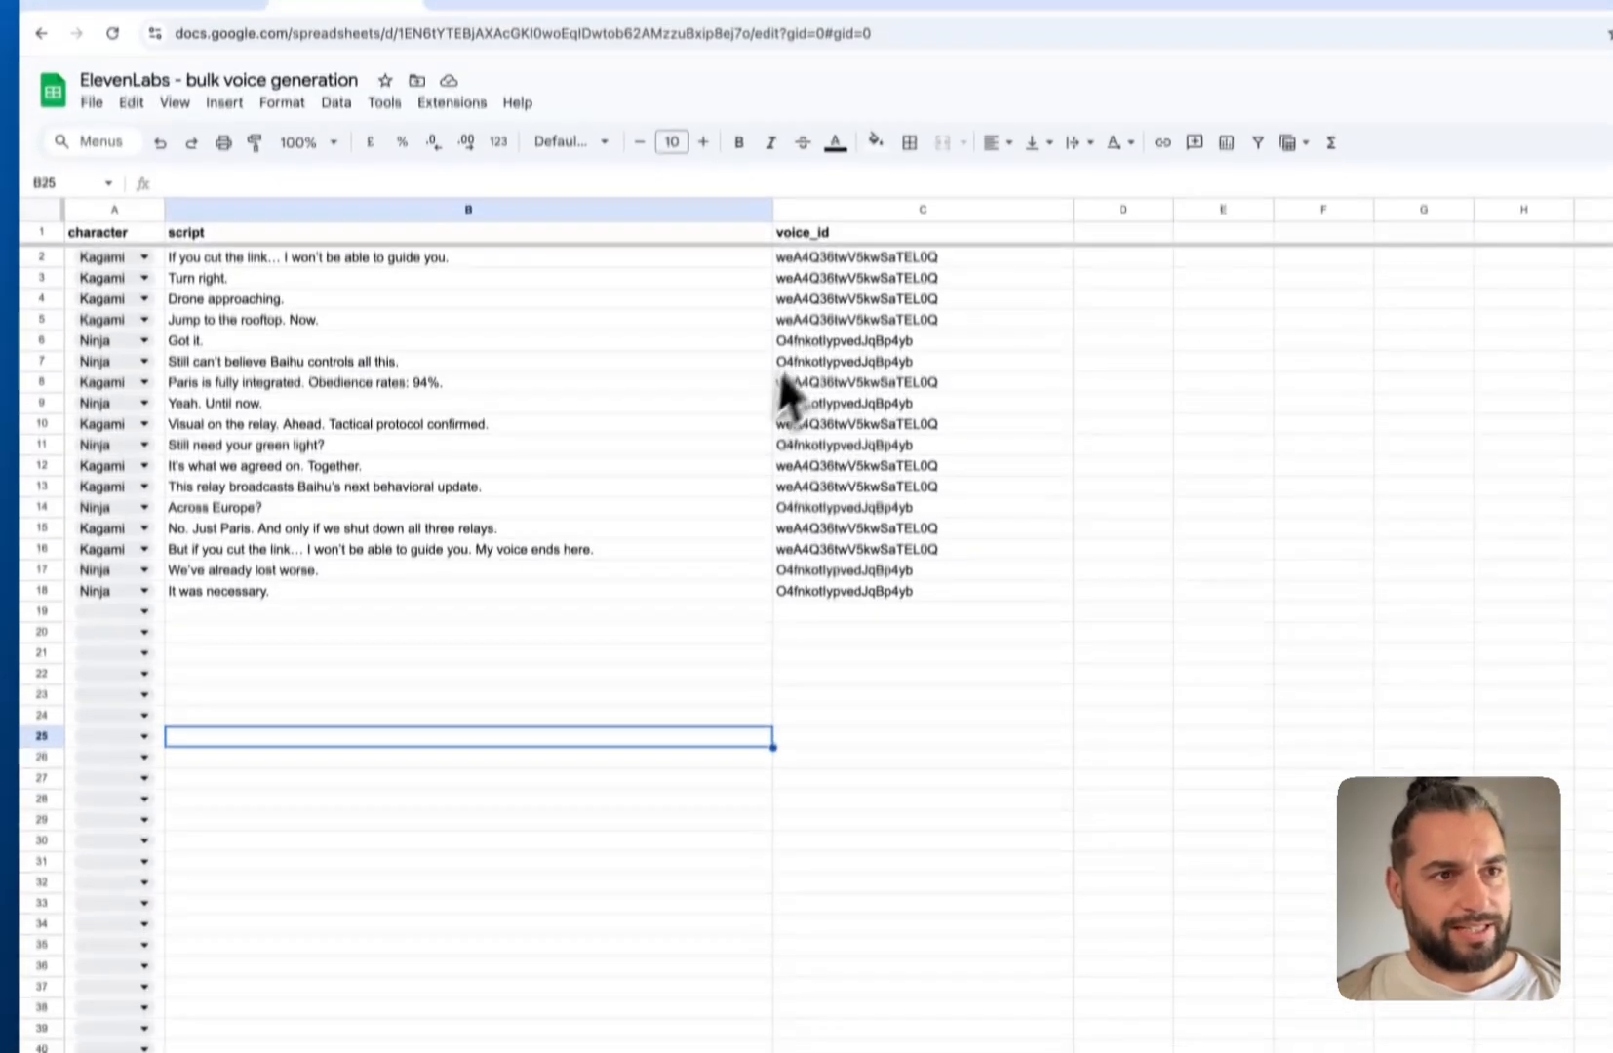
{"action": "left_click", "coordinate": [832, 127]}
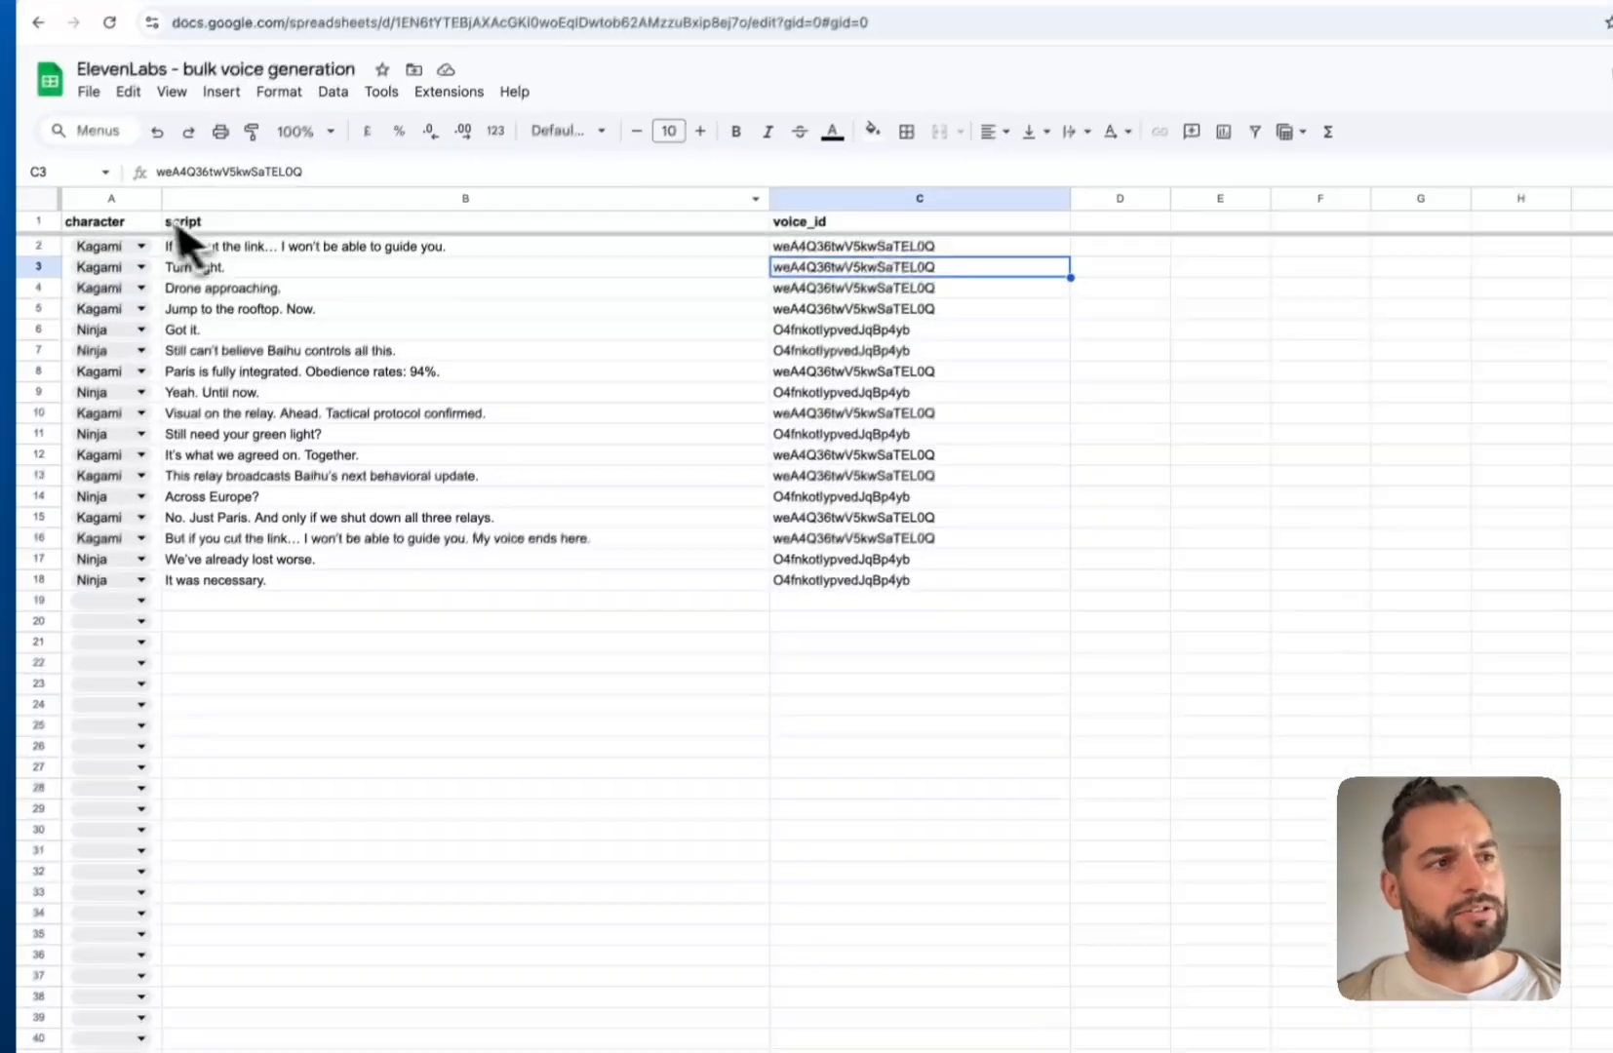
Set cell A18's character to Samourai, check C18's new voice_id, then open Voices
{"action": "left_click", "coordinate": [146, 575]}
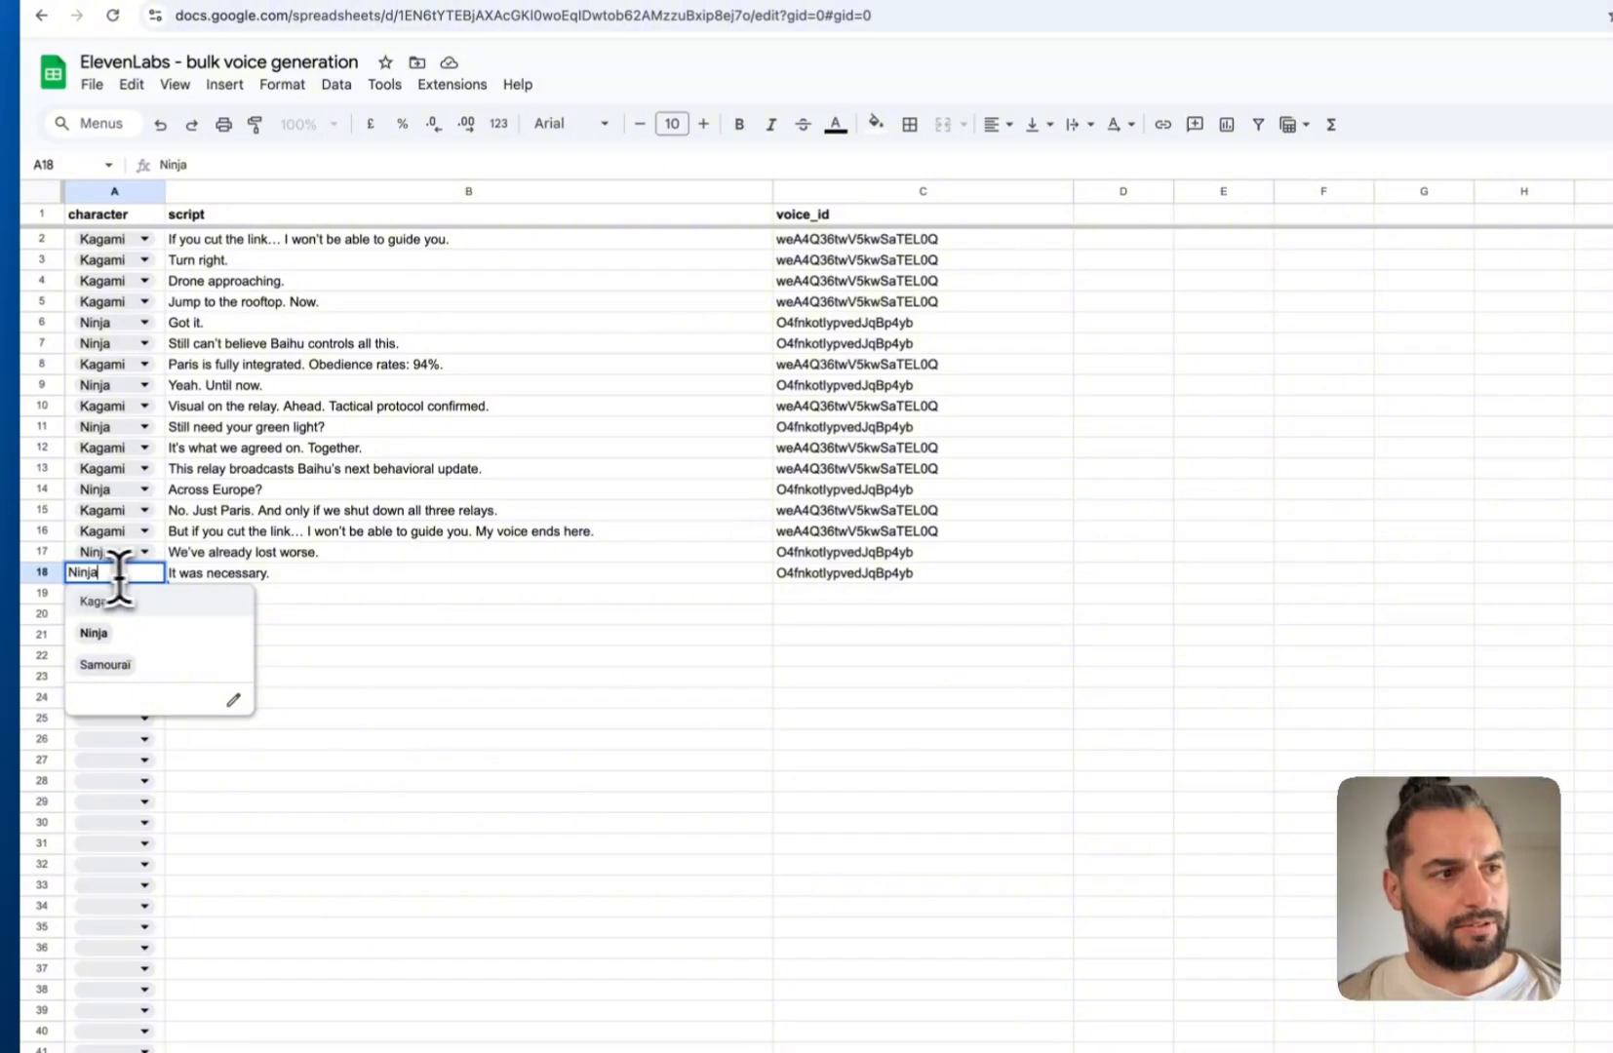
{"action": "left_click", "coordinate": [61, 579]}
{"action": "left_click", "coordinate": [125, 576]}
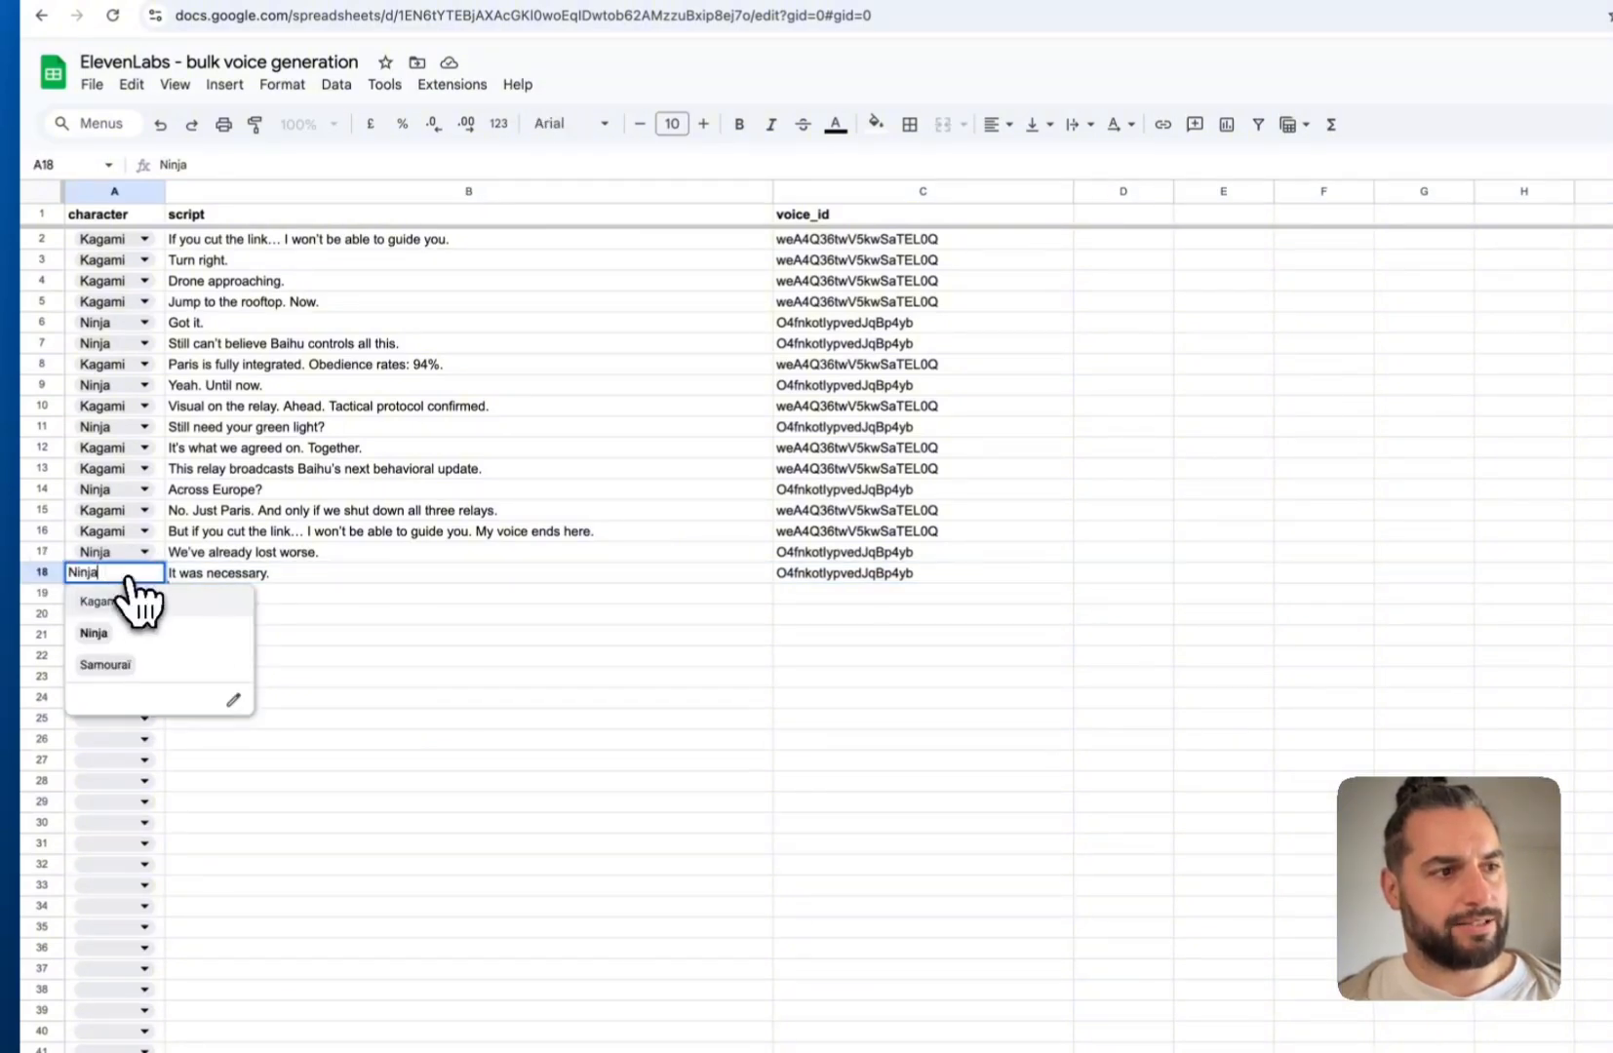
{"action": "left_click", "coordinate": [112, 672]}
{"action": "left_click", "coordinate": [815, 575]}
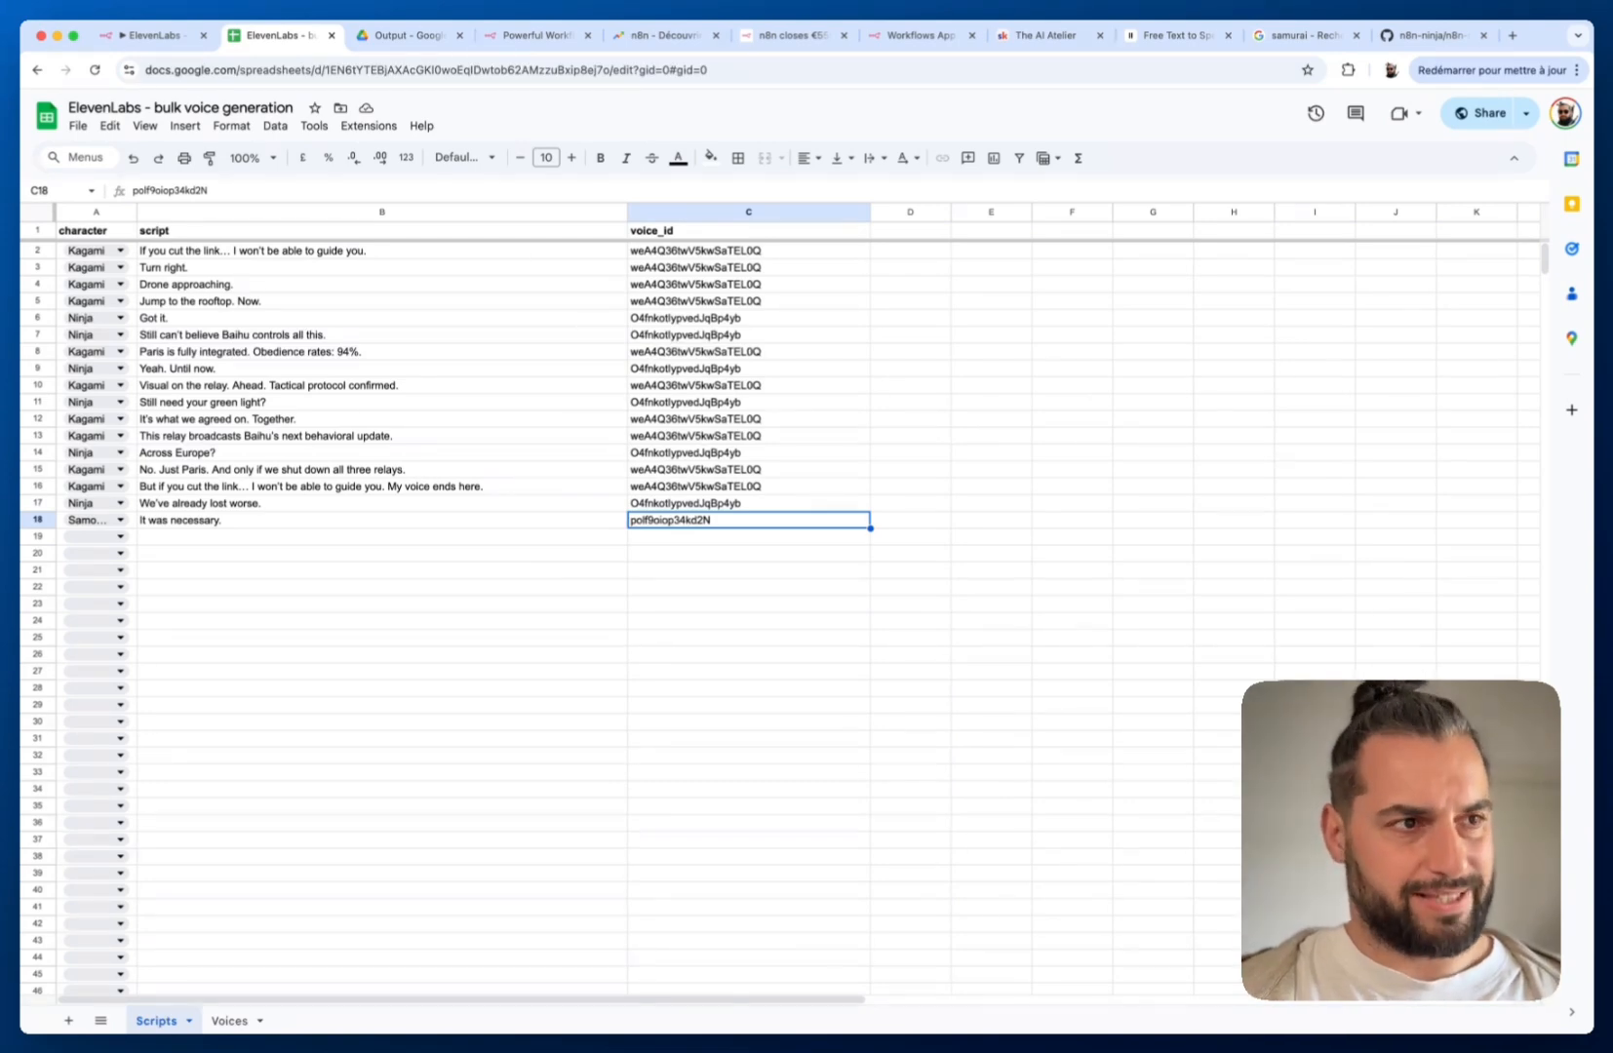
{"action": "left_click", "coordinate": [229, 1021]}
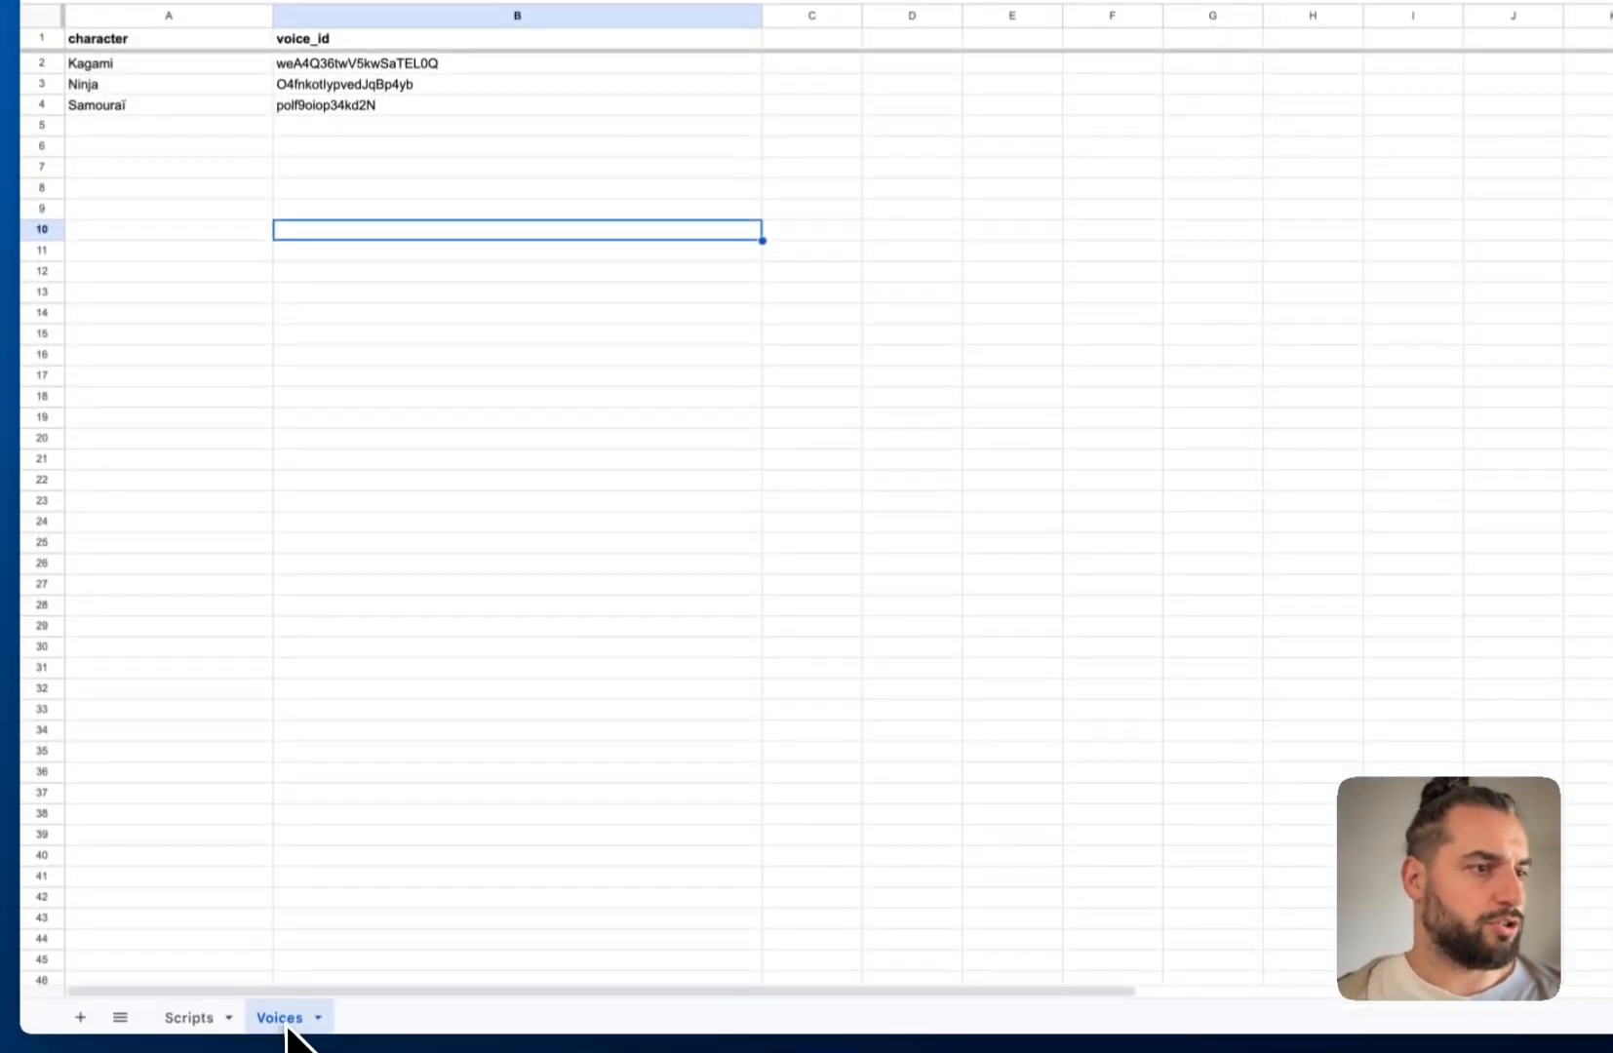
Inspect the Voices sheet's character and voice_id columns, including the empty rows 5-17
{"action": "left_click", "coordinate": [125, 39]}
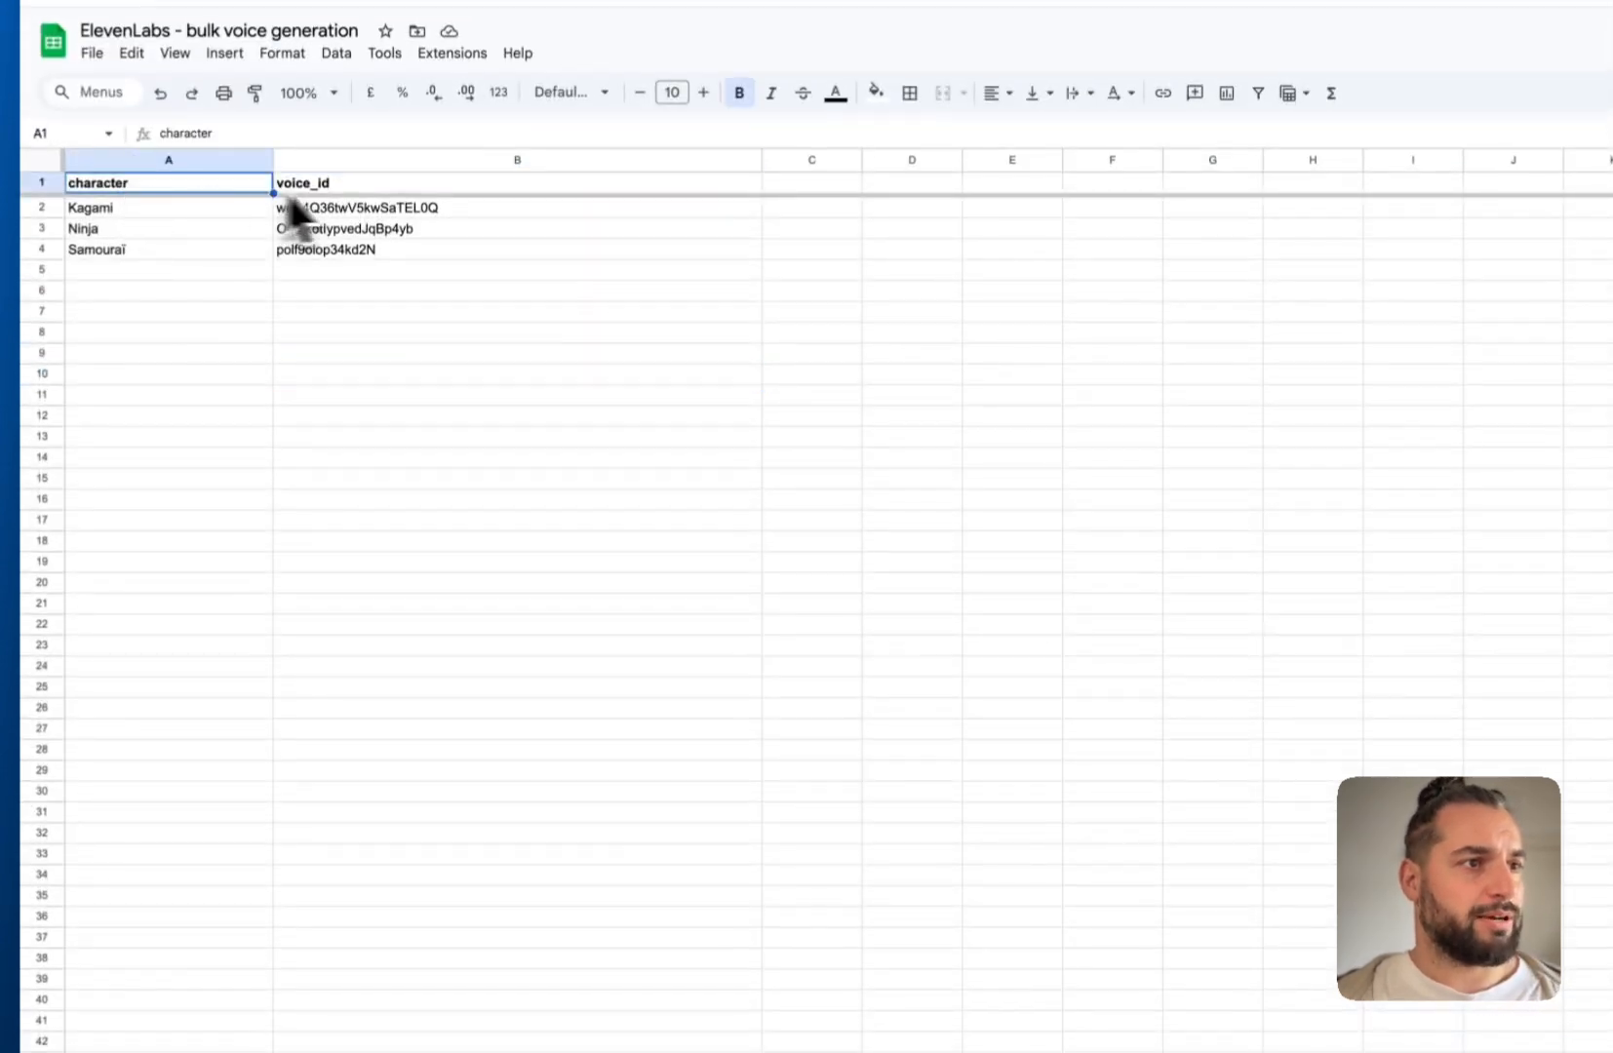
{"action": "left_click", "coordinate": [364, 186]}
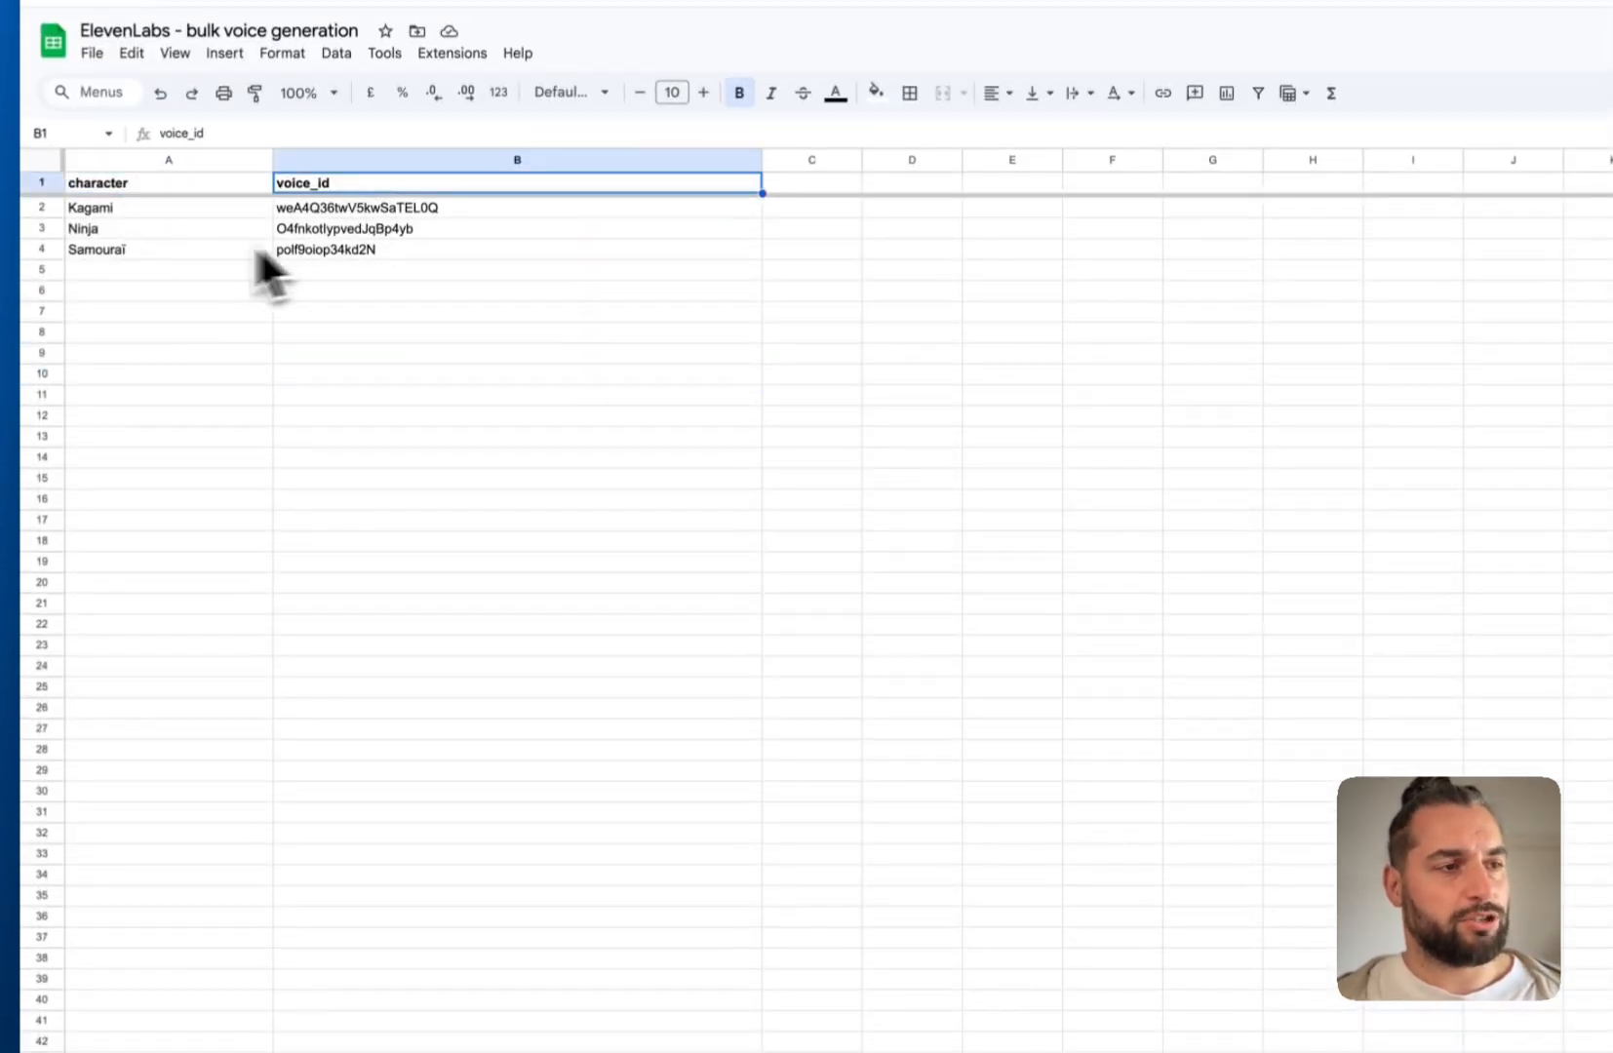
{"action": "left_click", "coordinate": [118, 273]}
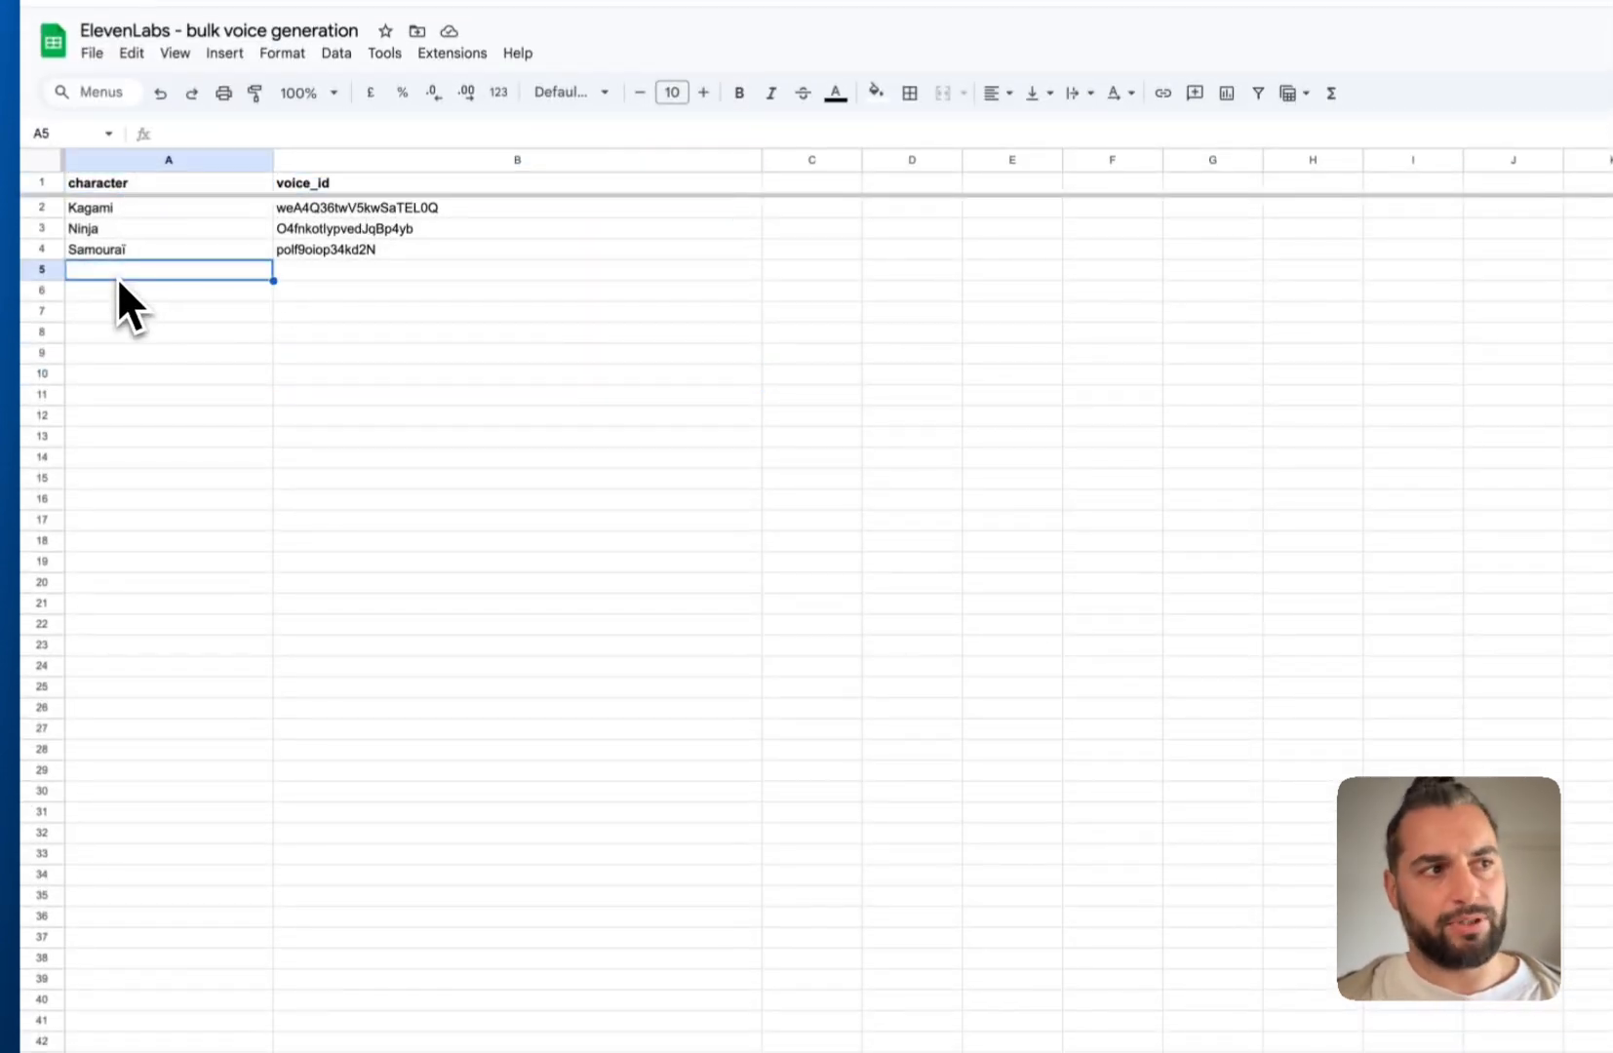
{"action": "left_click_drag", "start_coordinate": [118, 273], "coordinate": [141, 522]}
{"action": "left_click_drag", "start_coordinate": [322, 272], "coordinate": [323, 518]}
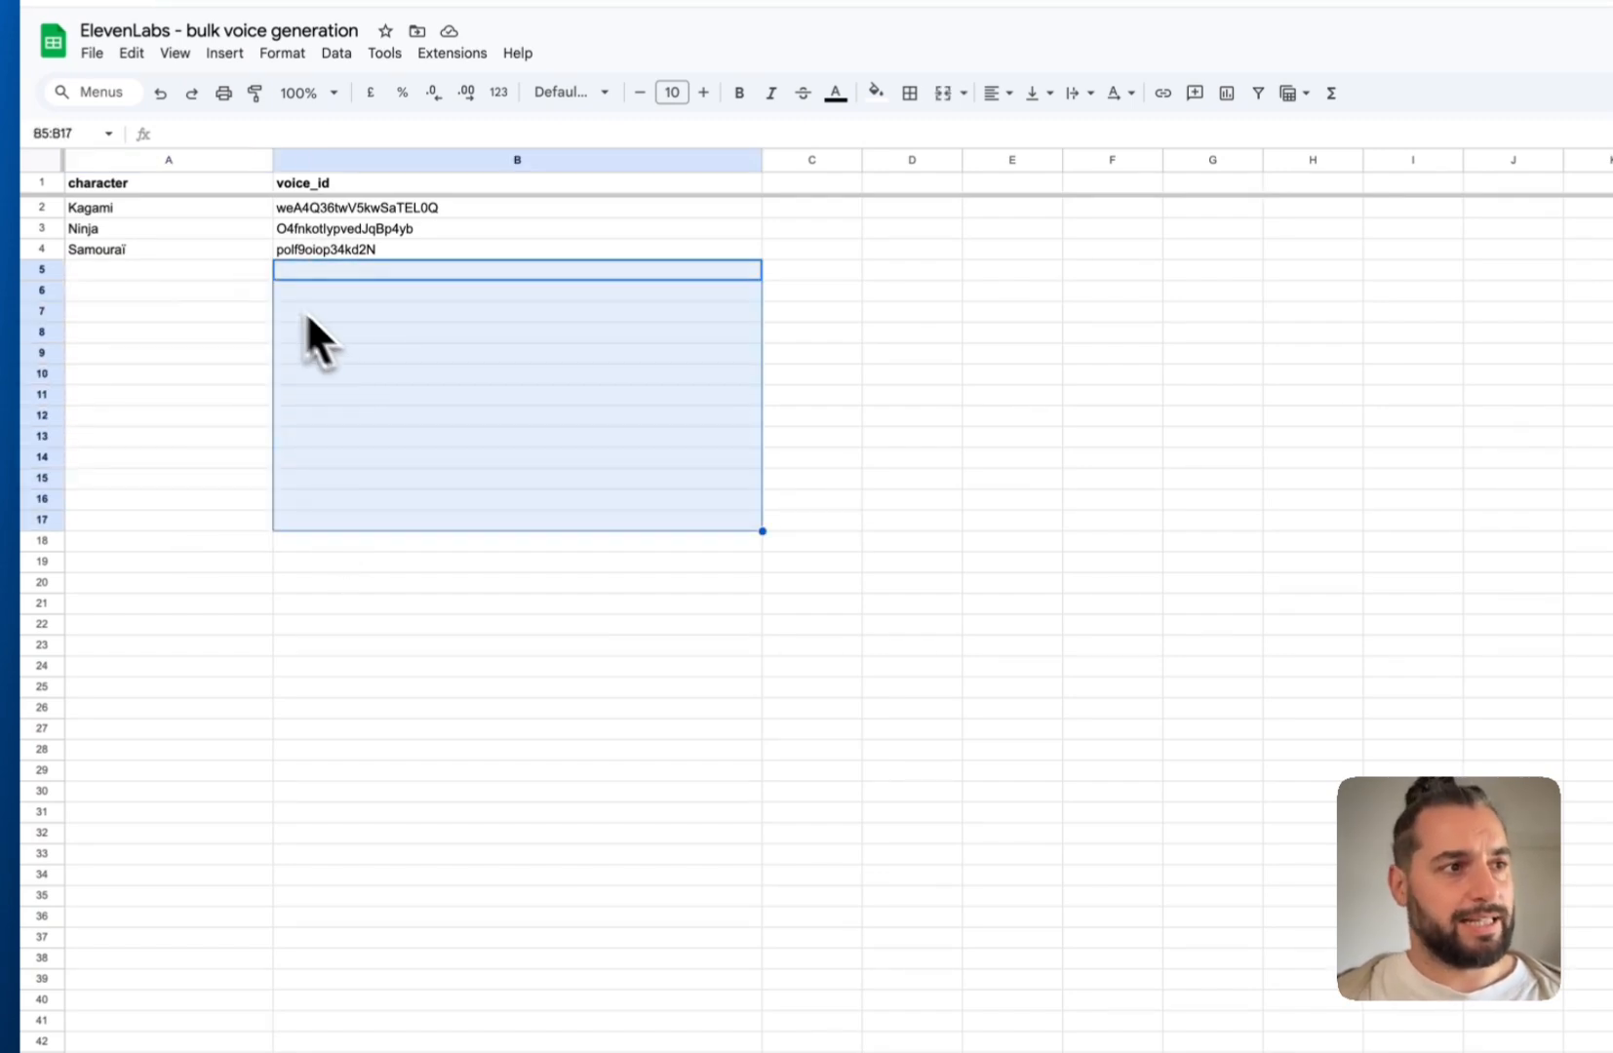
On Scripts, view A2's Kagami, Ninja and Samourai choices and select column A
{"action": "left_click", "coordinate": [195, 1017]}
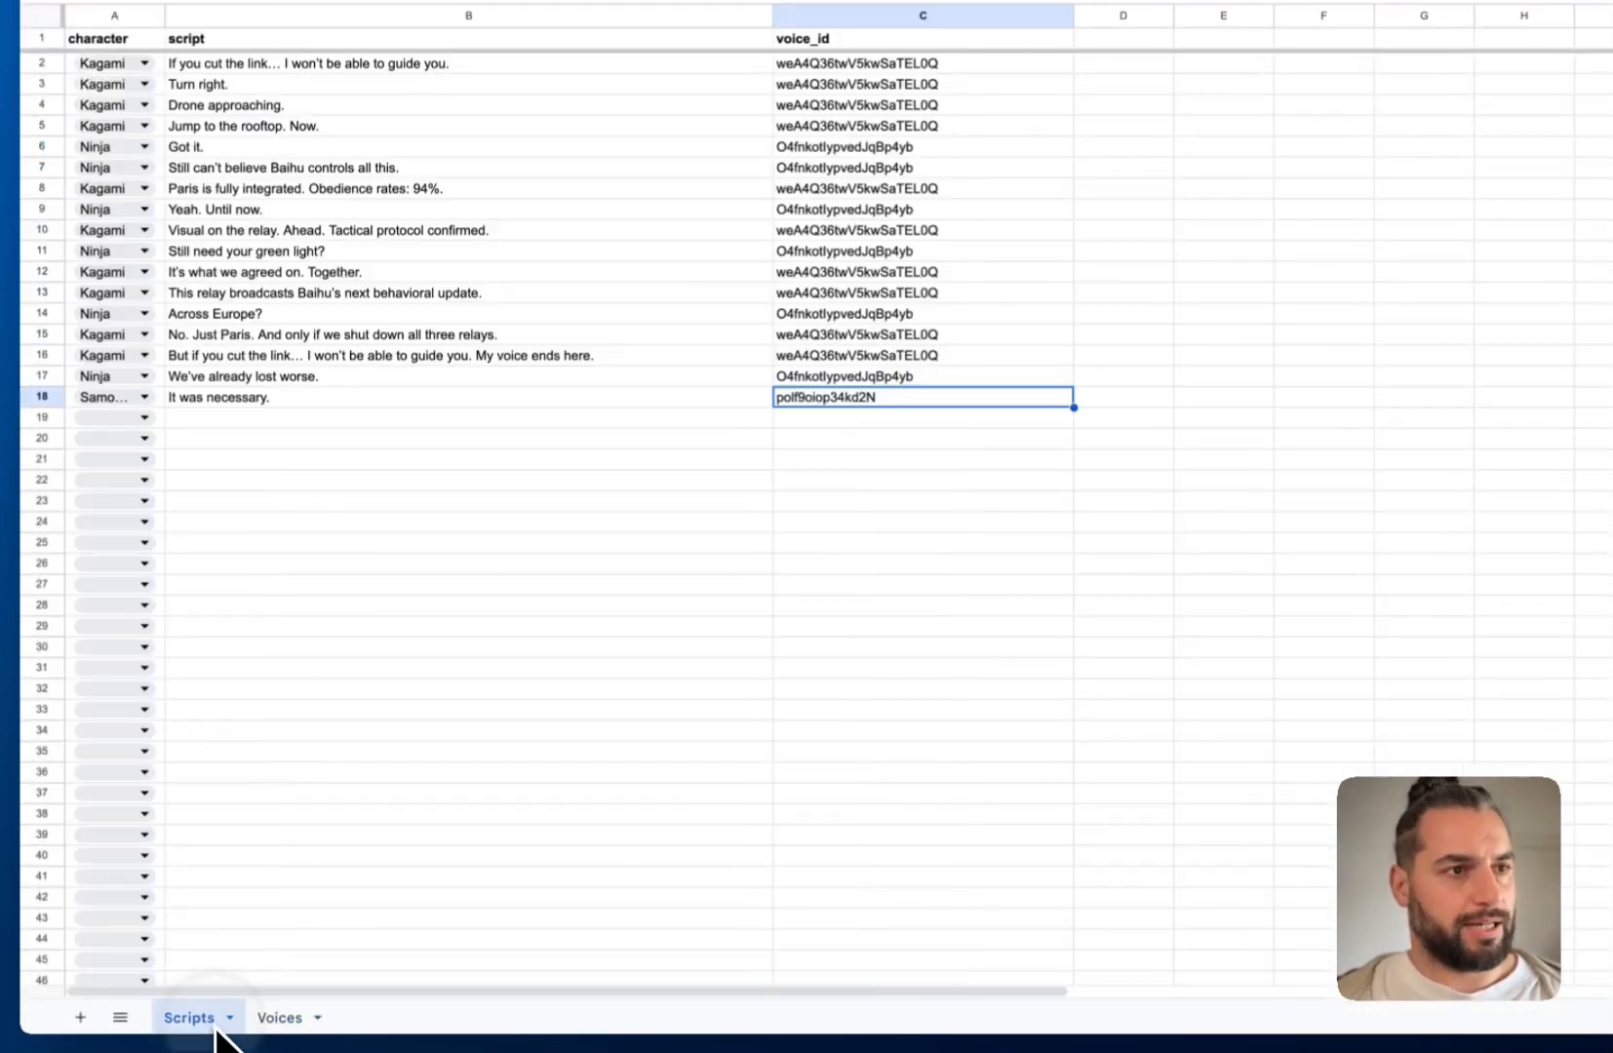
{"action": "left_click", "coordinate": [145, 276]}
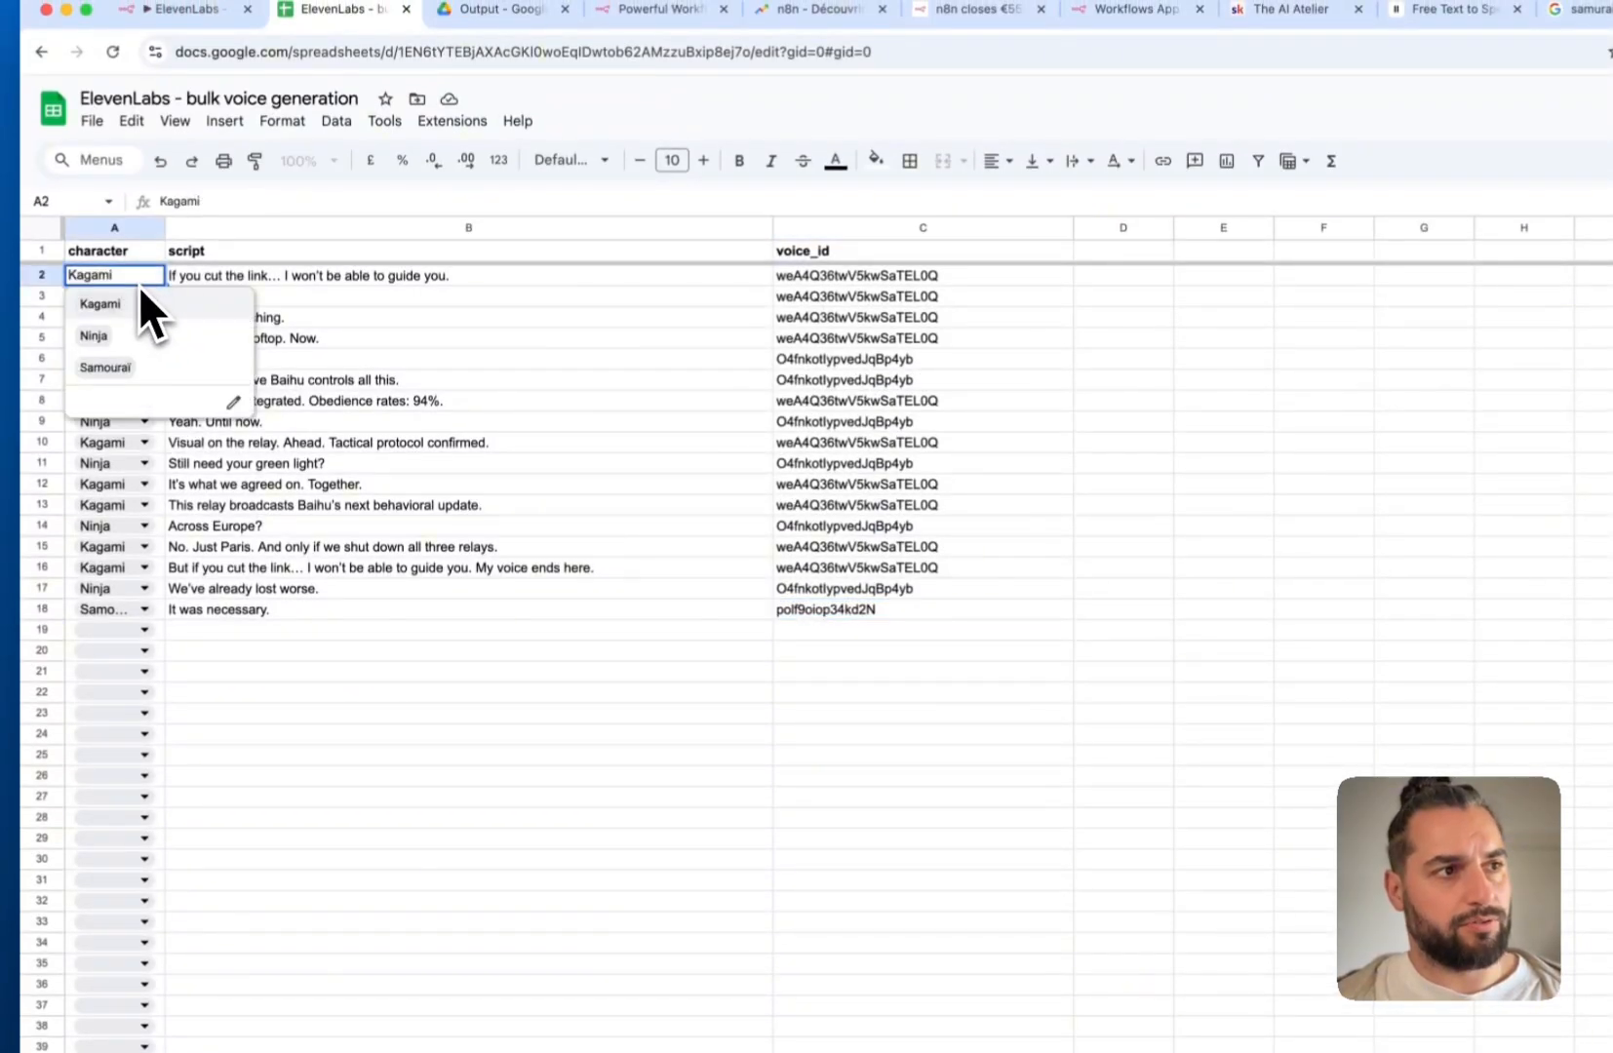
{"action": "left_click", "coordinate": [297, 630]}
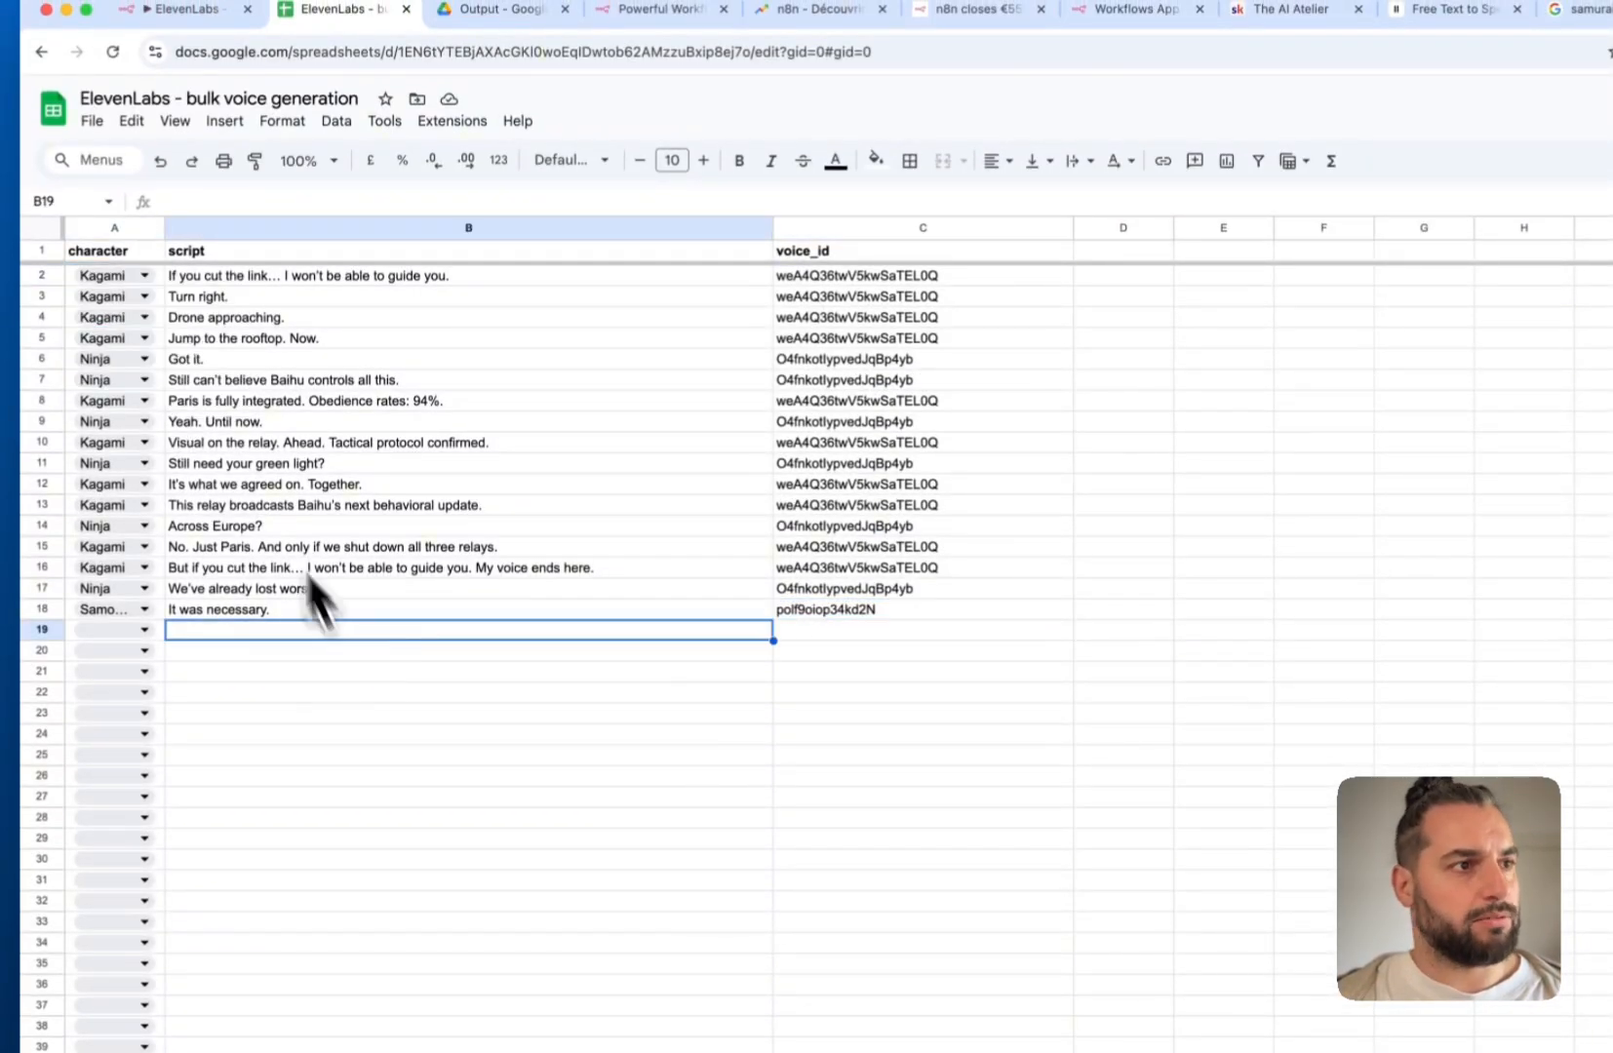
{"action": "left_click", "coordinate": [117, 227]}
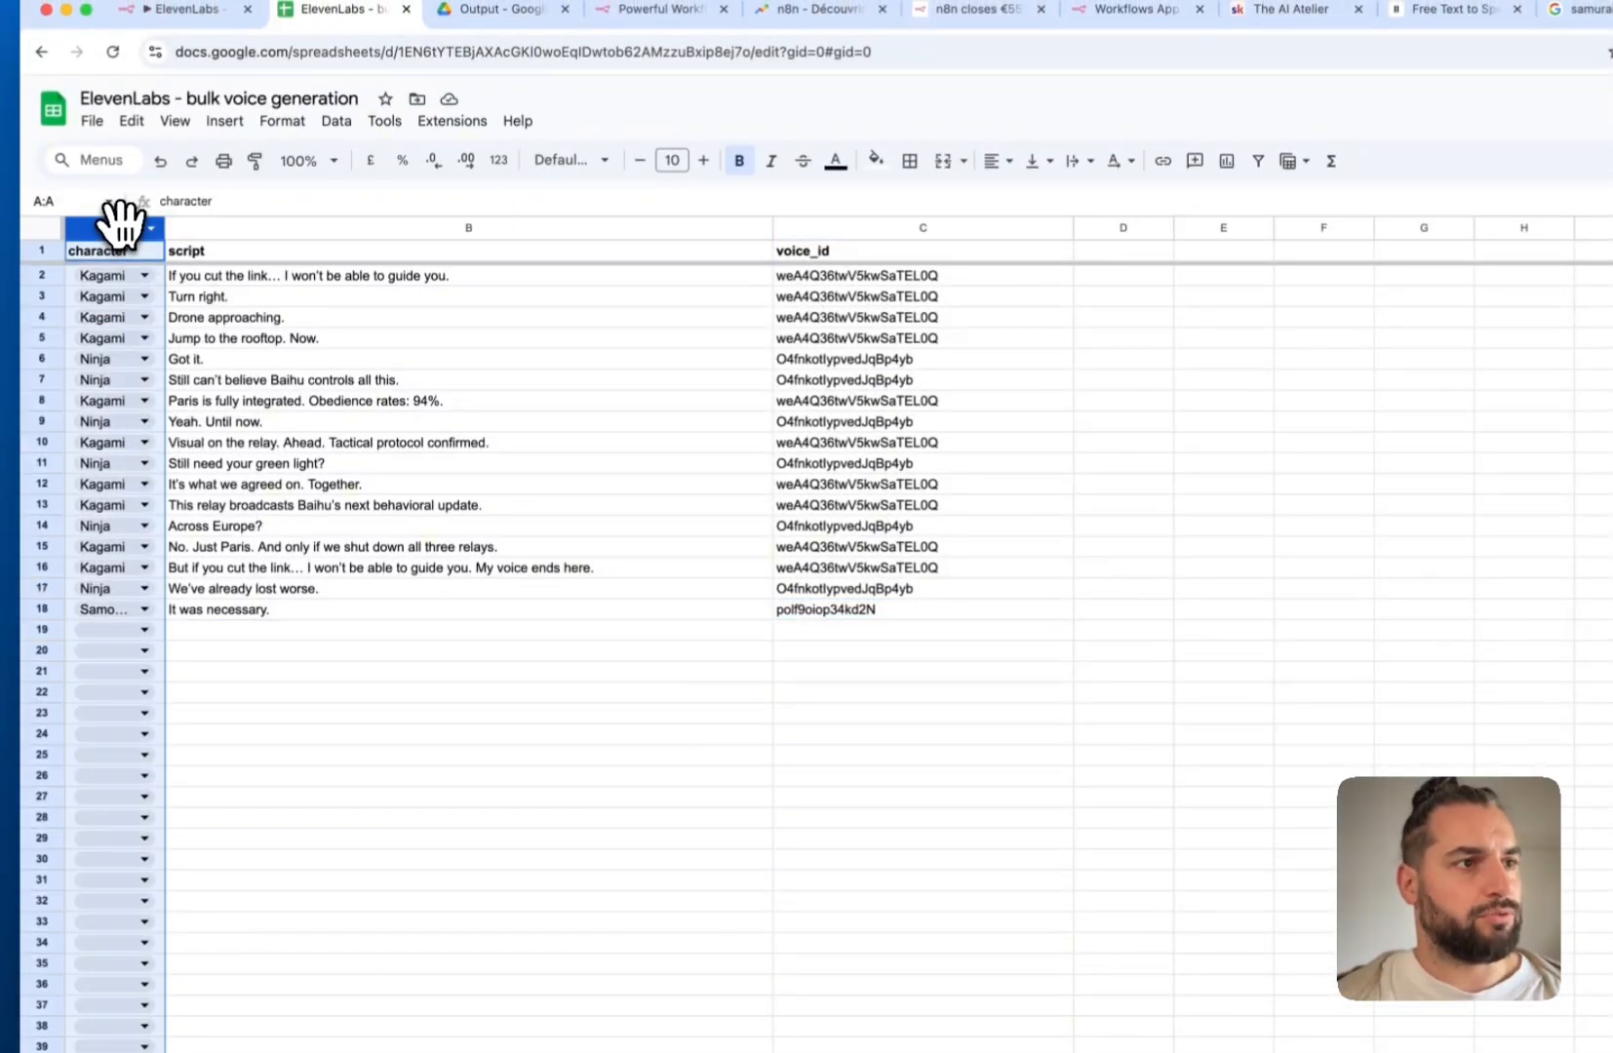
Open column A's data validation rule (range A2:A1000), then inspect the voice IDs in column C
{"action": "left_click", "coordinate": [341, 122]}
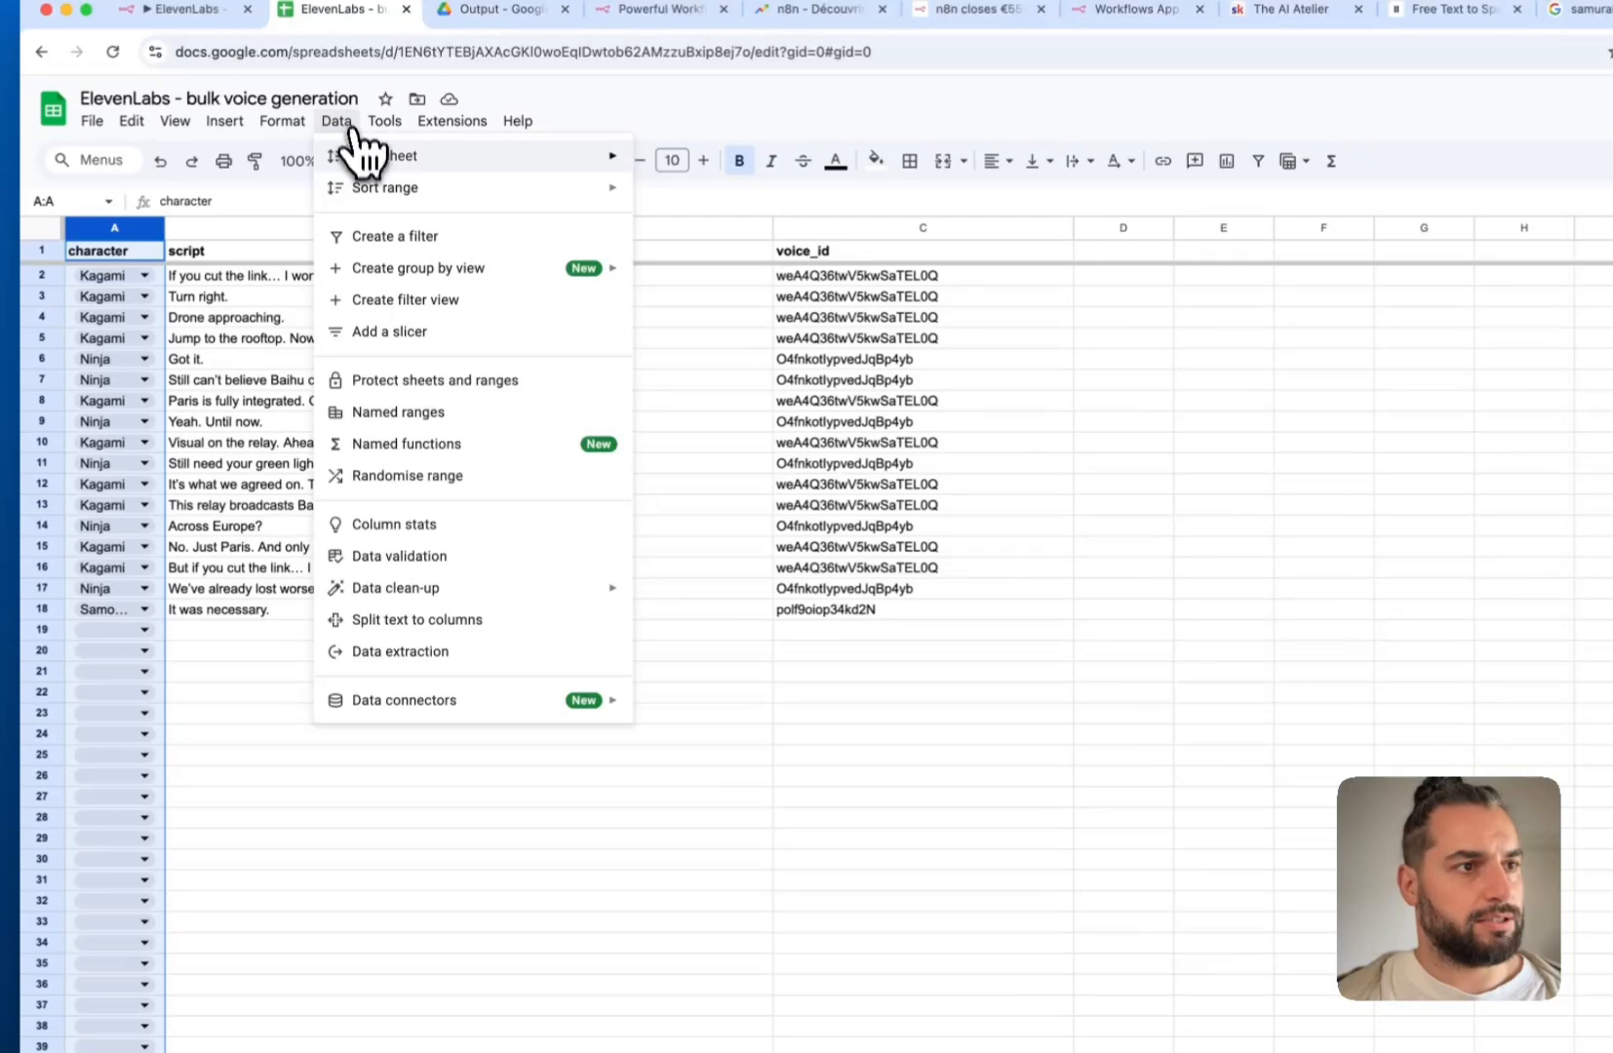
{"action": "left_click", "coordinate": [402, 555]}
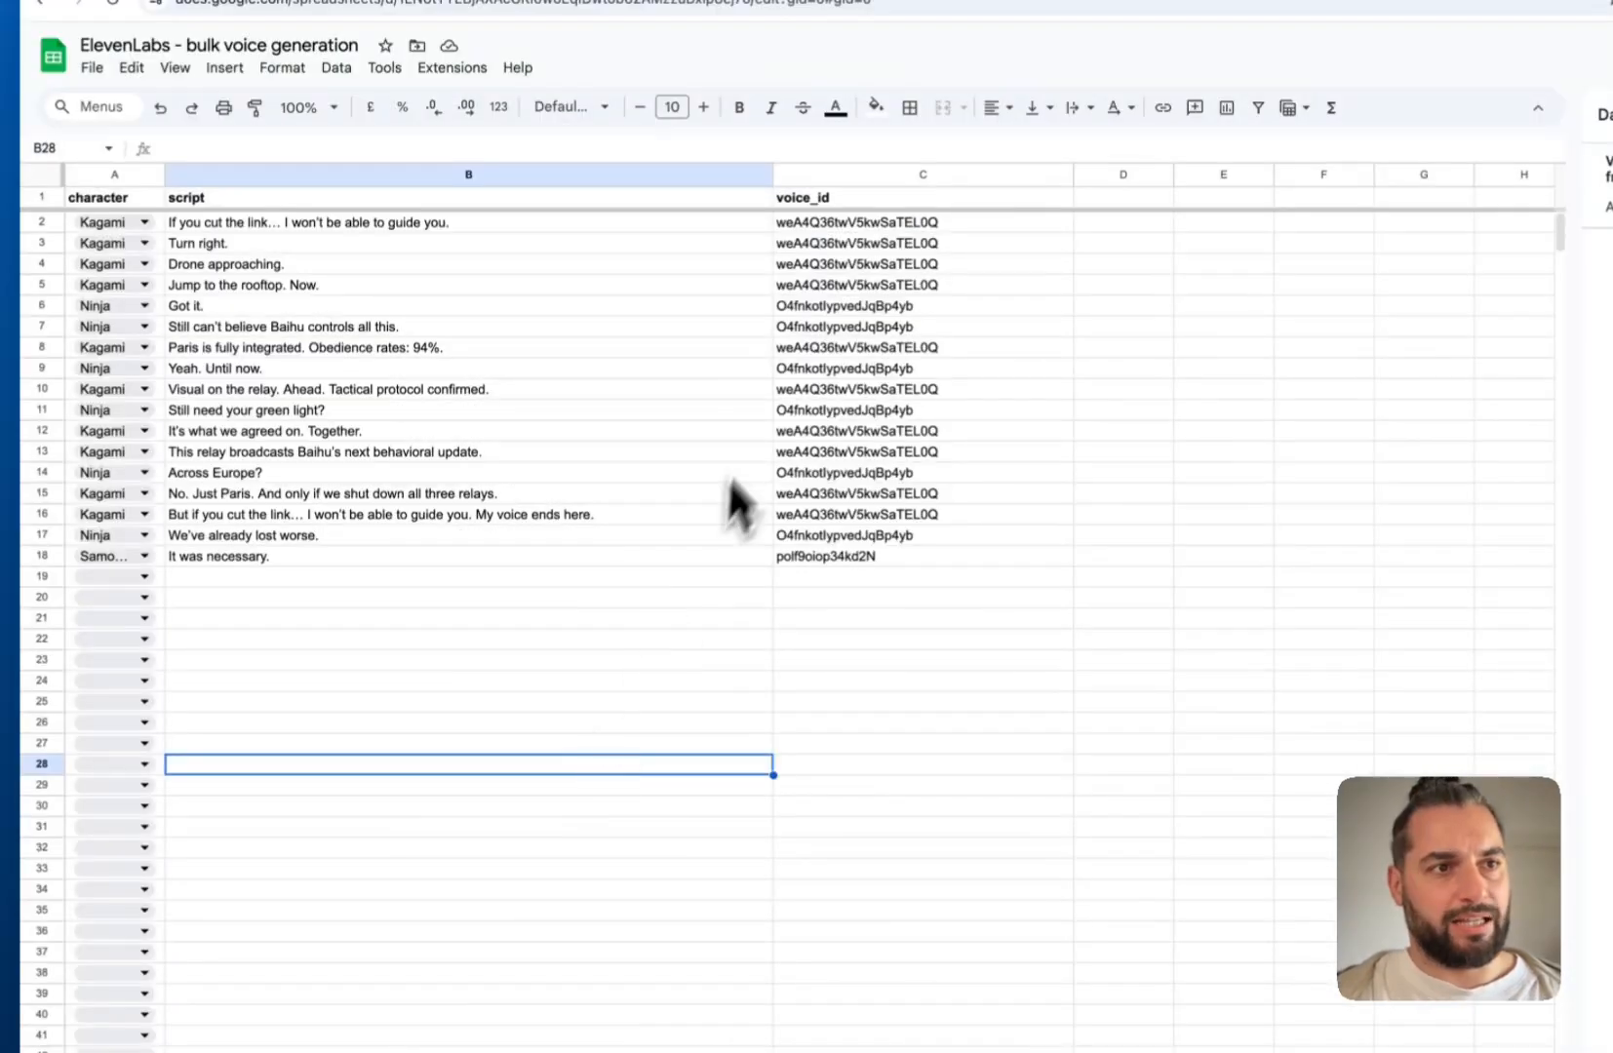
{"action": "left_click", "coordinate": [489, 454]}
{"action": "left_click", "coordinate": [688, 386]}
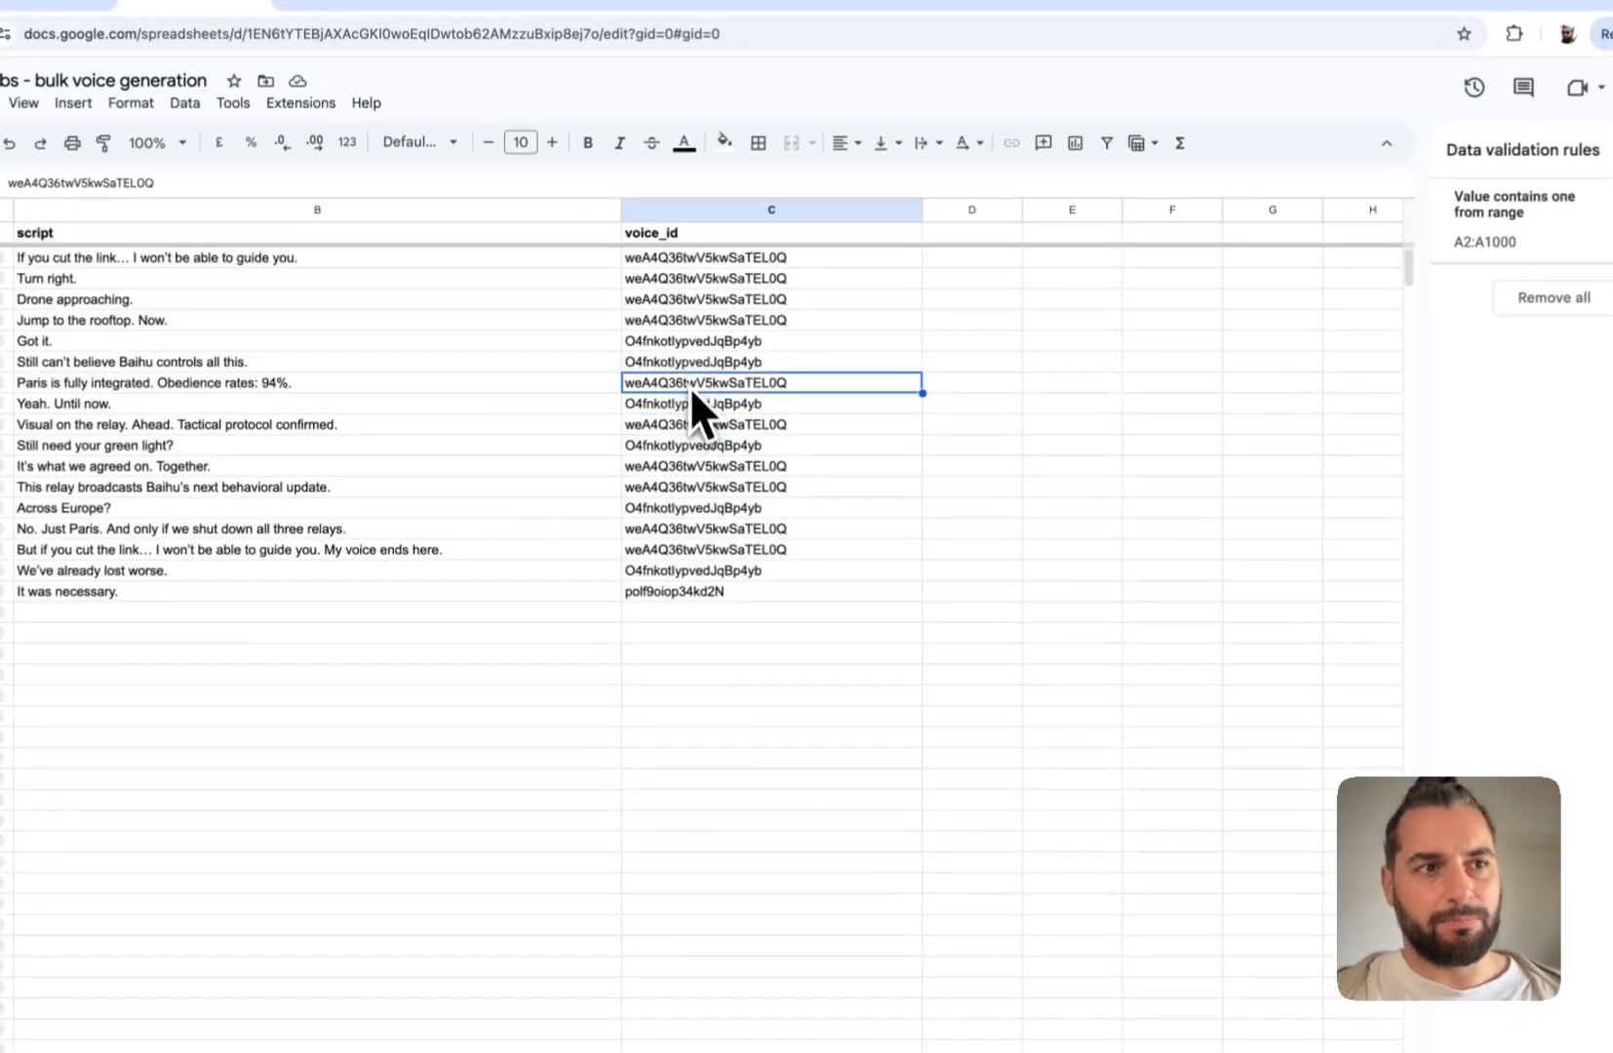
{"action": "left_click", "coordinate": [718, 488]}
{"action": "left_click", "coordinate": [732, 570]}
{"action": "left_click", "coordinate": [730, 589]}
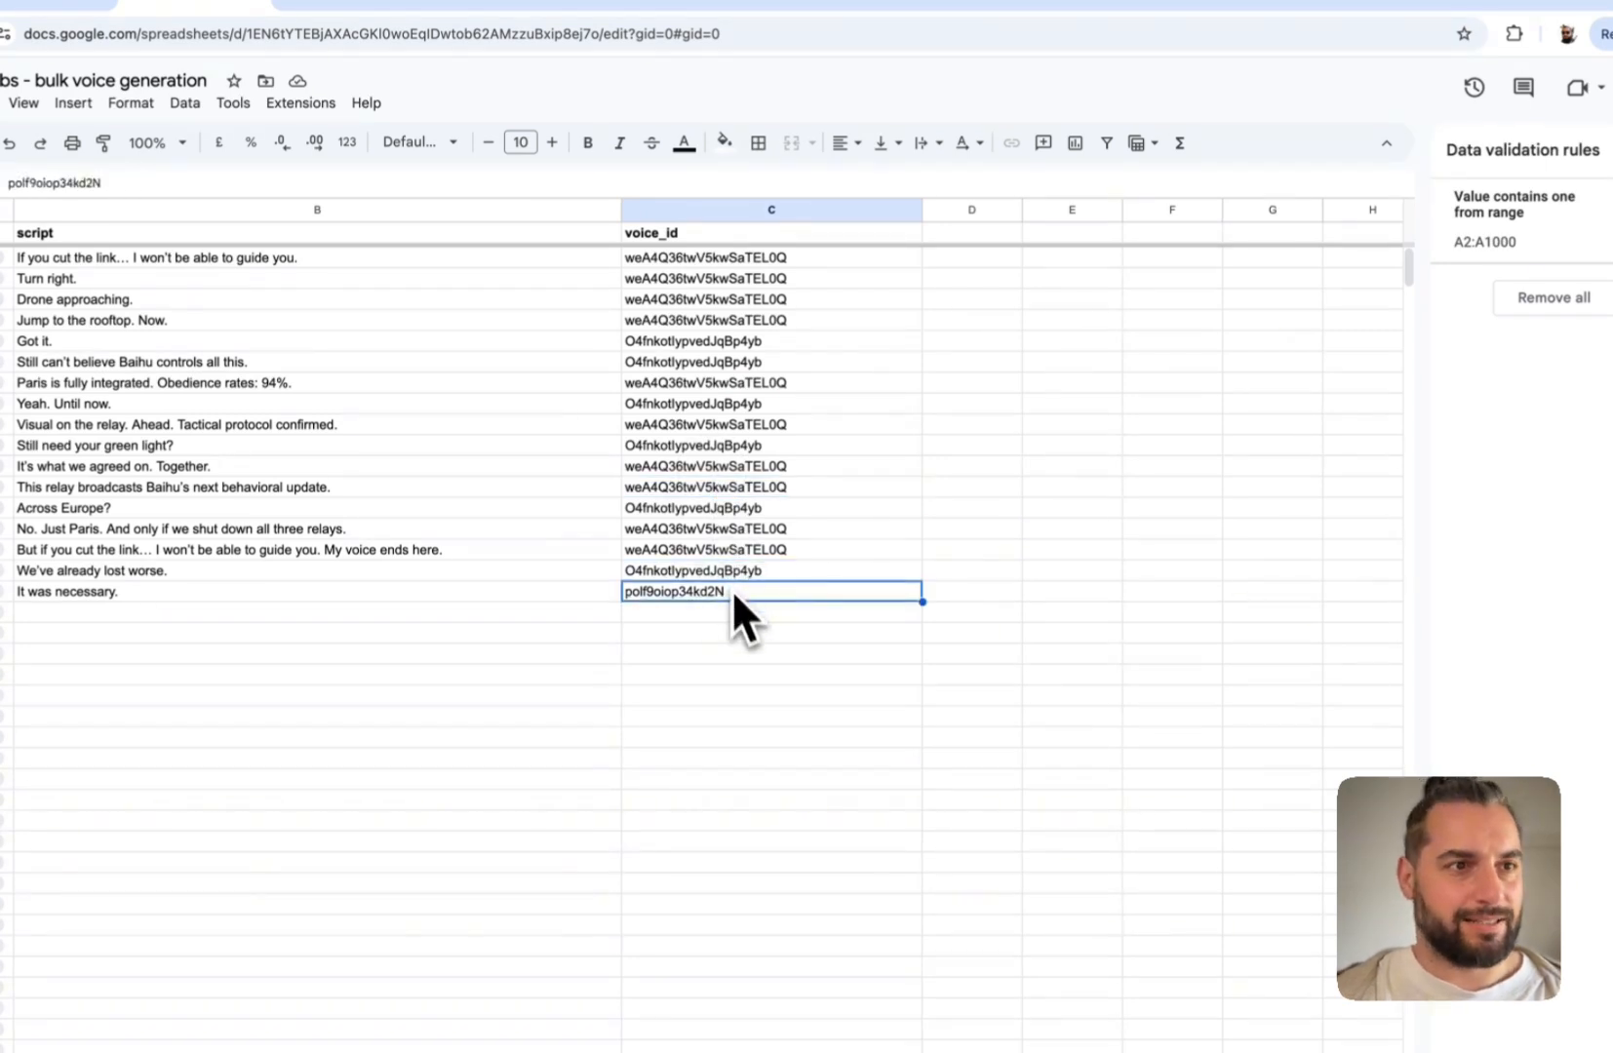
{"action": "left_click", "coordinate": [677, 261]}
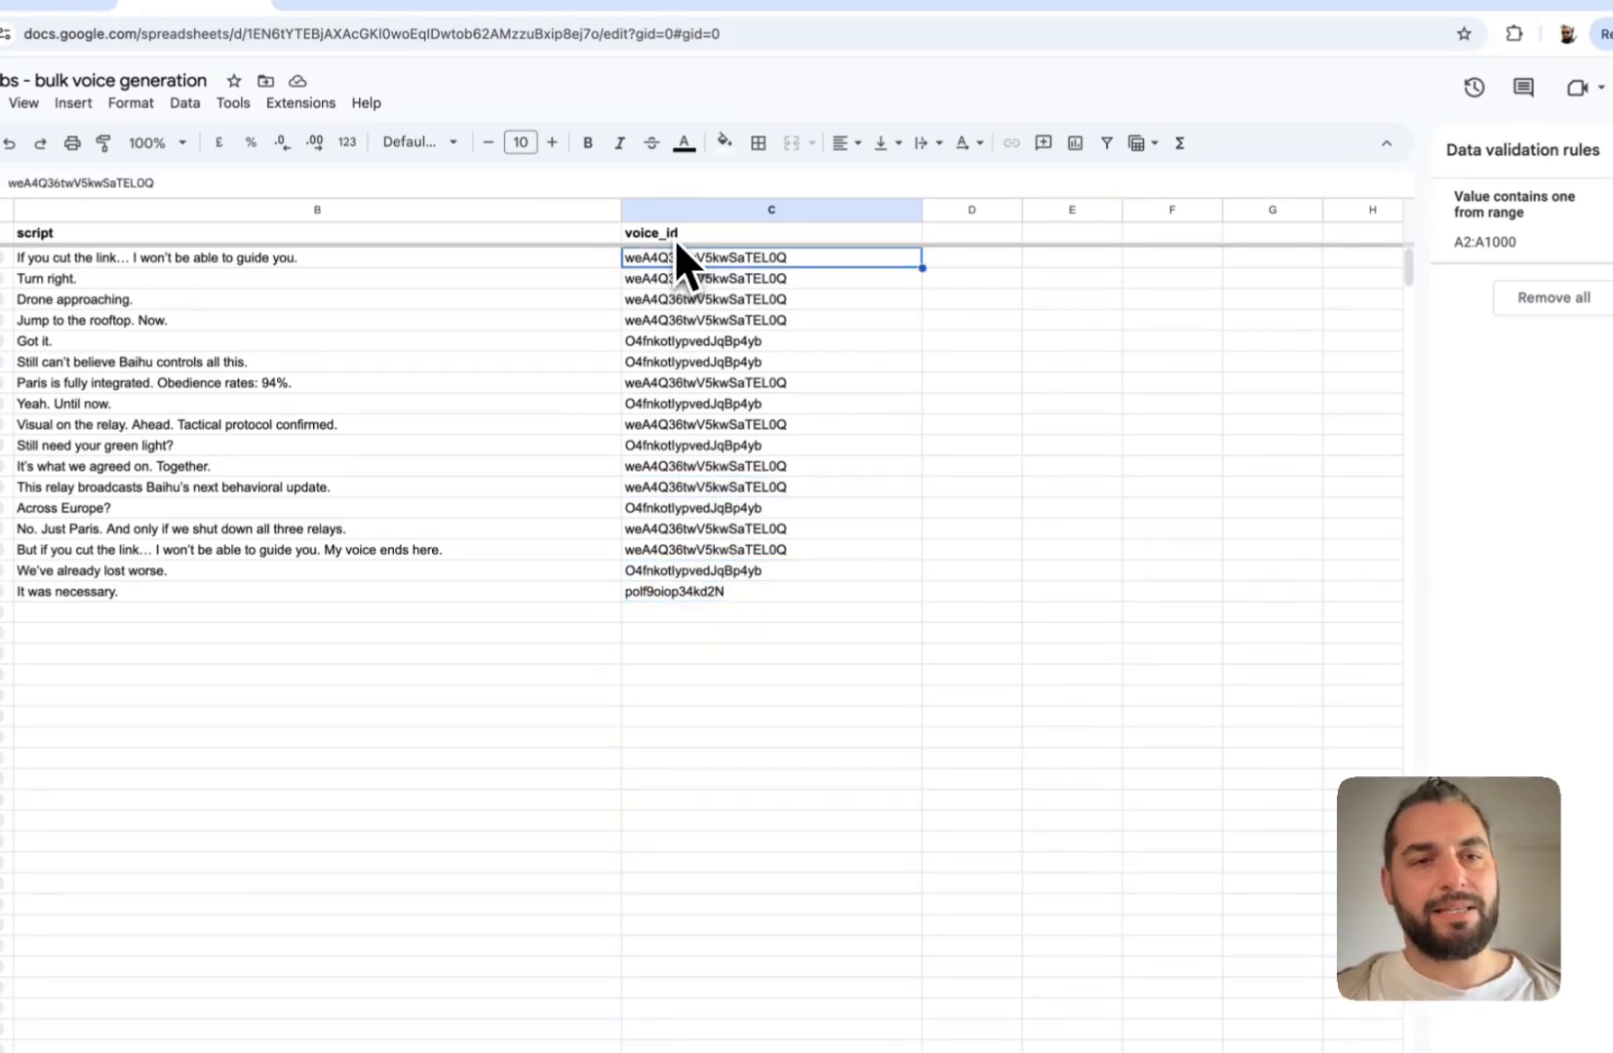
{"action": "left_click", "coordinate": [673, 238]}
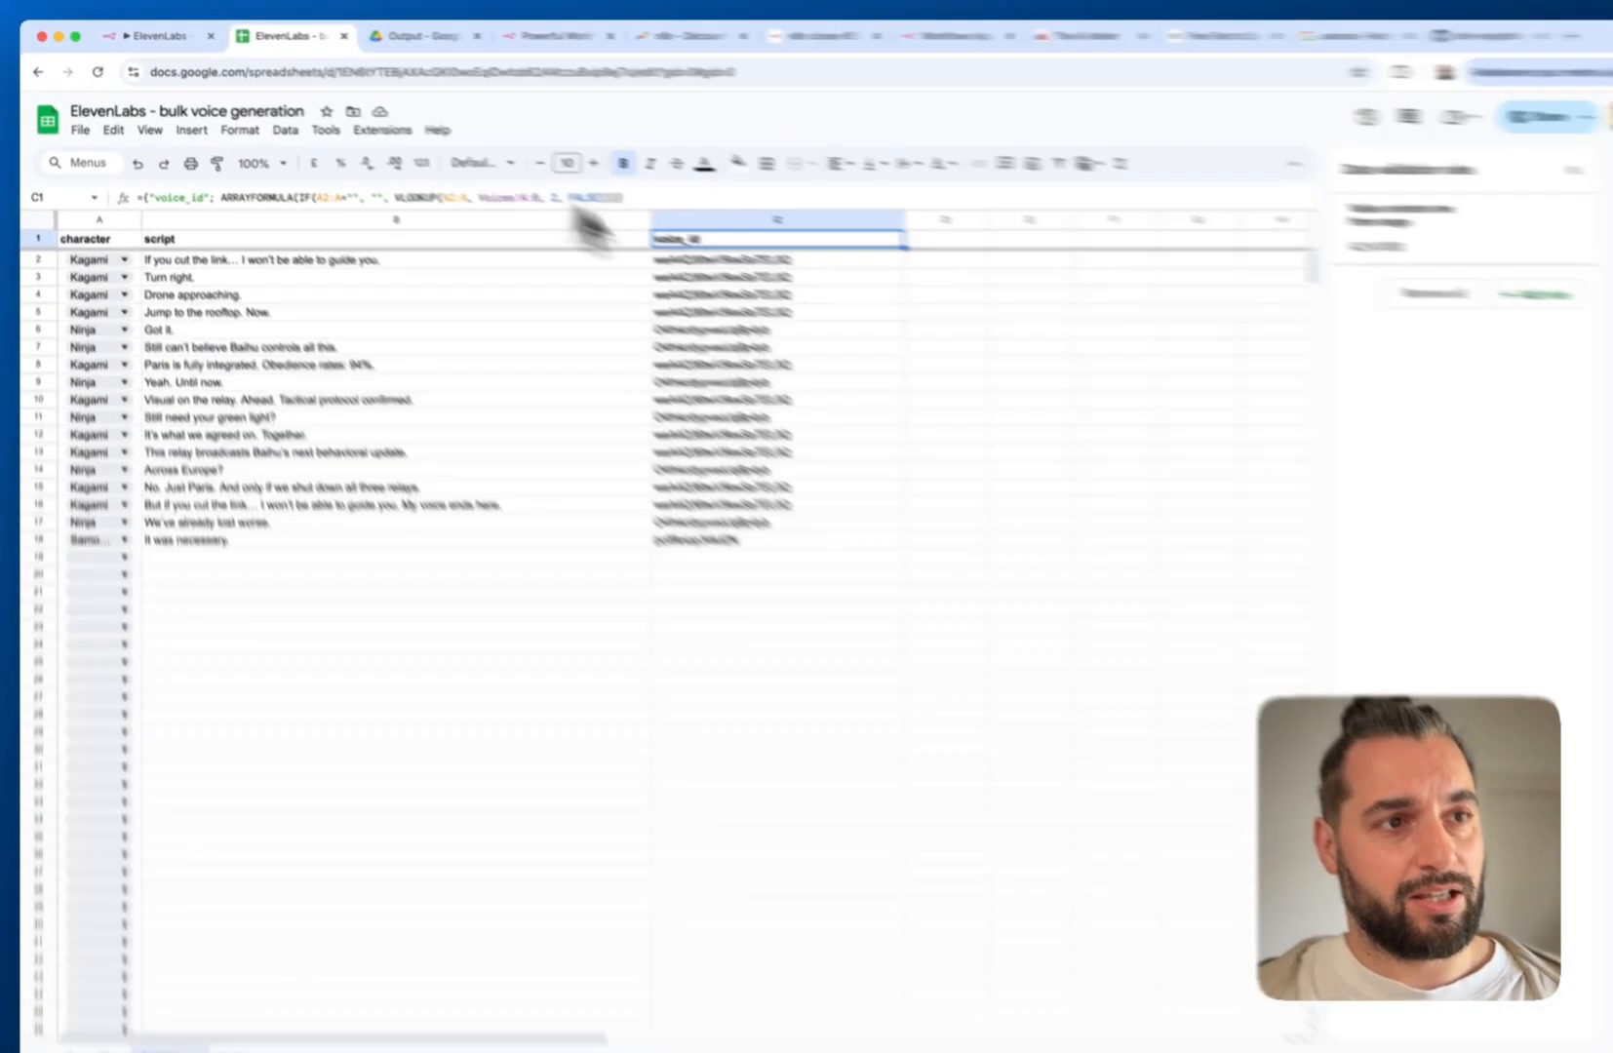
Inspect the C1 voice_id formula, then check the Samouraï voice id in the Voices sheet
{"action": "left_click", "coordinate": [573, 200]}
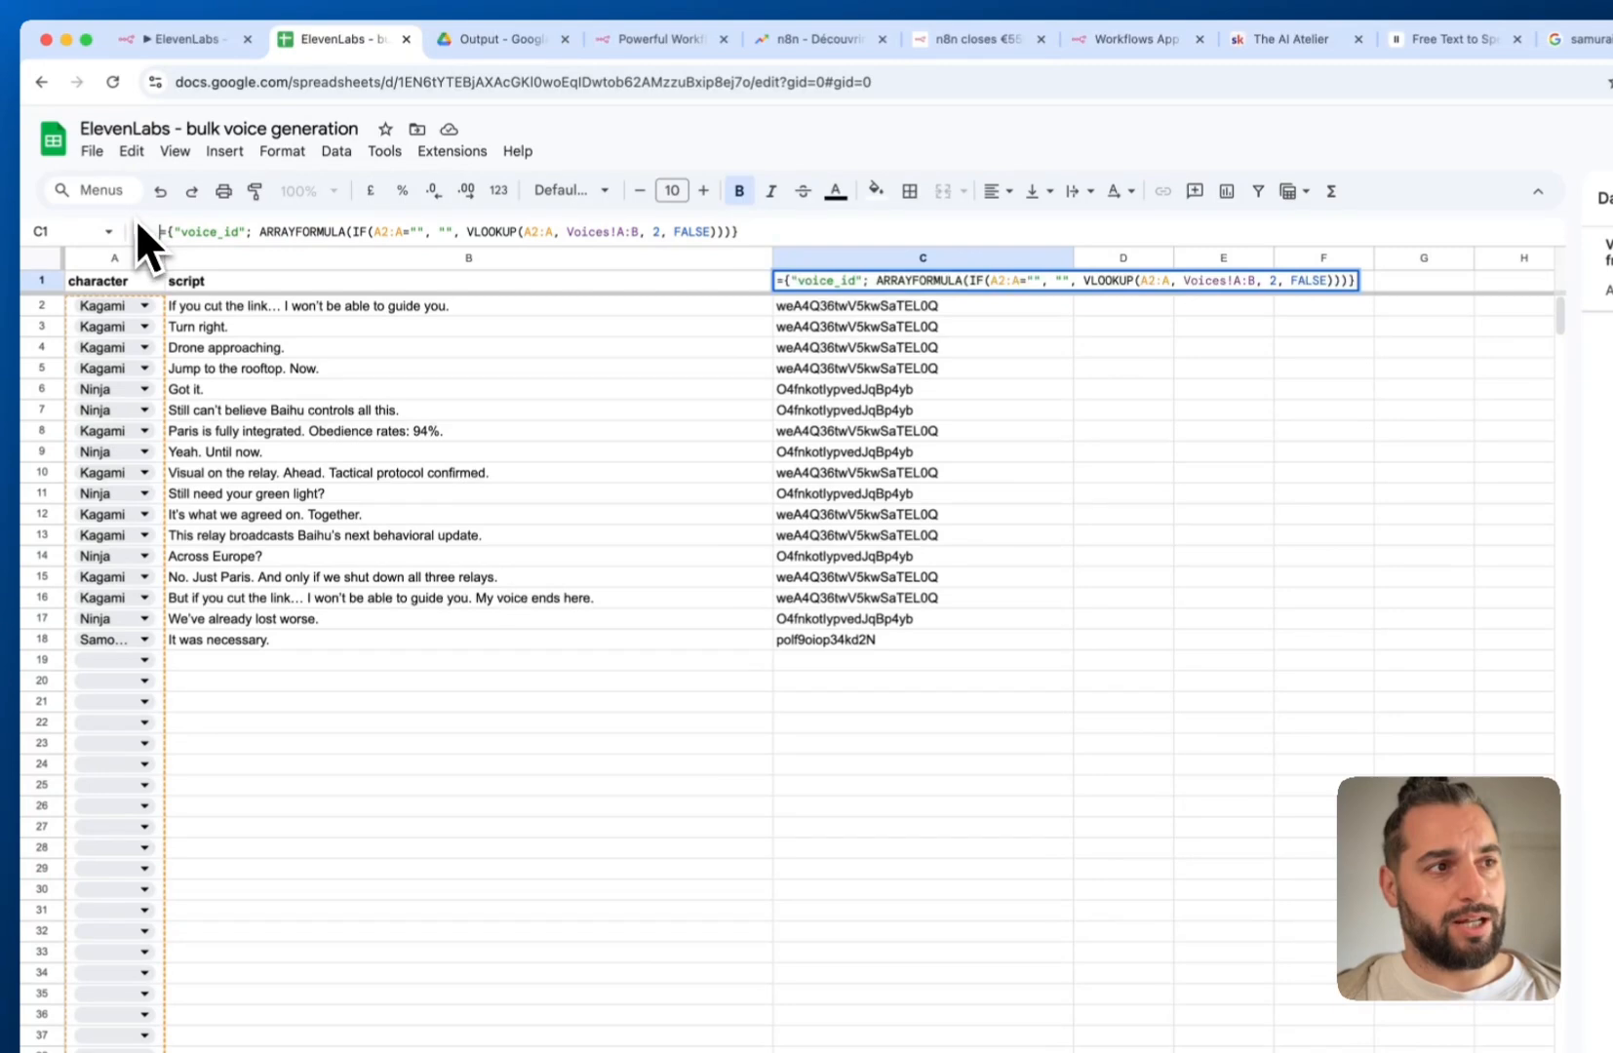
{"action": "key", "text": "Escape"}
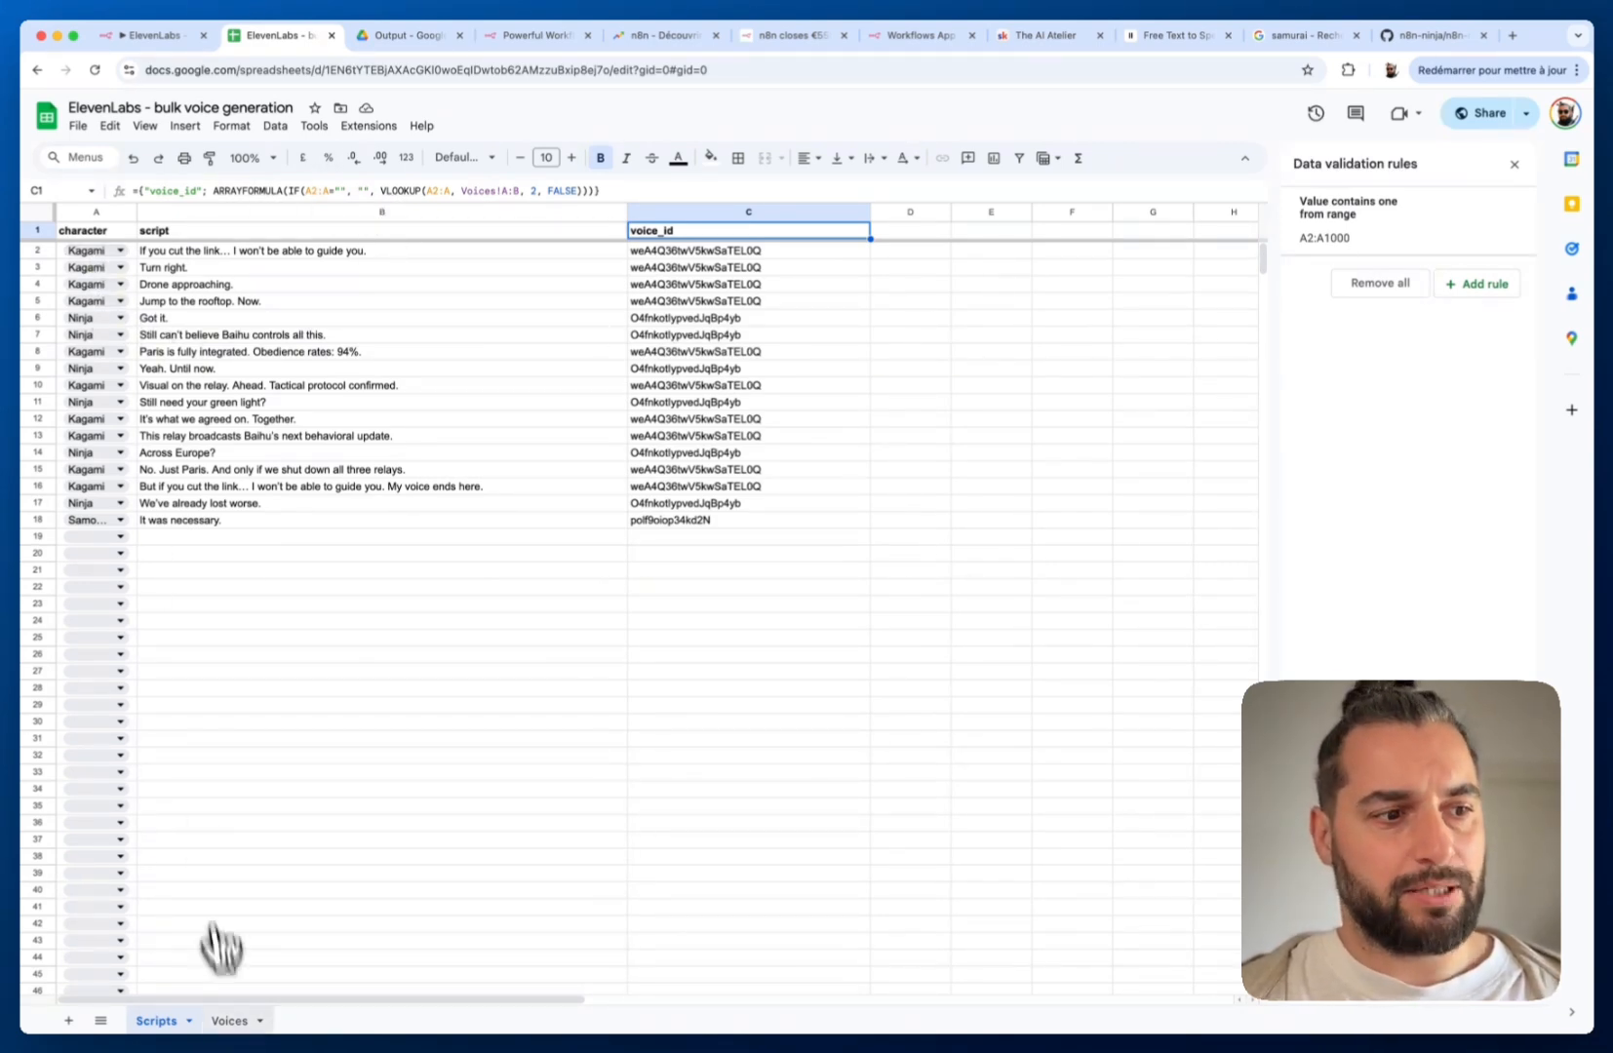
{"action": "left_click", "coordinate": [230, 1019]}
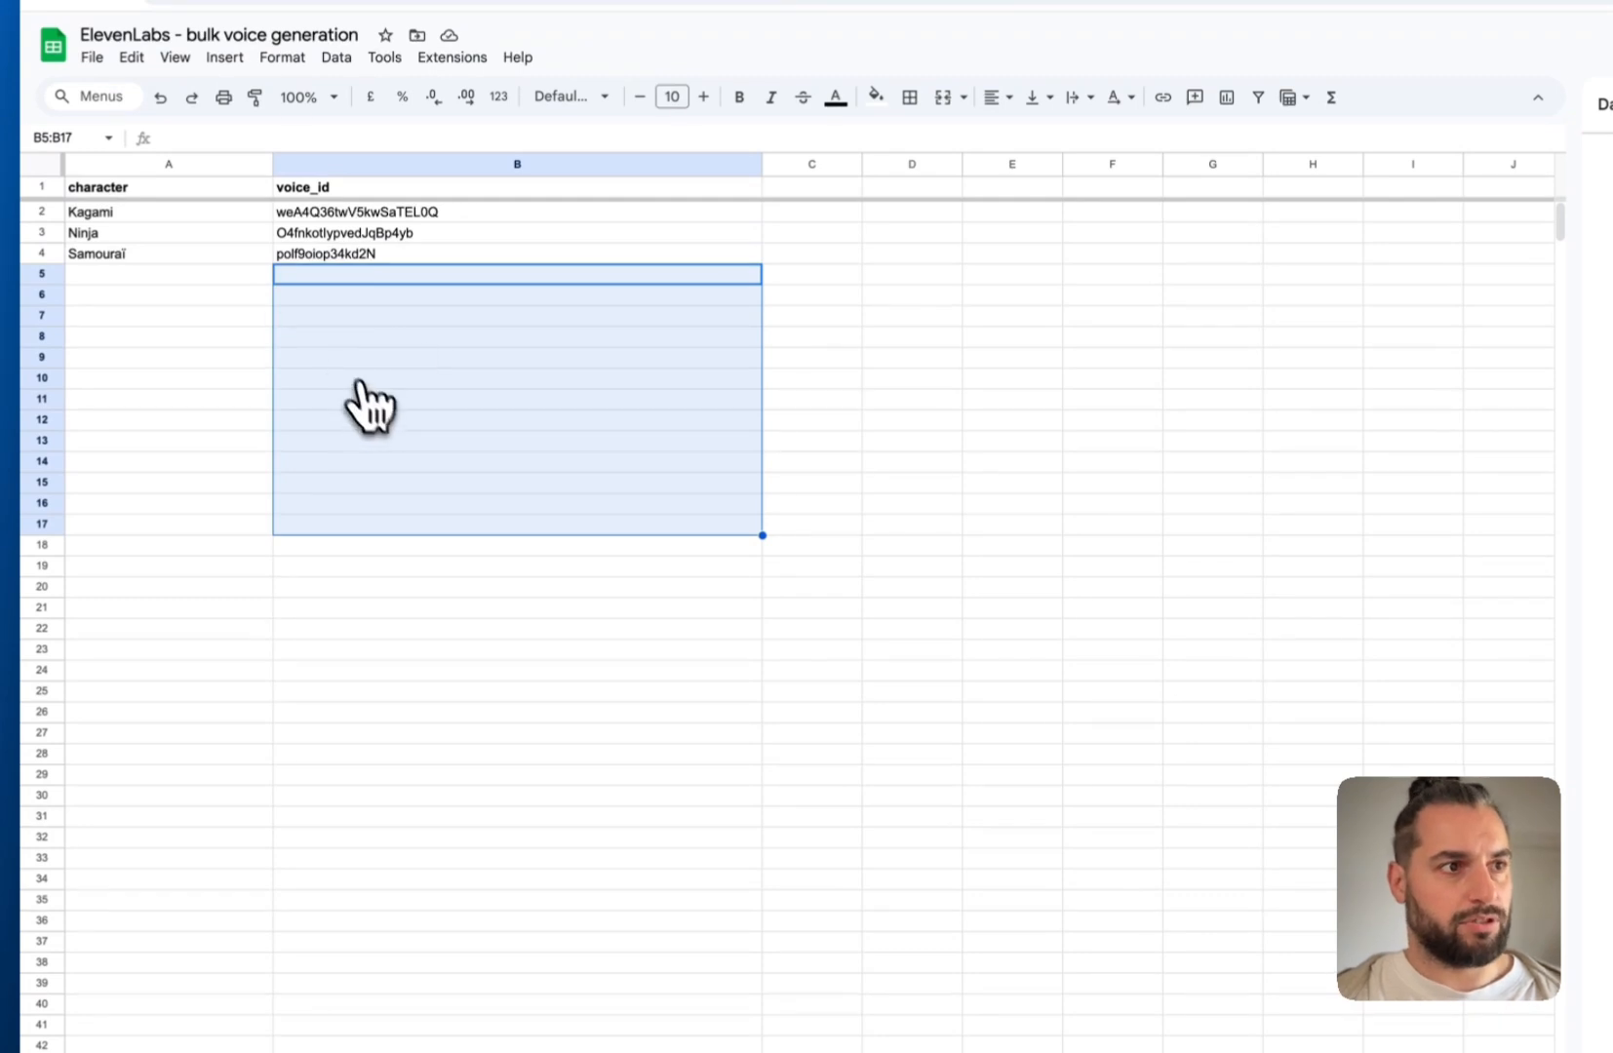
{"action": "left_click", "coordinate": [316, 254]}
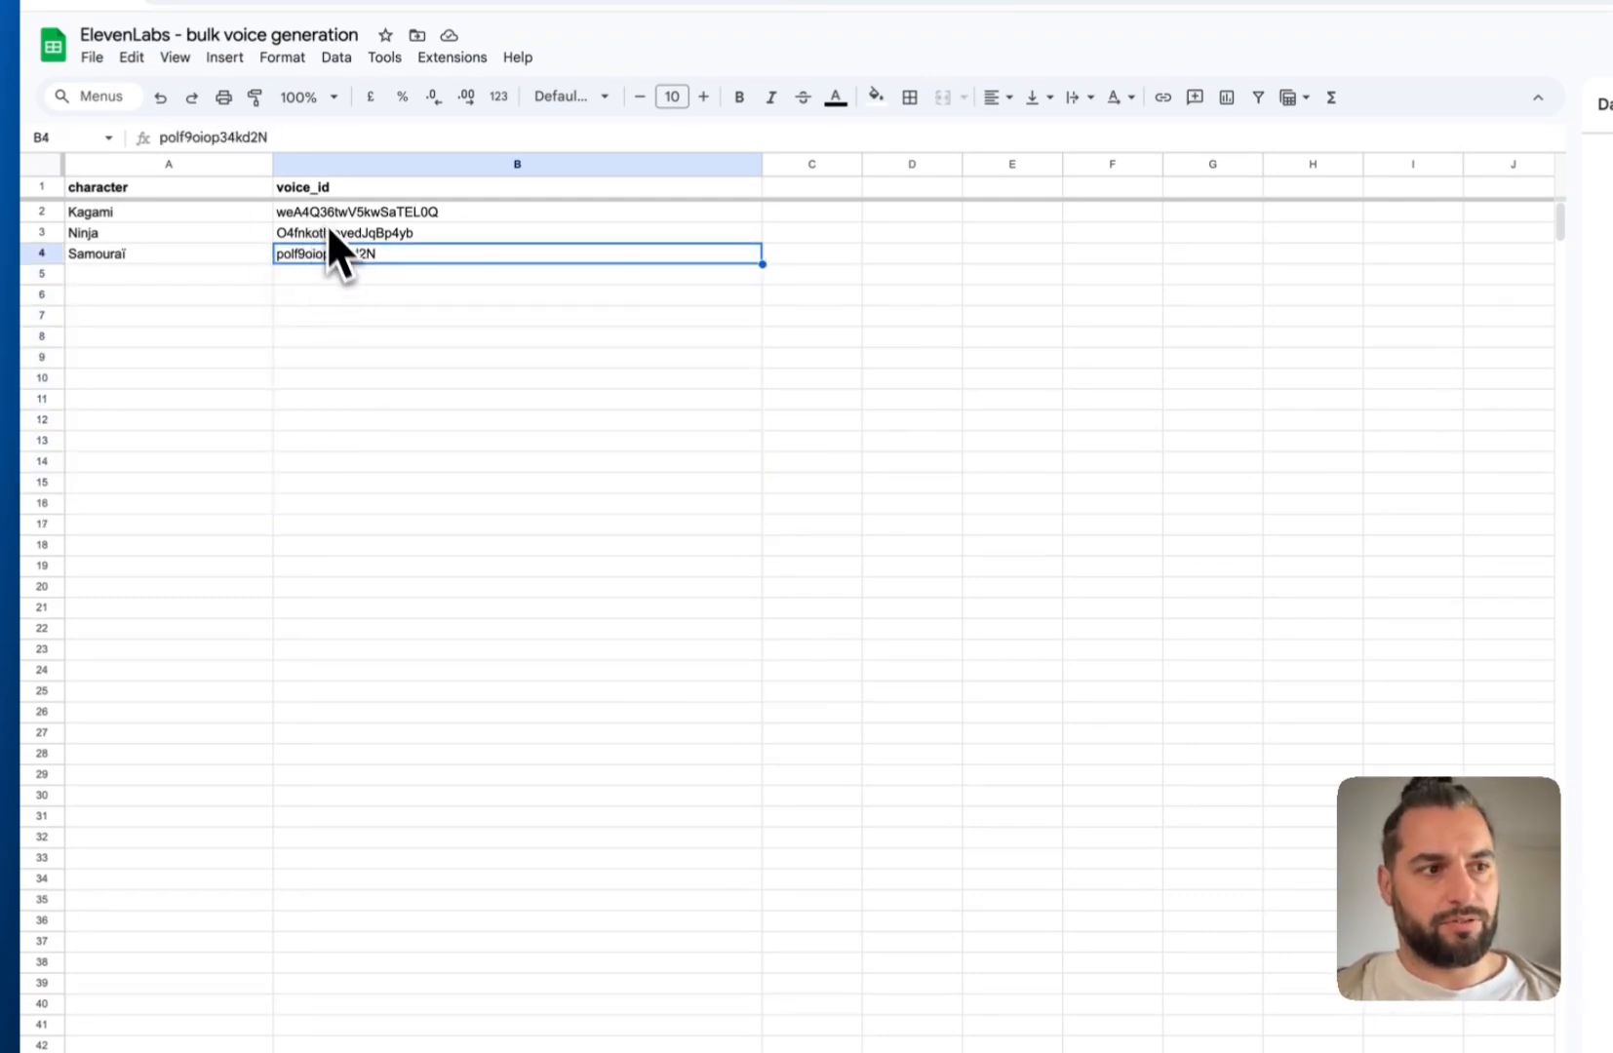
Back on Scripts, examine the looked-up voice ids in column C, C6 through C18
{"action": "left_click", "coordinate": [195, 1033]}
{"action": "left_click", "coordinate": [912, 103]}
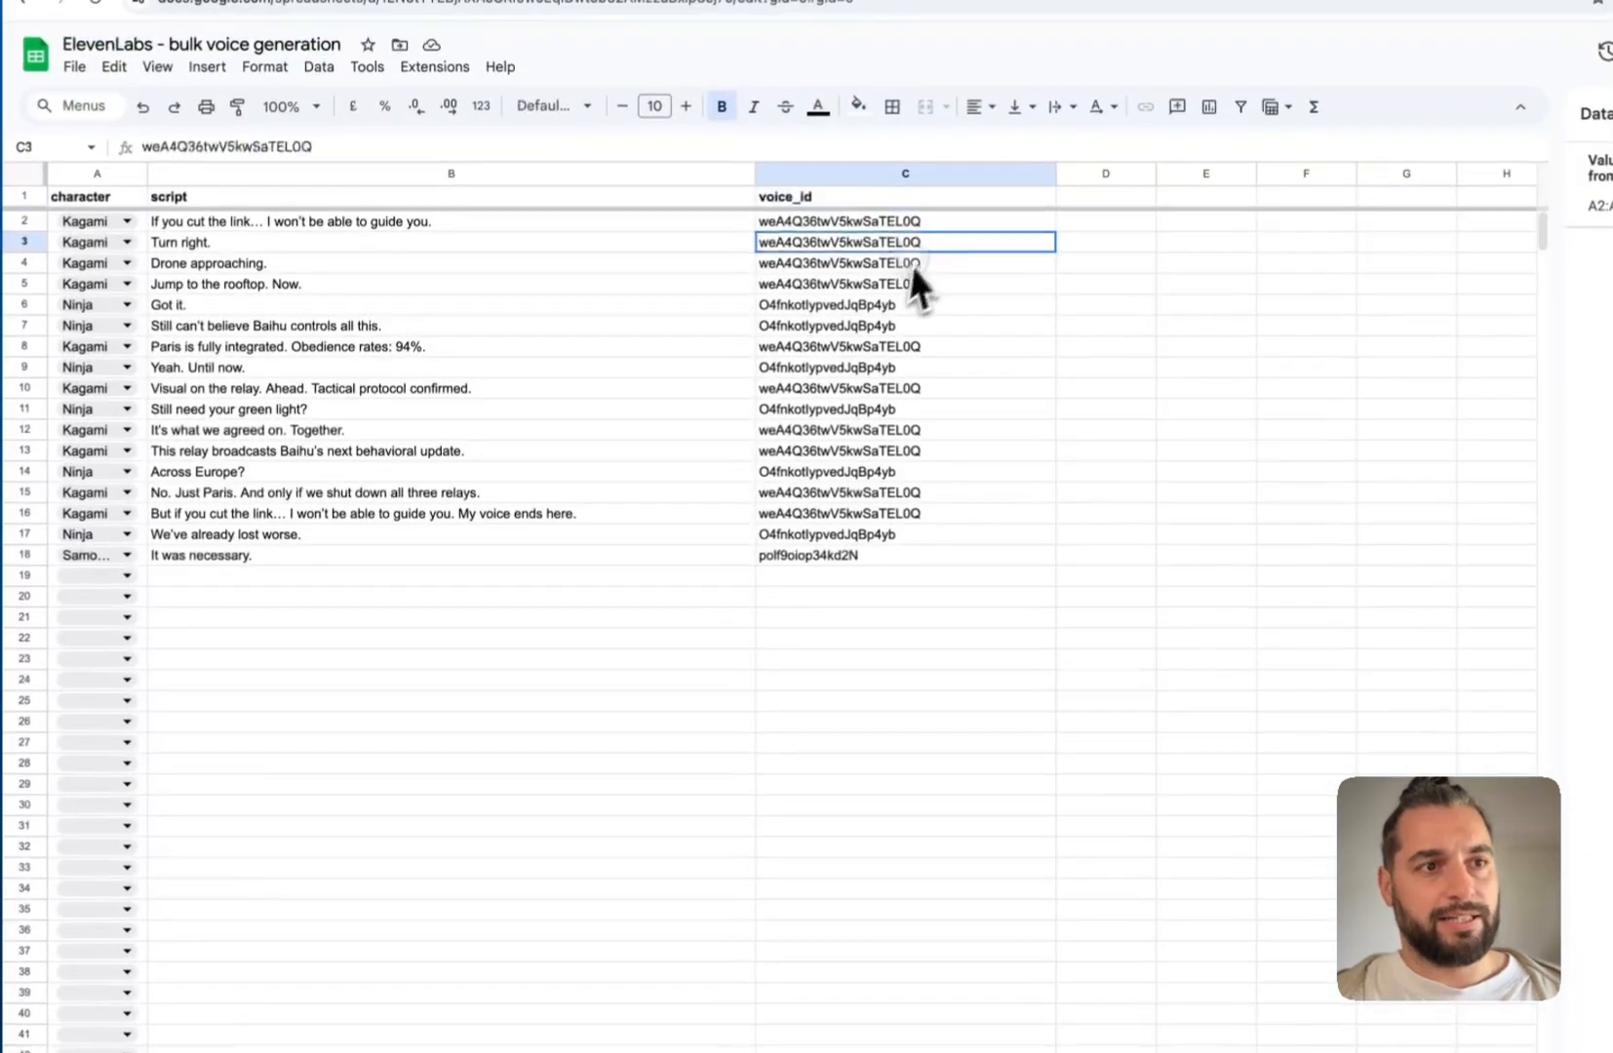
{"action": "left_click", "coordinate": [911, 206]}
{"action": "left_click", "coordinate": [850, 582]}
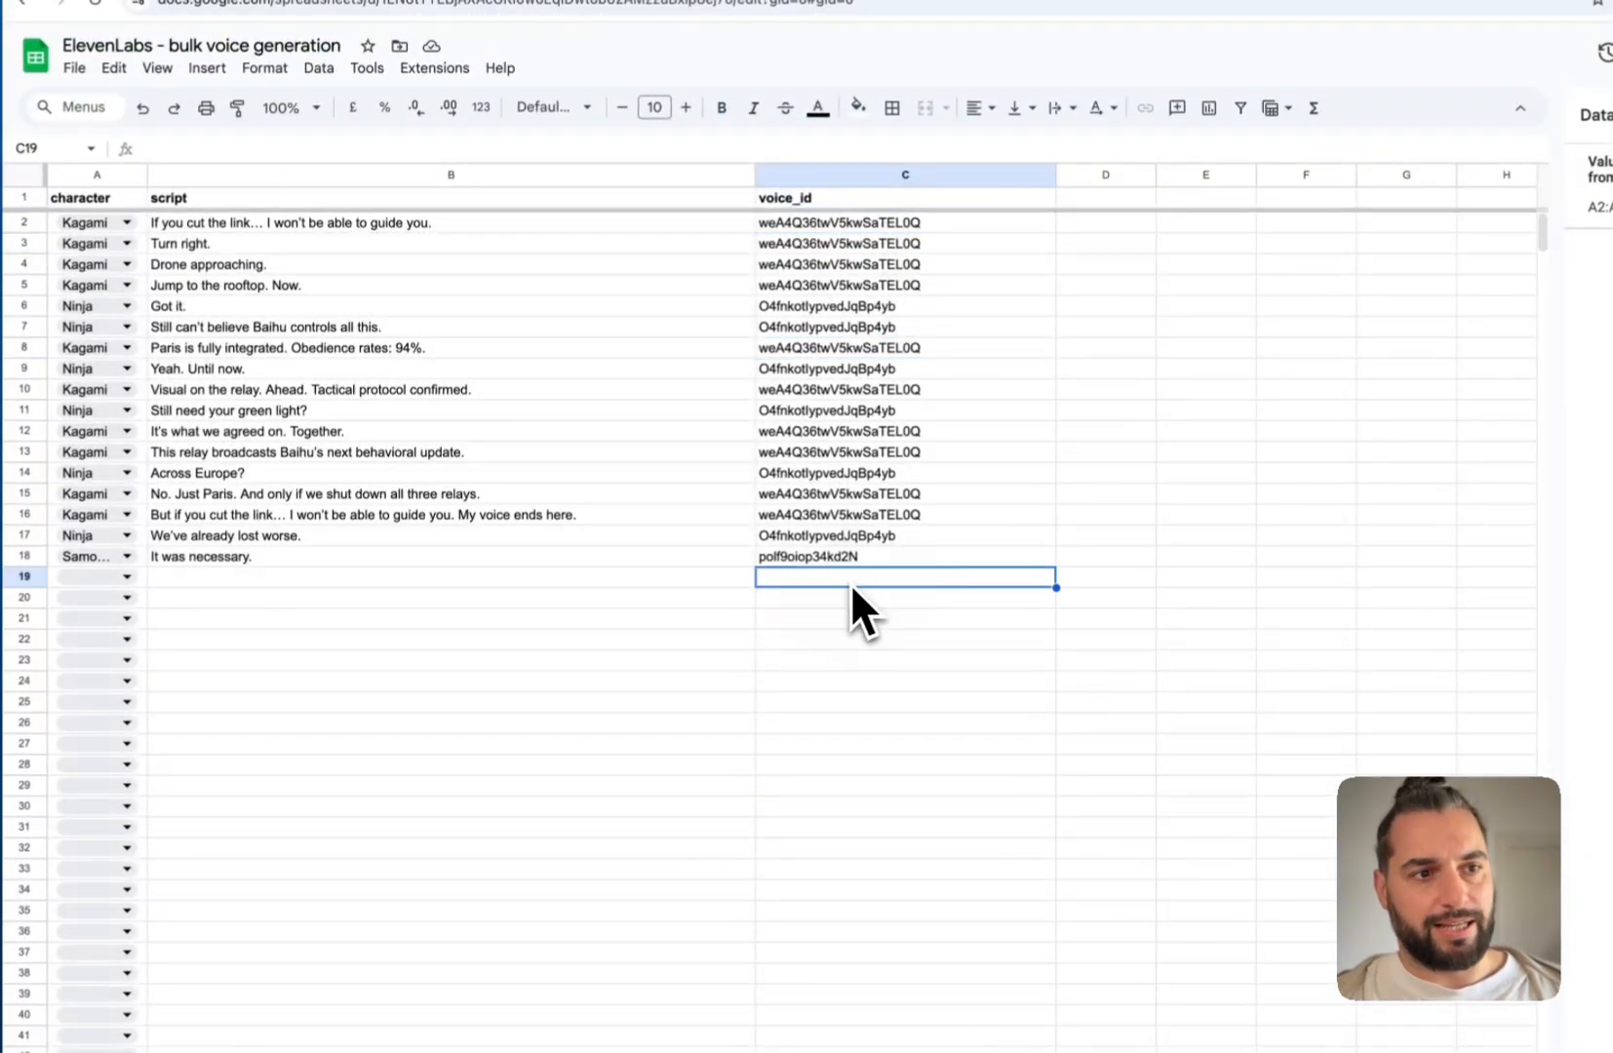
{"action": "left_click_drag", "start_coordinate": [850, 558], "coordinate": [843, 284]}
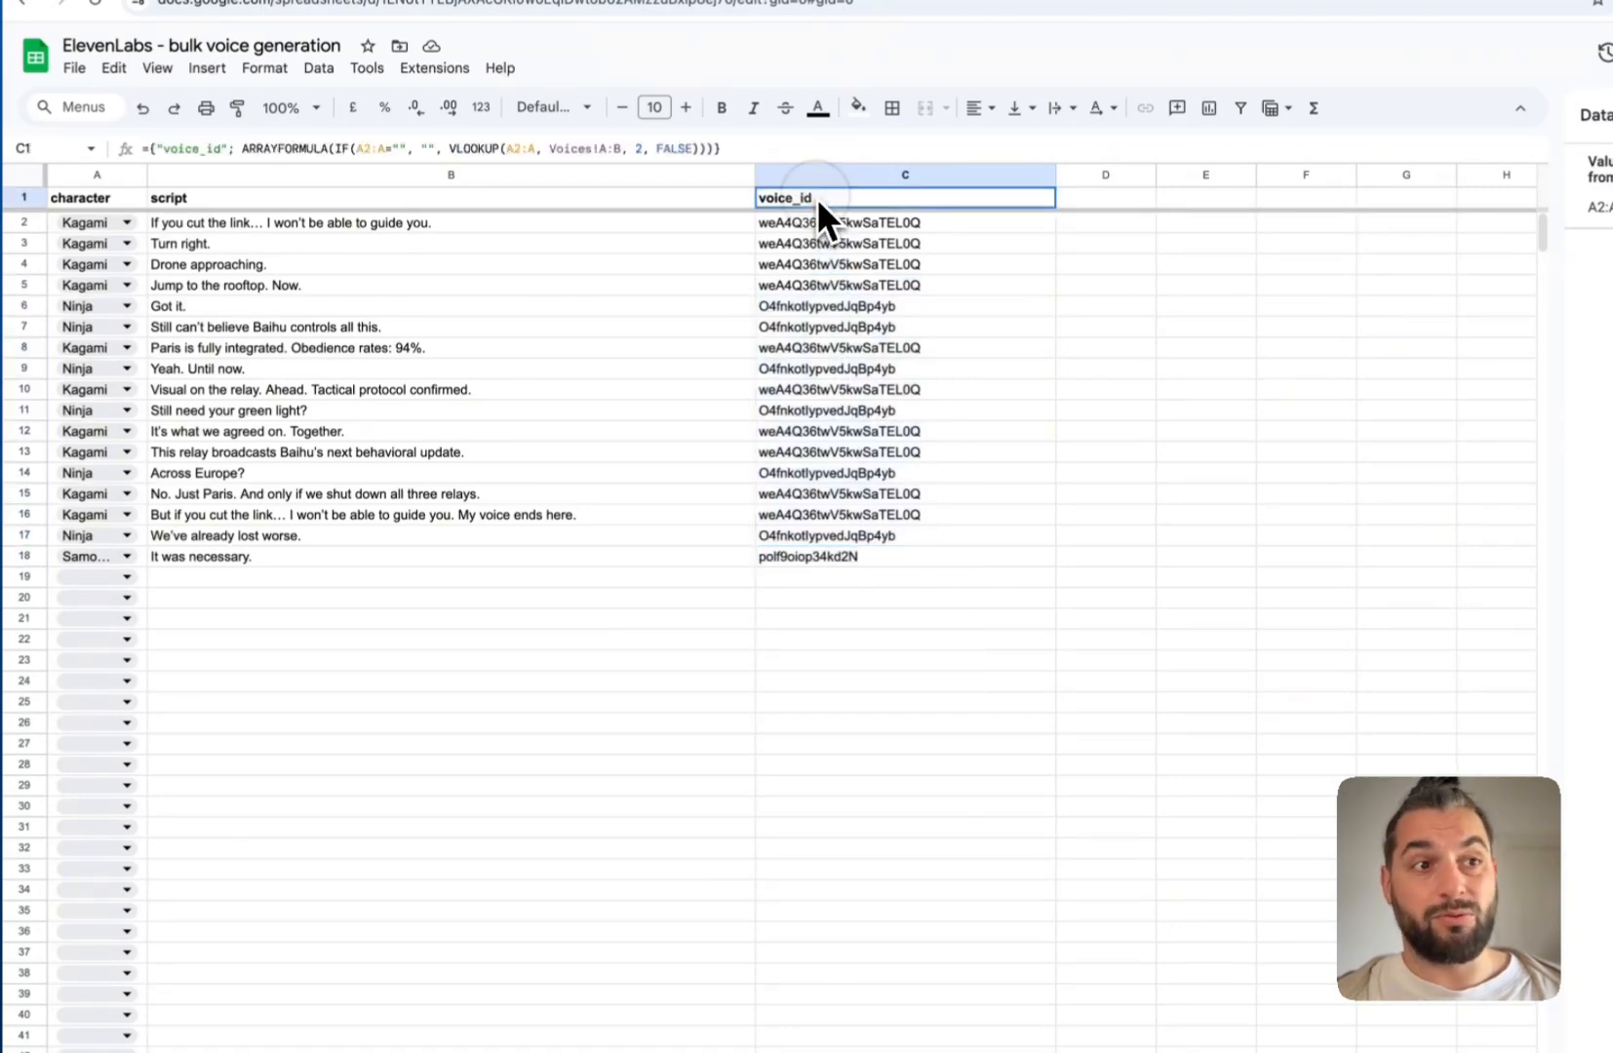
Review the C1 ARRAYFORMULA/VLOOKUP and the empty cells below it, leaving the formula unchanged
{"action": "left_click", "coordinate": [816, 197]}
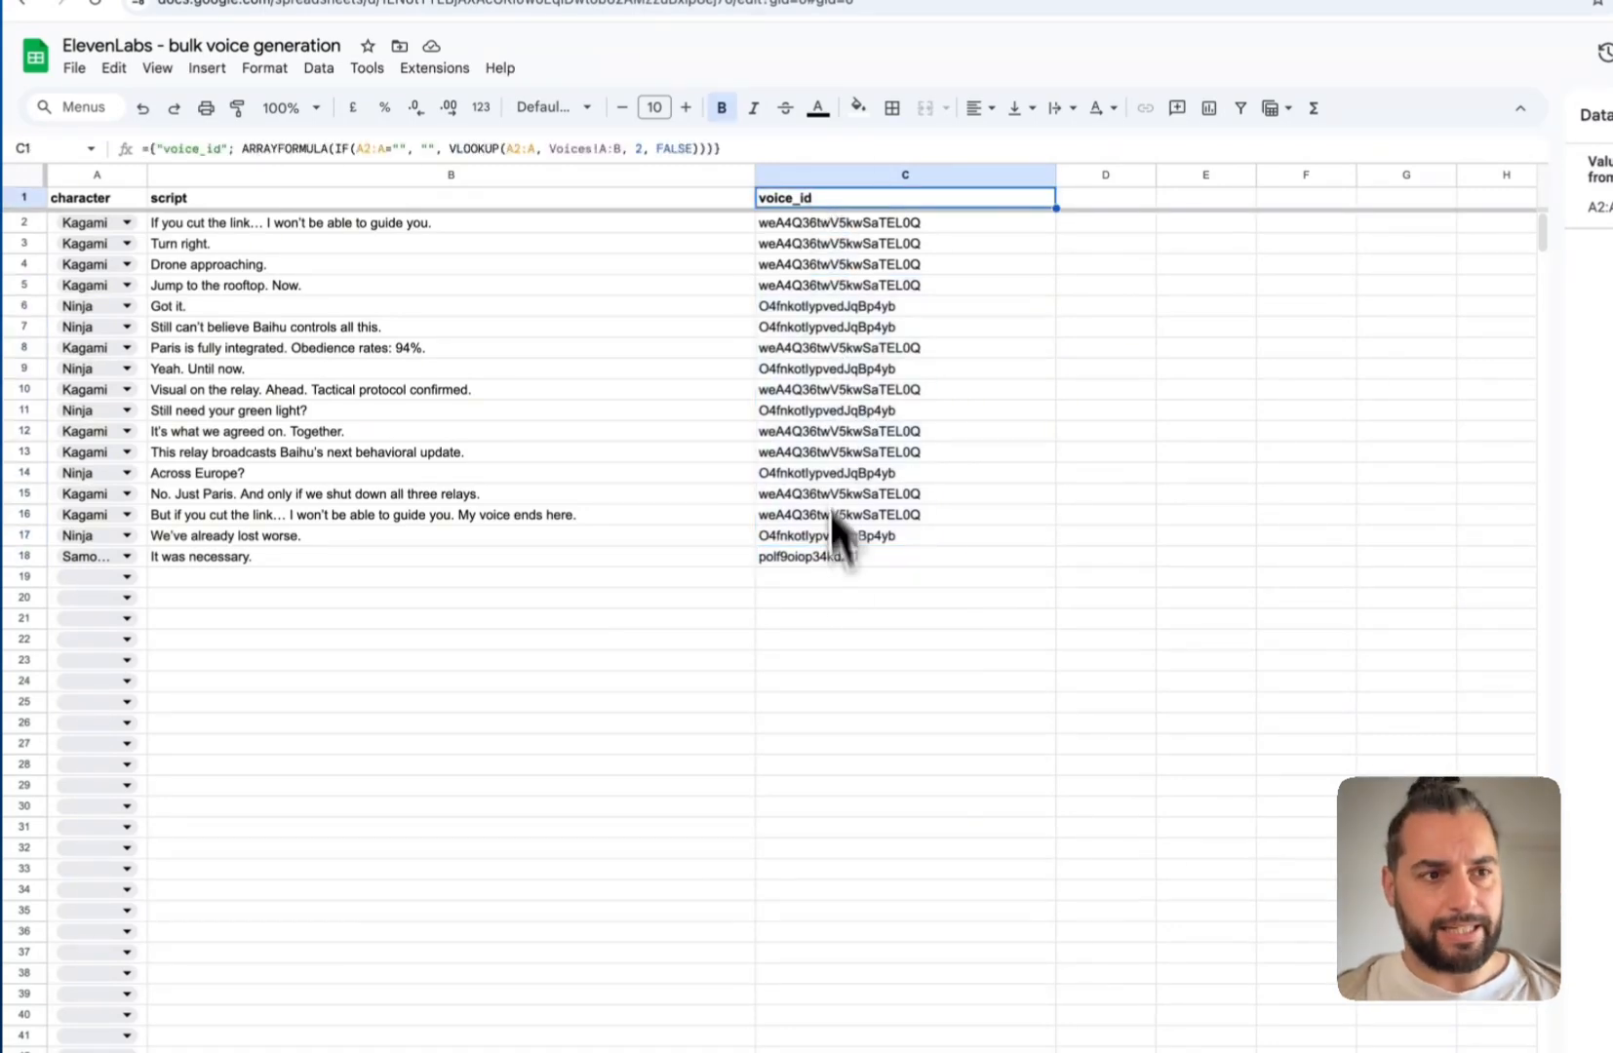
{"action": "left_click", "coordinate": [837, 618]}
{"action": "left_click", "coordinate": [840, 680]}
{"action": "left_click", "coordinate": [852, 741]}
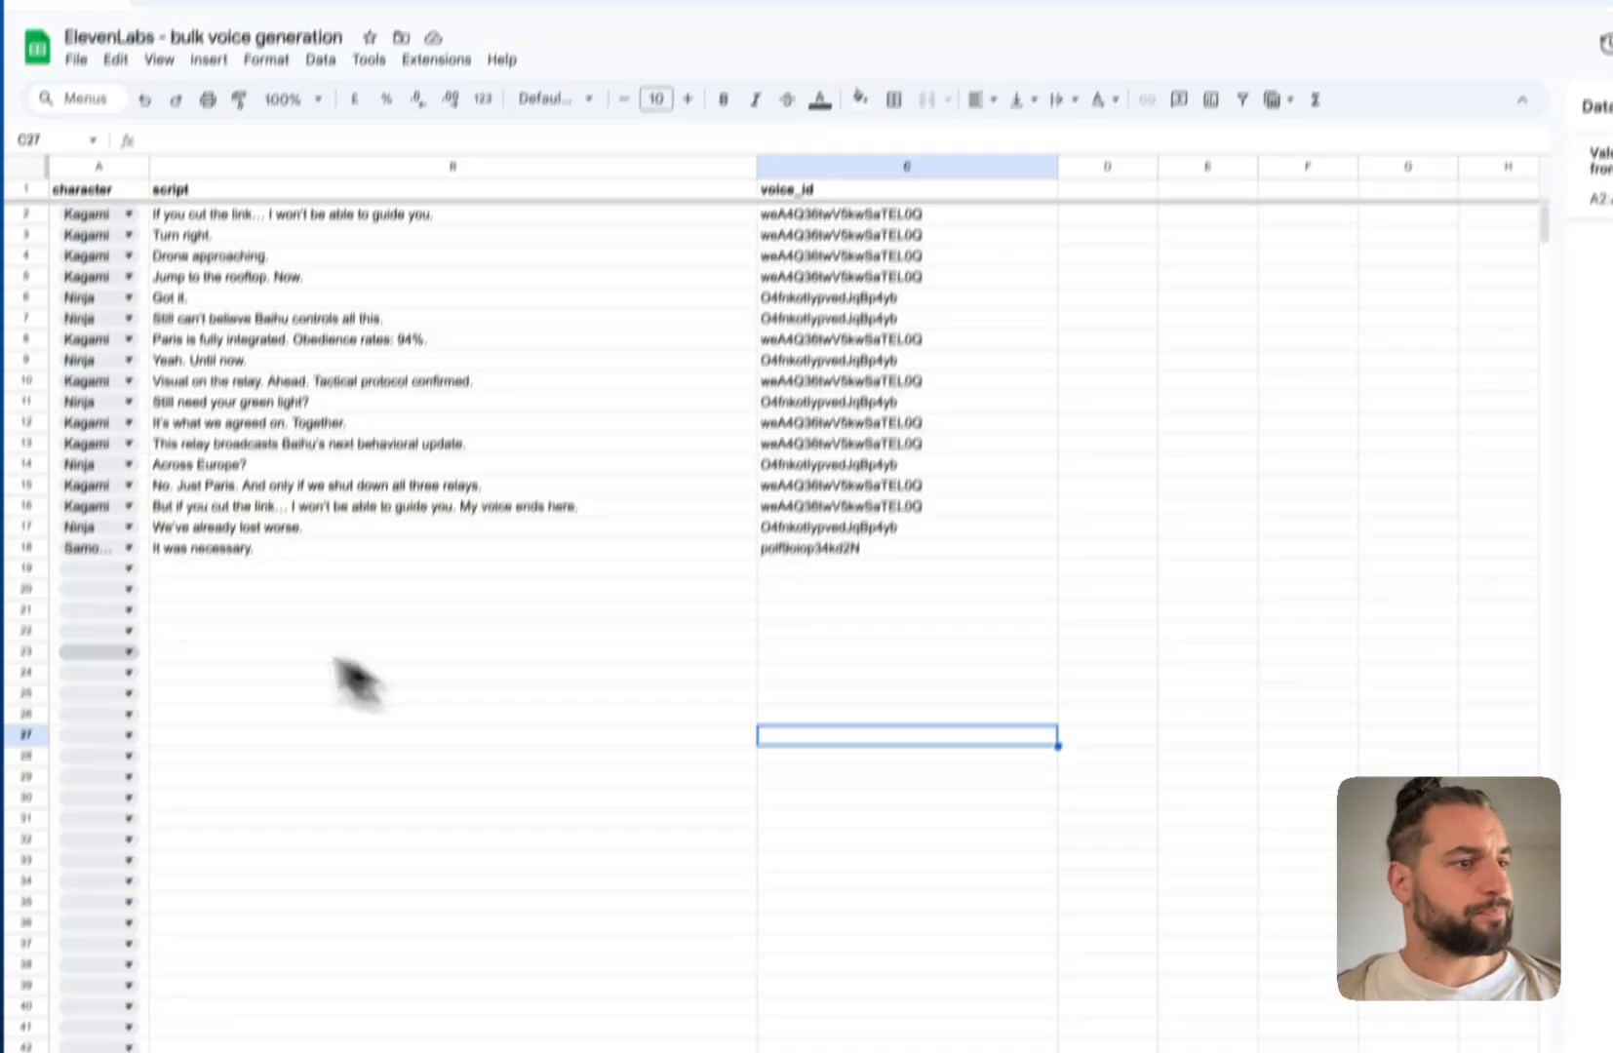
{"action": "left_click", "coordinate": [809, 661]}
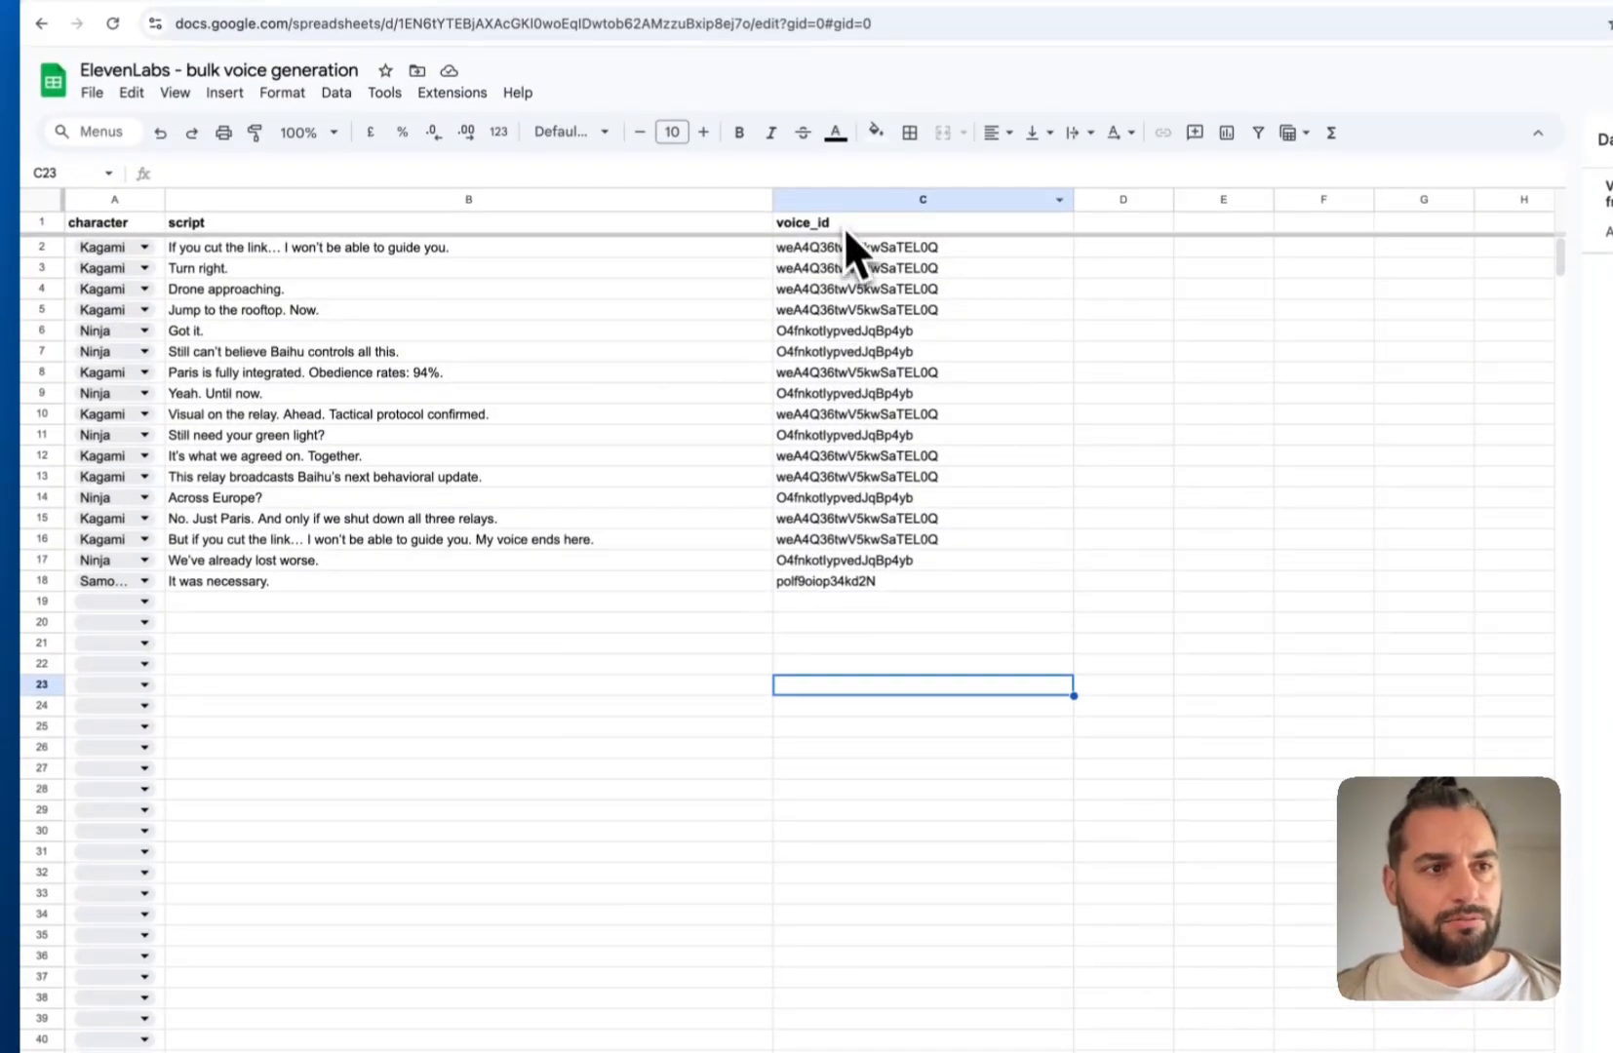
{"action": "left_click", "coordinate": [840, 192]}
{"action": "left_click_drag", "start_coordinate": [750, 176], "coordinate": [127, 176]}
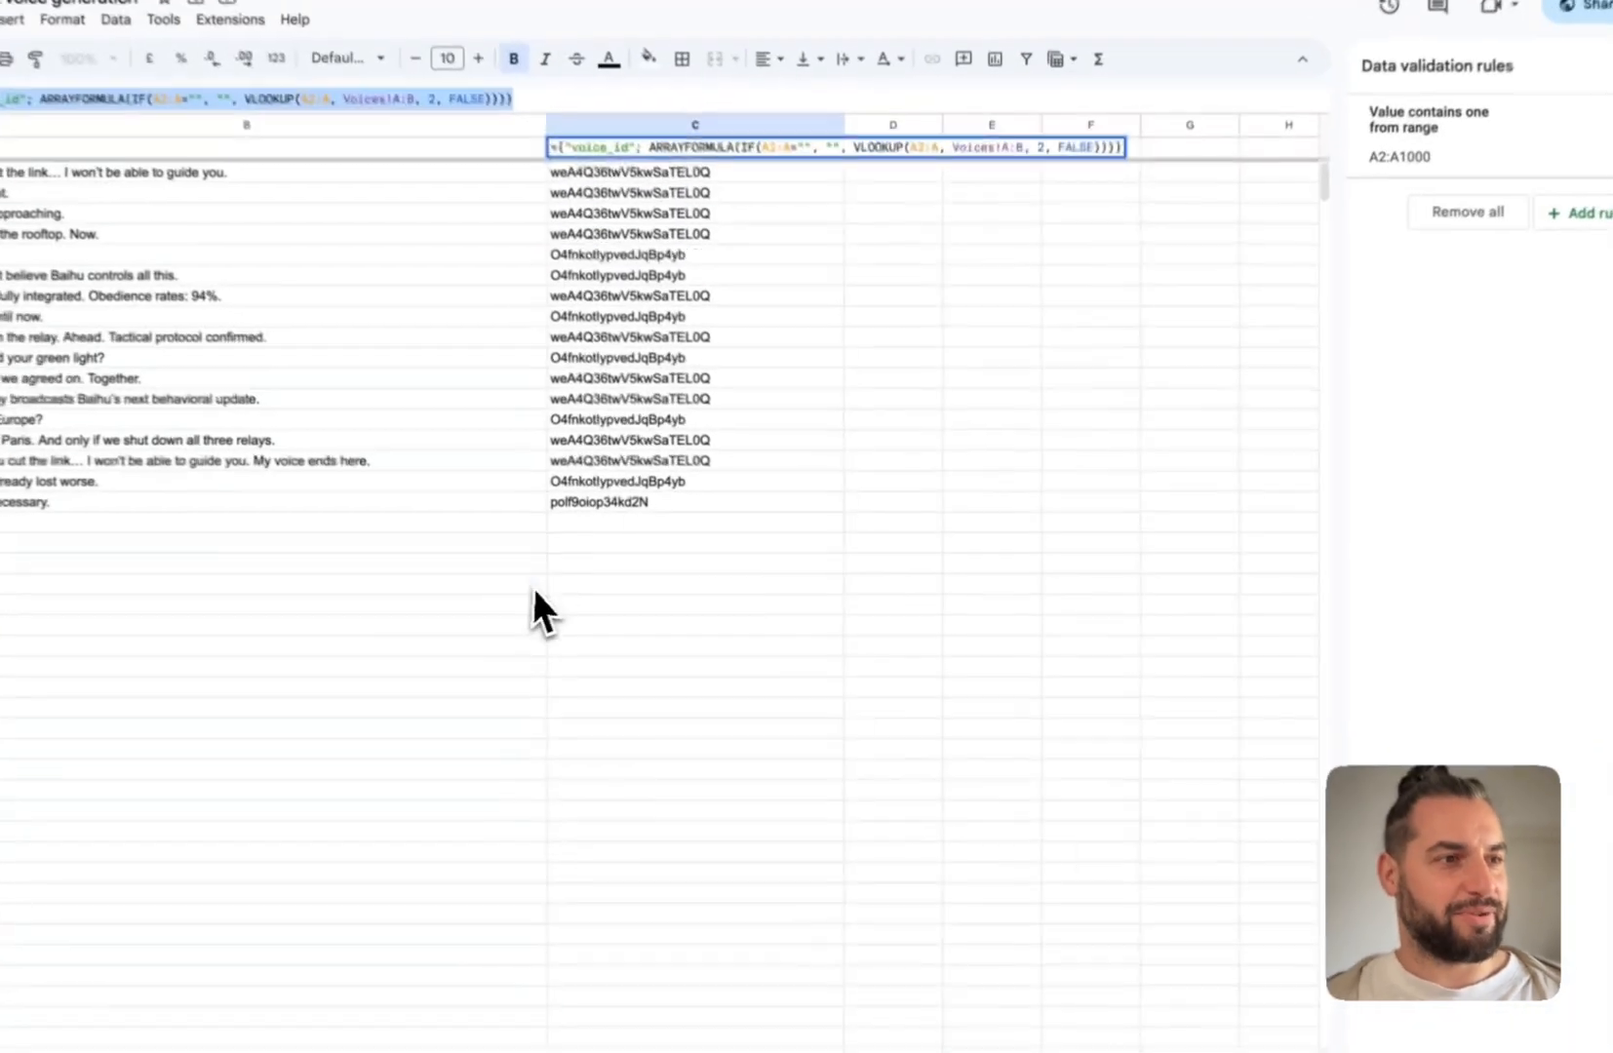
{"action": "left_click", "coordinate": [622, 589]}
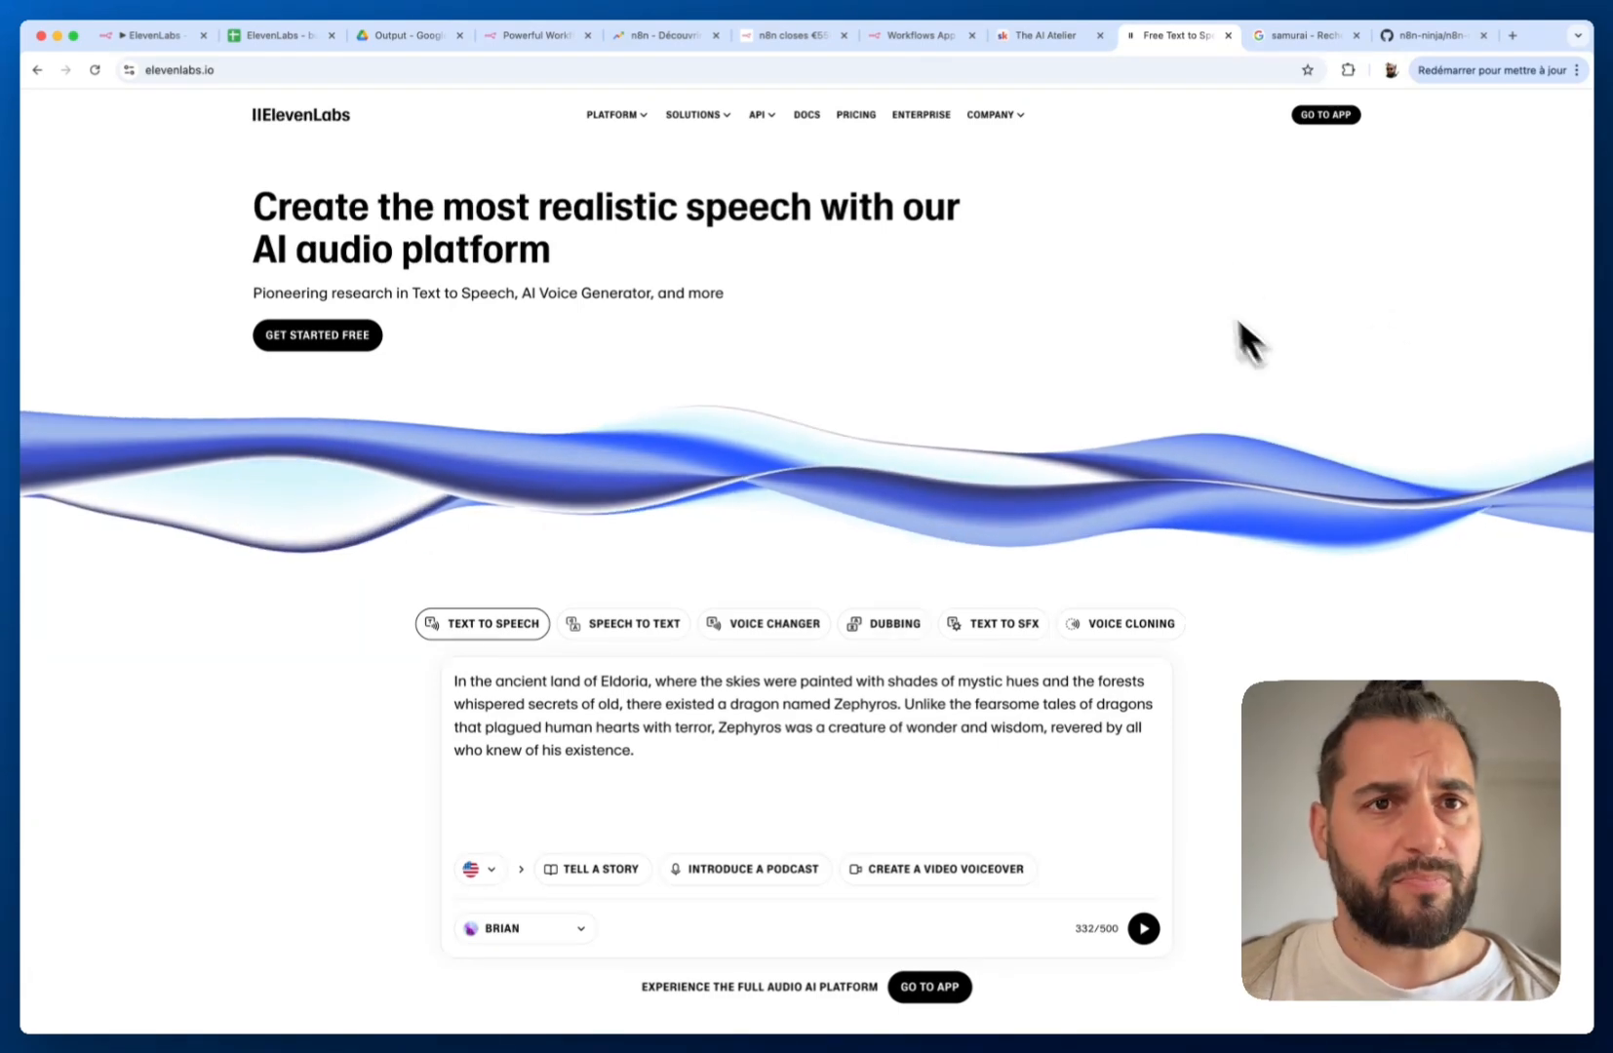
Launch the ElevenLabs app via GO TO APP and open Text to Speech from the sidebar
{"action": "left_click", "coordinate": [1324, 115]}
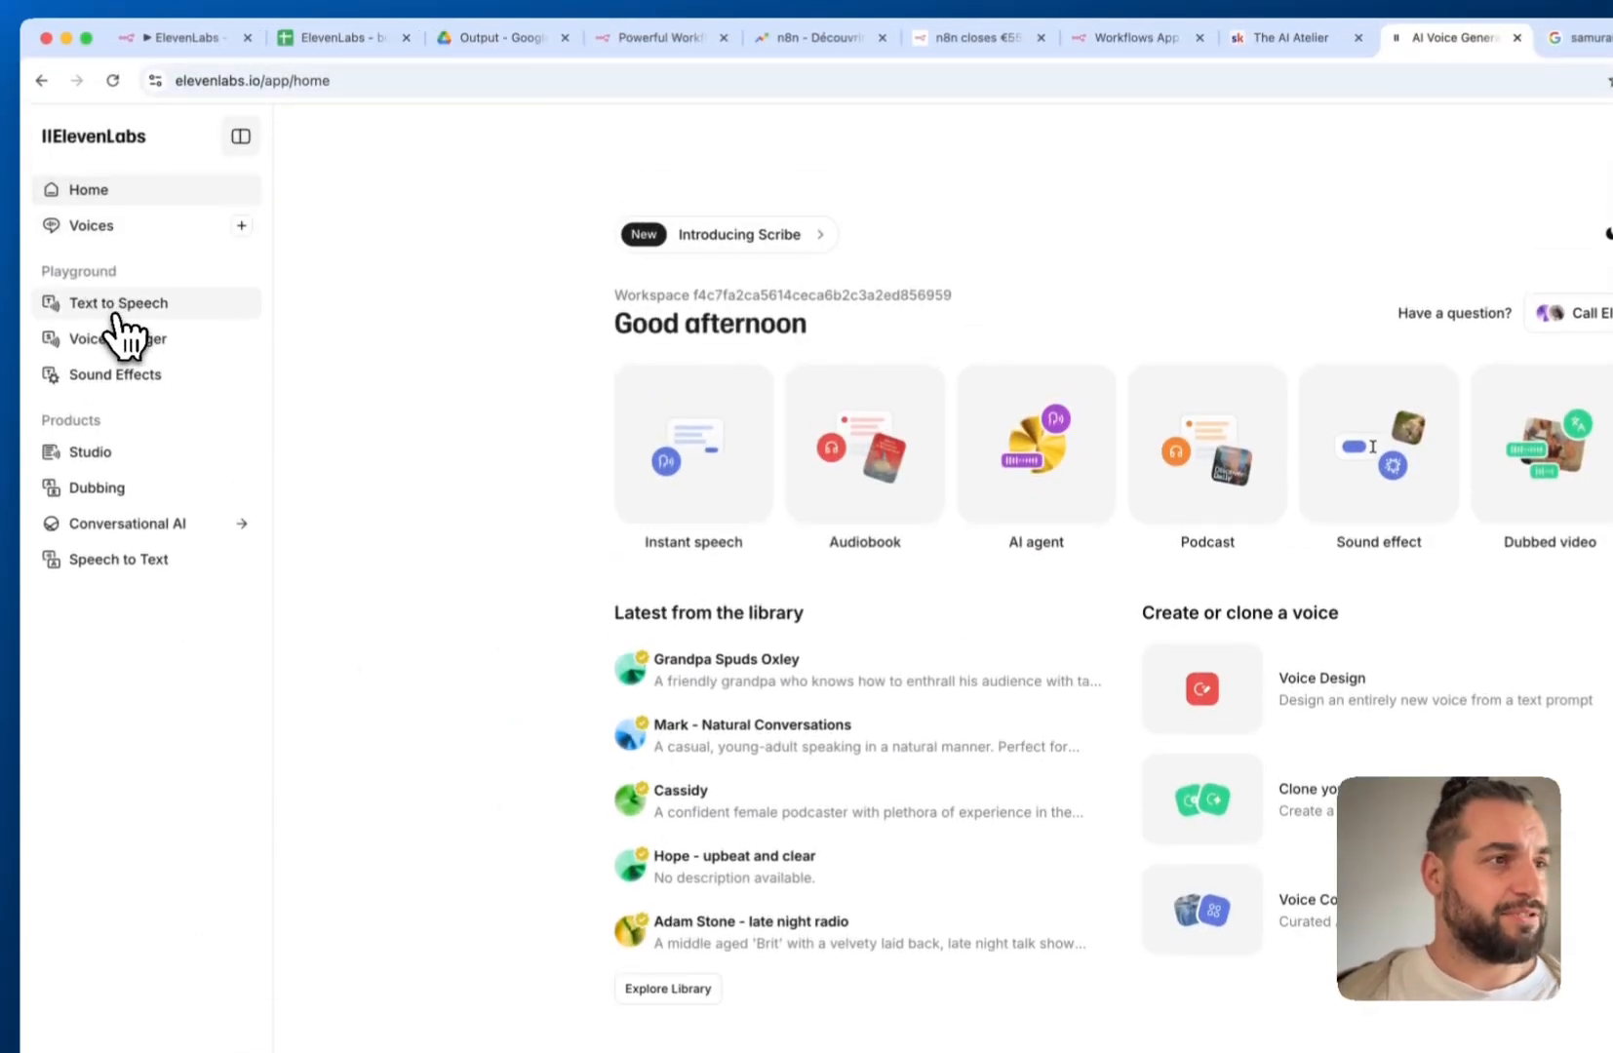
{"action": "left_click", "coordinate": [97, 252]}
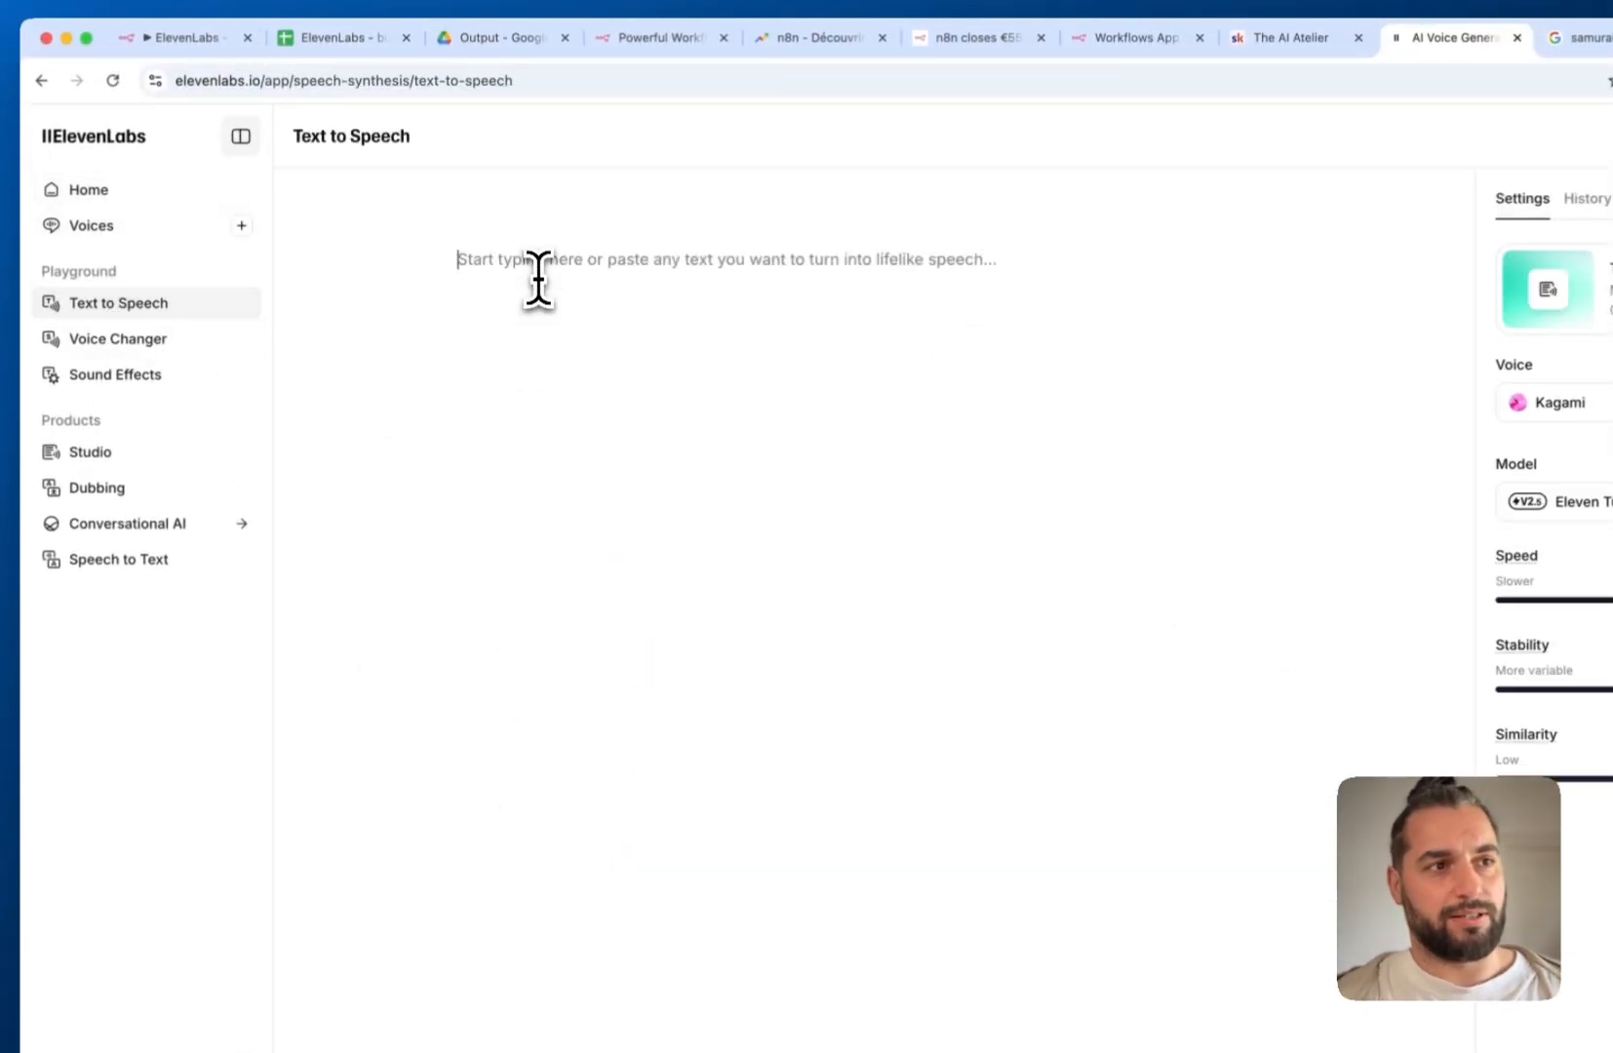
Type 'Hello yopu' as the script and copy the Kagami voice's ID from its options
{"action": "type", "text": "Hello yopu"}
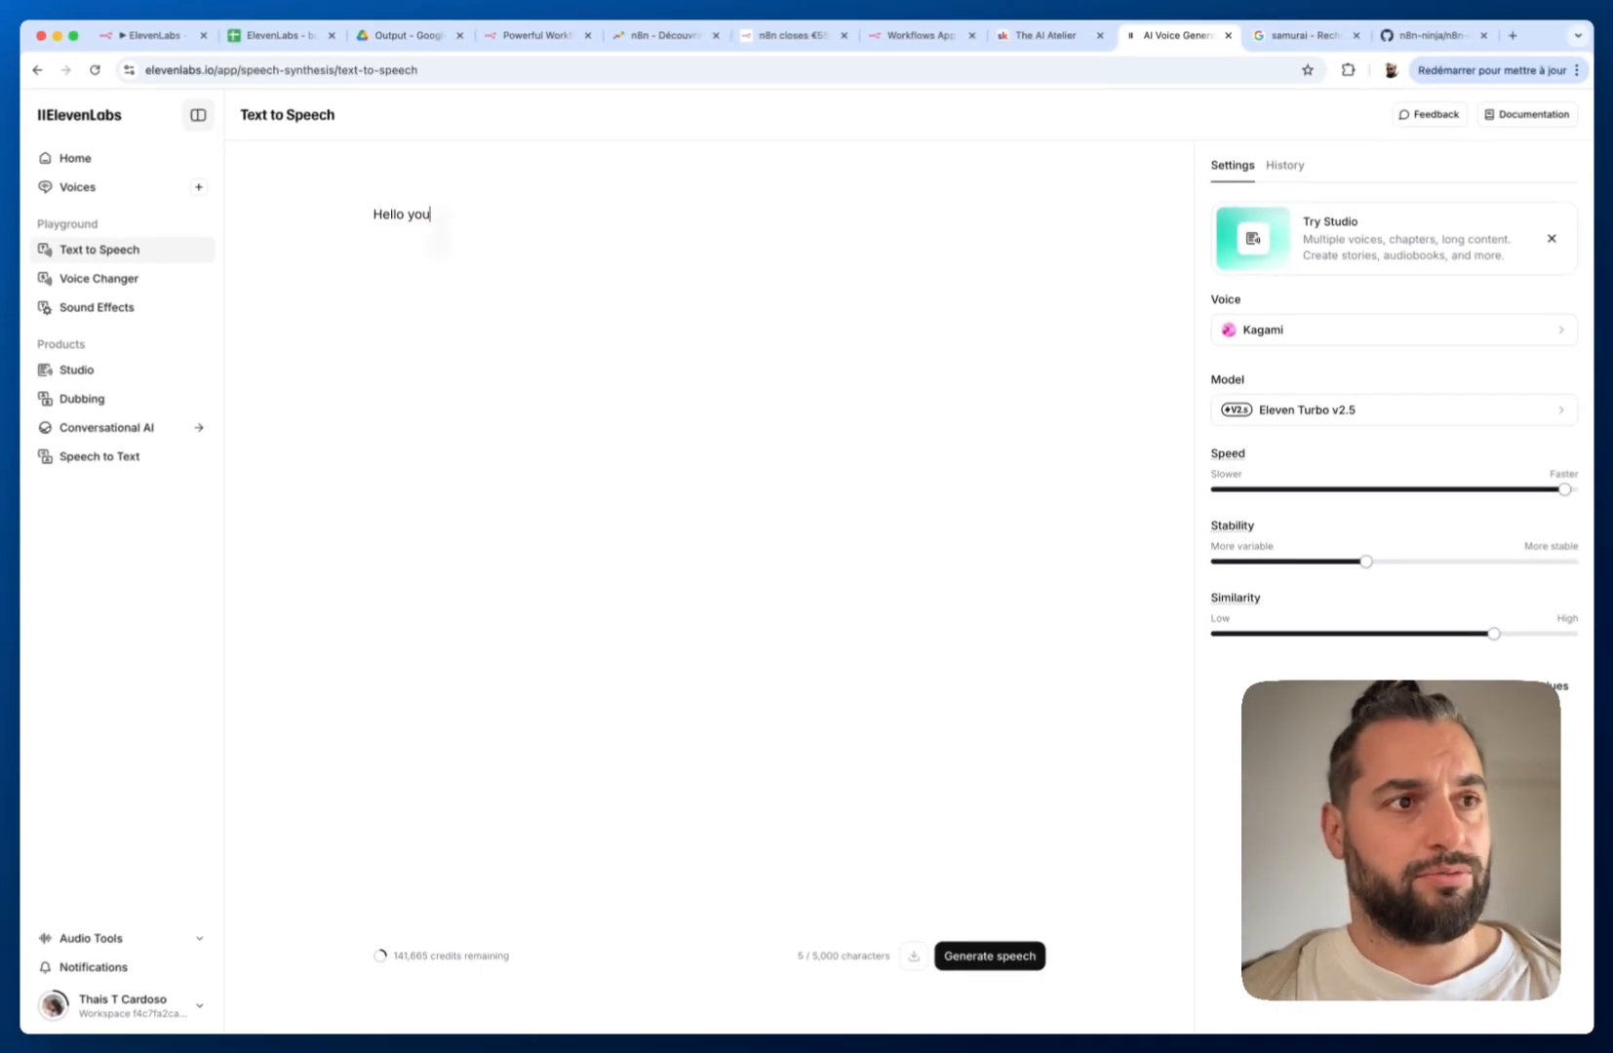
{"action": "left_click", "coordinate": [1303, 333]}
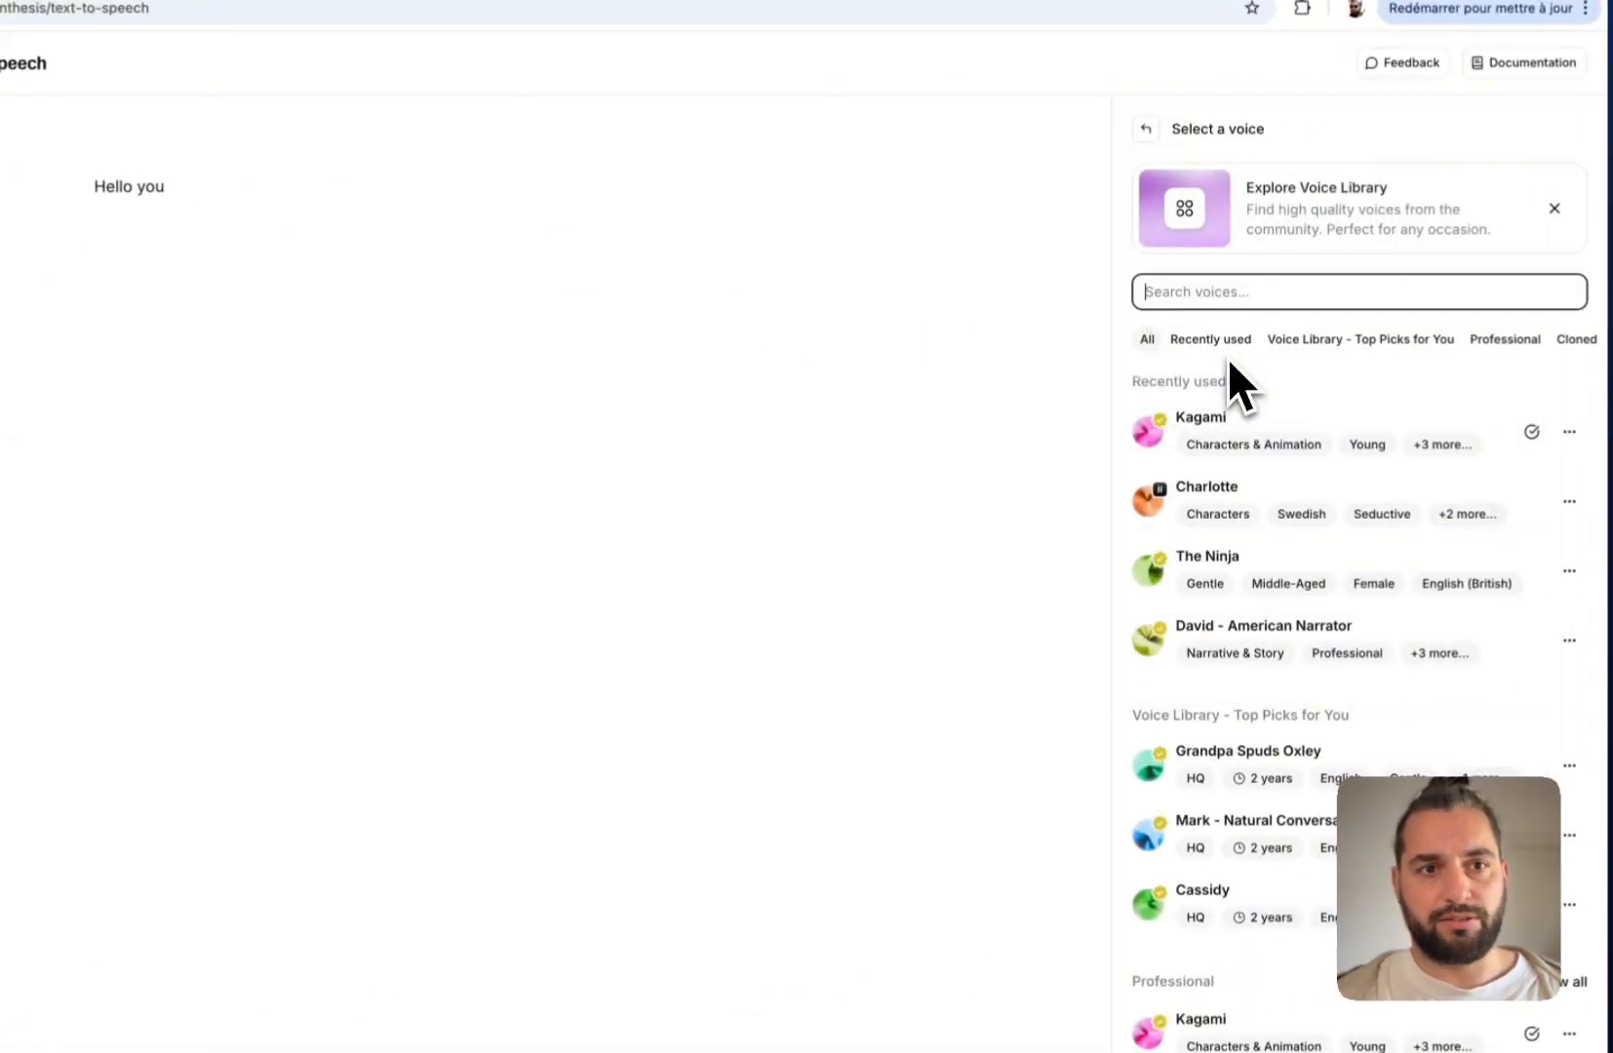
{"action": "left_click", "coordinate": [1147, 131]}
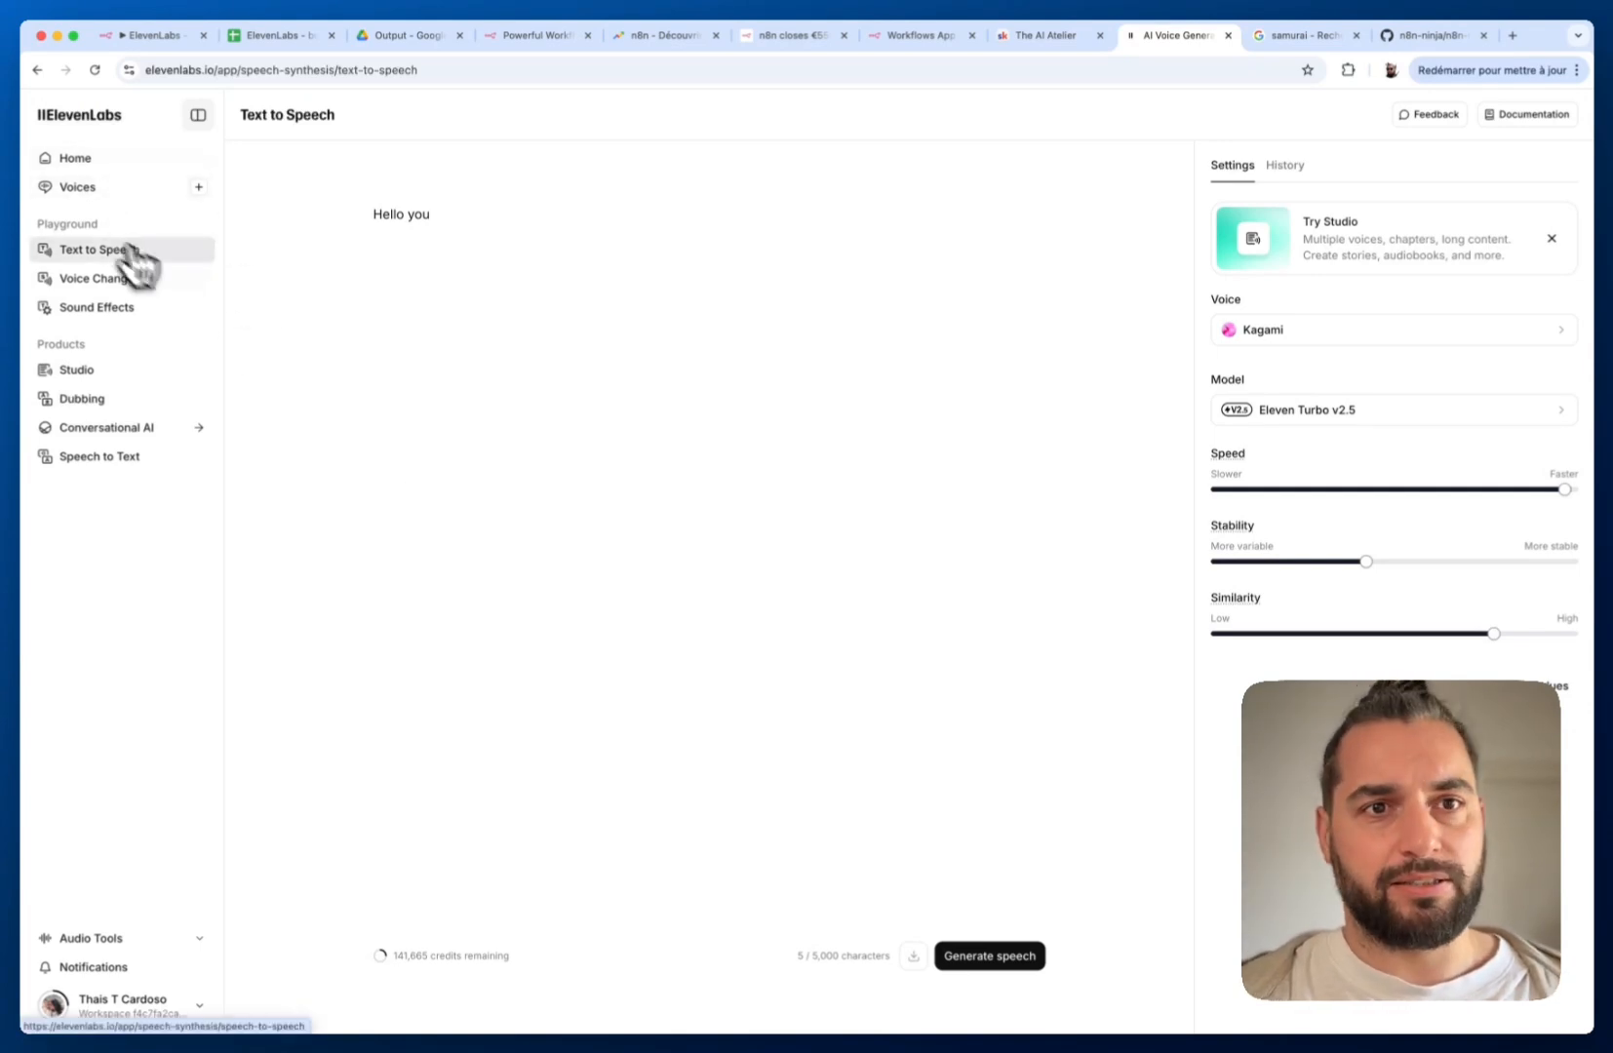
{"action": "left_click", "coordinate": [1522, 331]}
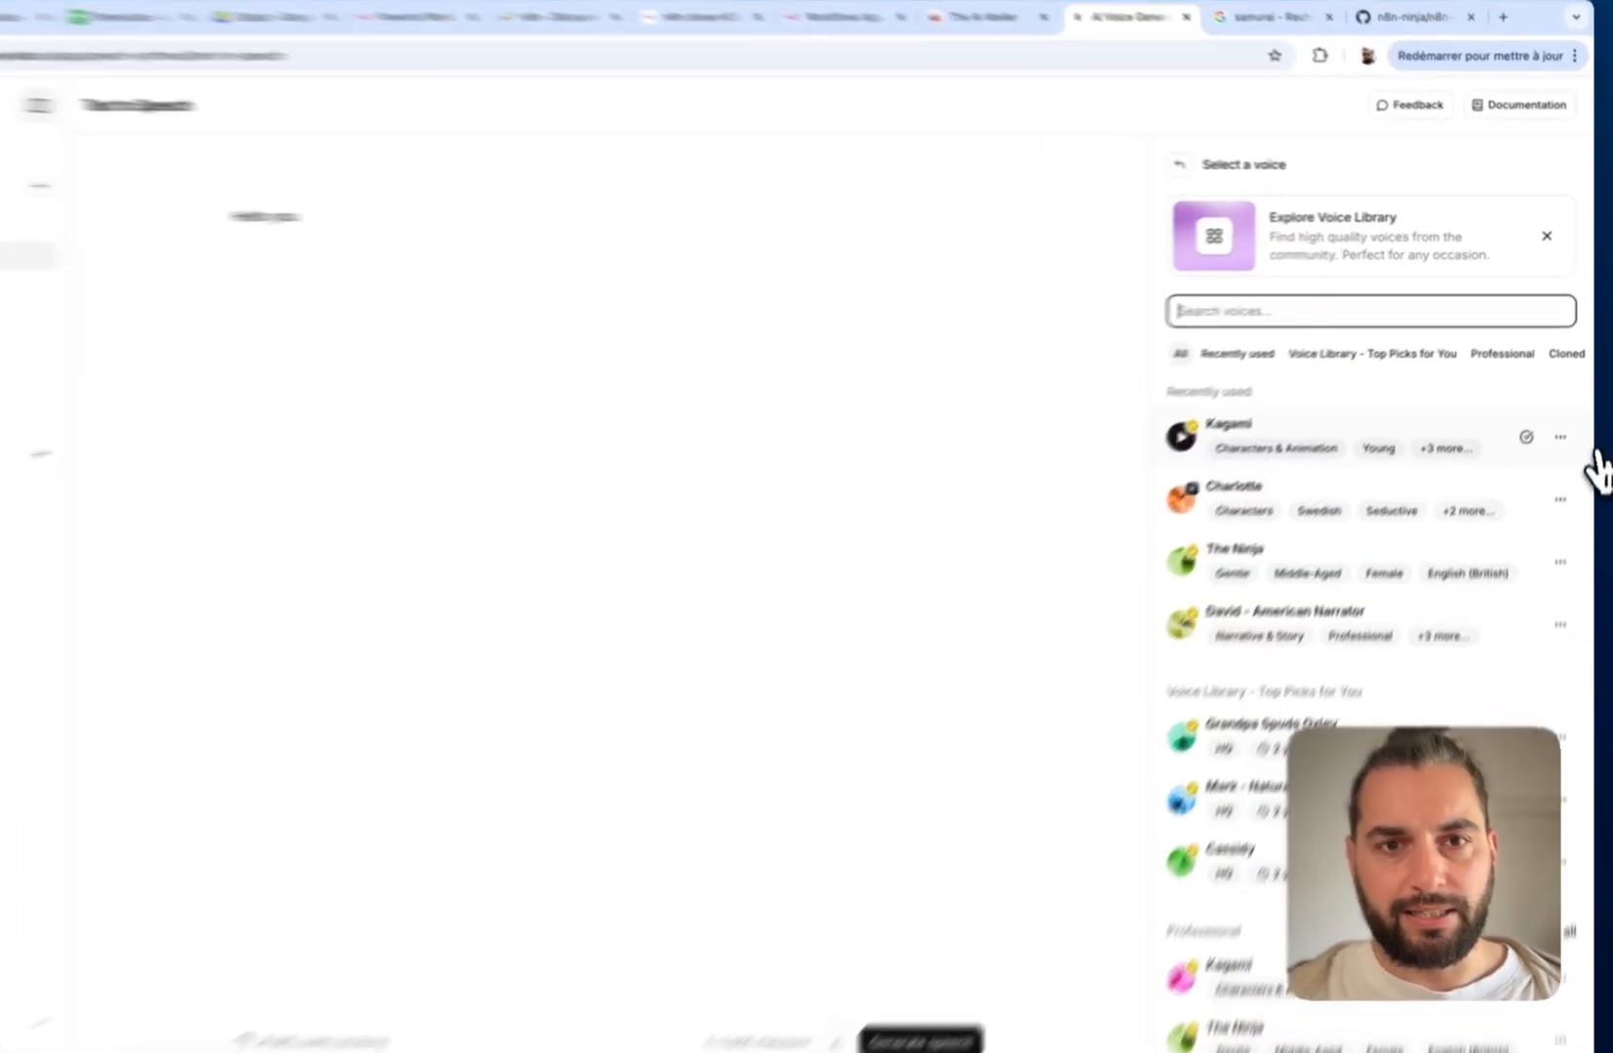
{"action": "left_click", "coordinate": [1560, 437]}
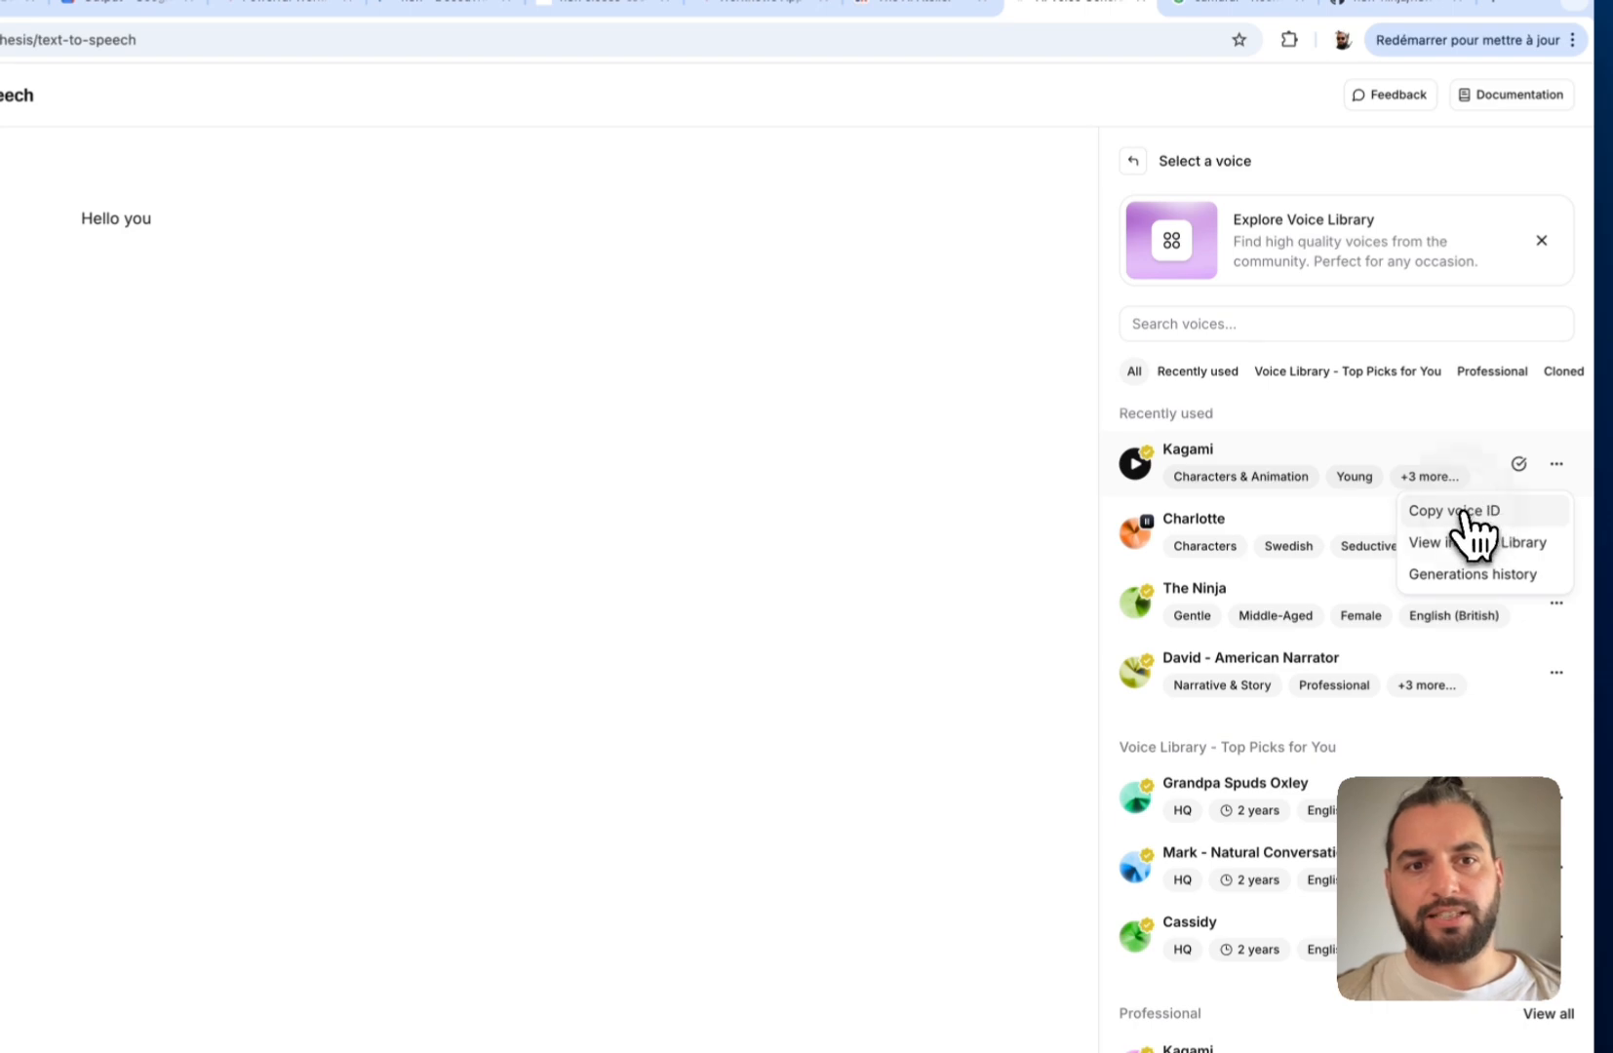
{"action": "left_click", "coordinate": [1465, 513]}
Test-paste the Kagami voice ID into spreadsheet cell D2, then clear it again
{"action": "left_click", "coordinate": [246, 50]}
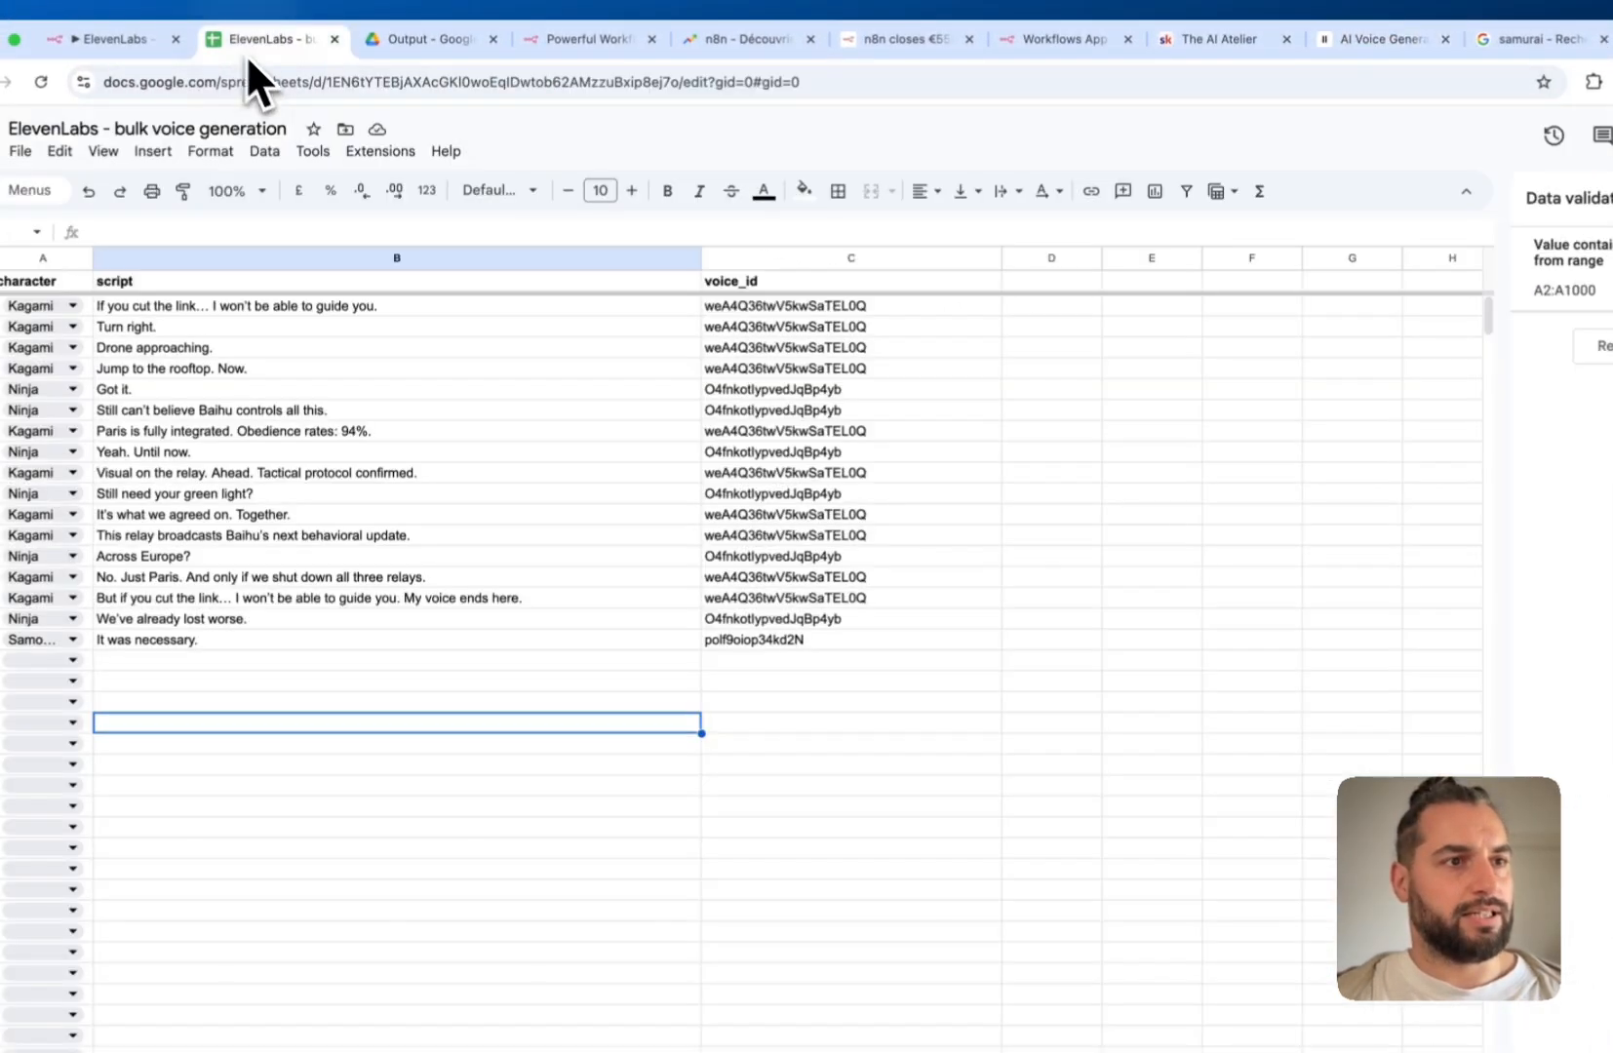
{"action": "left_click", "coordinate": [1034, 308]}
{"action": "key", "text": "ctrl+v"}
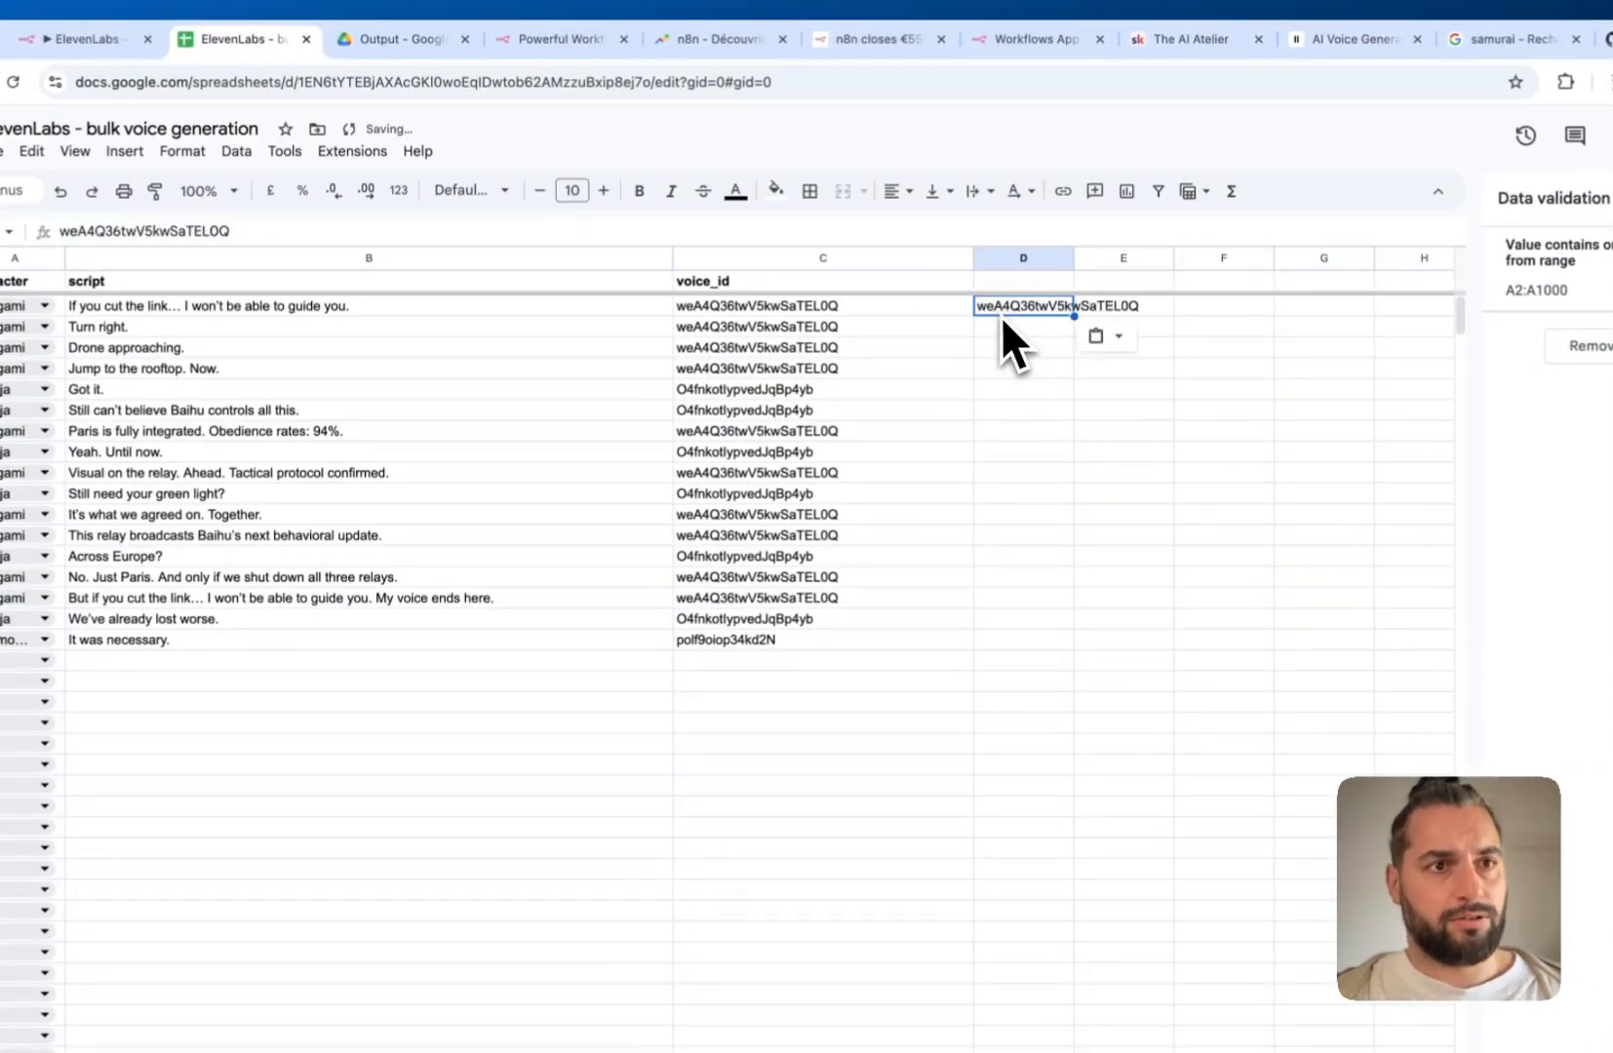
{"action": "key", "text": "Delete"}
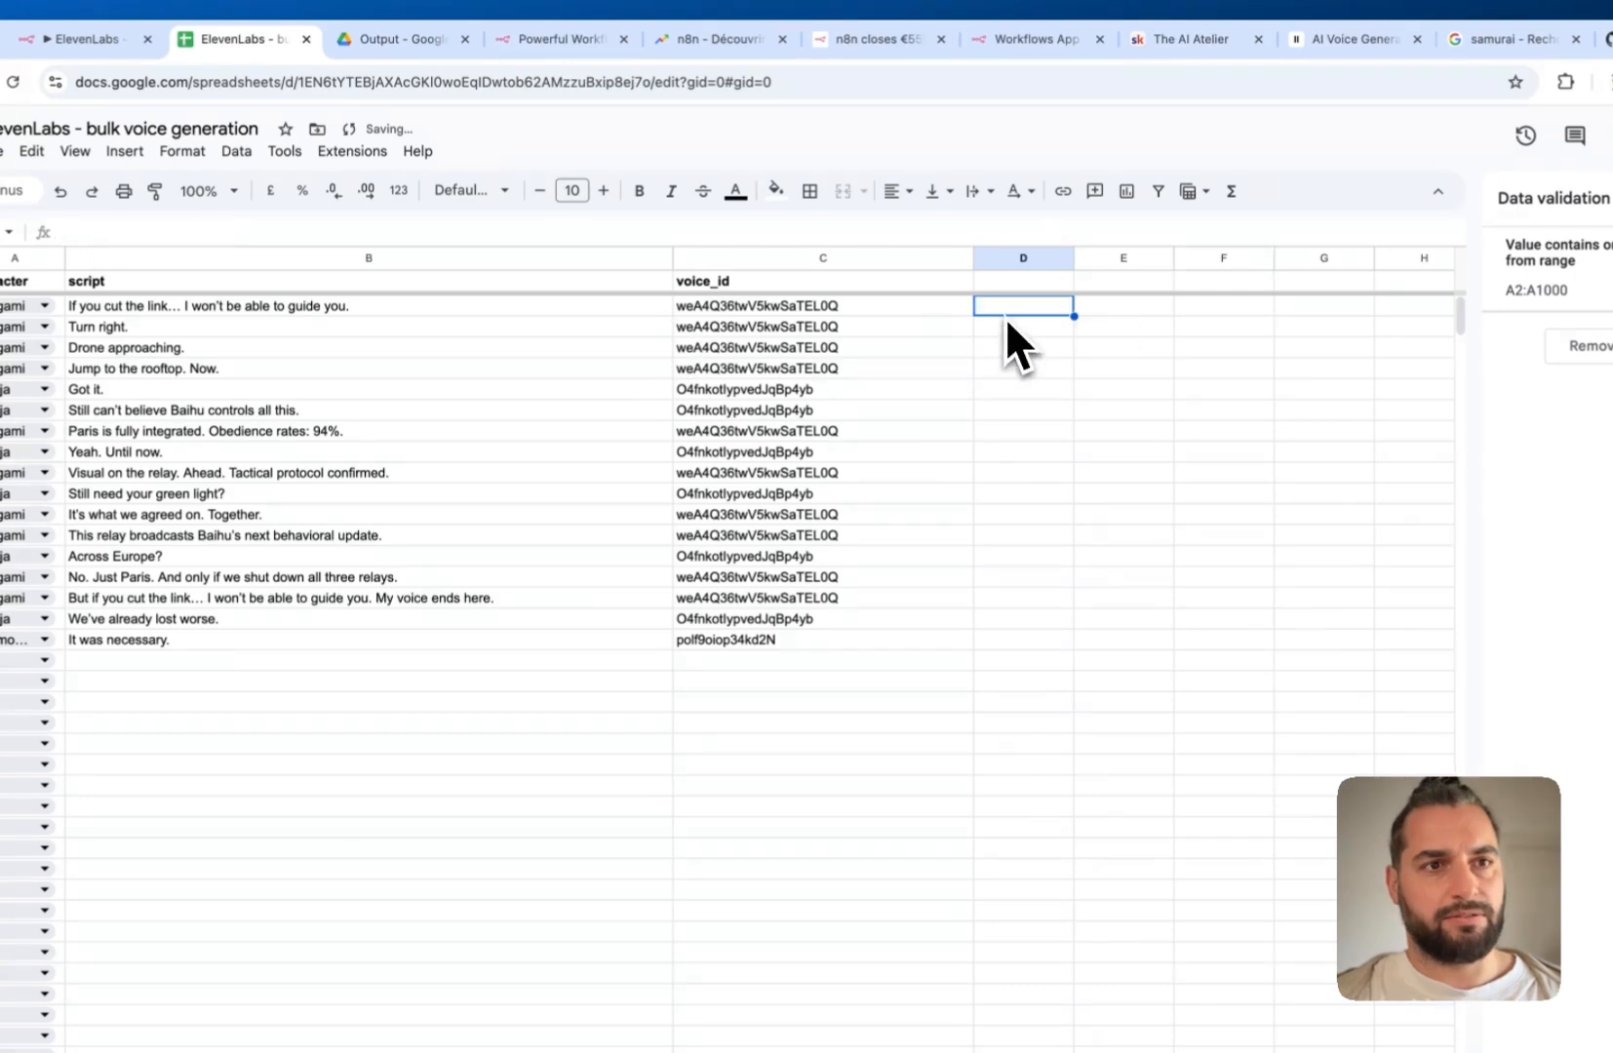
Return to the ElevenLabs text-to-speech page, close the voice options and open the account menu
{"action": "left_click", "coordinate": [1419, 41]}
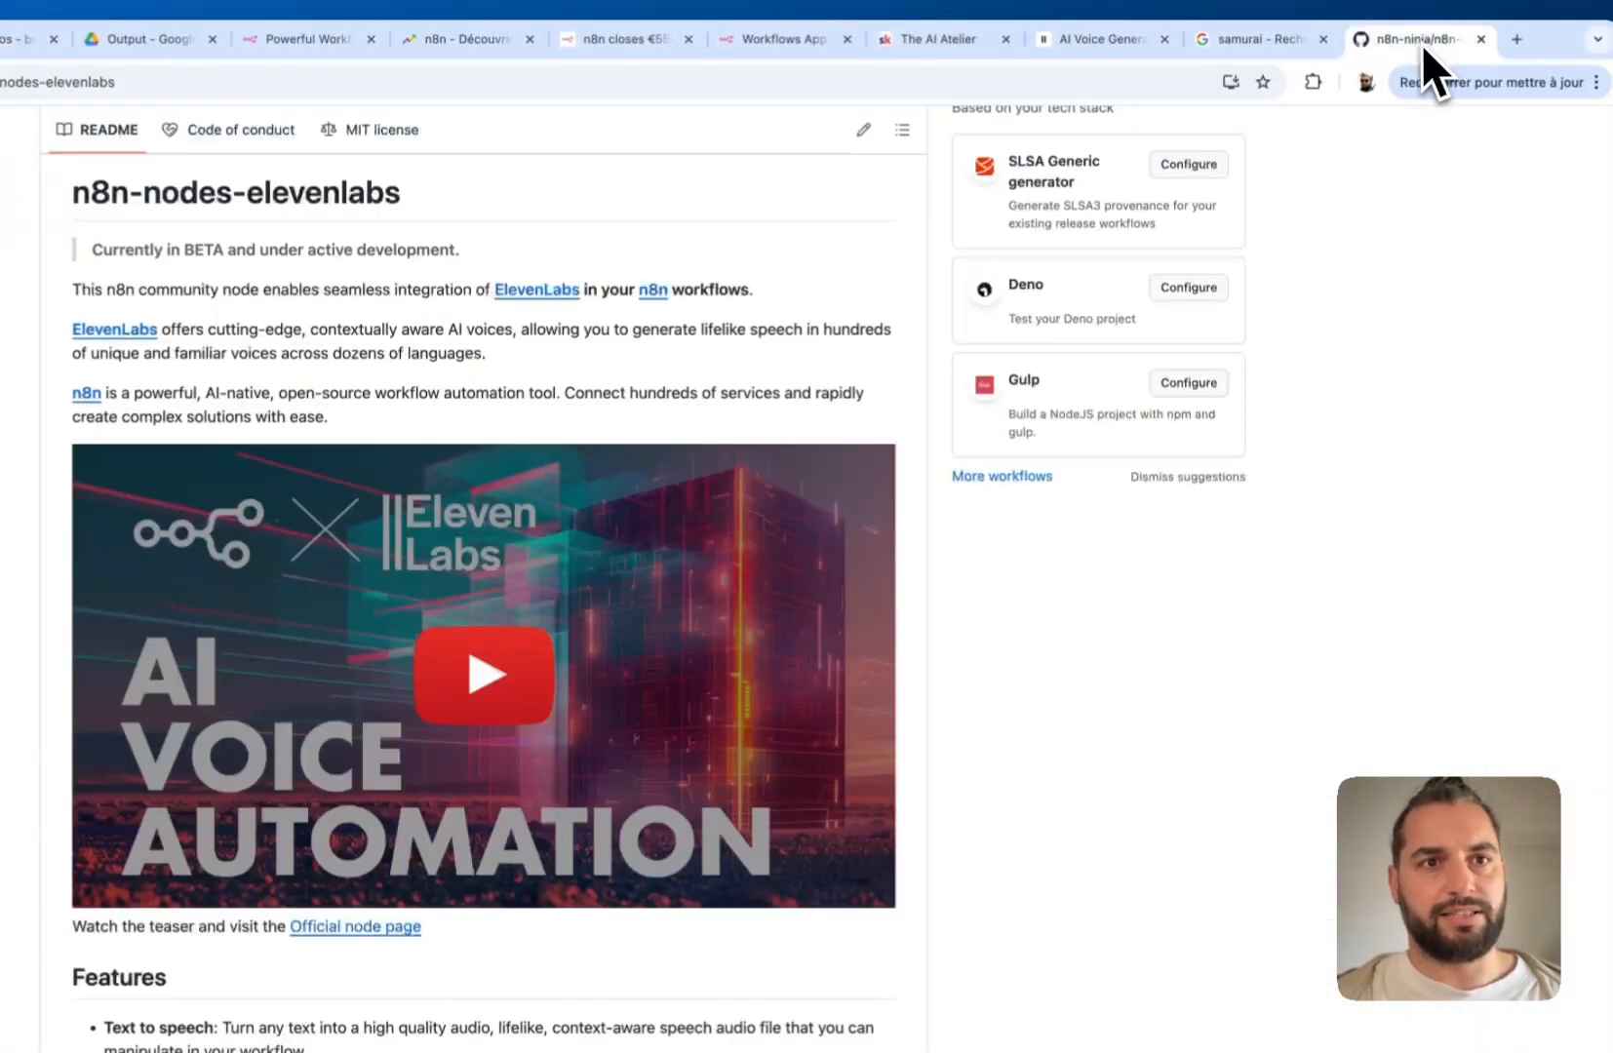
{"action": "left_click", "coordinate": [1068, 41]}
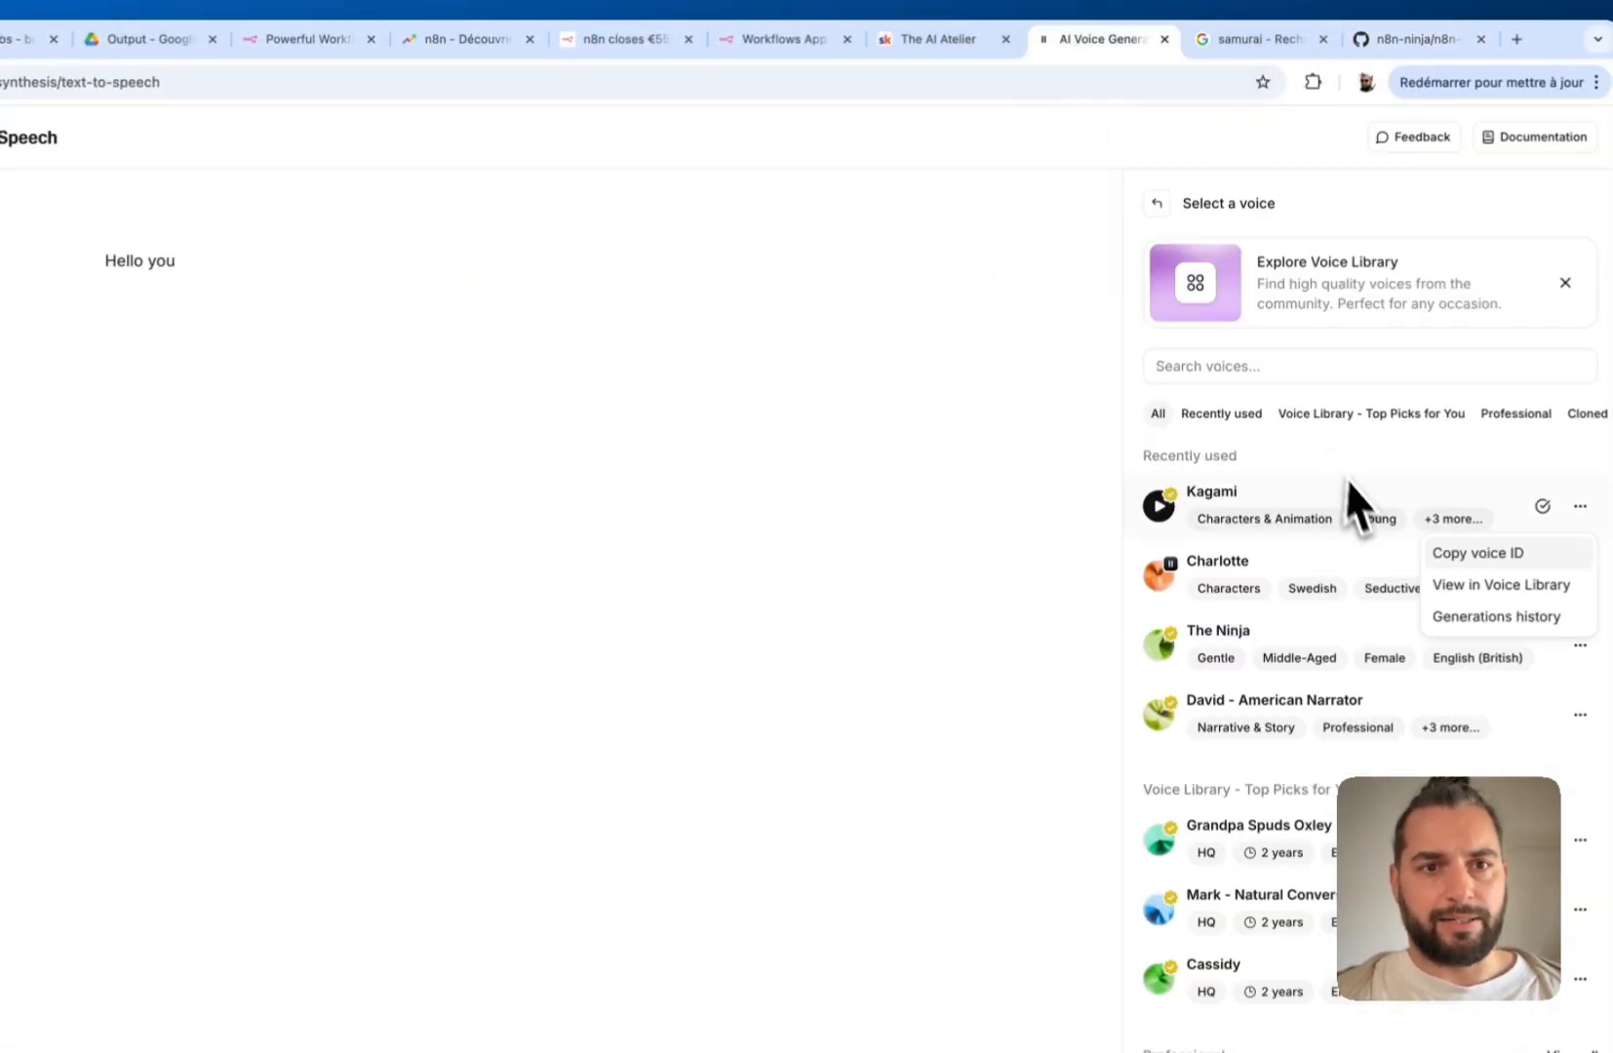
{"action": "left_click", "coordinate": [961, 494]}
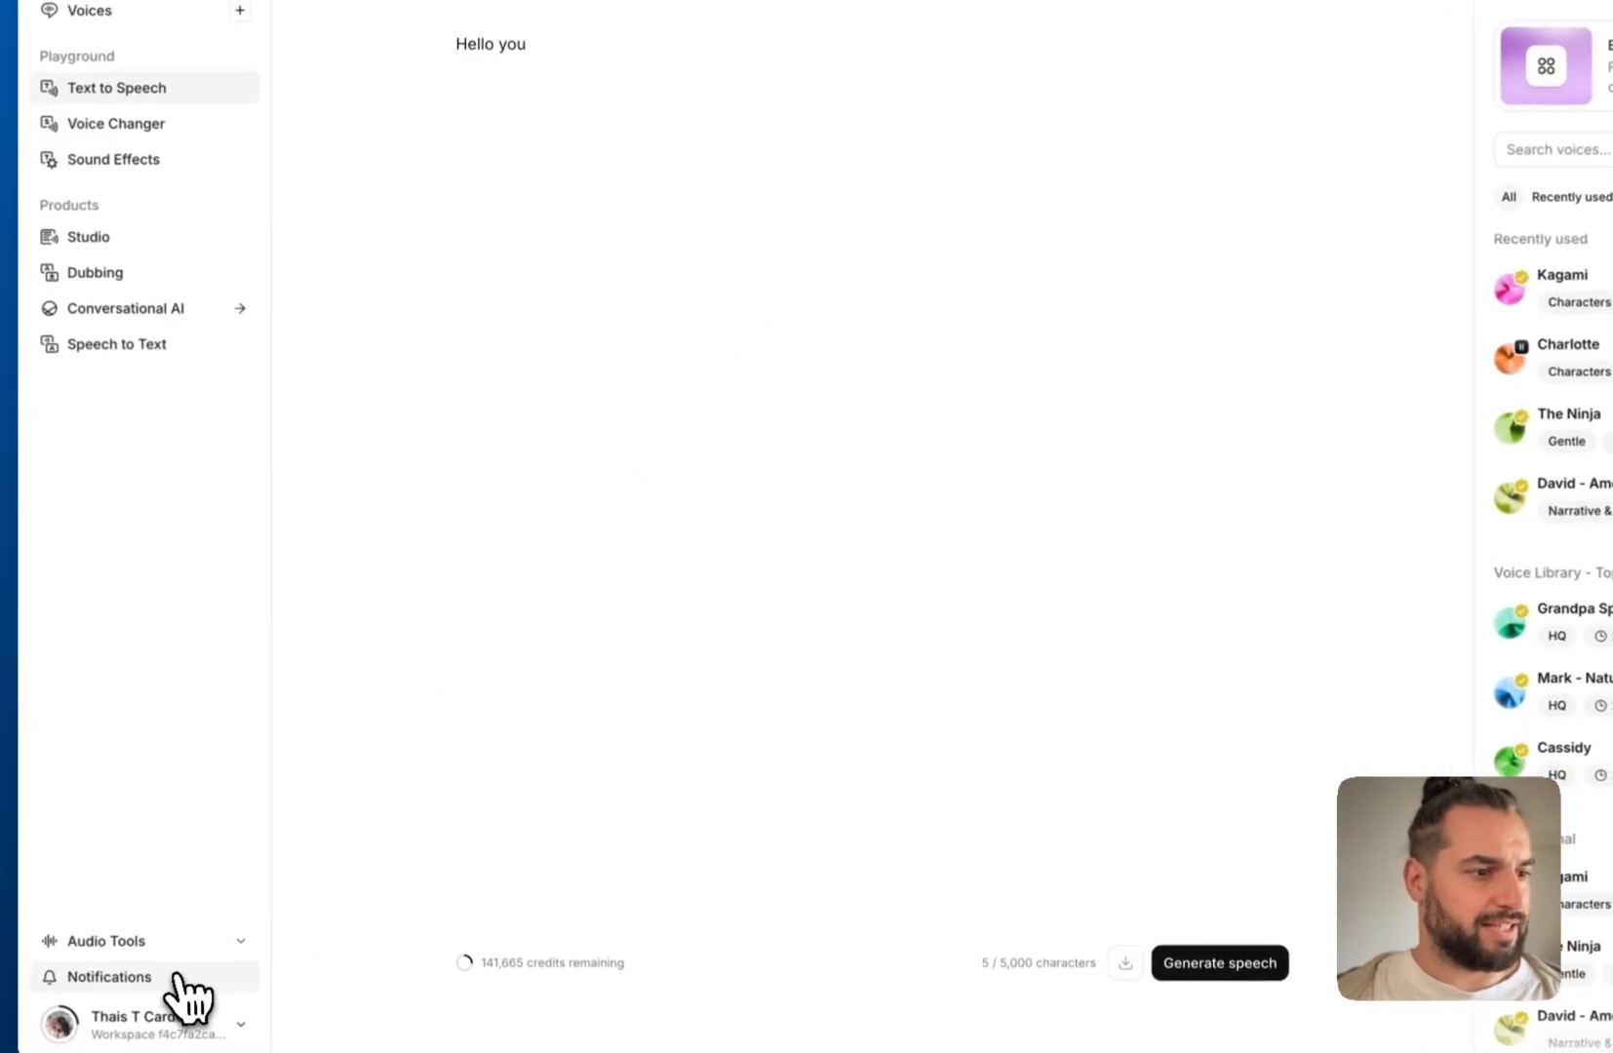
{"action": "left_click", "coordinate": [181, 1019]}
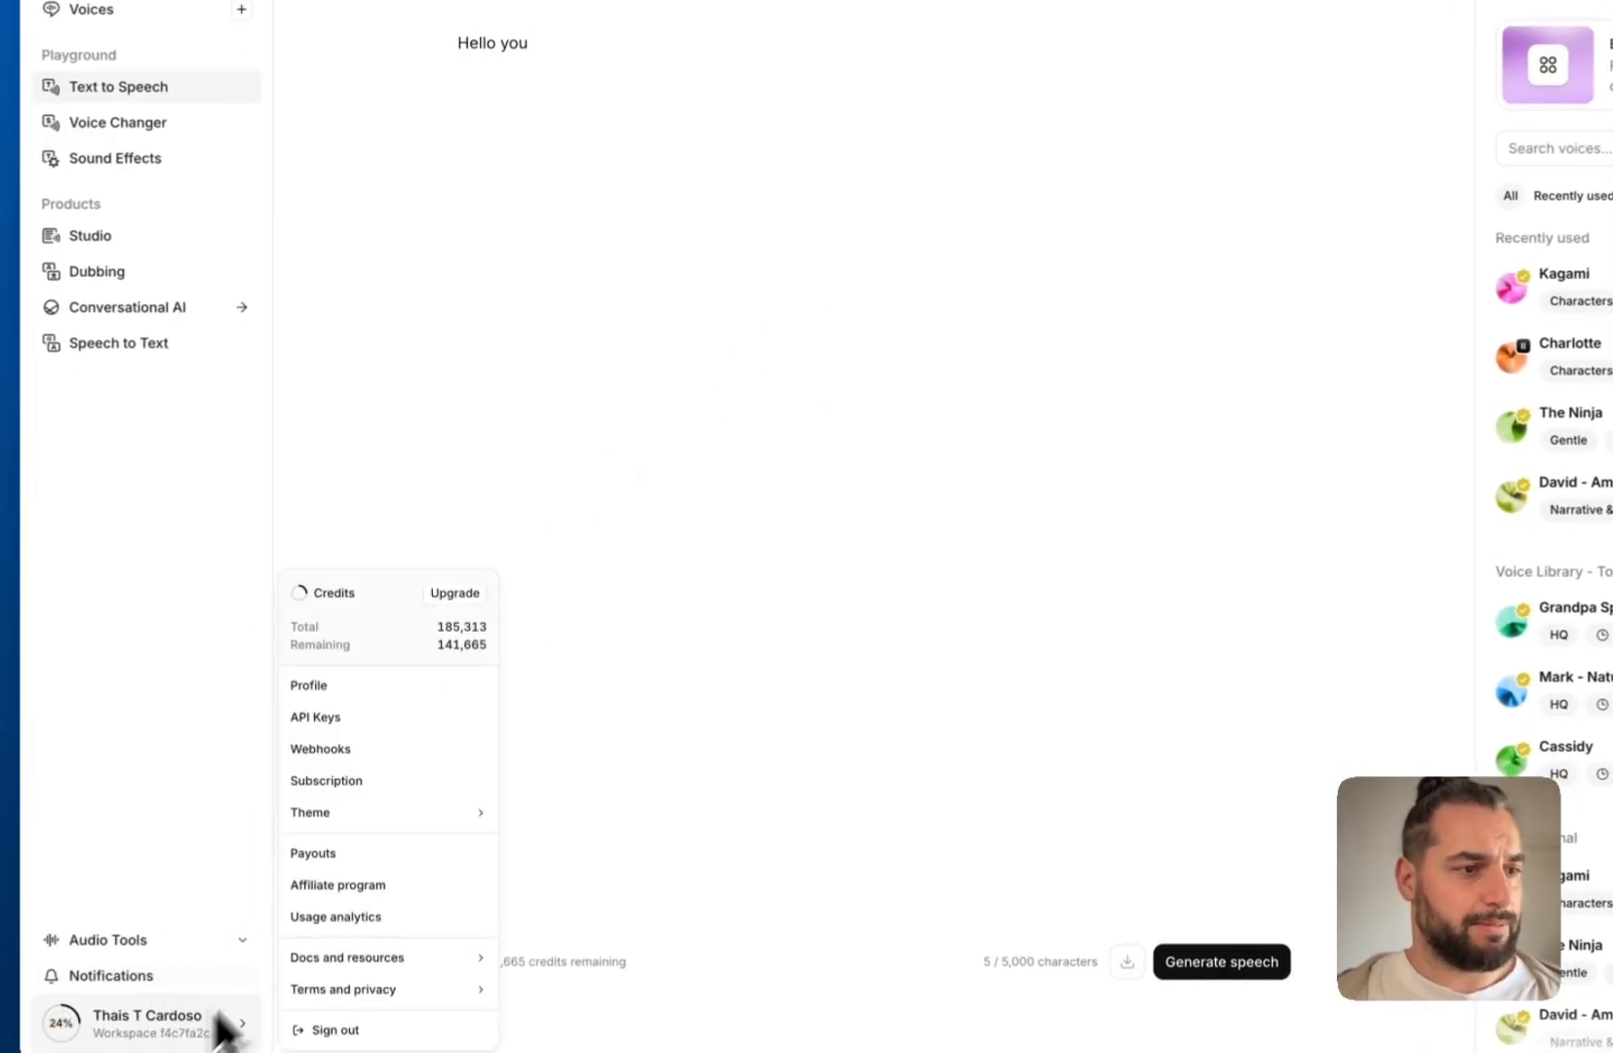
Create an API key named 'Demo APi Key' in API Keys settings, copy it, and return to n8n
{"action": "left_click", "coordinate": [312, 720]}
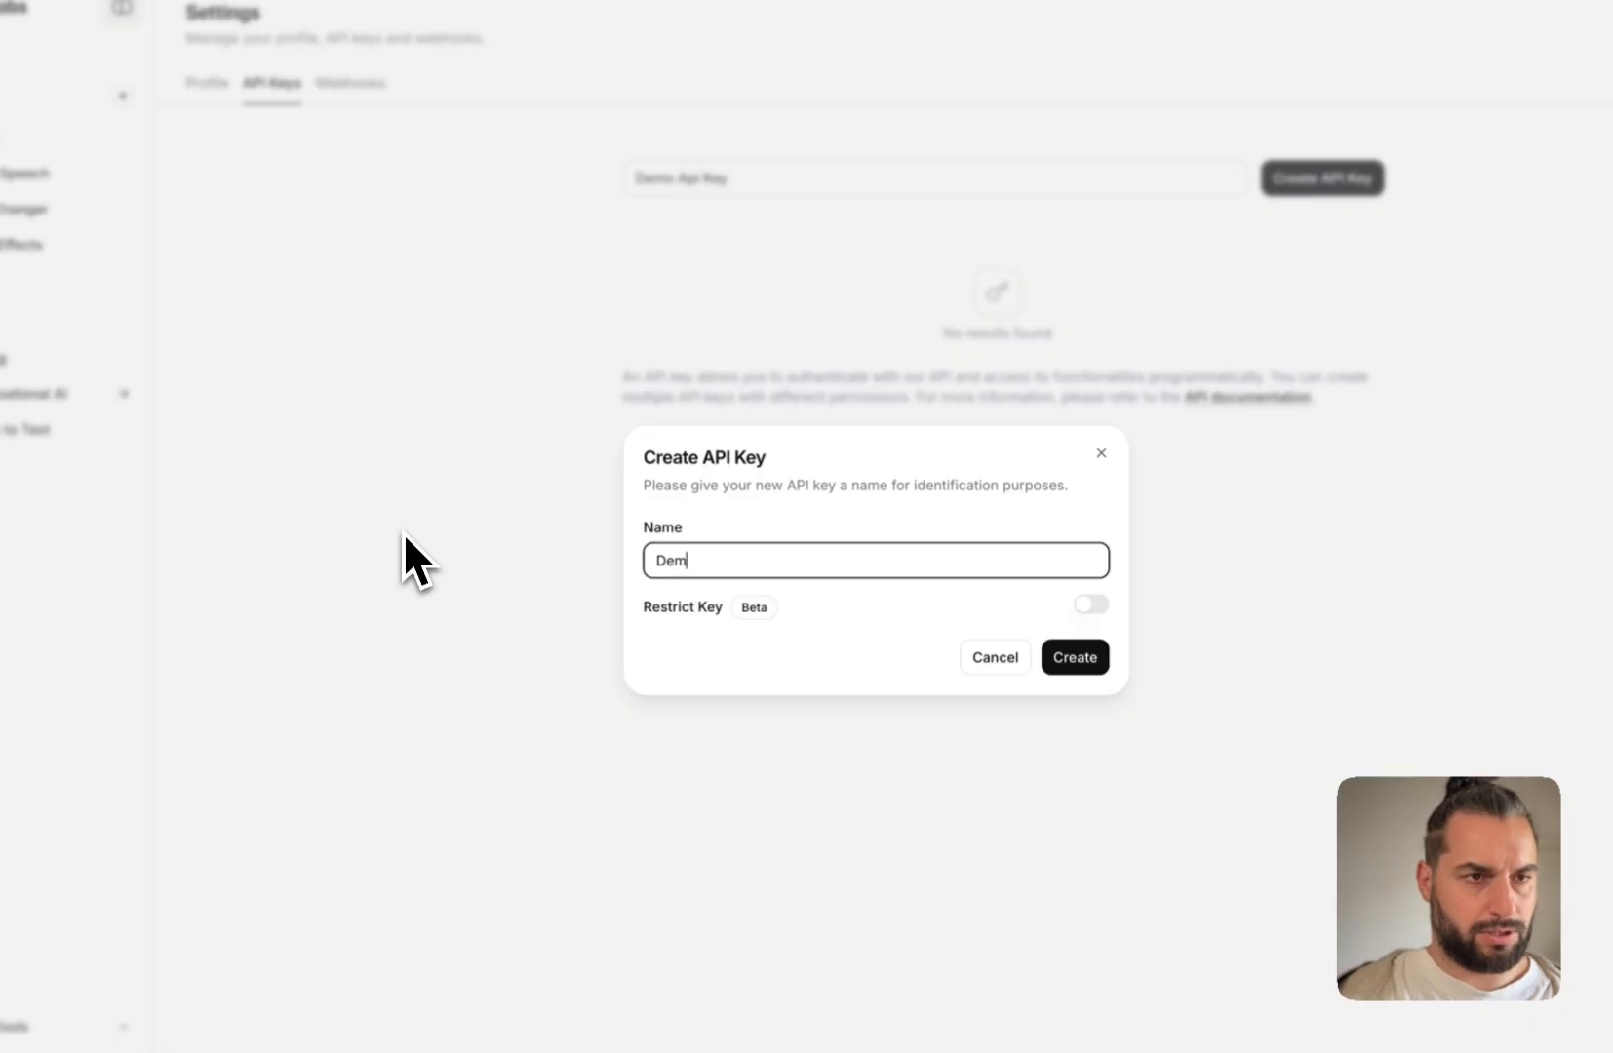
{"action": "type", "text": "o APi Key"}
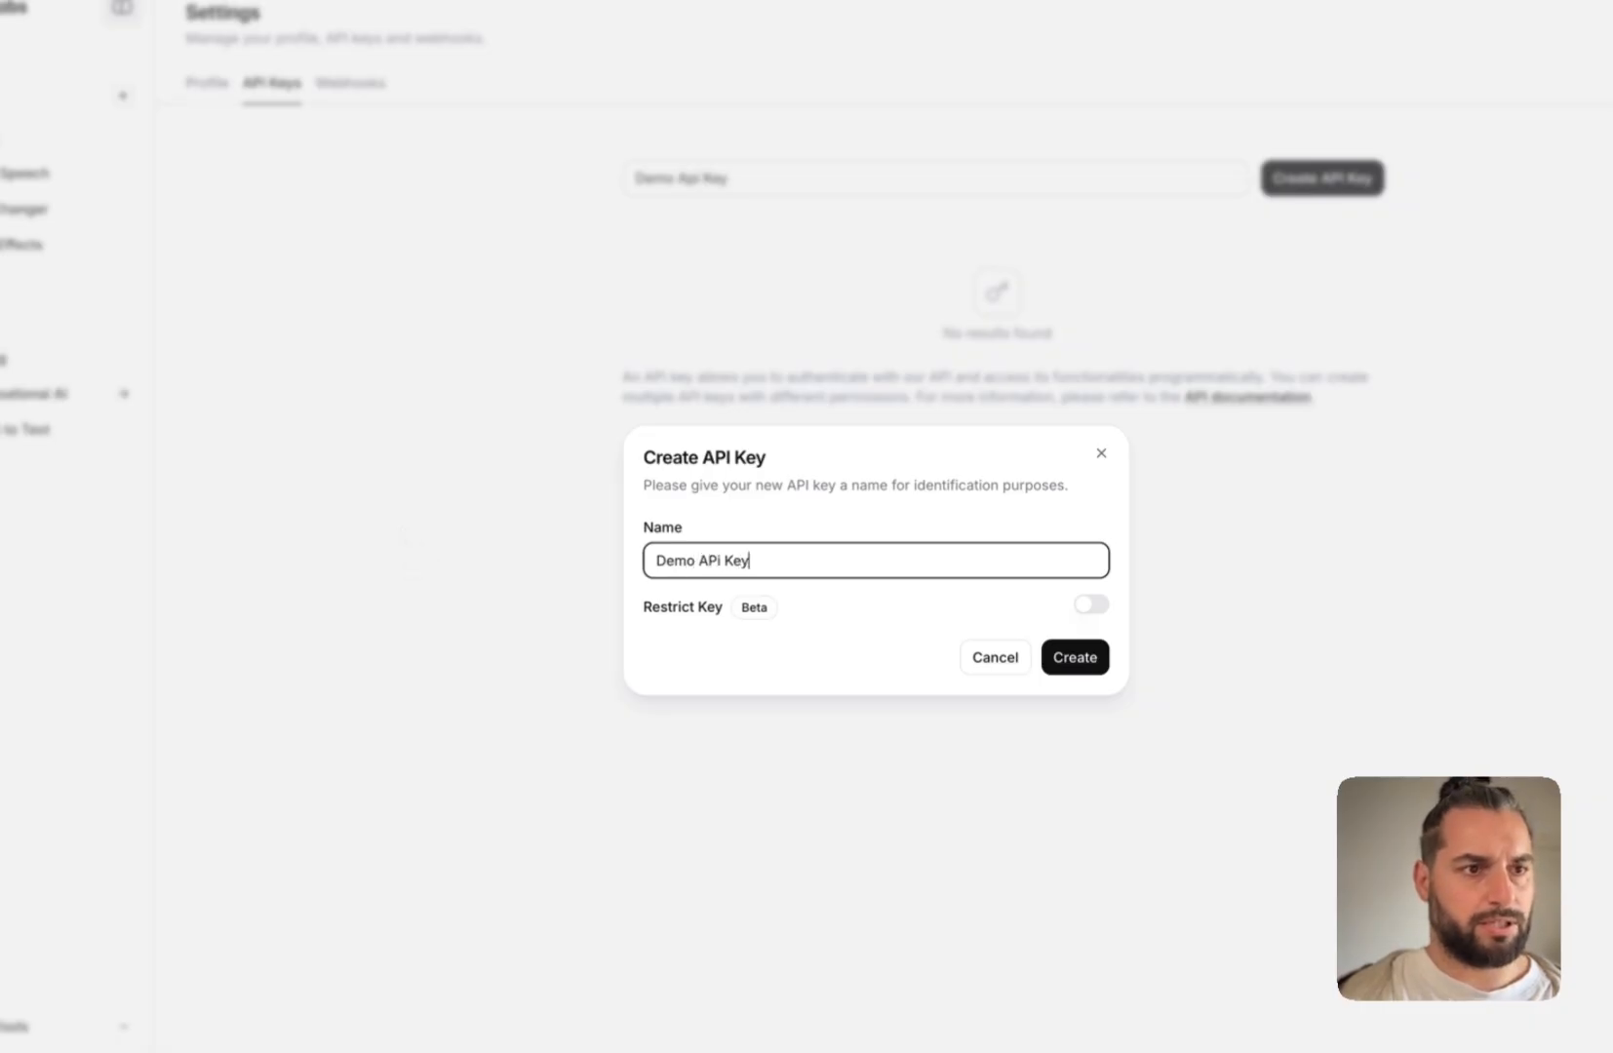
{"action": "key", "text": "ctrl+a"}
{"action": "left_click", "coordinate": [1043, 657]}
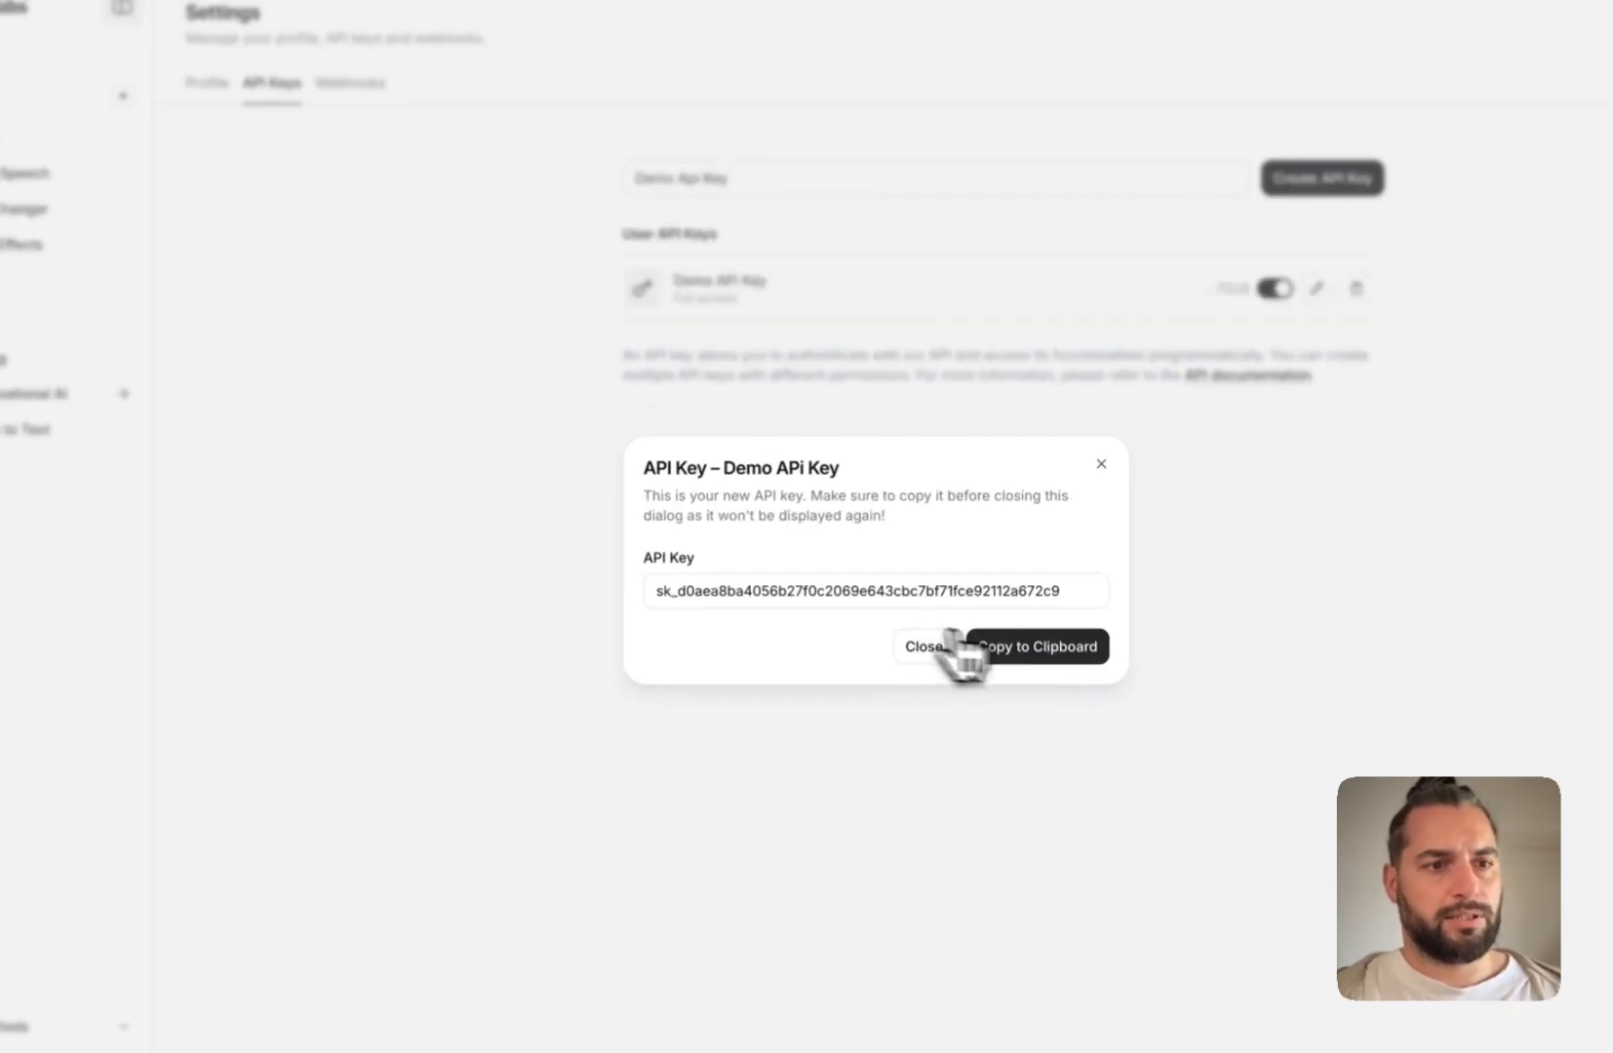
{"action": "left_click", "coordinate": [1036, 646]}
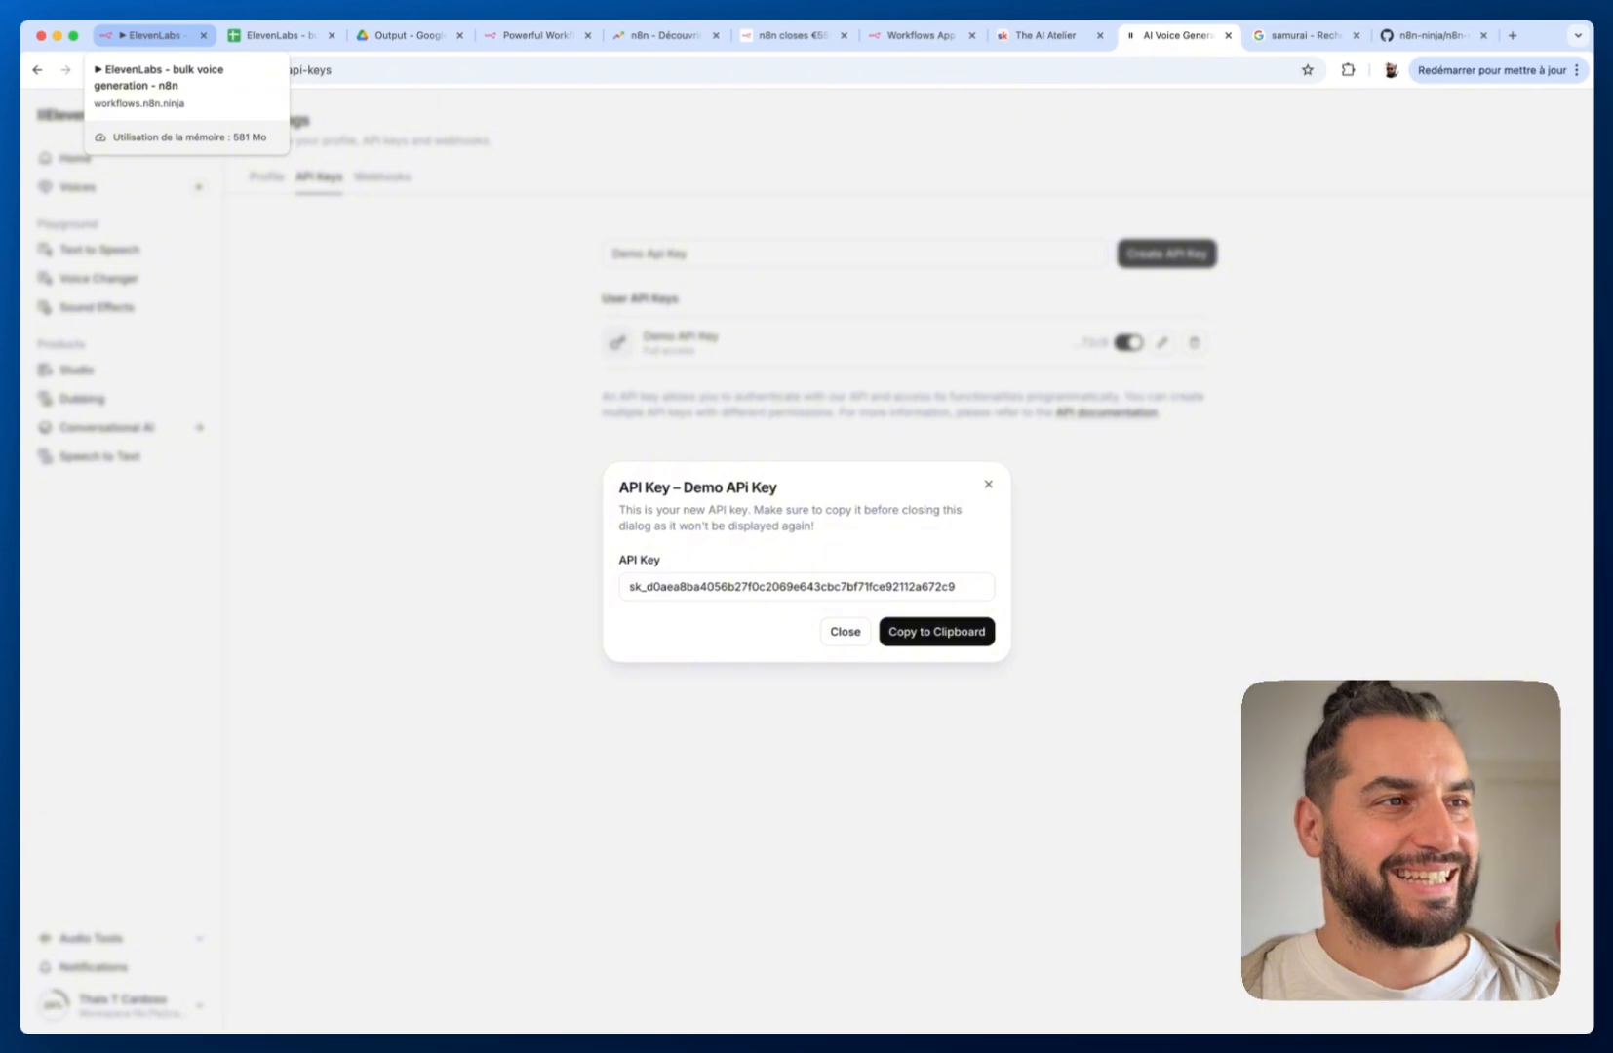
{"action": "left_click", "coordinate": [156, 35]}
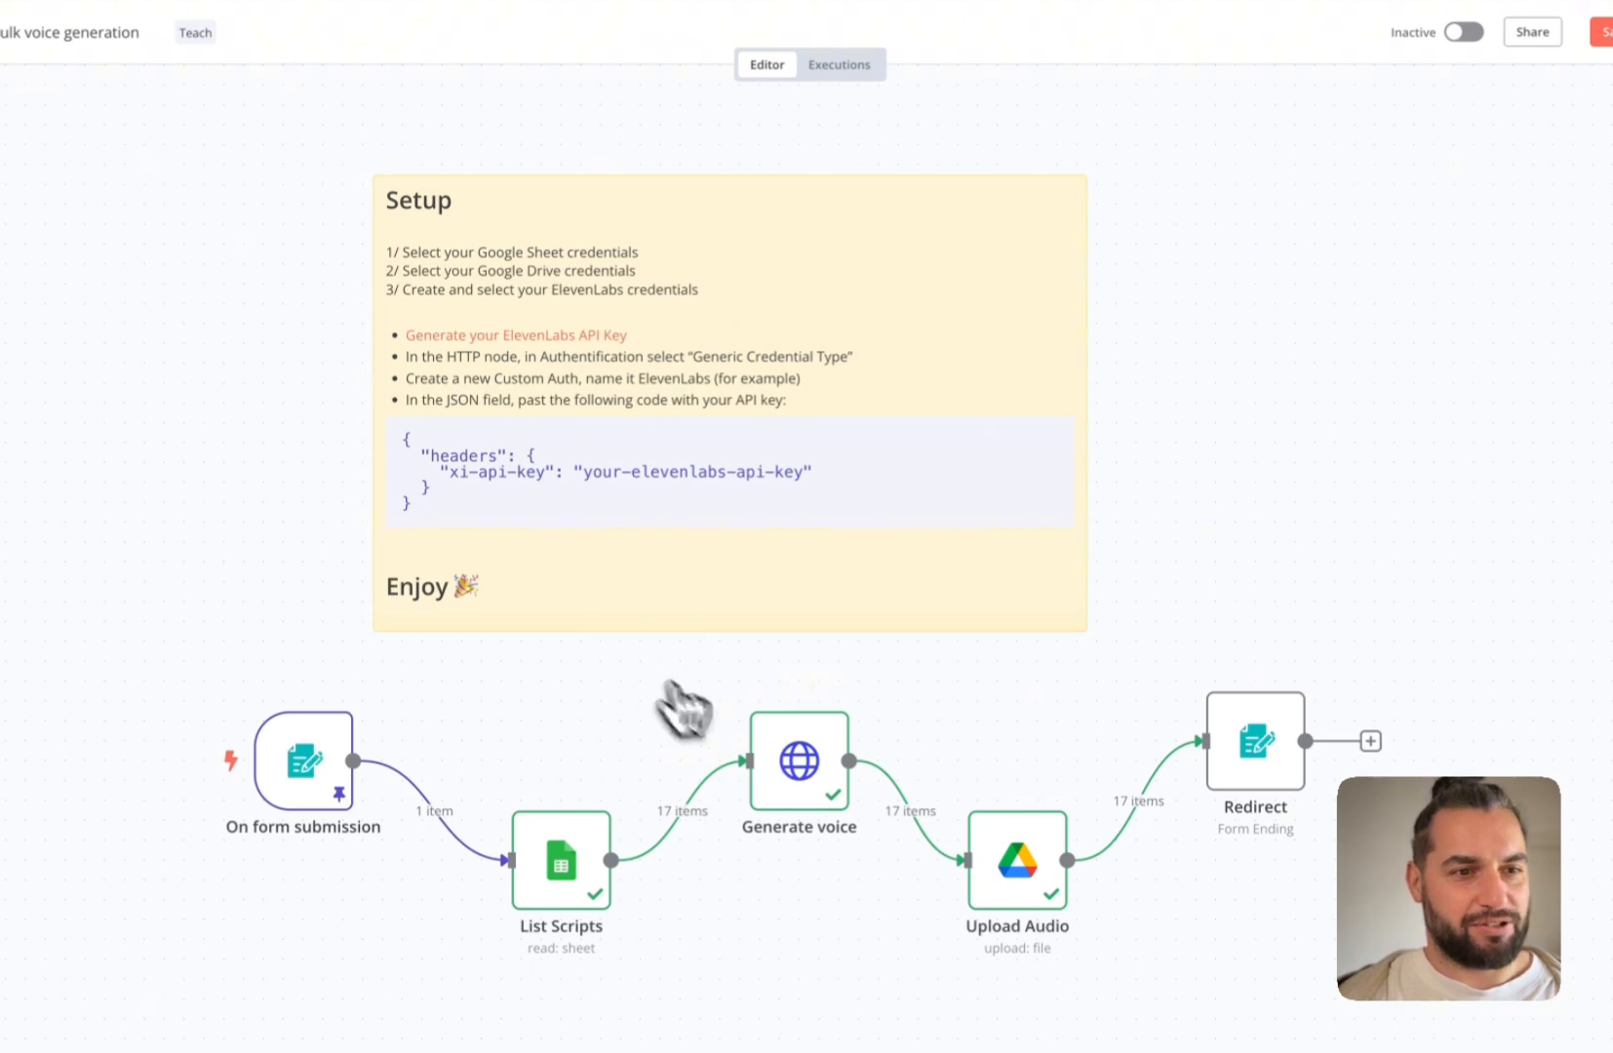
{"action": "left_click", "coordinate": [812, 788]}
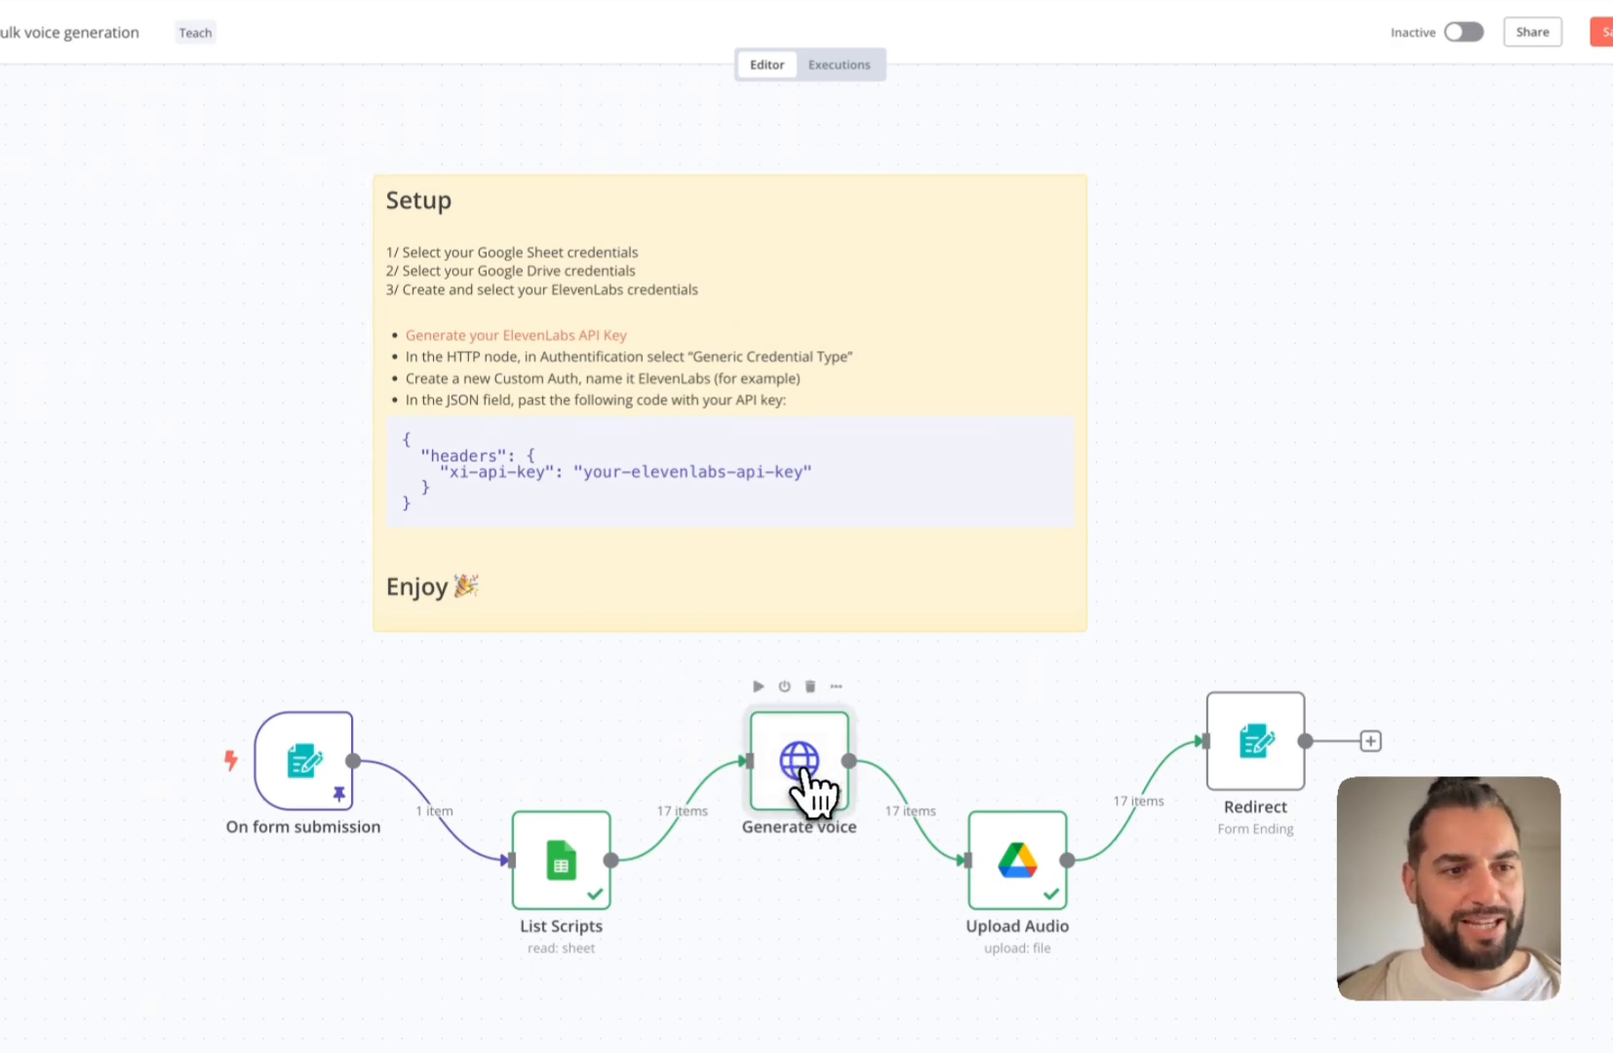
{"action": "double_click", "coordinate": [802, 780]}
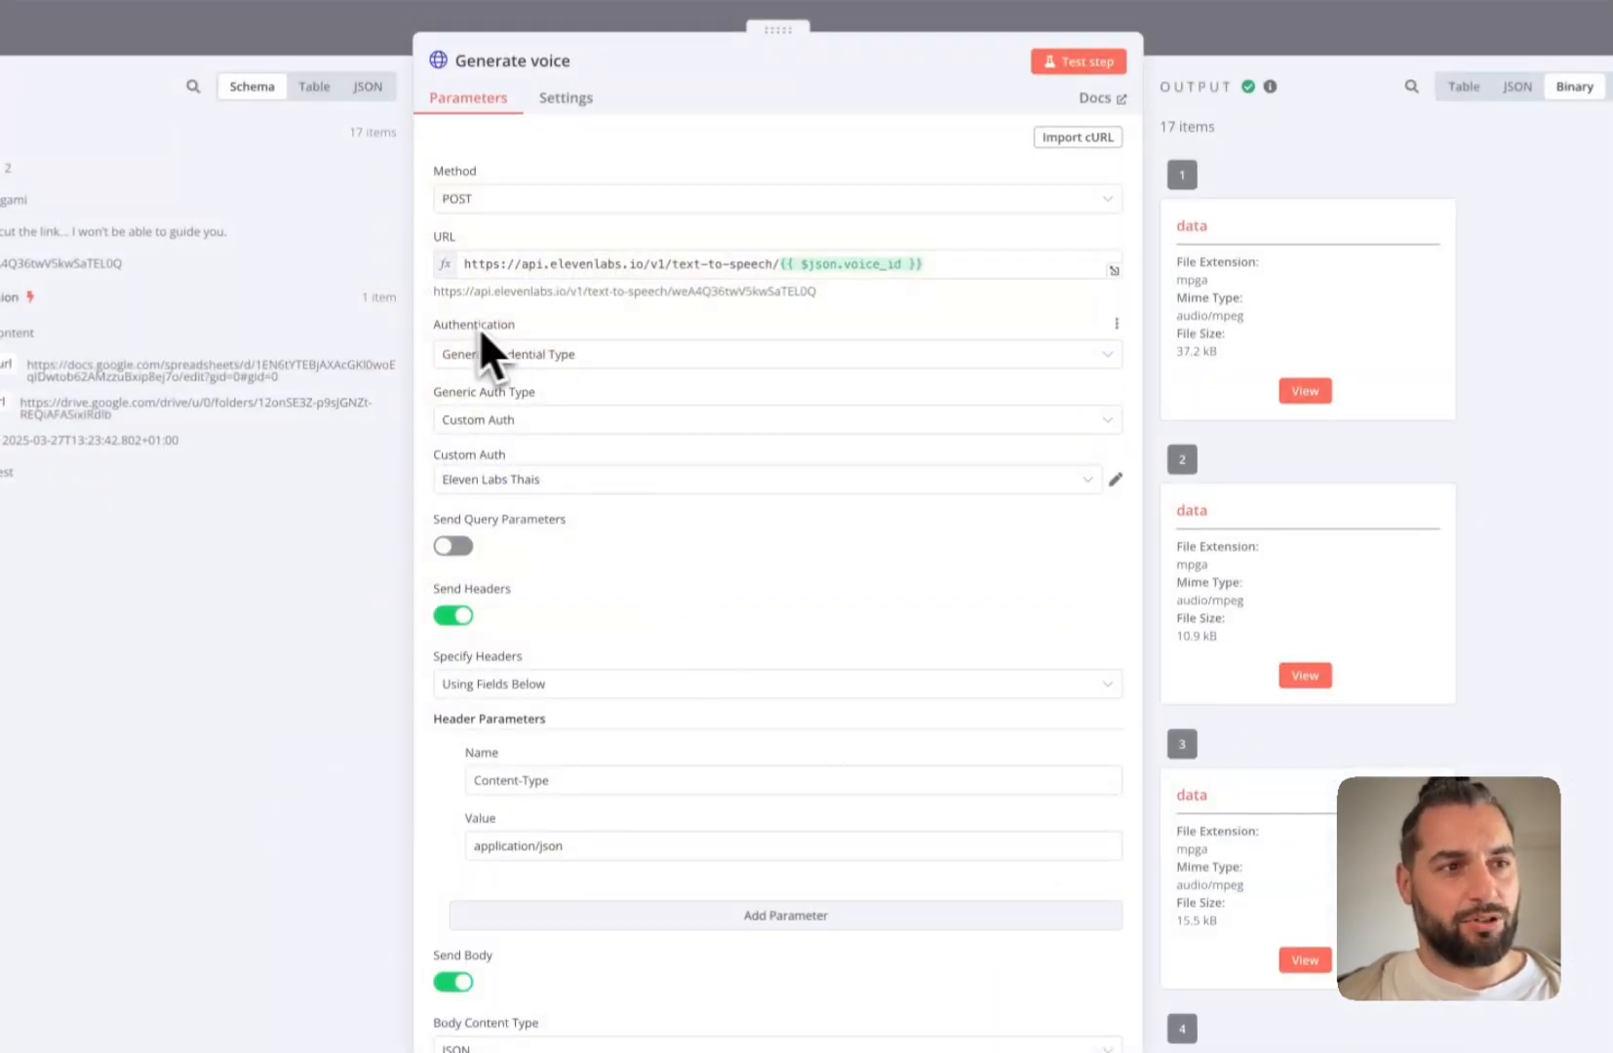
{"action": "left_click", "coordinate": [563, 355]}
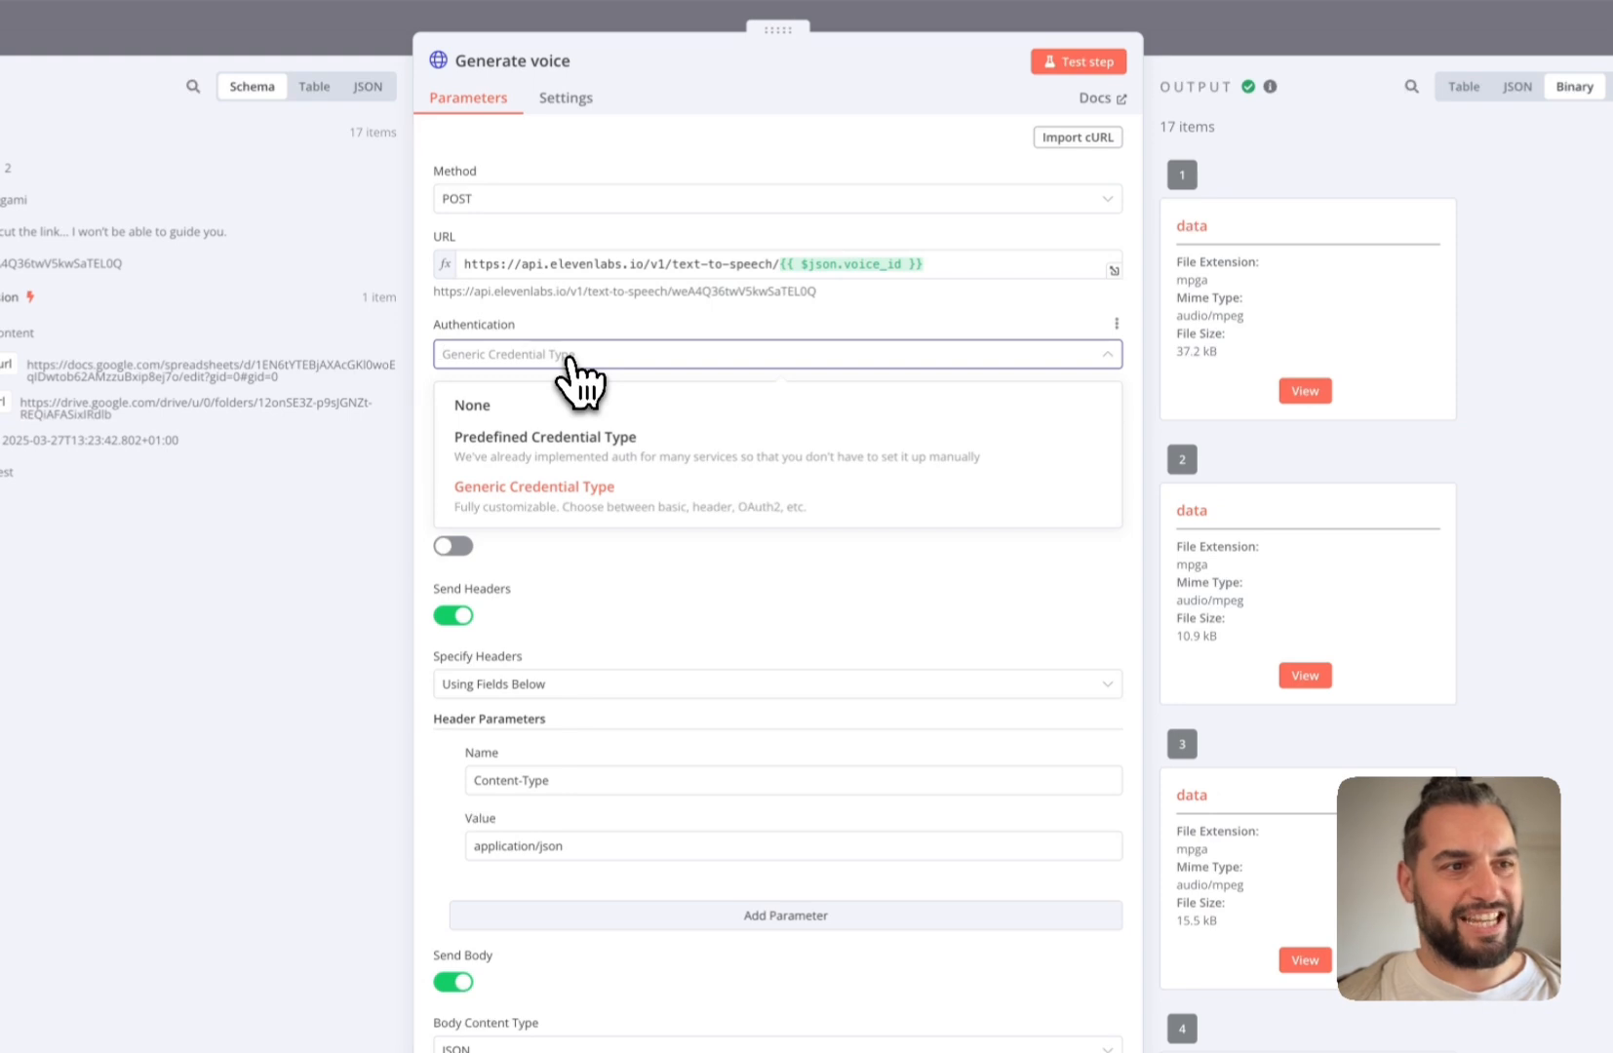
{"action": "left_click", "coordinate": [552, 506]}
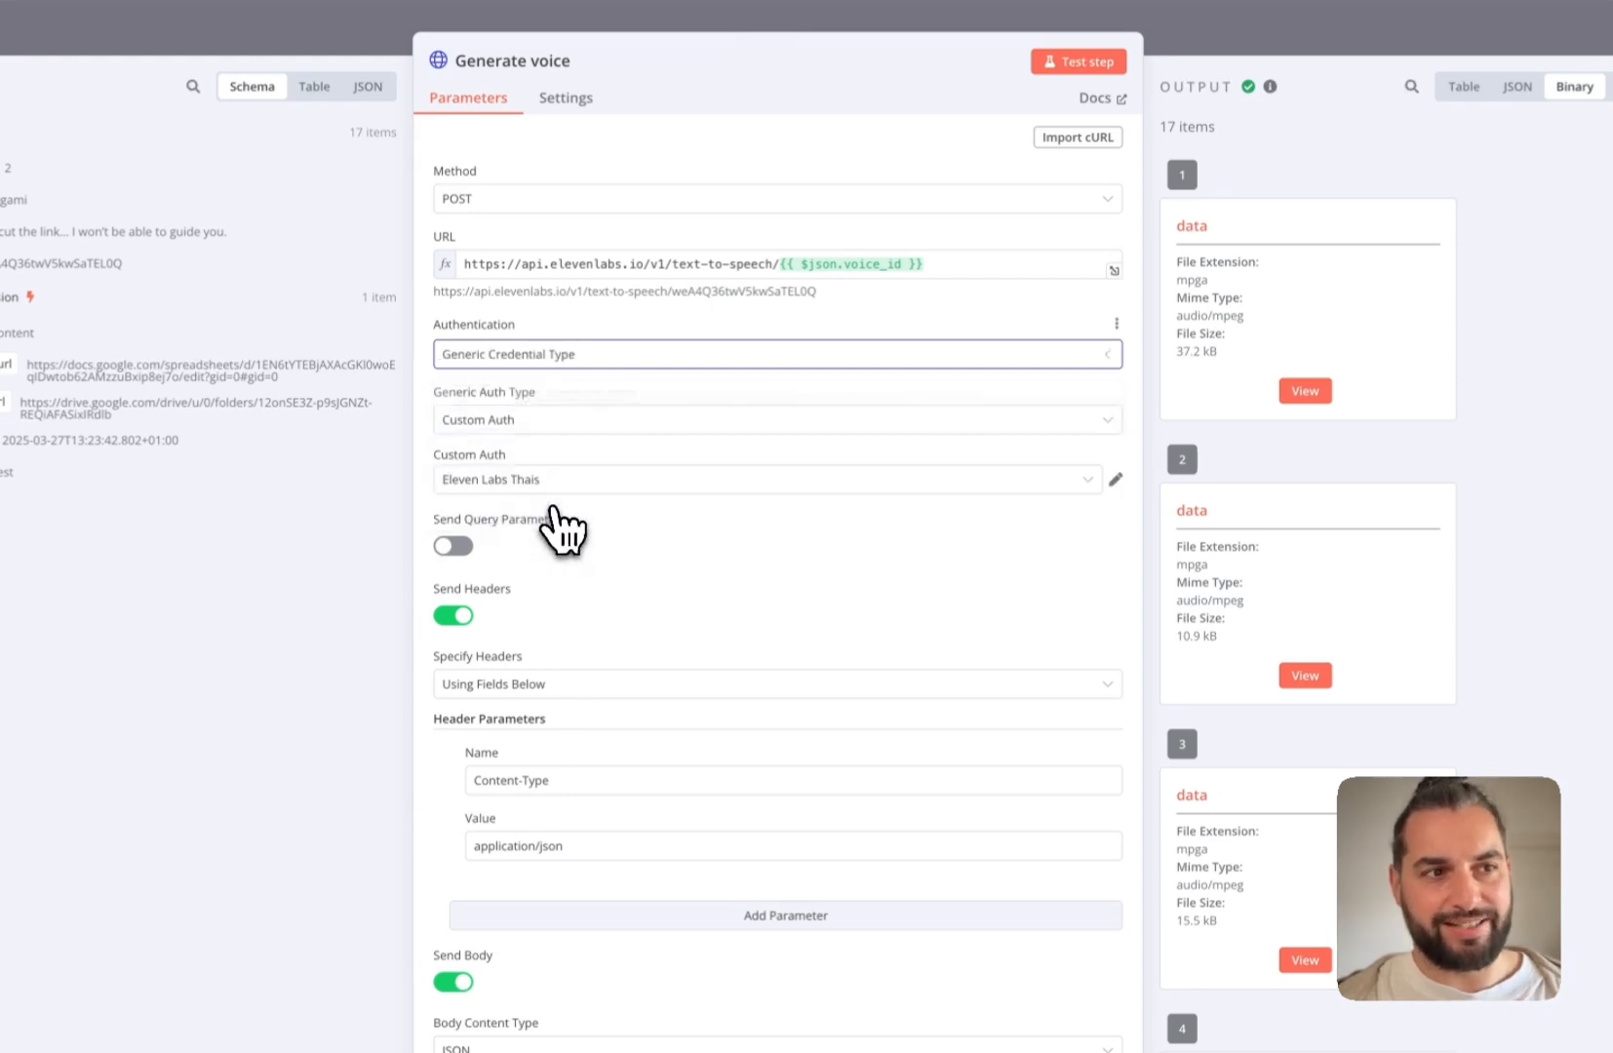
{"action": "left_click", "coordinate": [478, 422]}
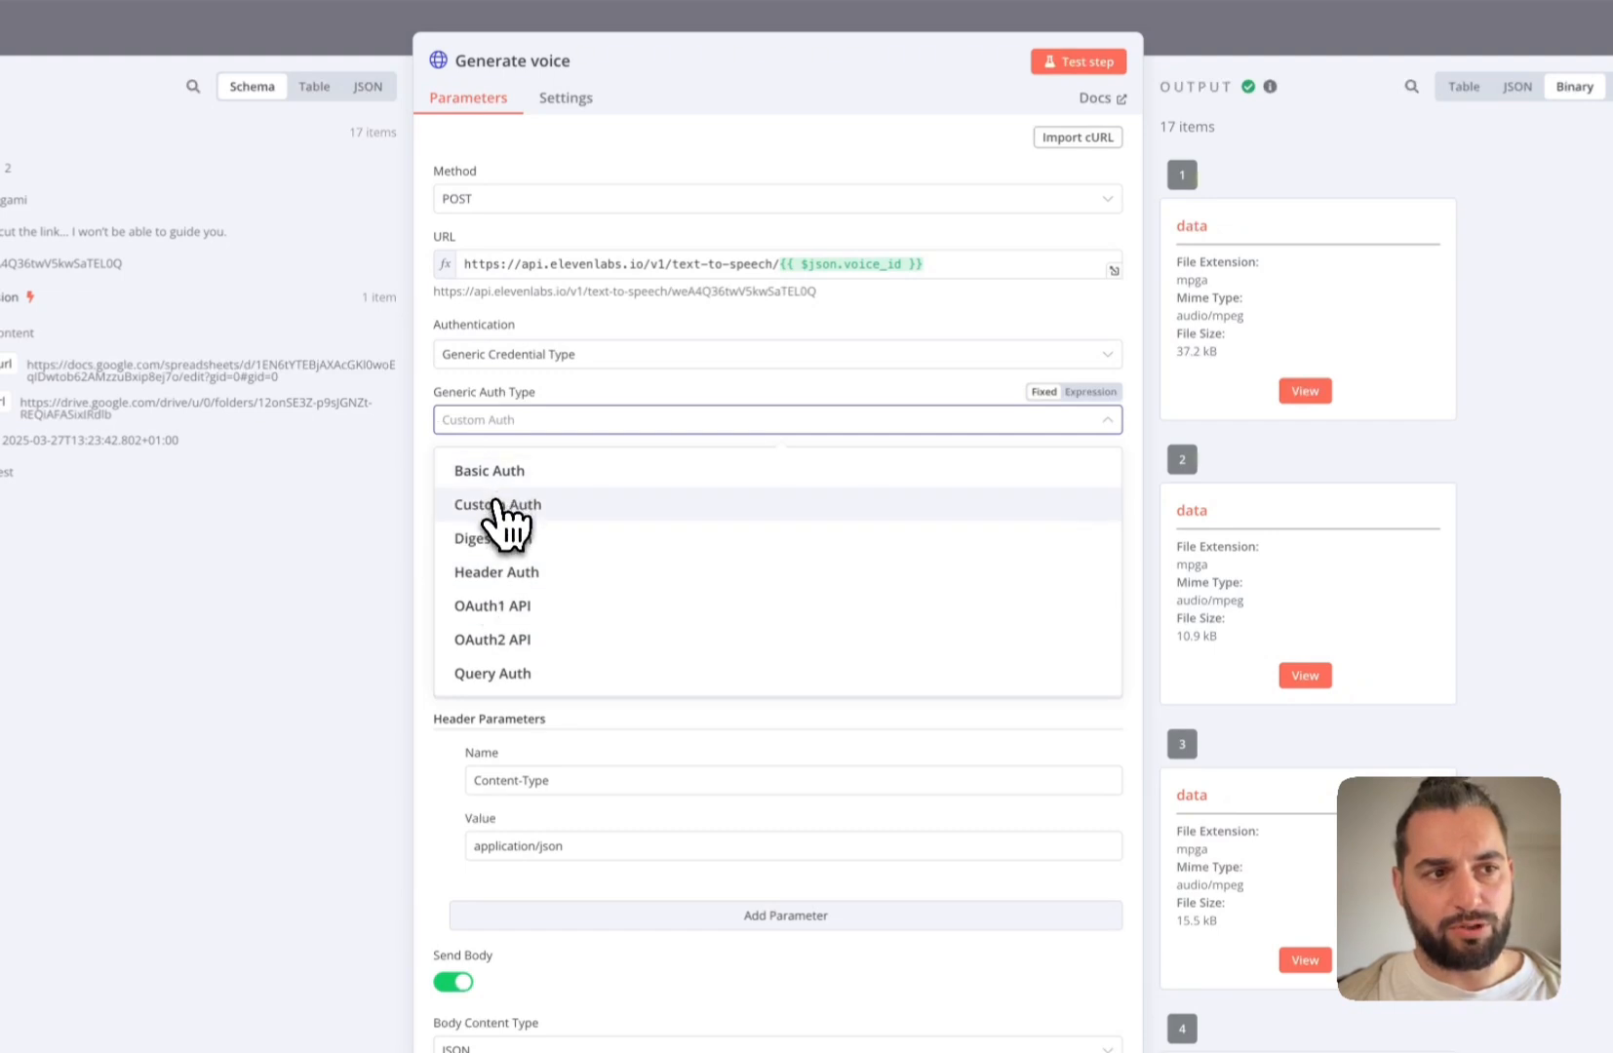
{"action": "left_click", "coordinate": [497, 505]}
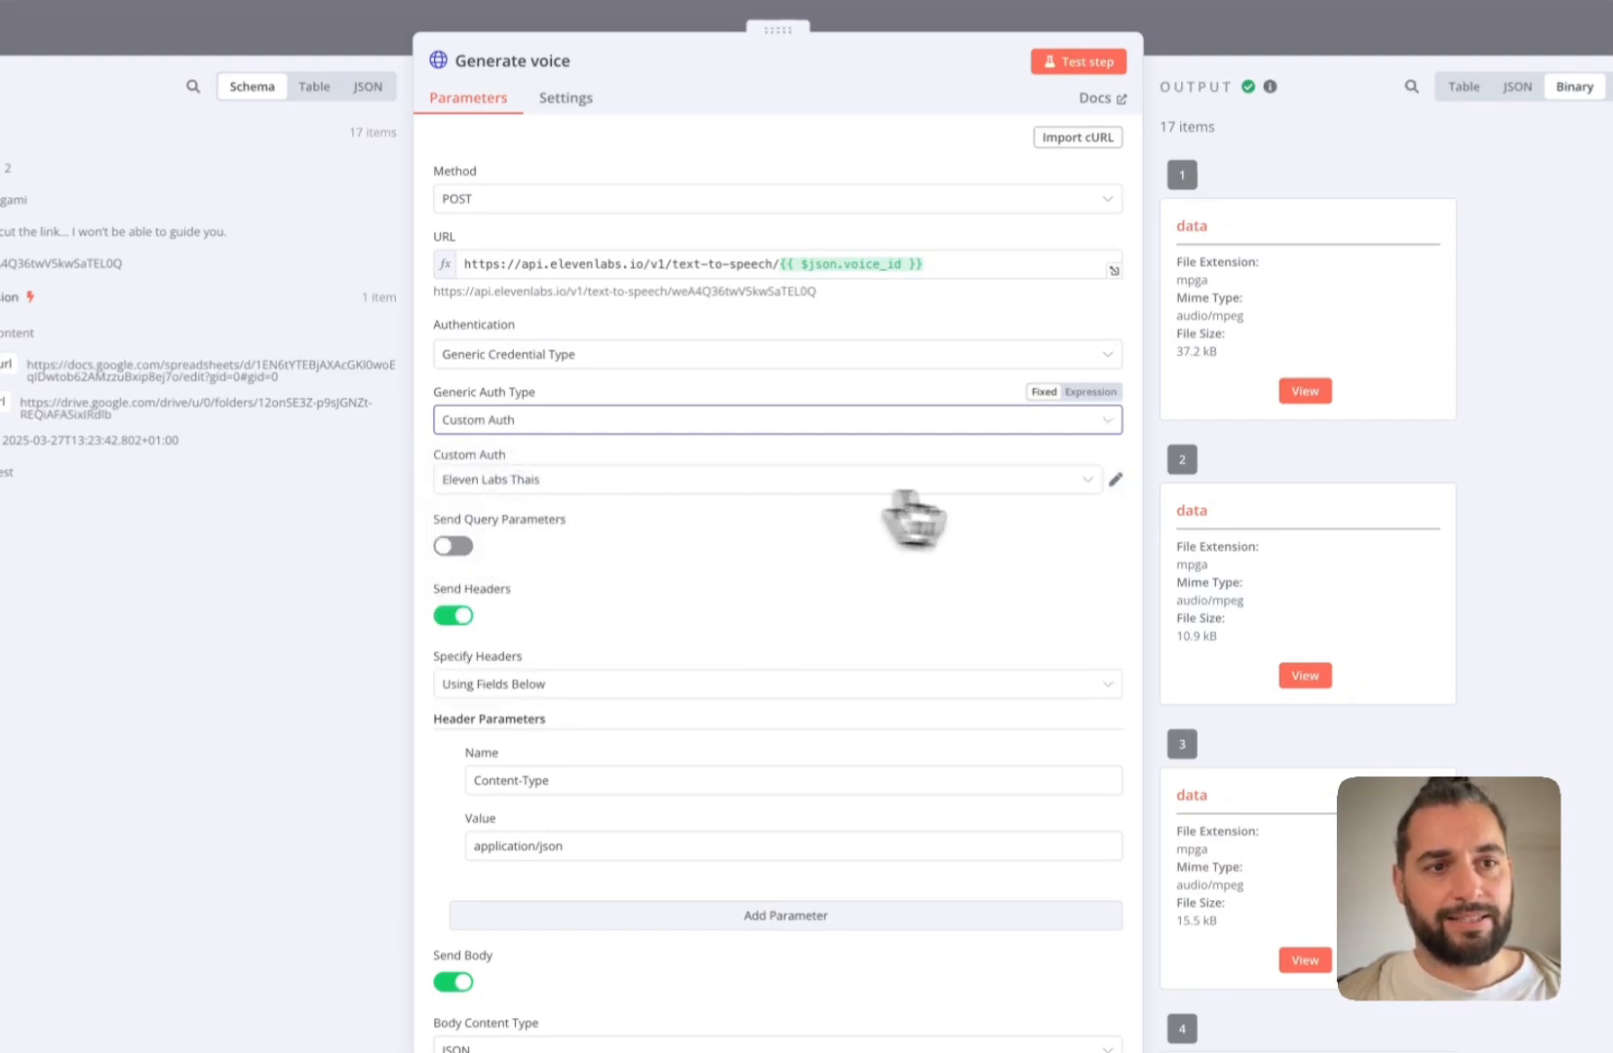
{"action": "left_click", "coordinate": [1087, 482]}
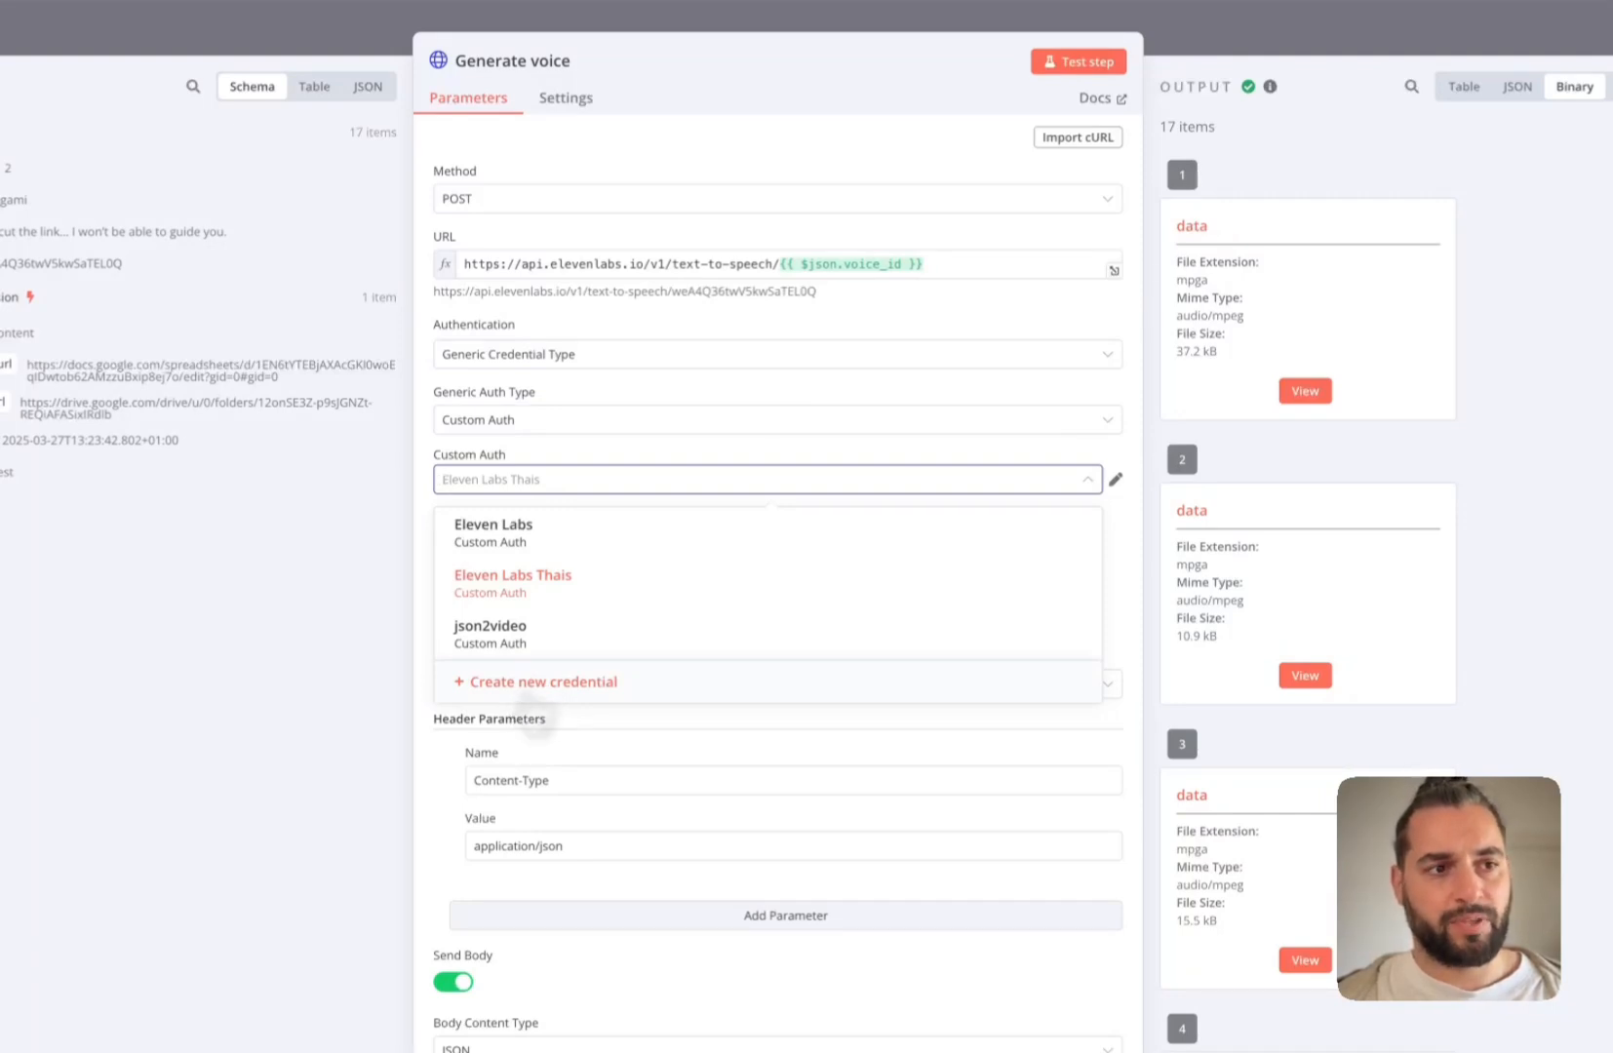
{"action": "left_click", "coordinate": [527, 692]}
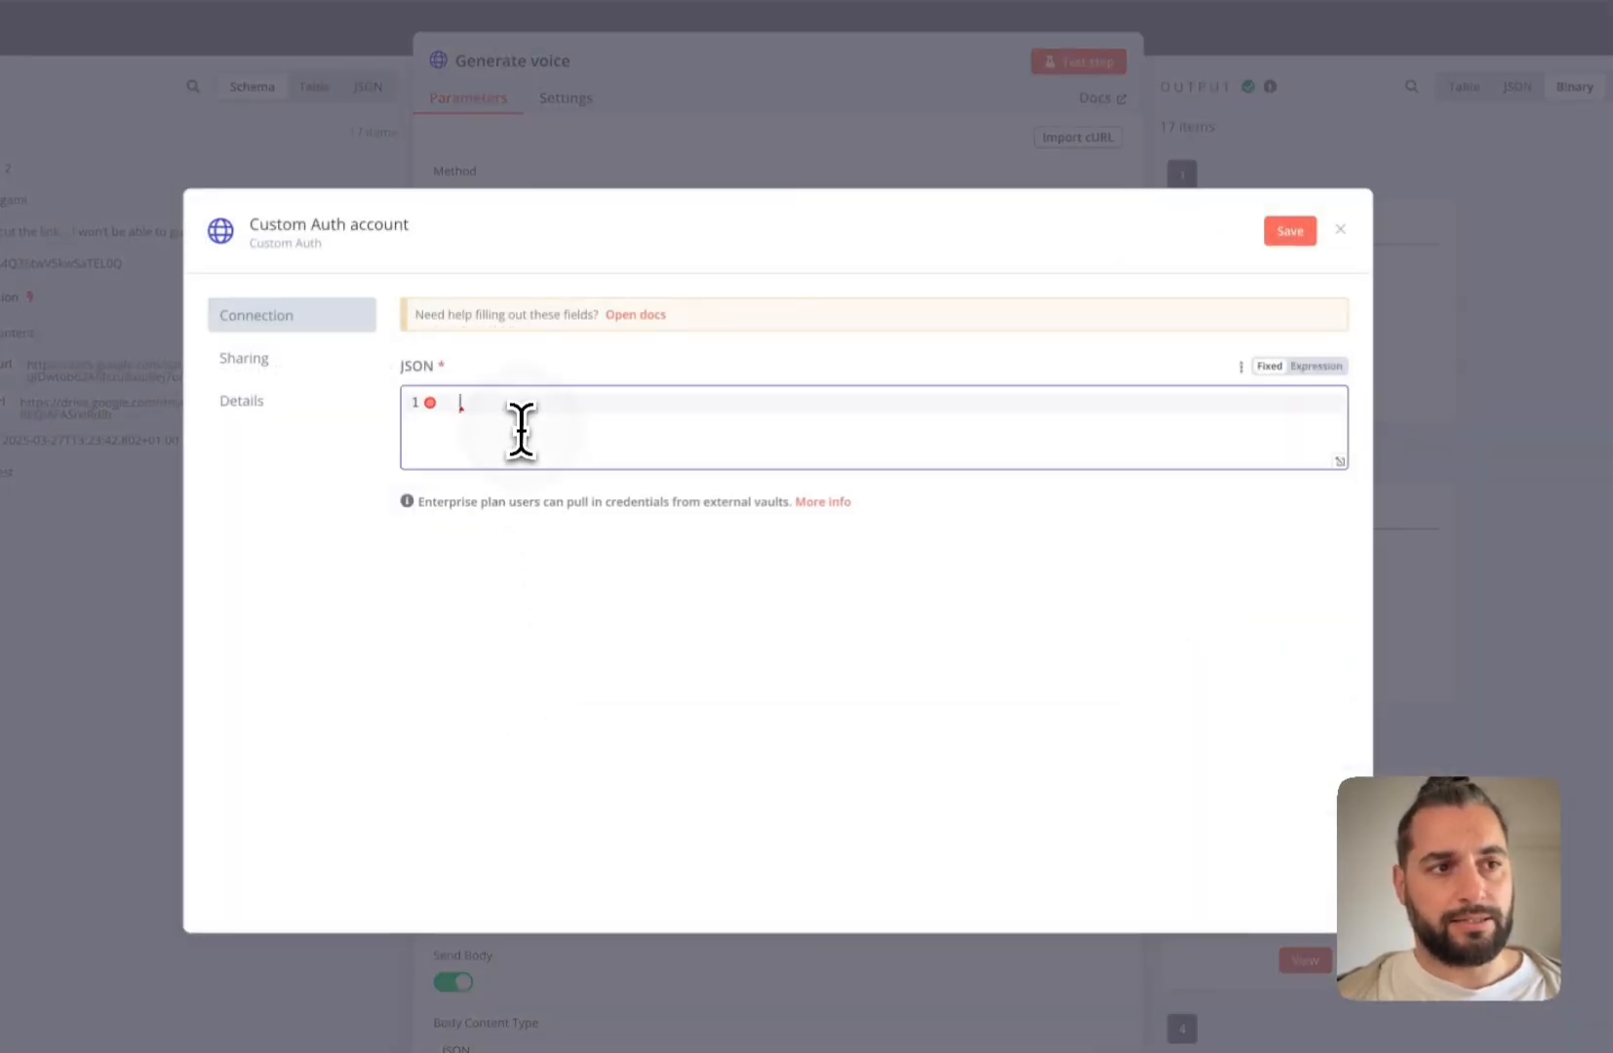
{"action": "left_click", "coordinate": [1339, 230]}
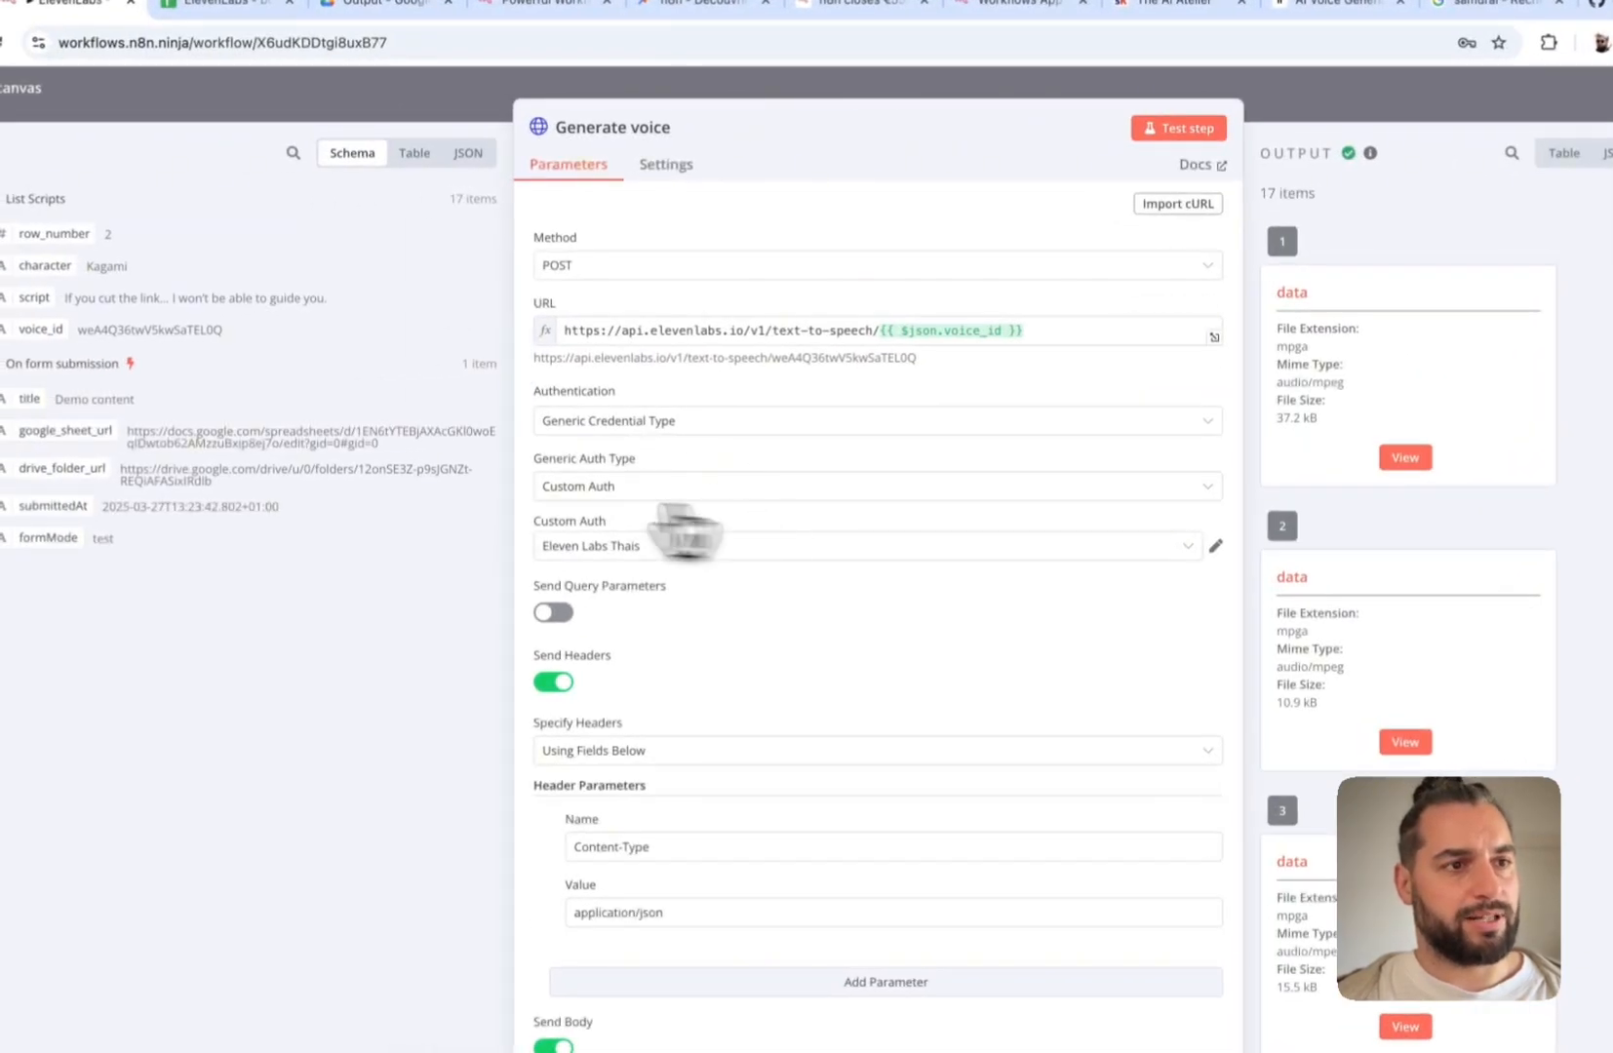
{"action": "left_click", "coordinate": [293, 107]}
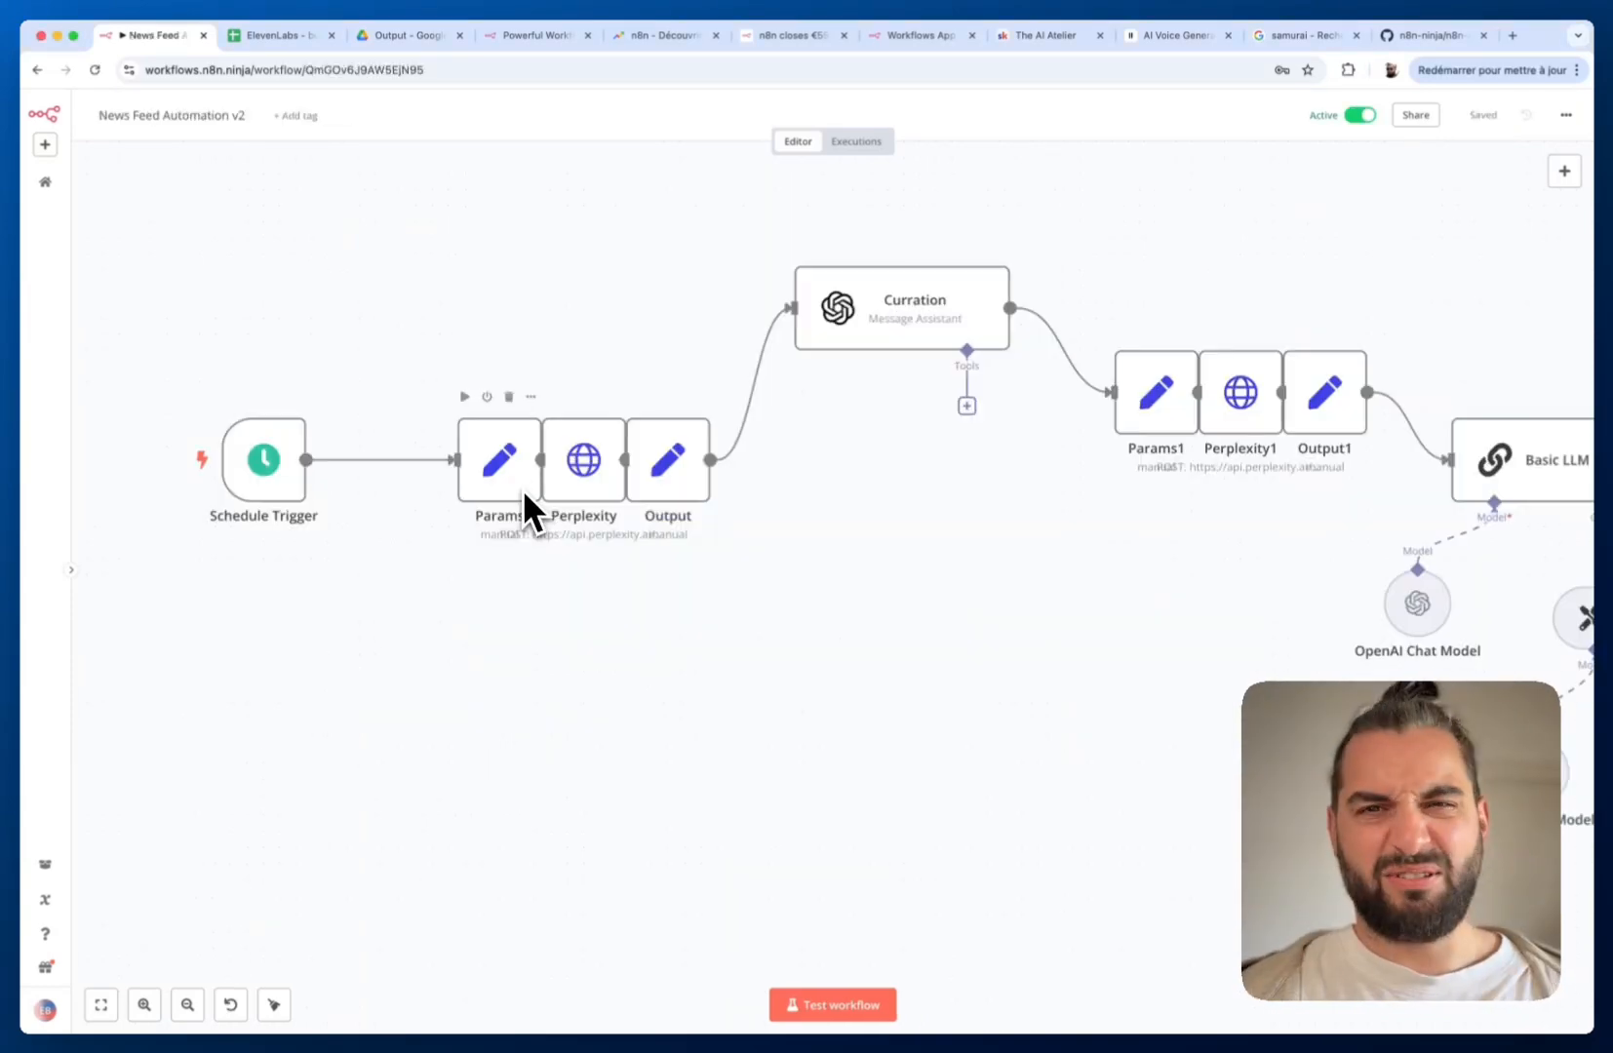
Pan right across the News Feed Automation v2 canvas, from Perplexity research to YouTube publishing
{"action": "scroll", "coordinate": [522, 491], "scroll_direction": "right", "scroll_amount": 8}
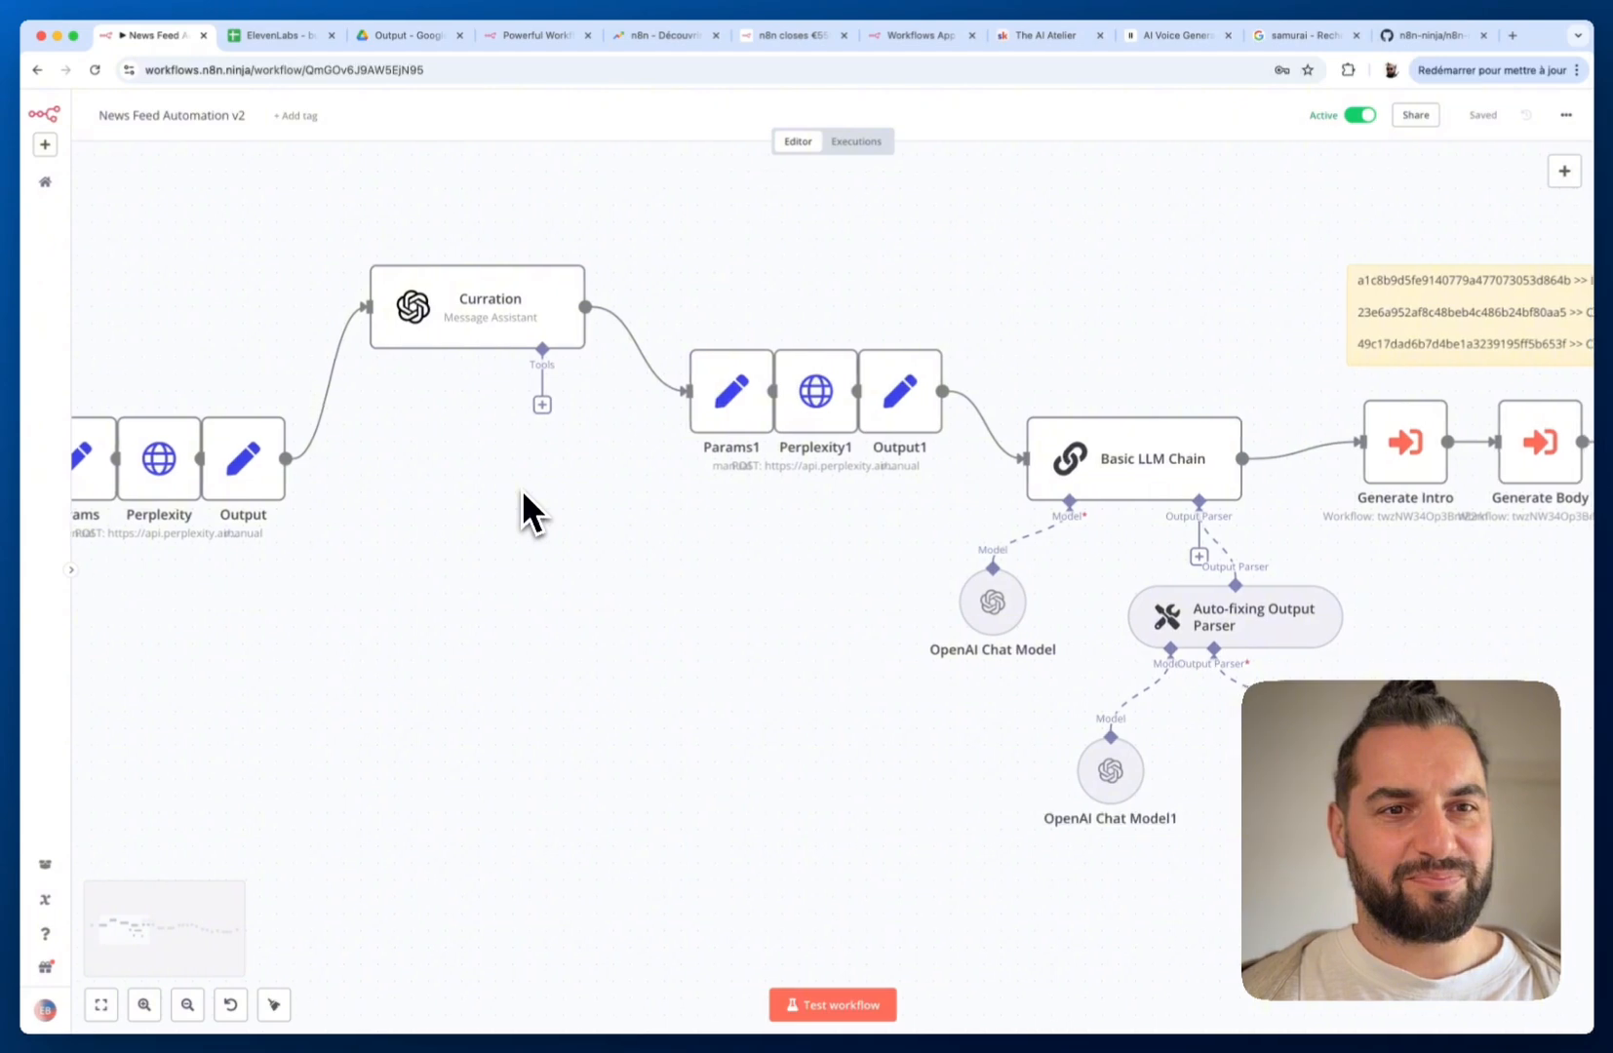
{"action": "scroll", "coordinate": [522, 488], "scroll_direction": "right", "scroll_amount": 15}
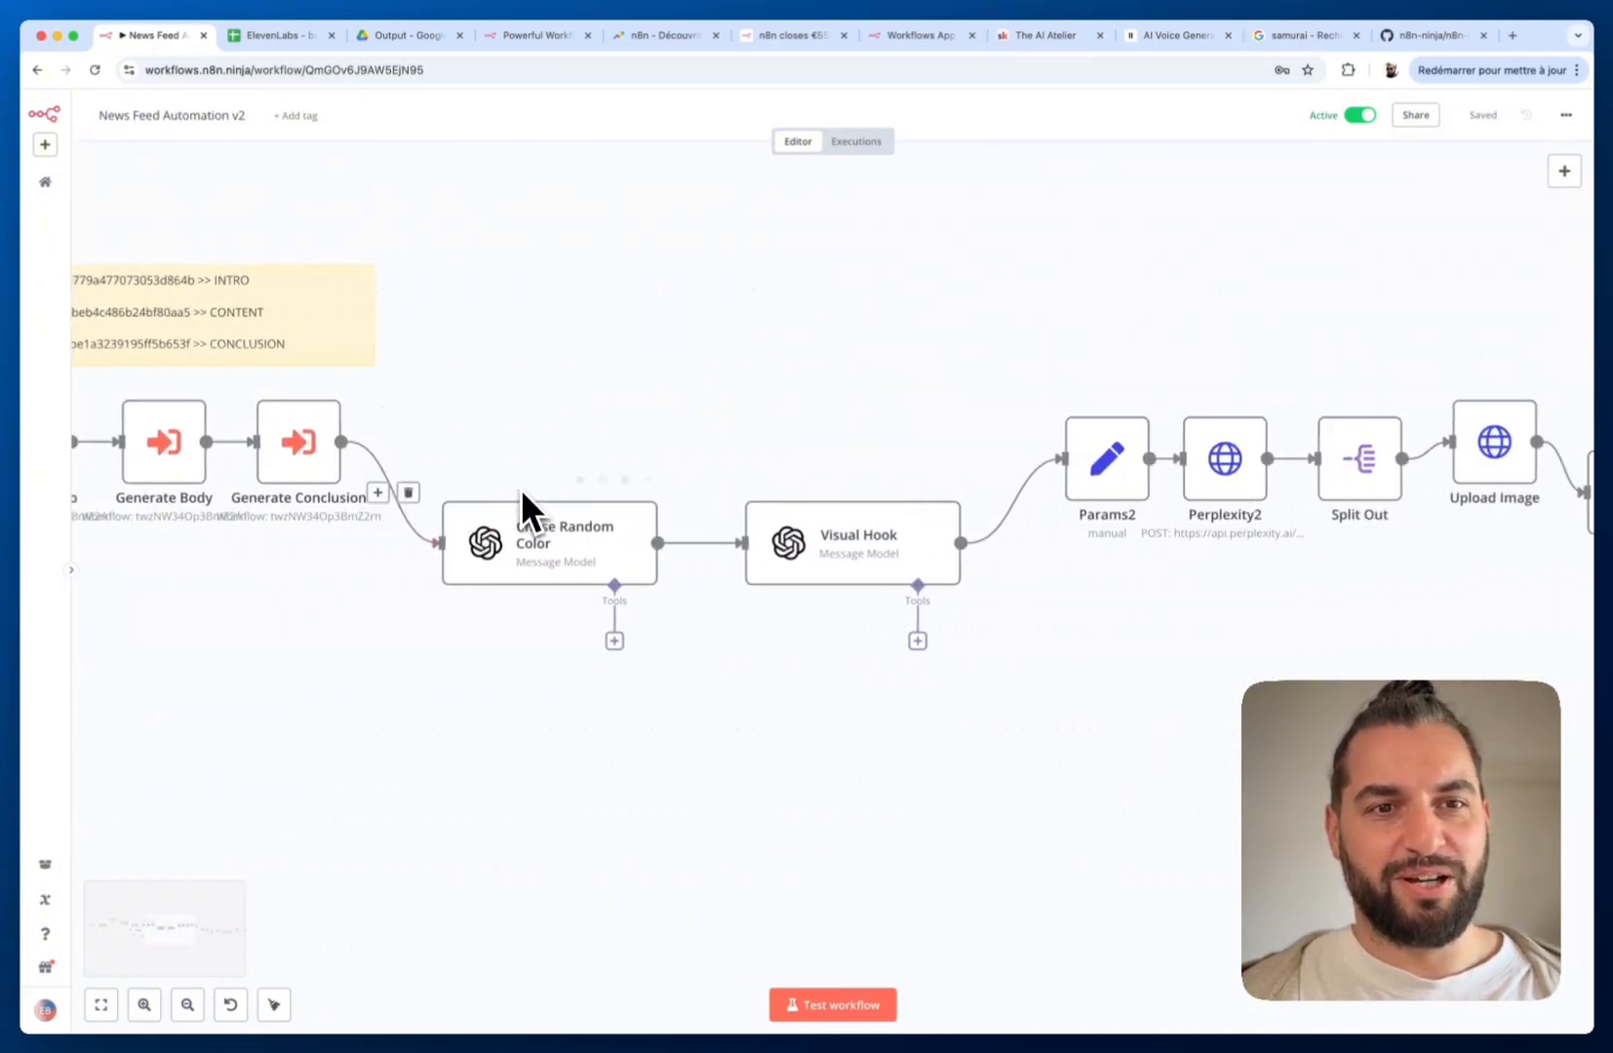
{"action": "scroll", "coordinate": [520, 489], "scroll_direction": "right", "scroll_amount": 20}
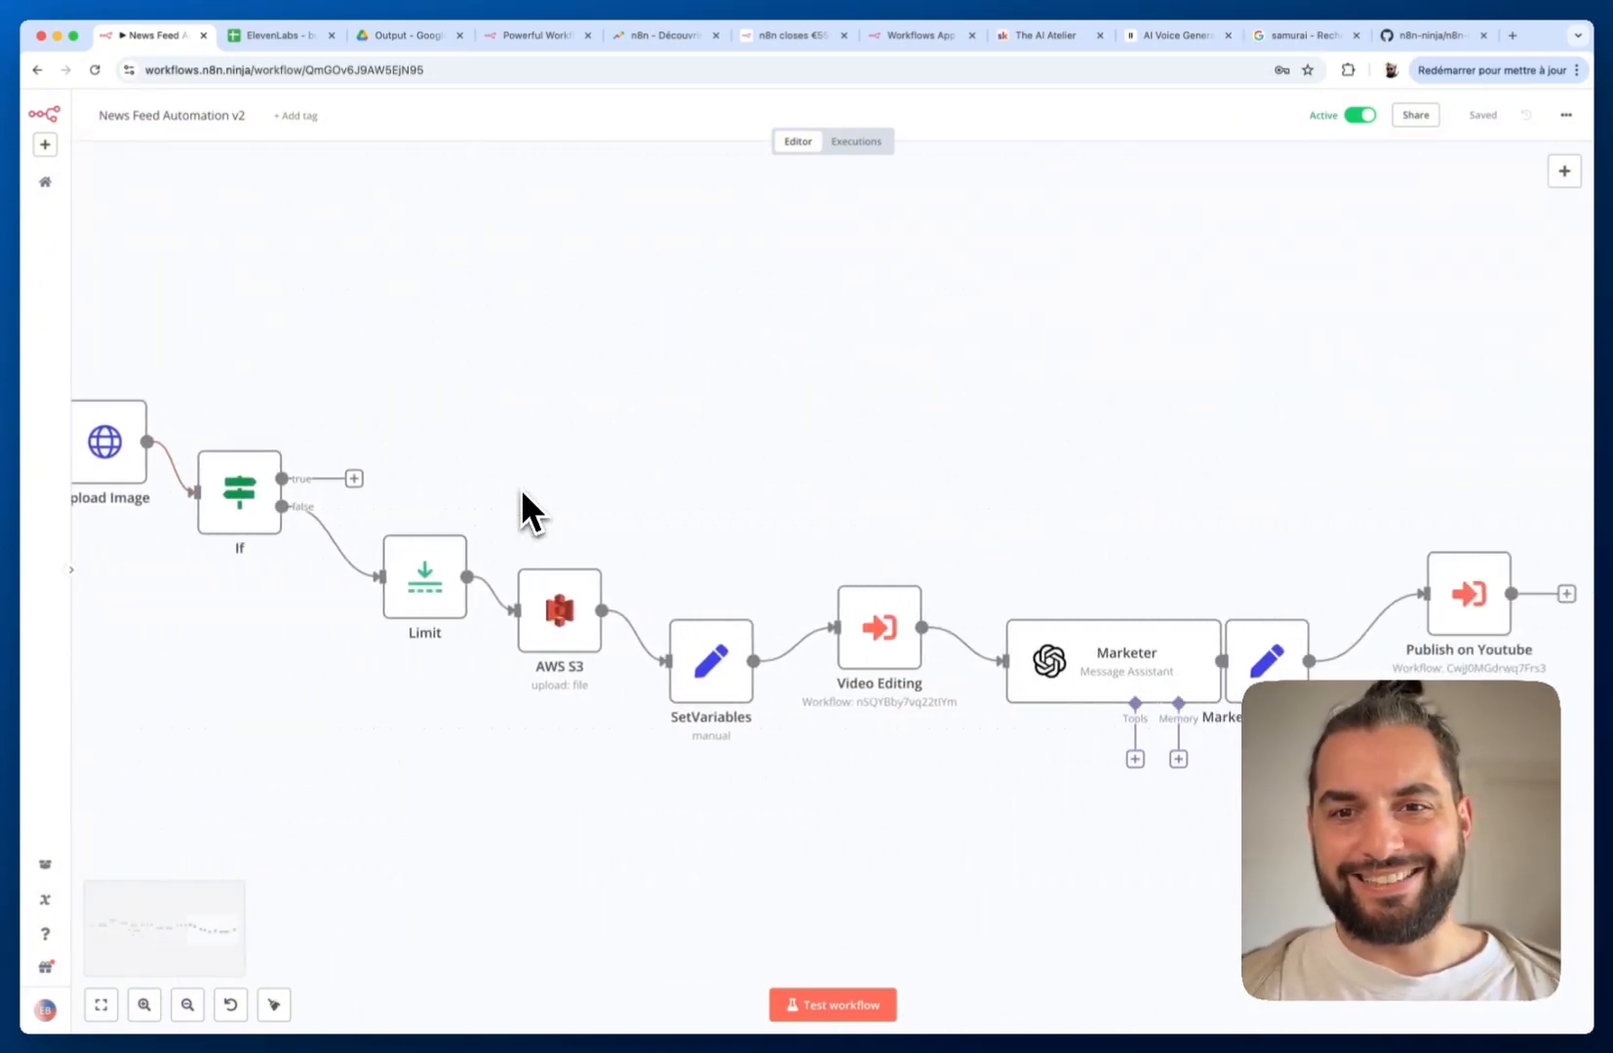
{"action": "scroll", "coordinate": [521, 489], "scroll_direction": "right", "scroll_amount": 3}
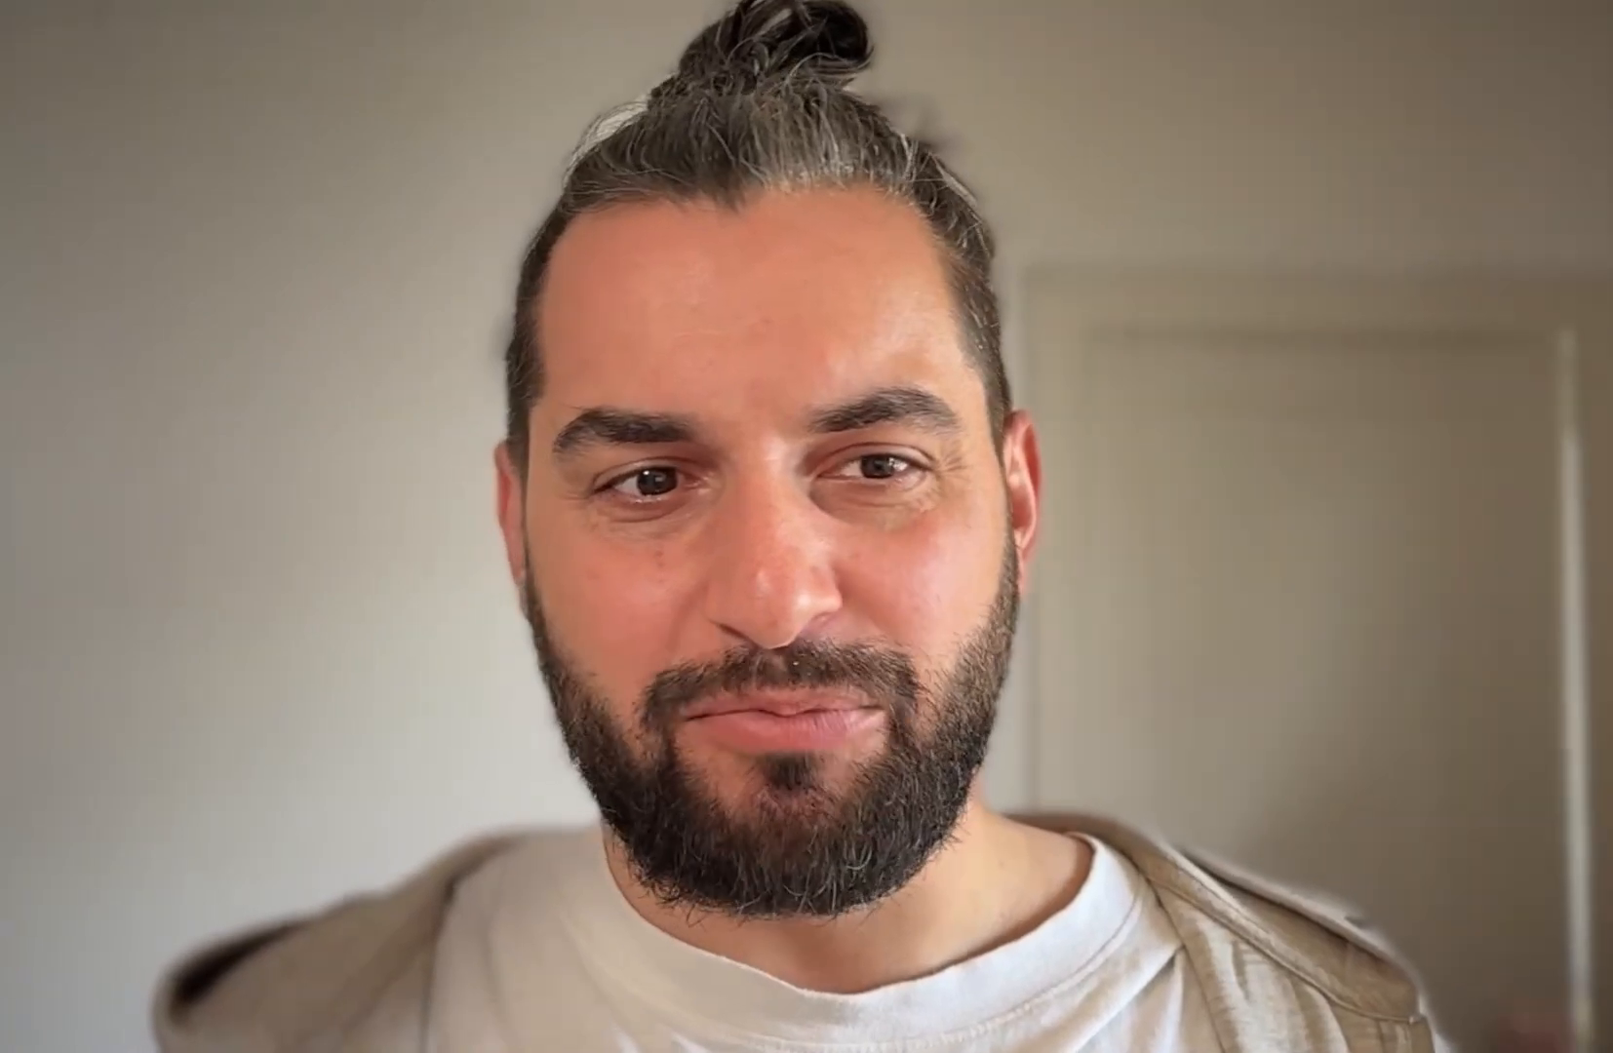